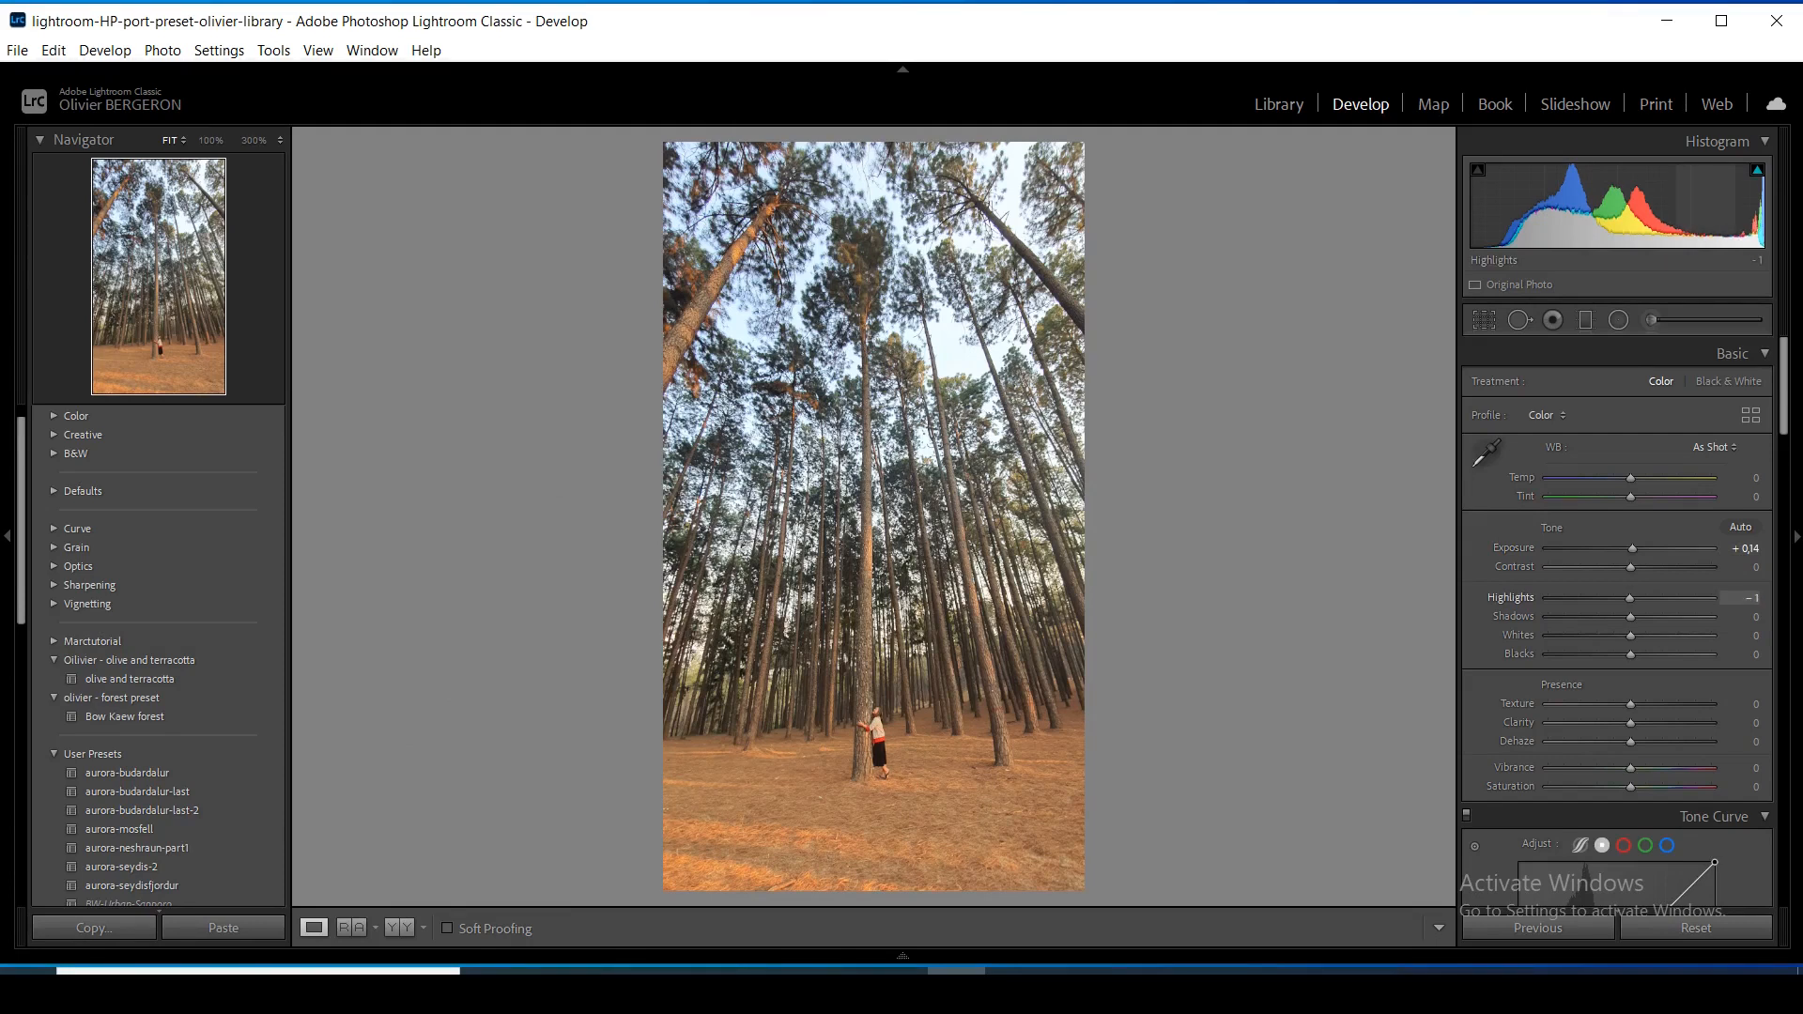
Lower the photo's Highlights to -9 and its Shadows to -27
left_click_drag(1627, 598, 1623, 598)
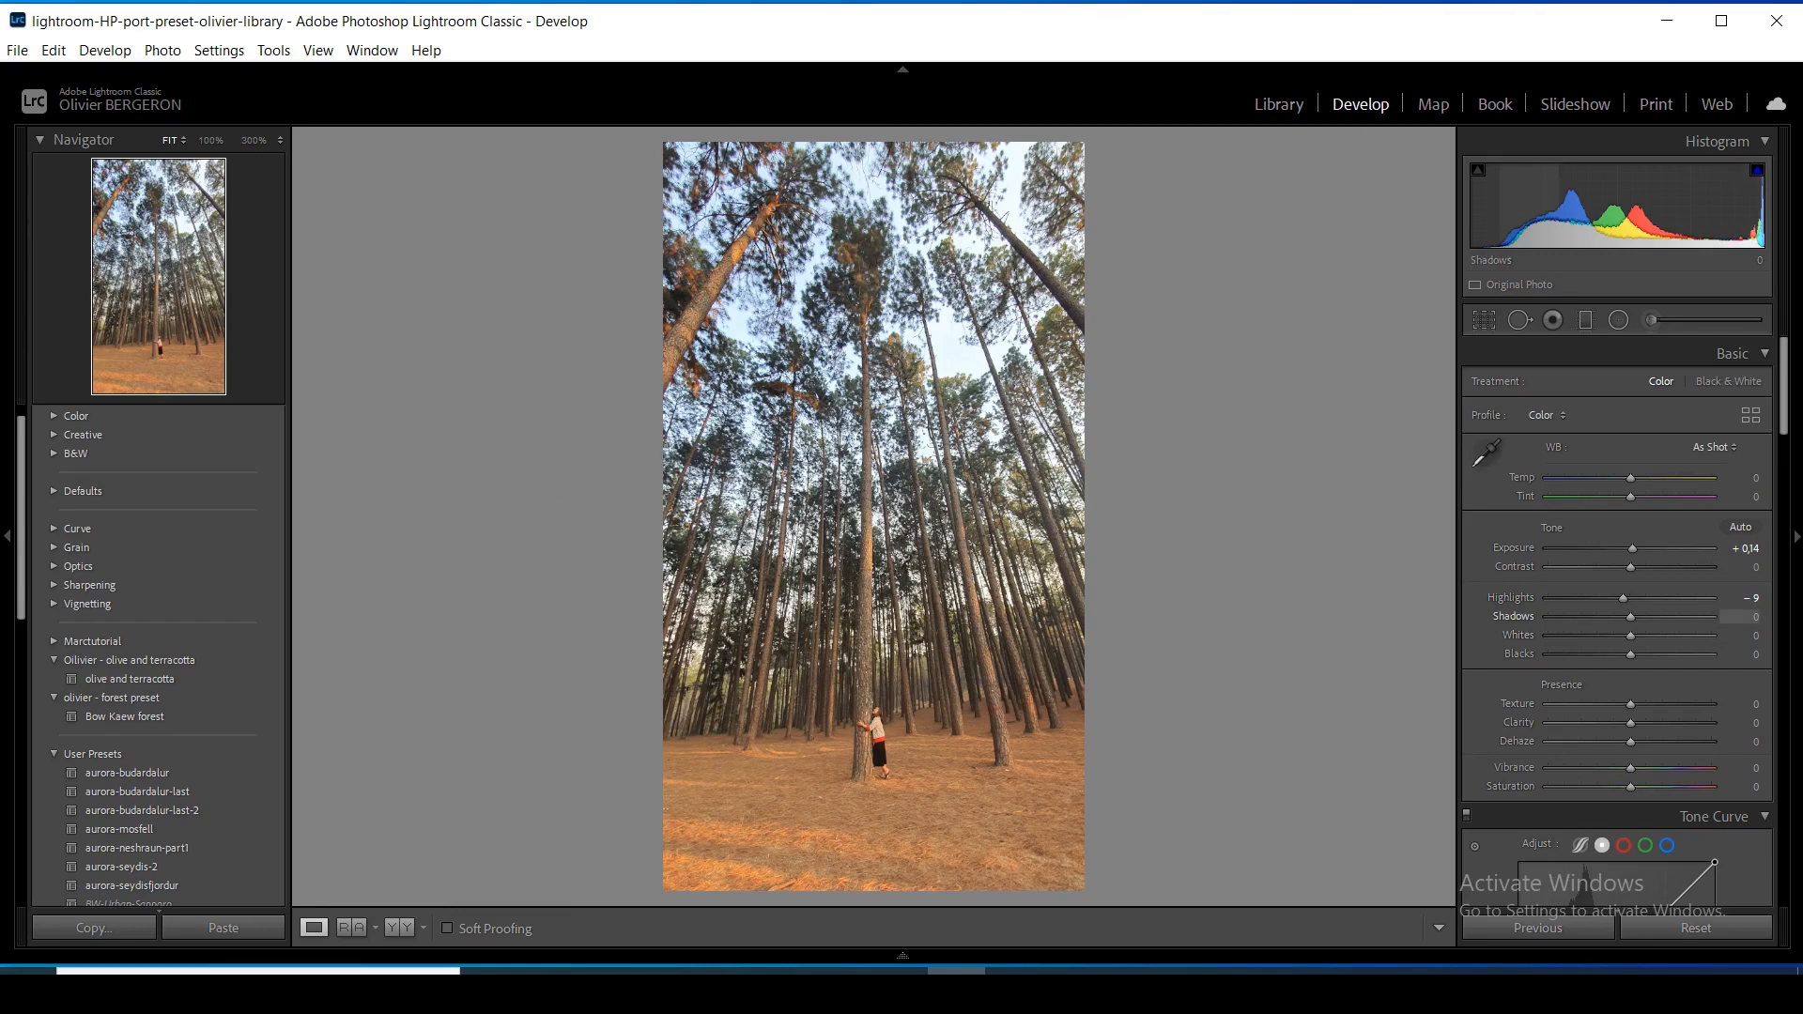
left_click_drag(1628, 616, 1619, 617)
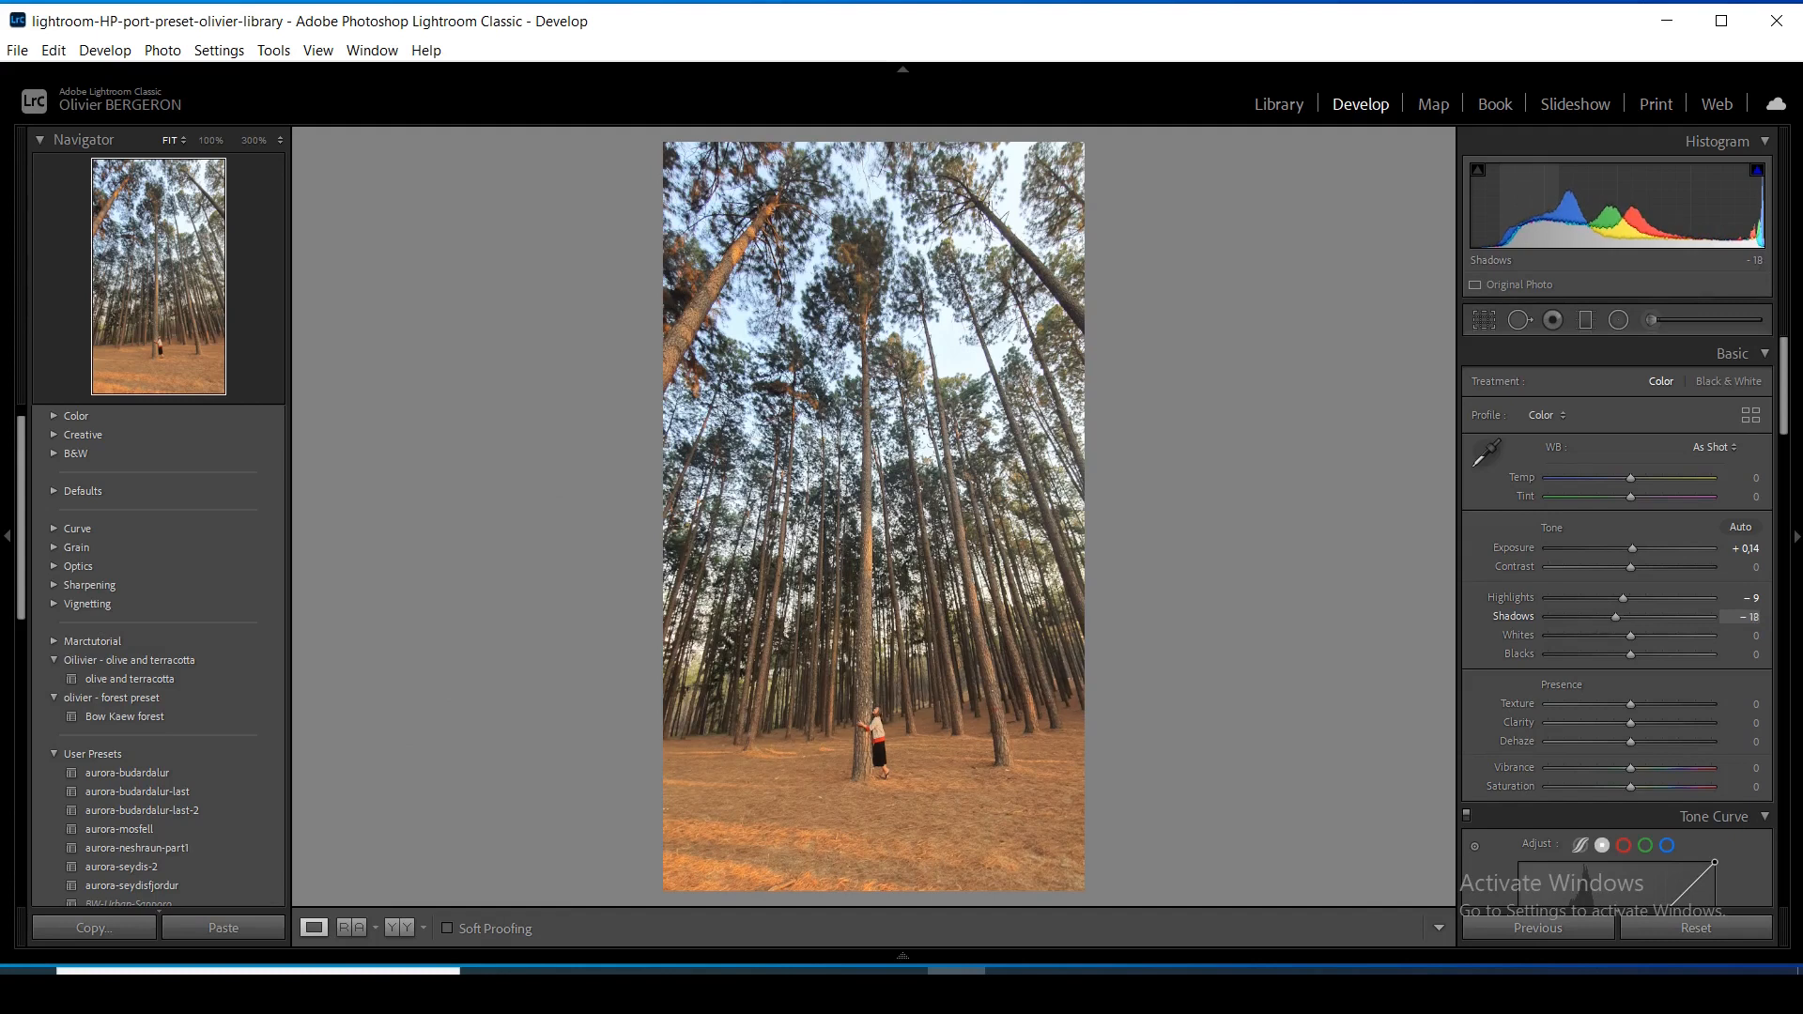
left_click_drag(1613, 617, 1612, 617)
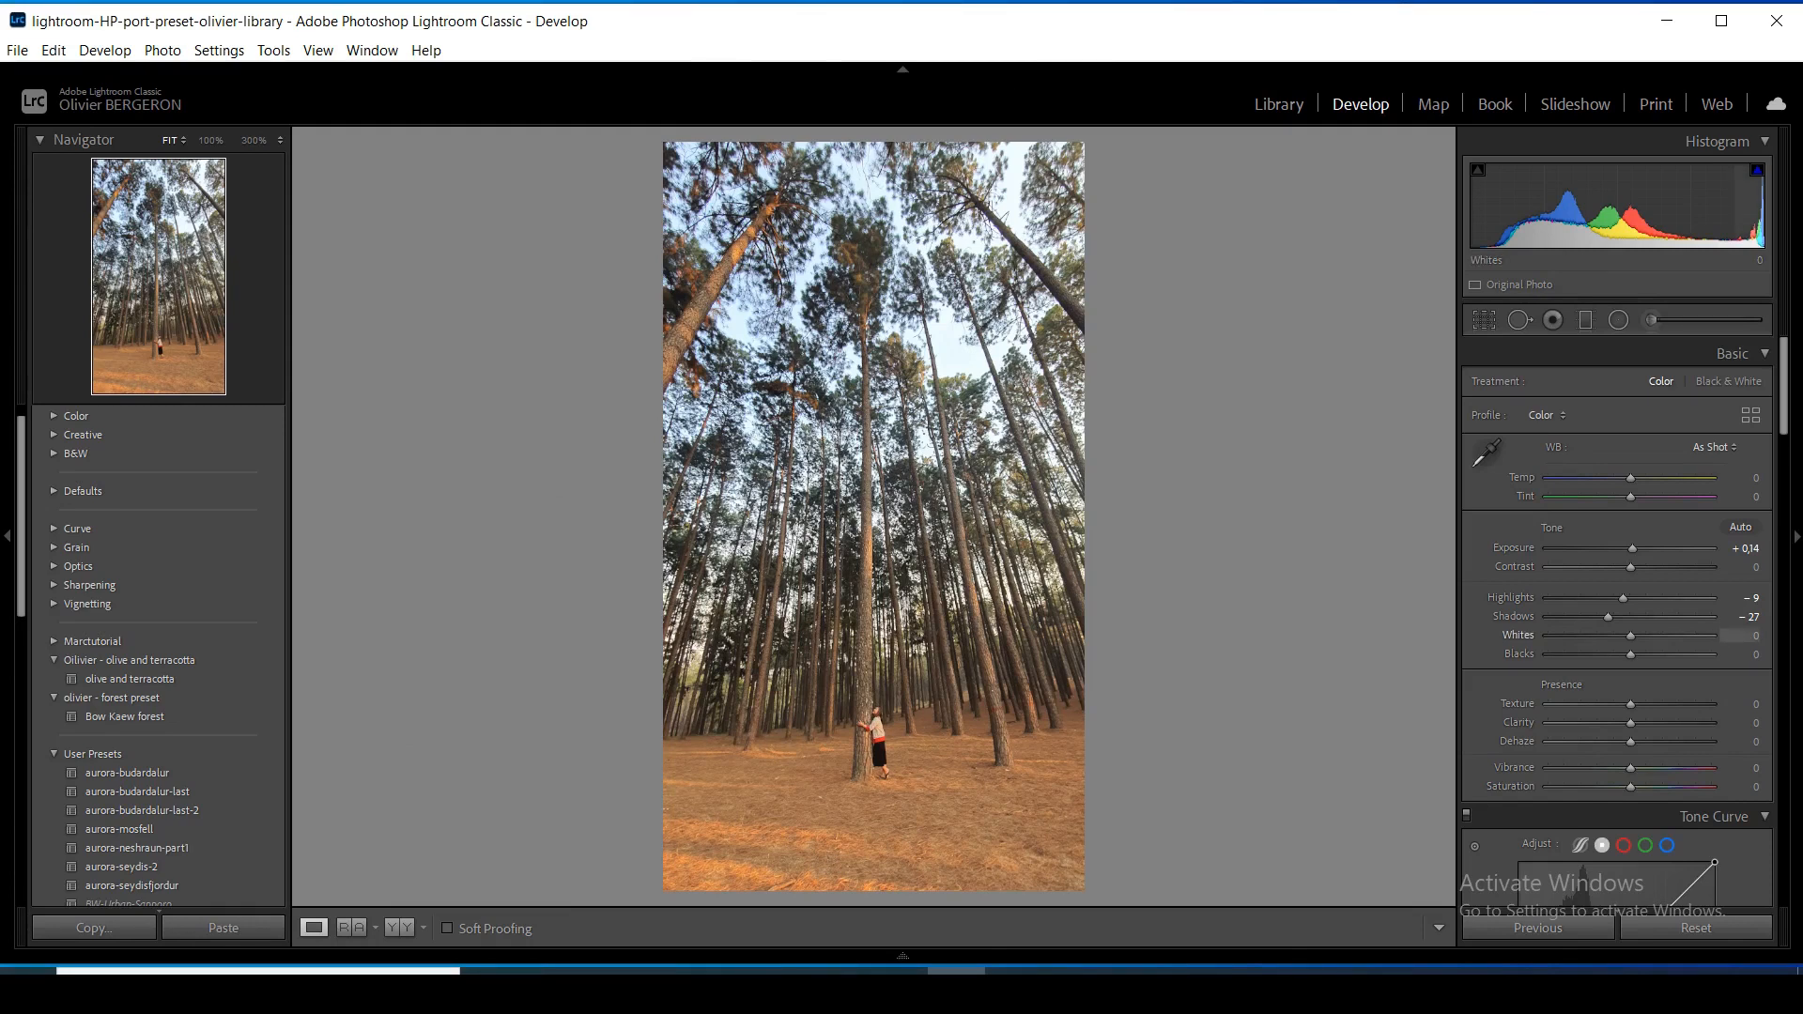
Raise the photo's Whites to +21
left_click_drag(1630, 635, 1633, 635)
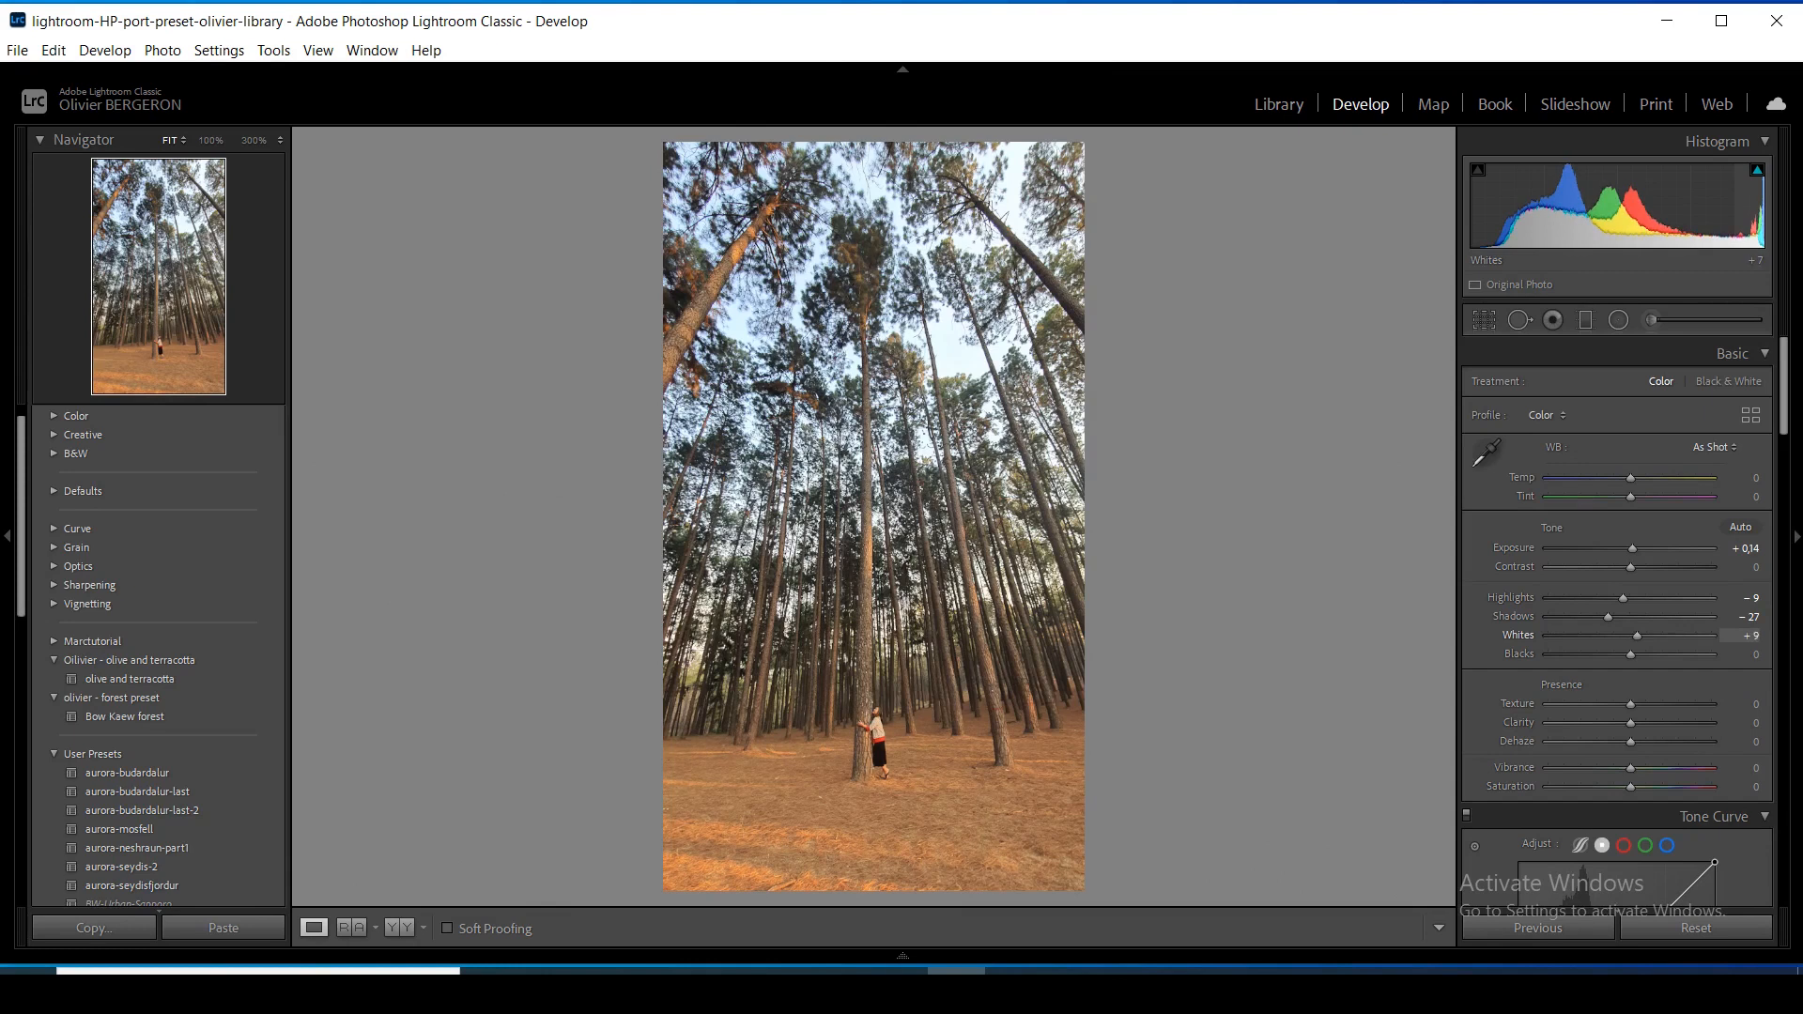
key("Up")
key("Up")
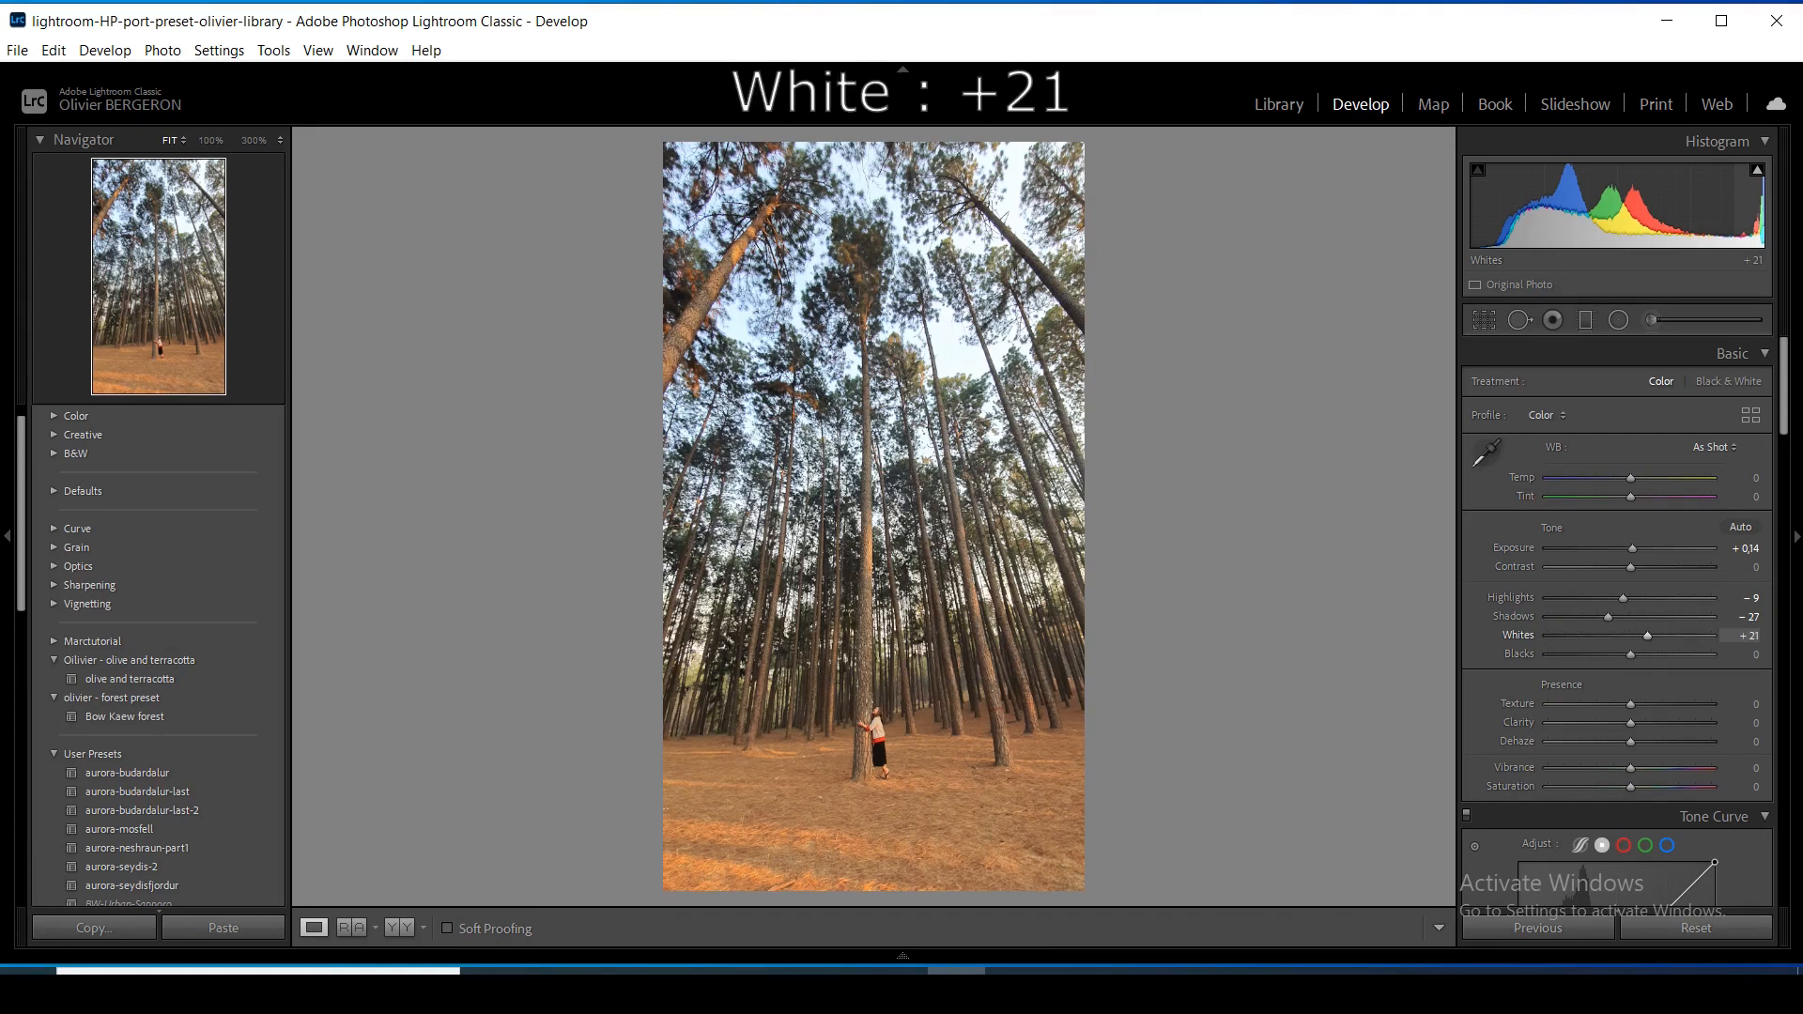
Lower the photo's Blacks to -52
key("period")
key("minus")
key("minus")
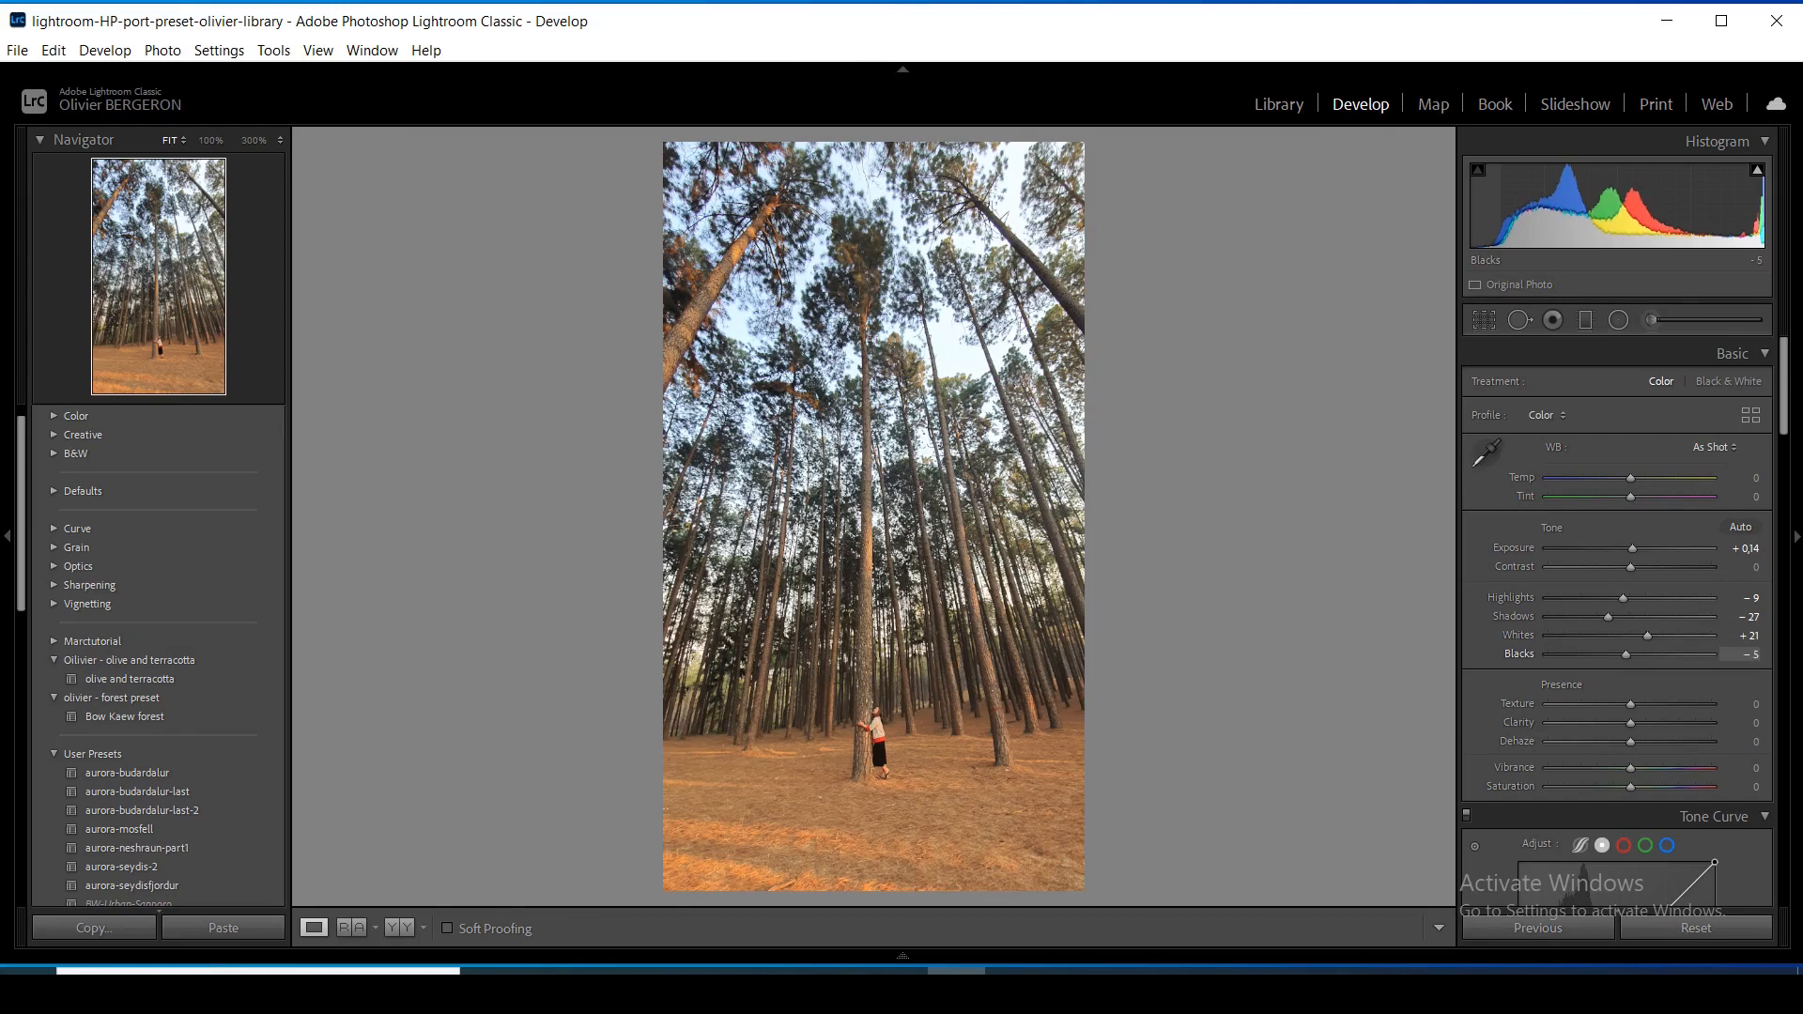
key("minus")
key("minus")
key("minus")
key("minus")
key("minus")
key("minus")
key("minus")
key("minus")
key("minus")
key("minus")
key("minus")
key("minus")
key("minus")
key("minus")
key("minus")
key("minus")
key("minus")
key("minus")
key("minus")
key("minus")
key("minus")
key("minus")
key("minus")
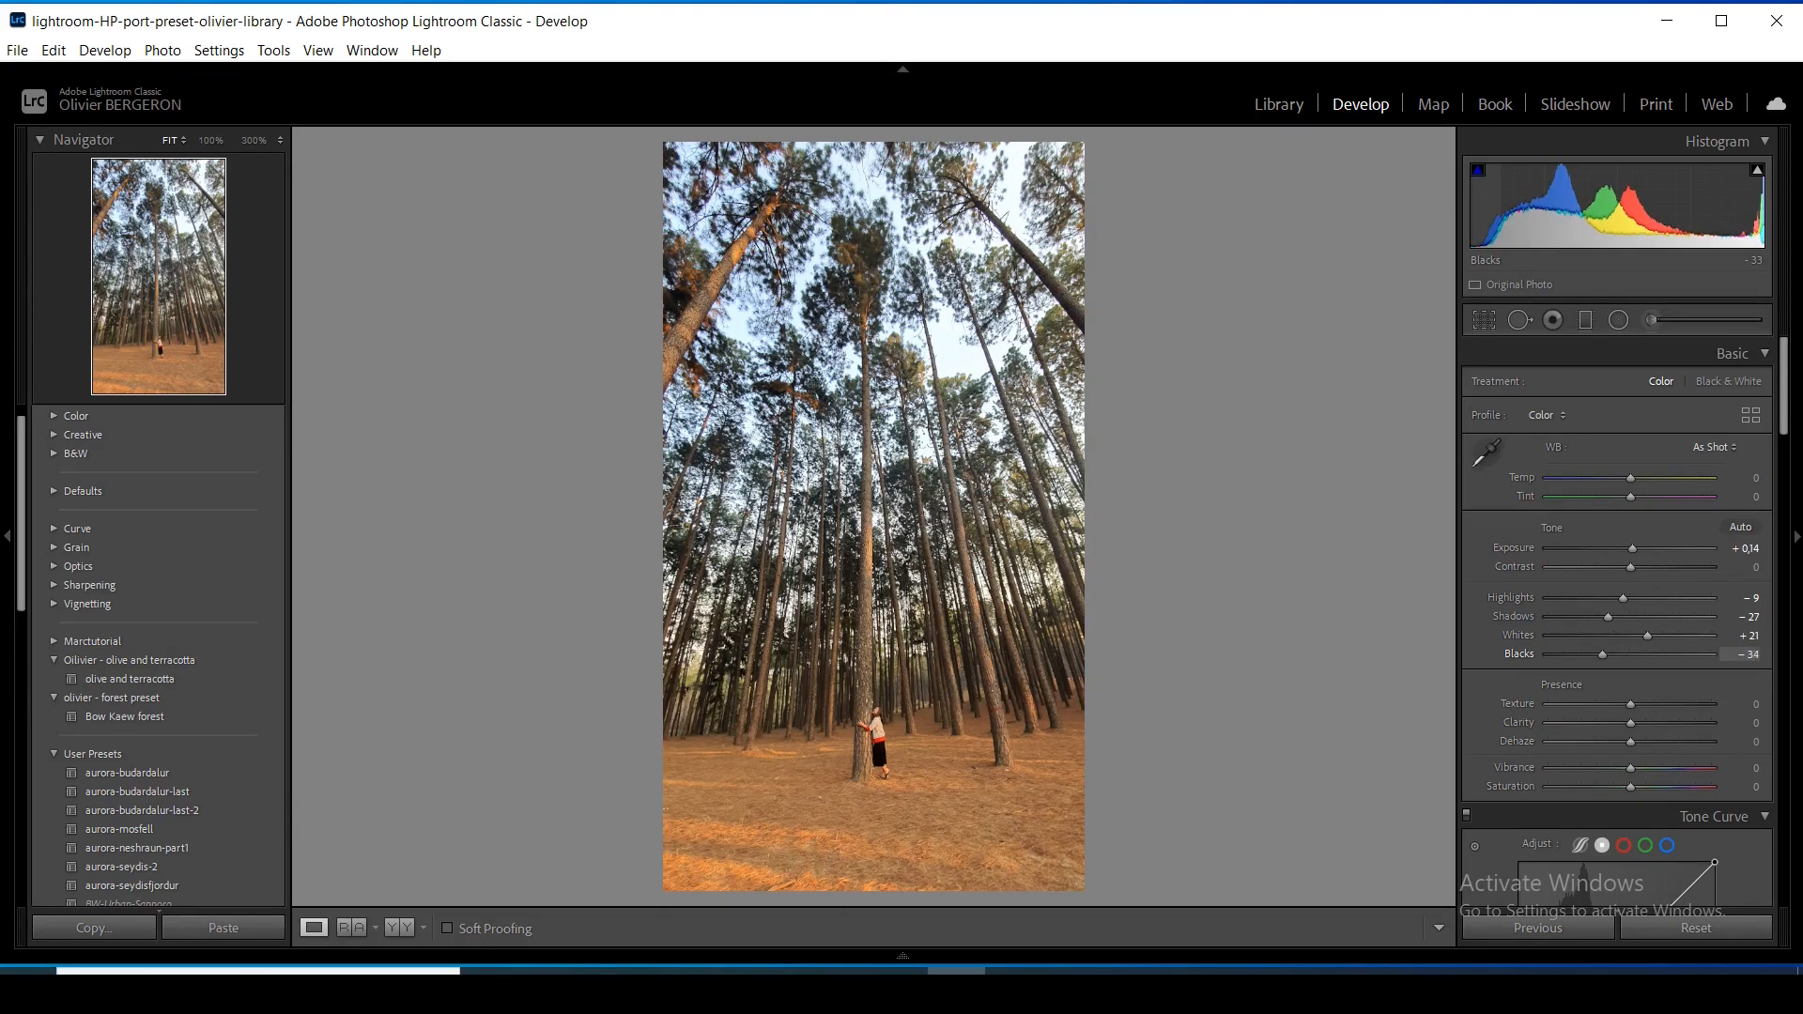
key("minus")
key("minus")
key("minus")
key("minus")
key("minus")
key("minus")
key("minus")
key("minus")
key("minus")
key("minus")
key("minus")
key("minus")
key("minus")
key("minus")
key("minus")
key("minus")
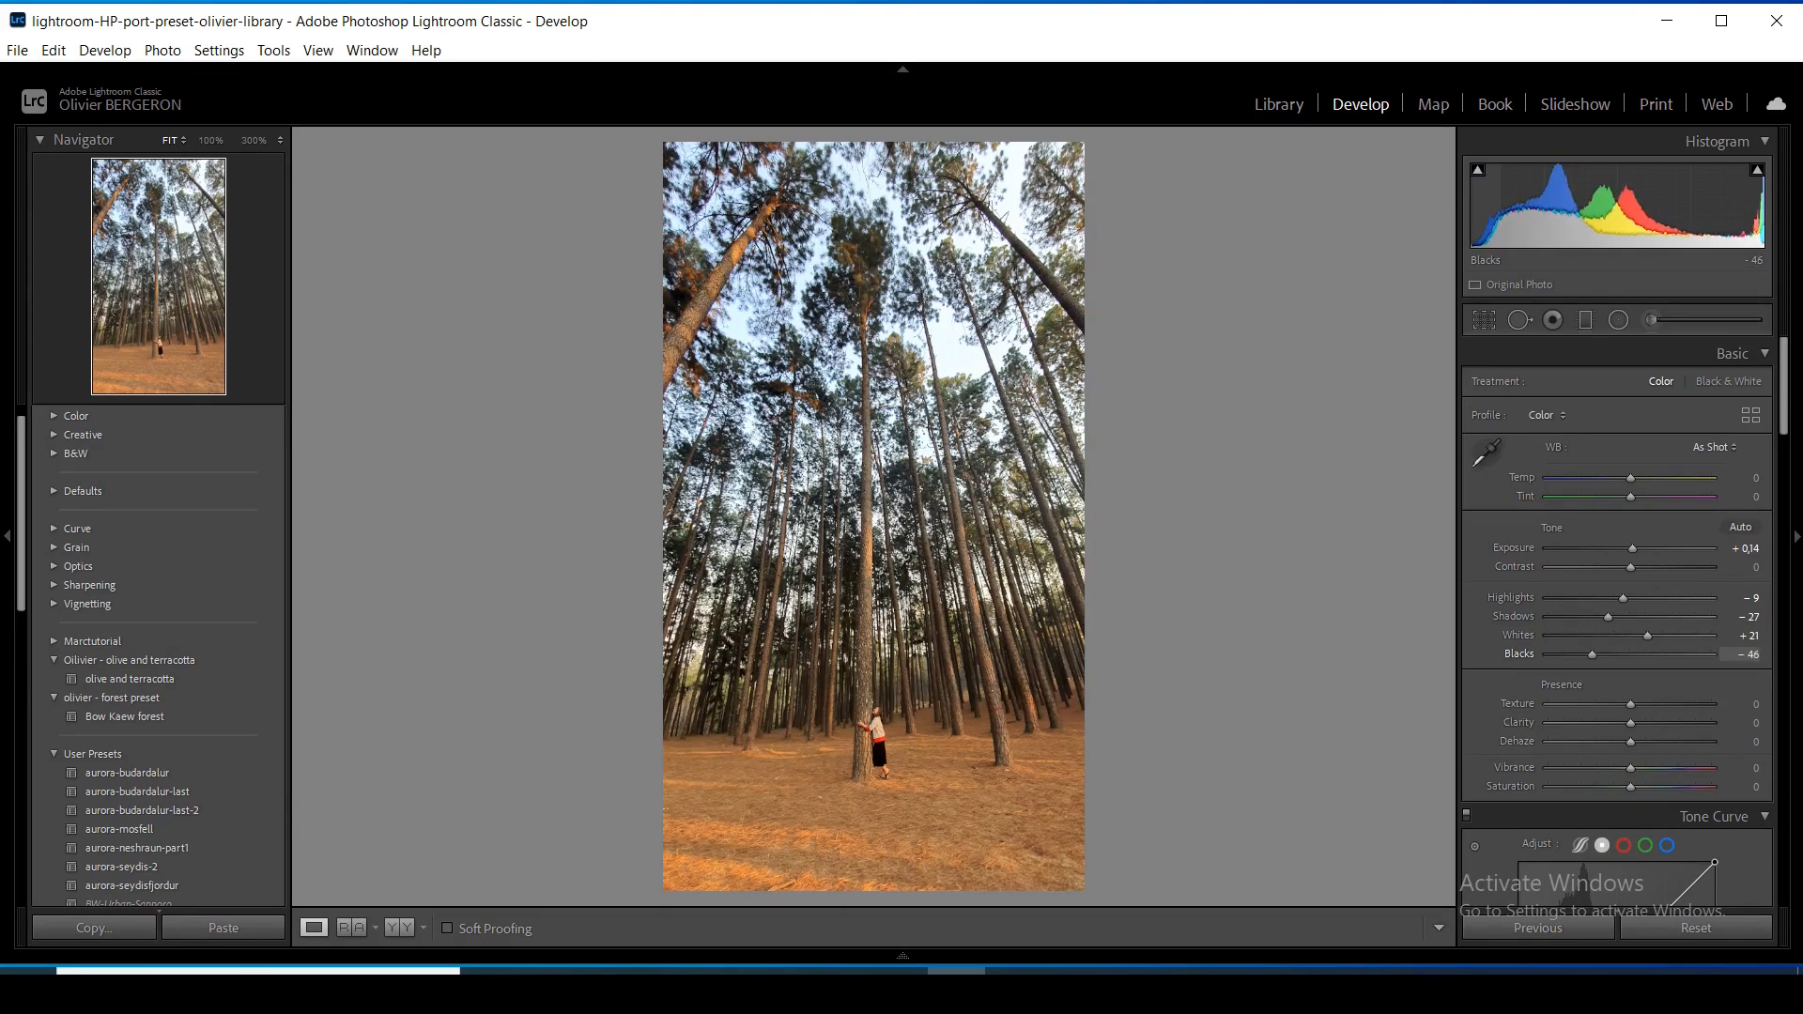
key("minus")
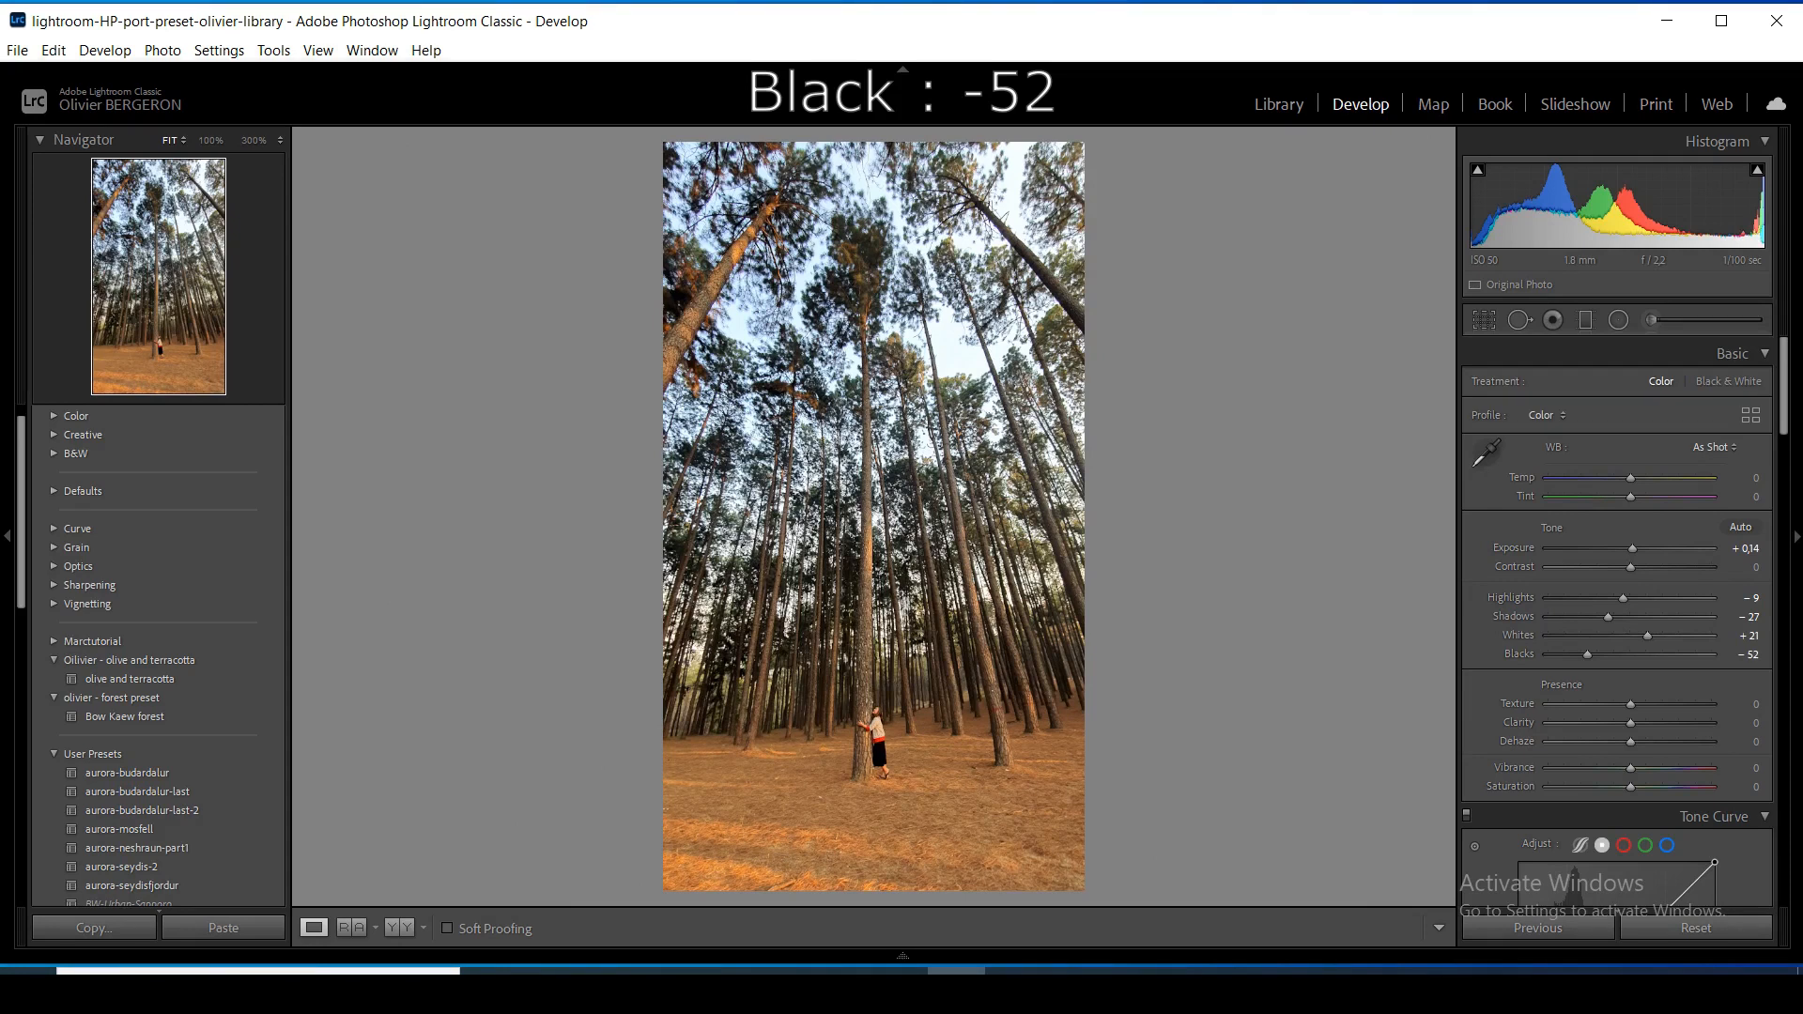
Set the photo's Texture to +2 and its Clarity to +7
key("period")
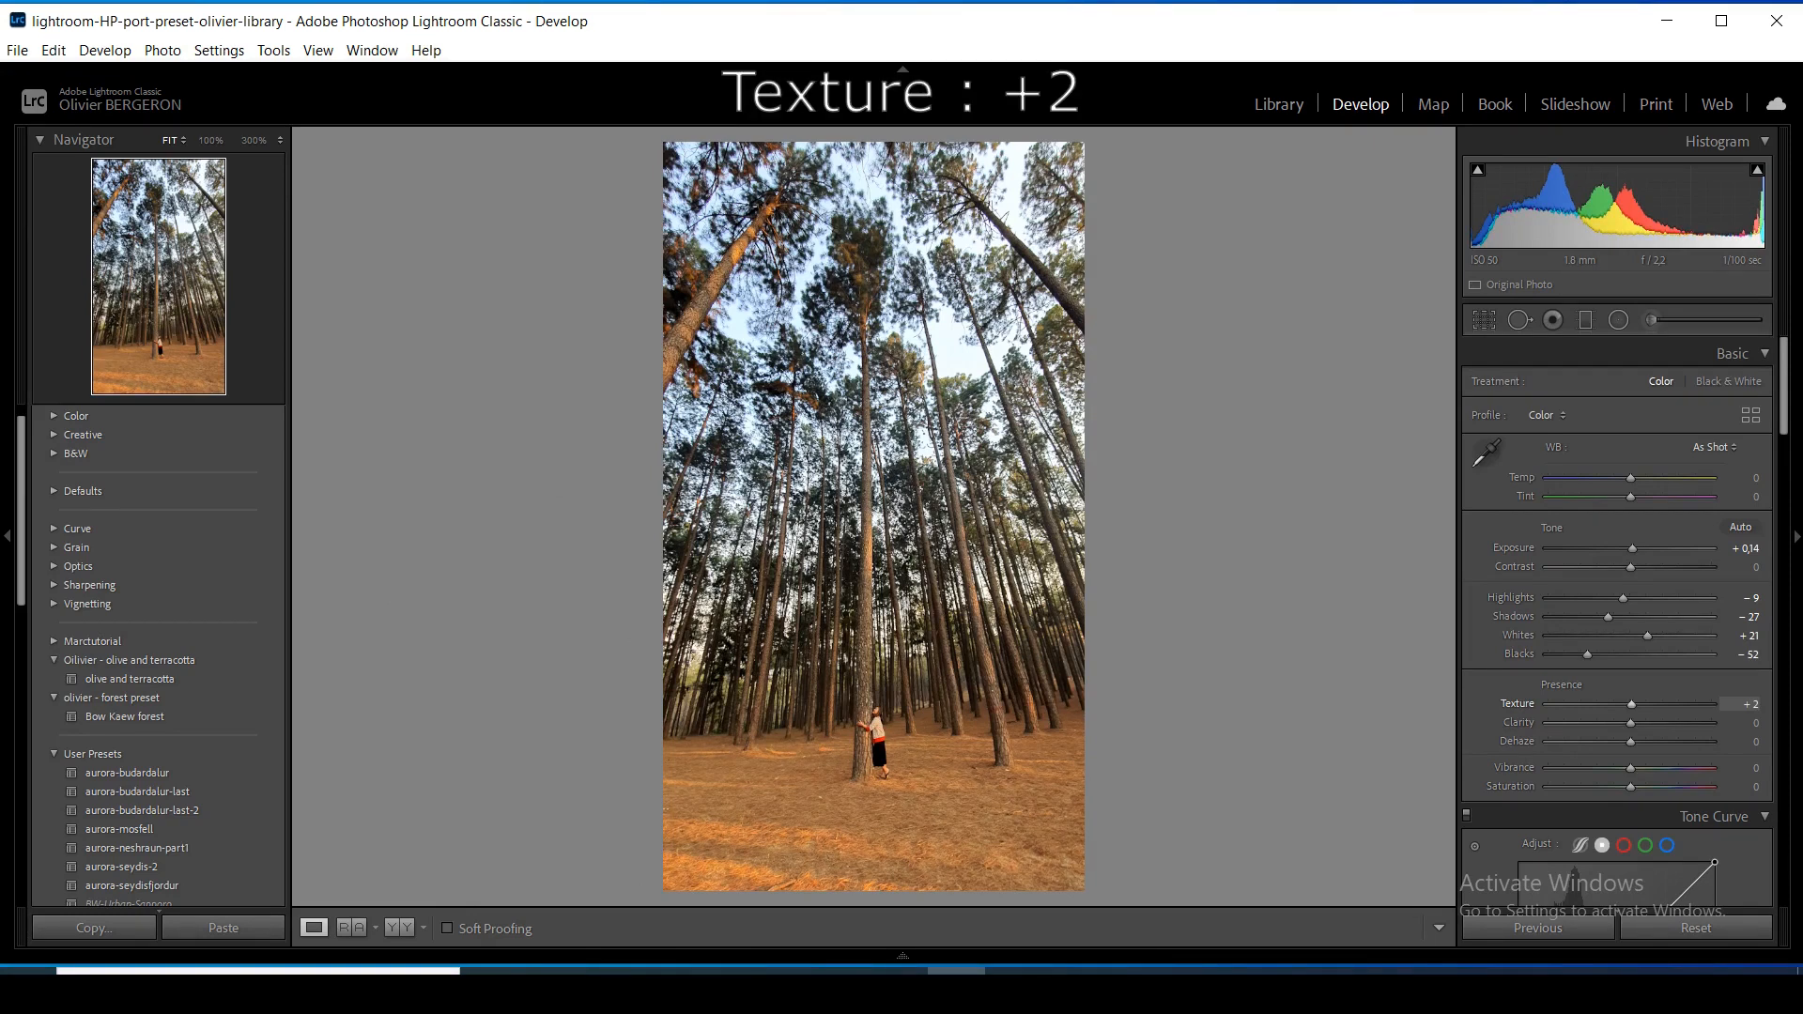
key("period")
key("equal")
key("equal")
key("equal")
key("equal")
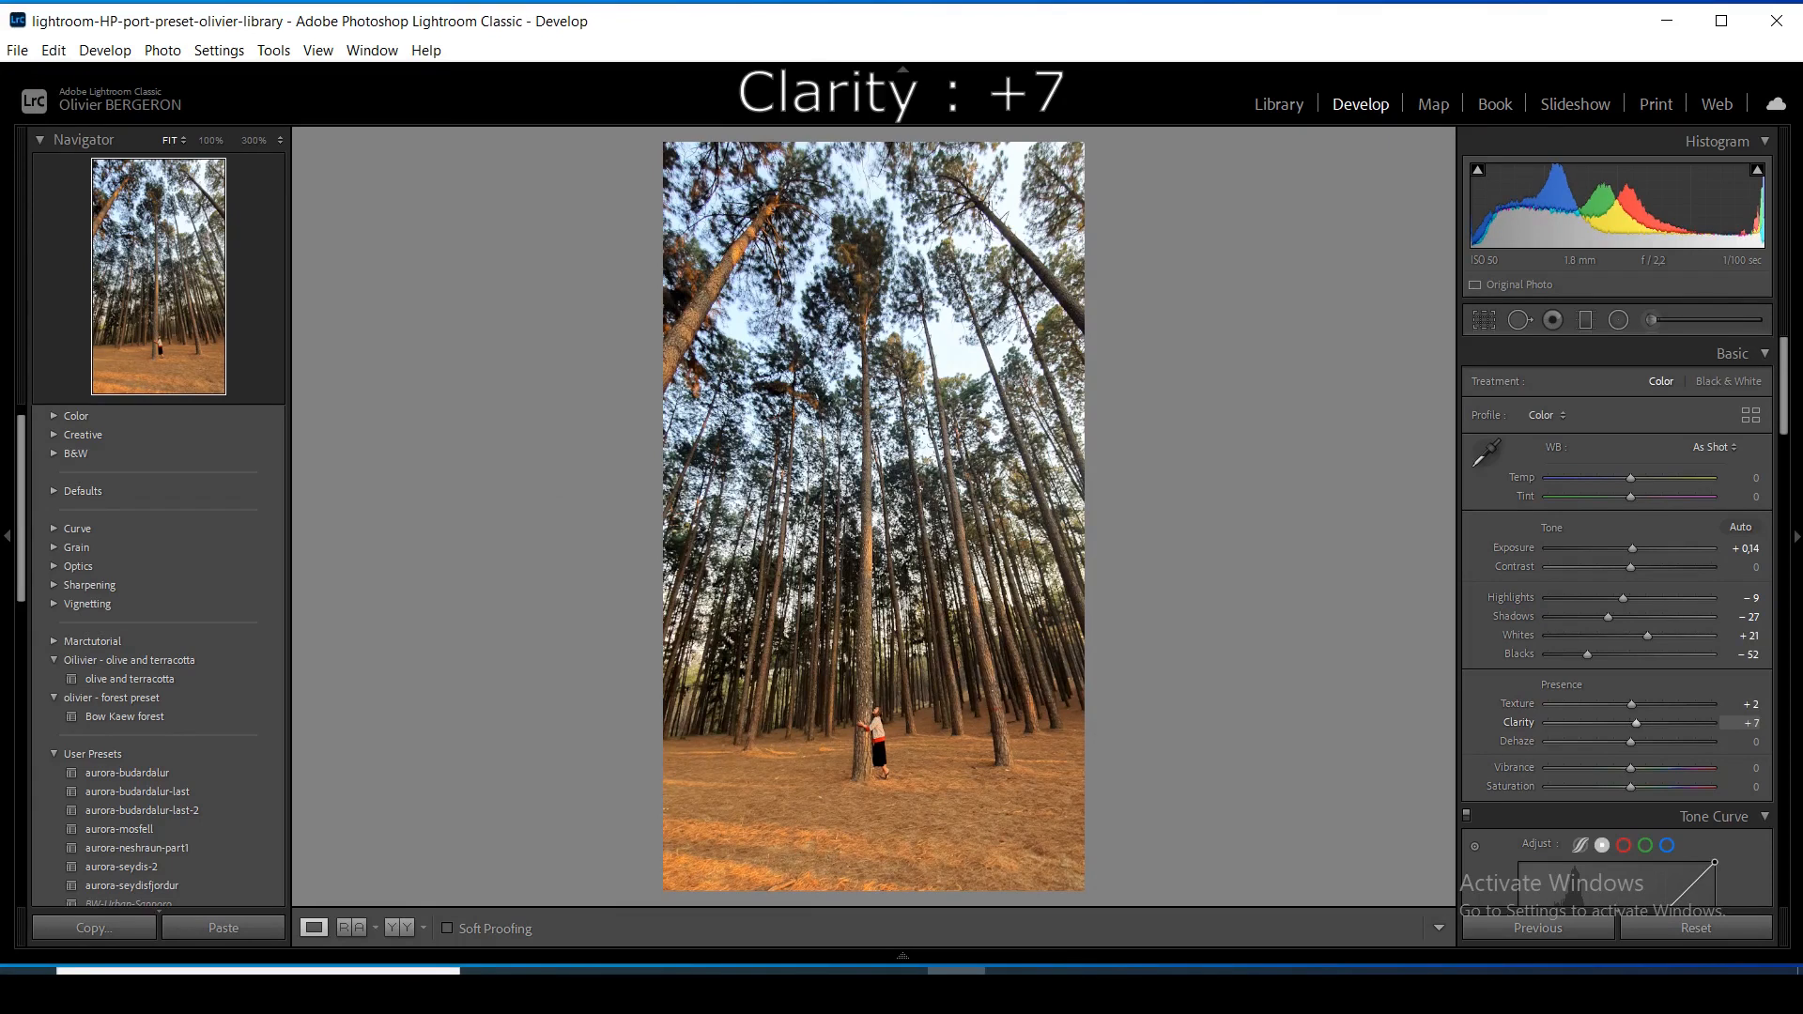
Set the photo's Dehaze to -2 and its Vibrance to +9
key("period")
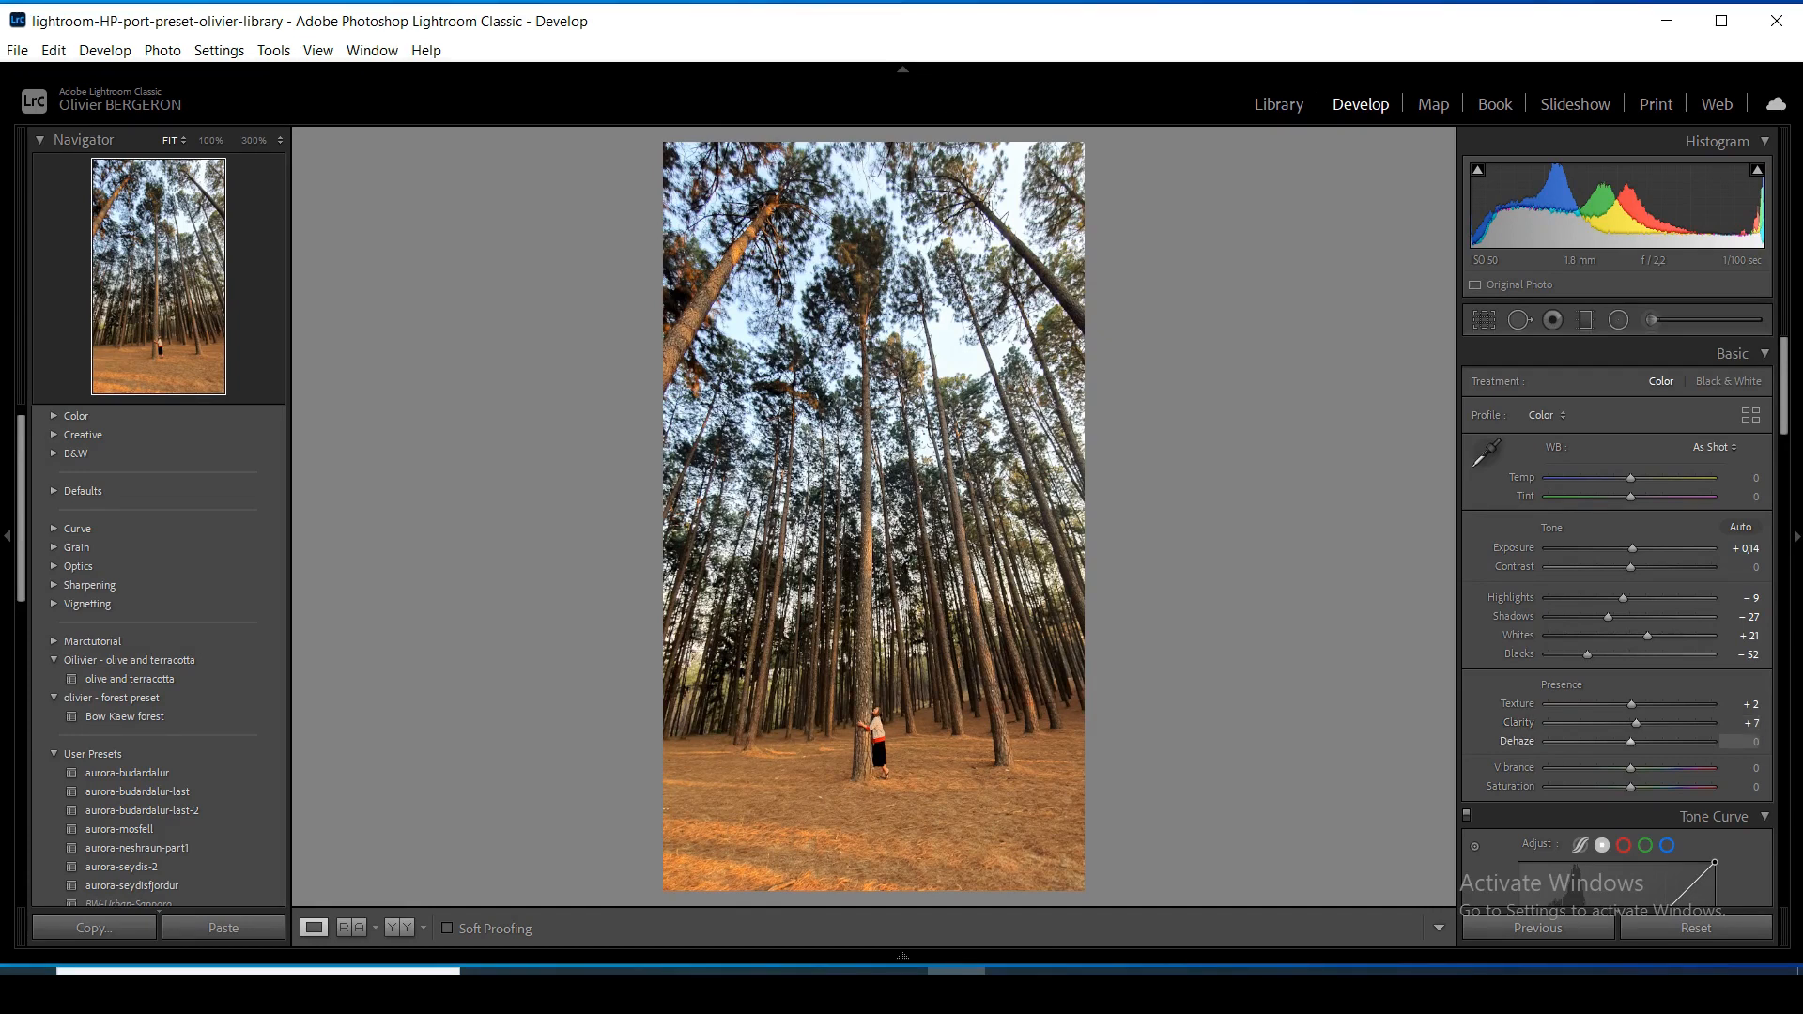
key("minus")
key("period")
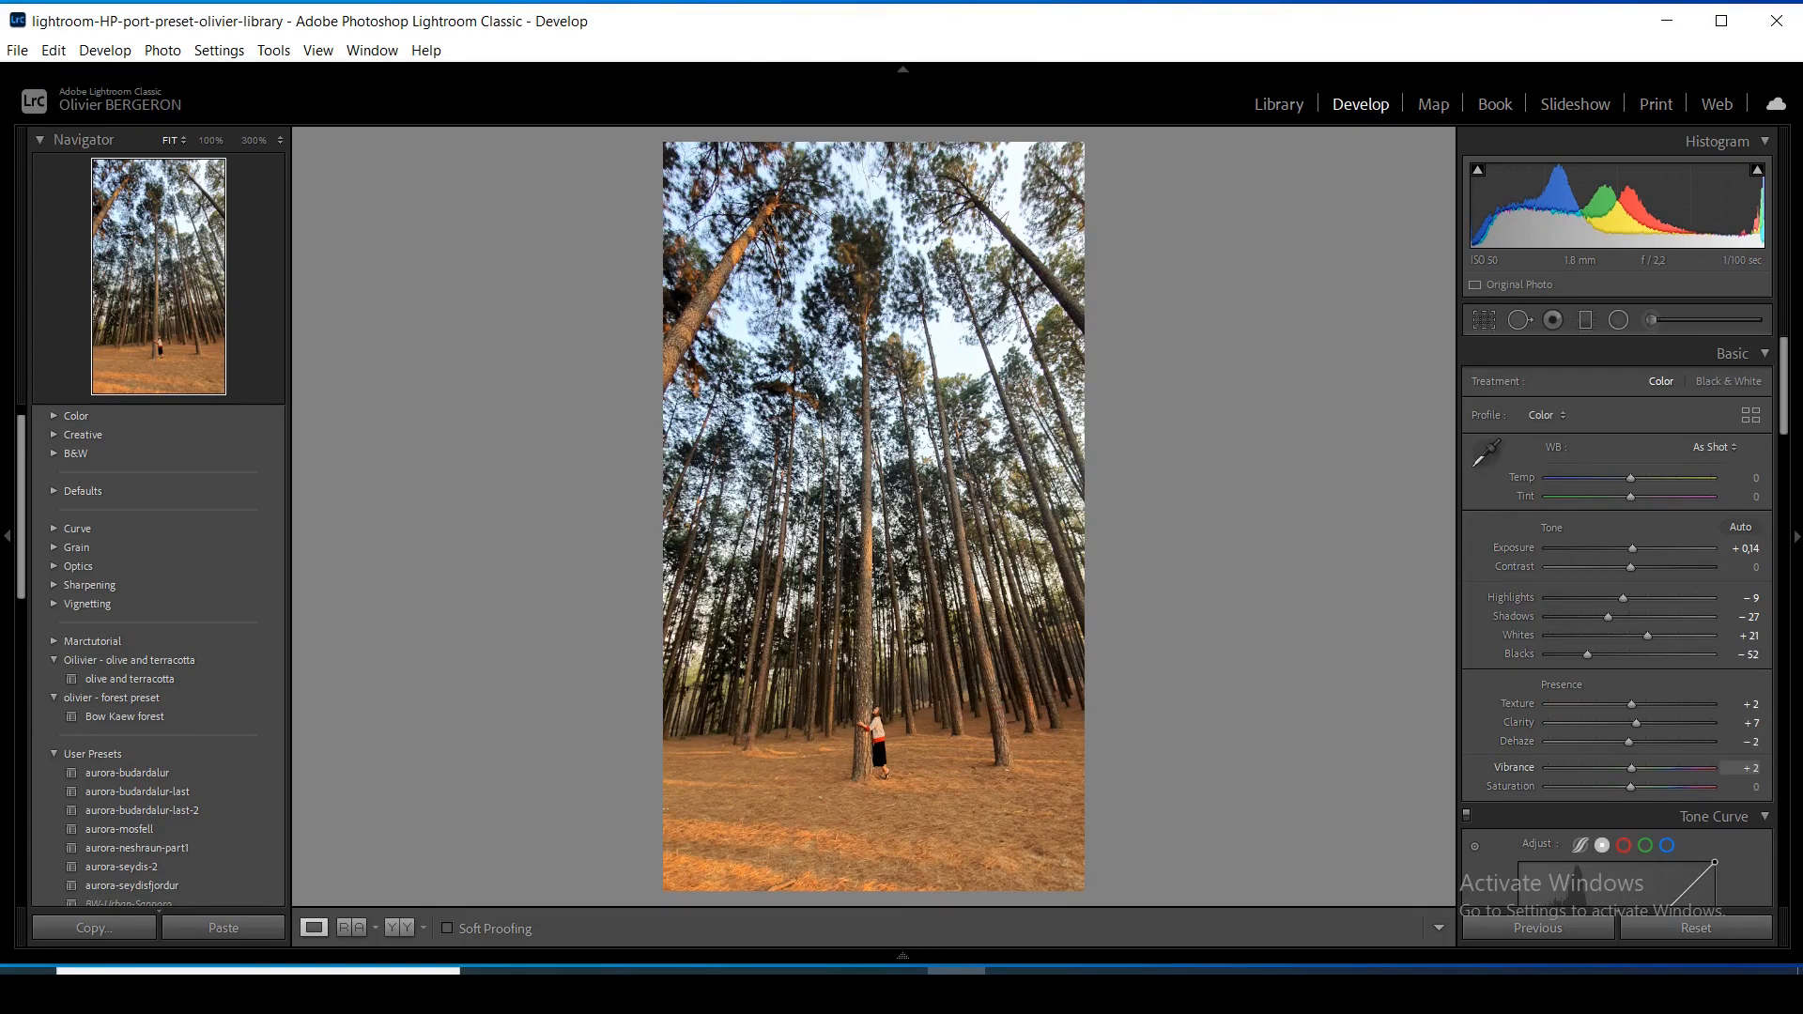
key("equal")
key("equal")
Set the Saturation to +2, and compare the before and after versions side by side before returning to the single-photo view
key("period")
key("equal")
key("equal")
left_click(399, 928)
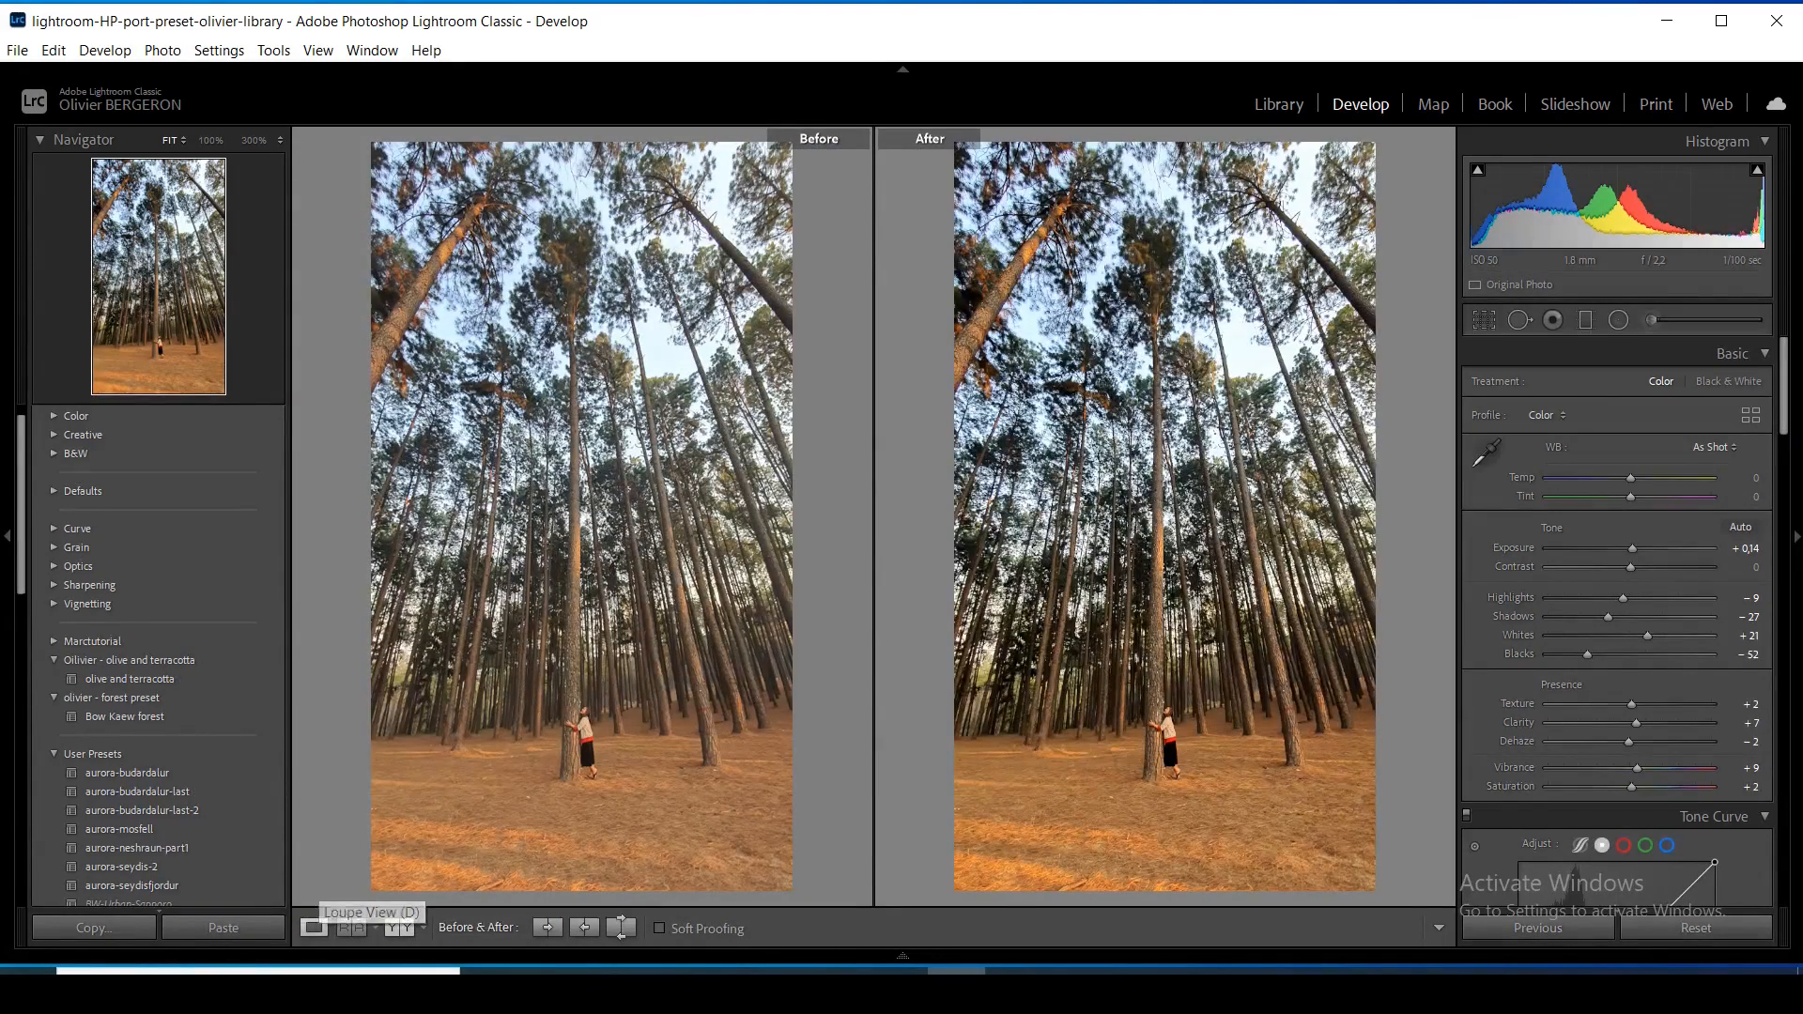
left_click(314, 928)
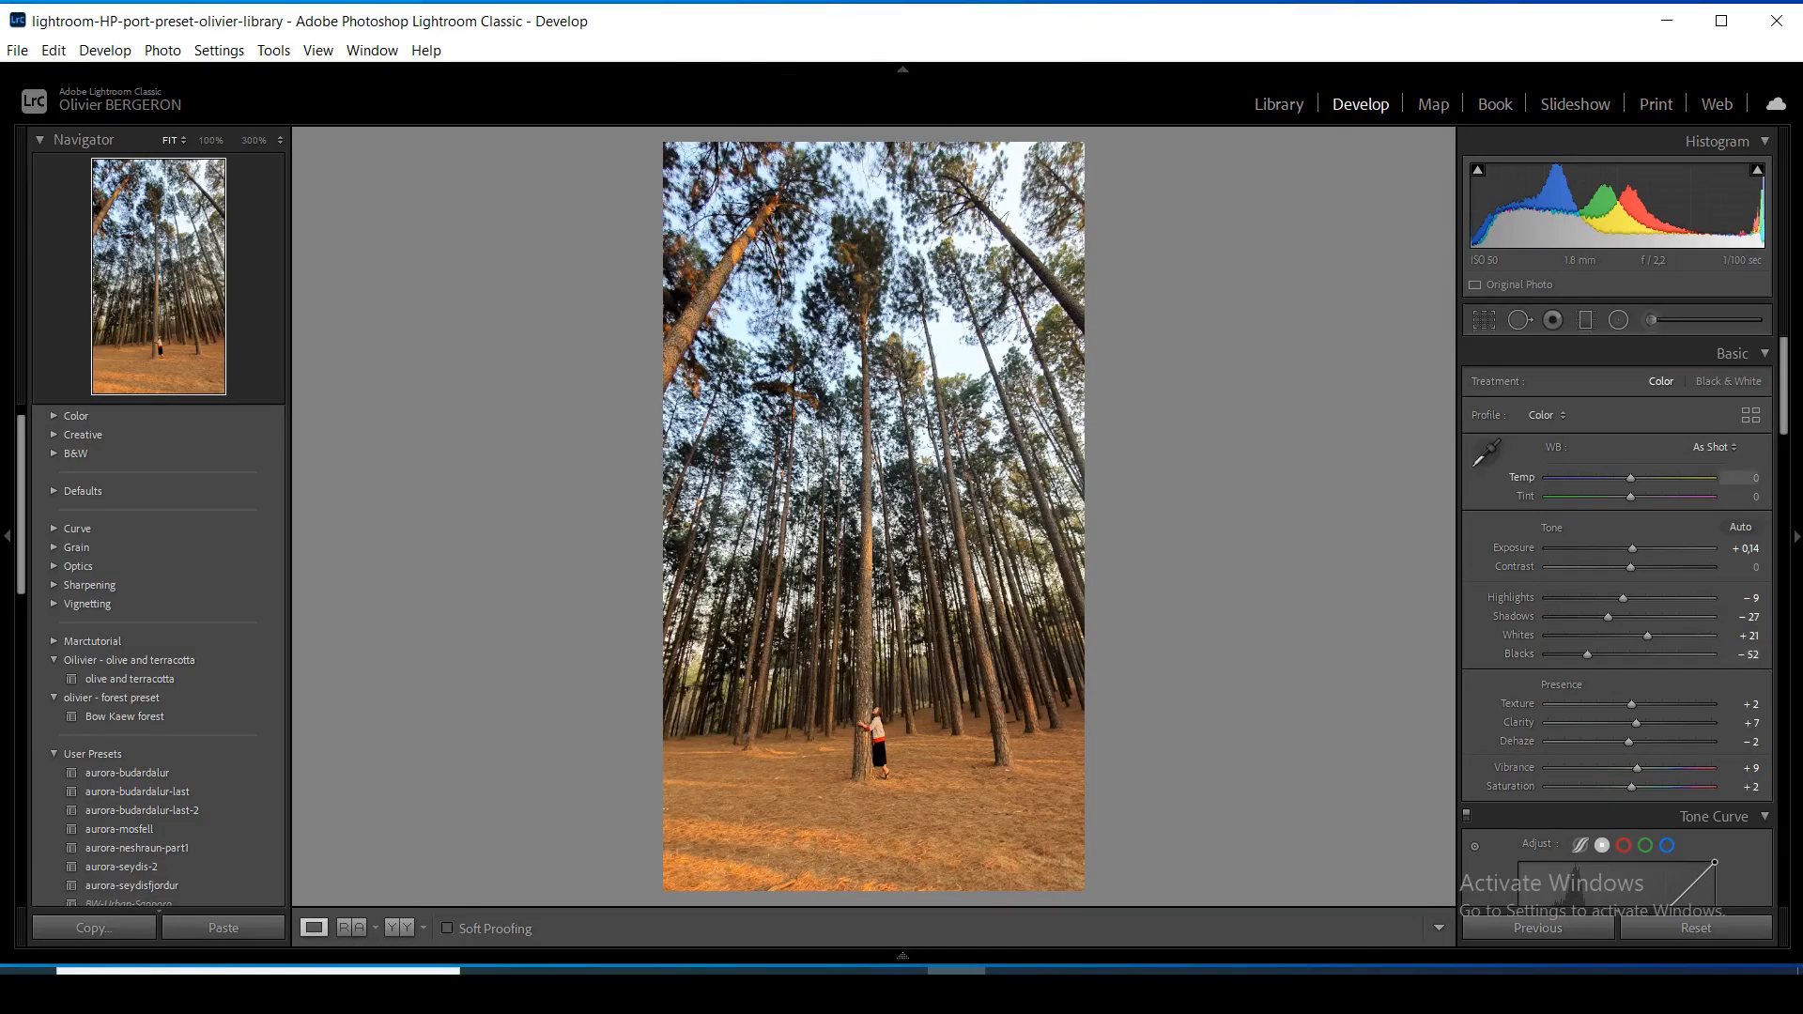
Add a slight dark post-crop vignette with an Amount of -4, keeping the Highlight Priority style
scroll(1617, 620, "down", 5)
scroll(1616, 620, "down", 5)
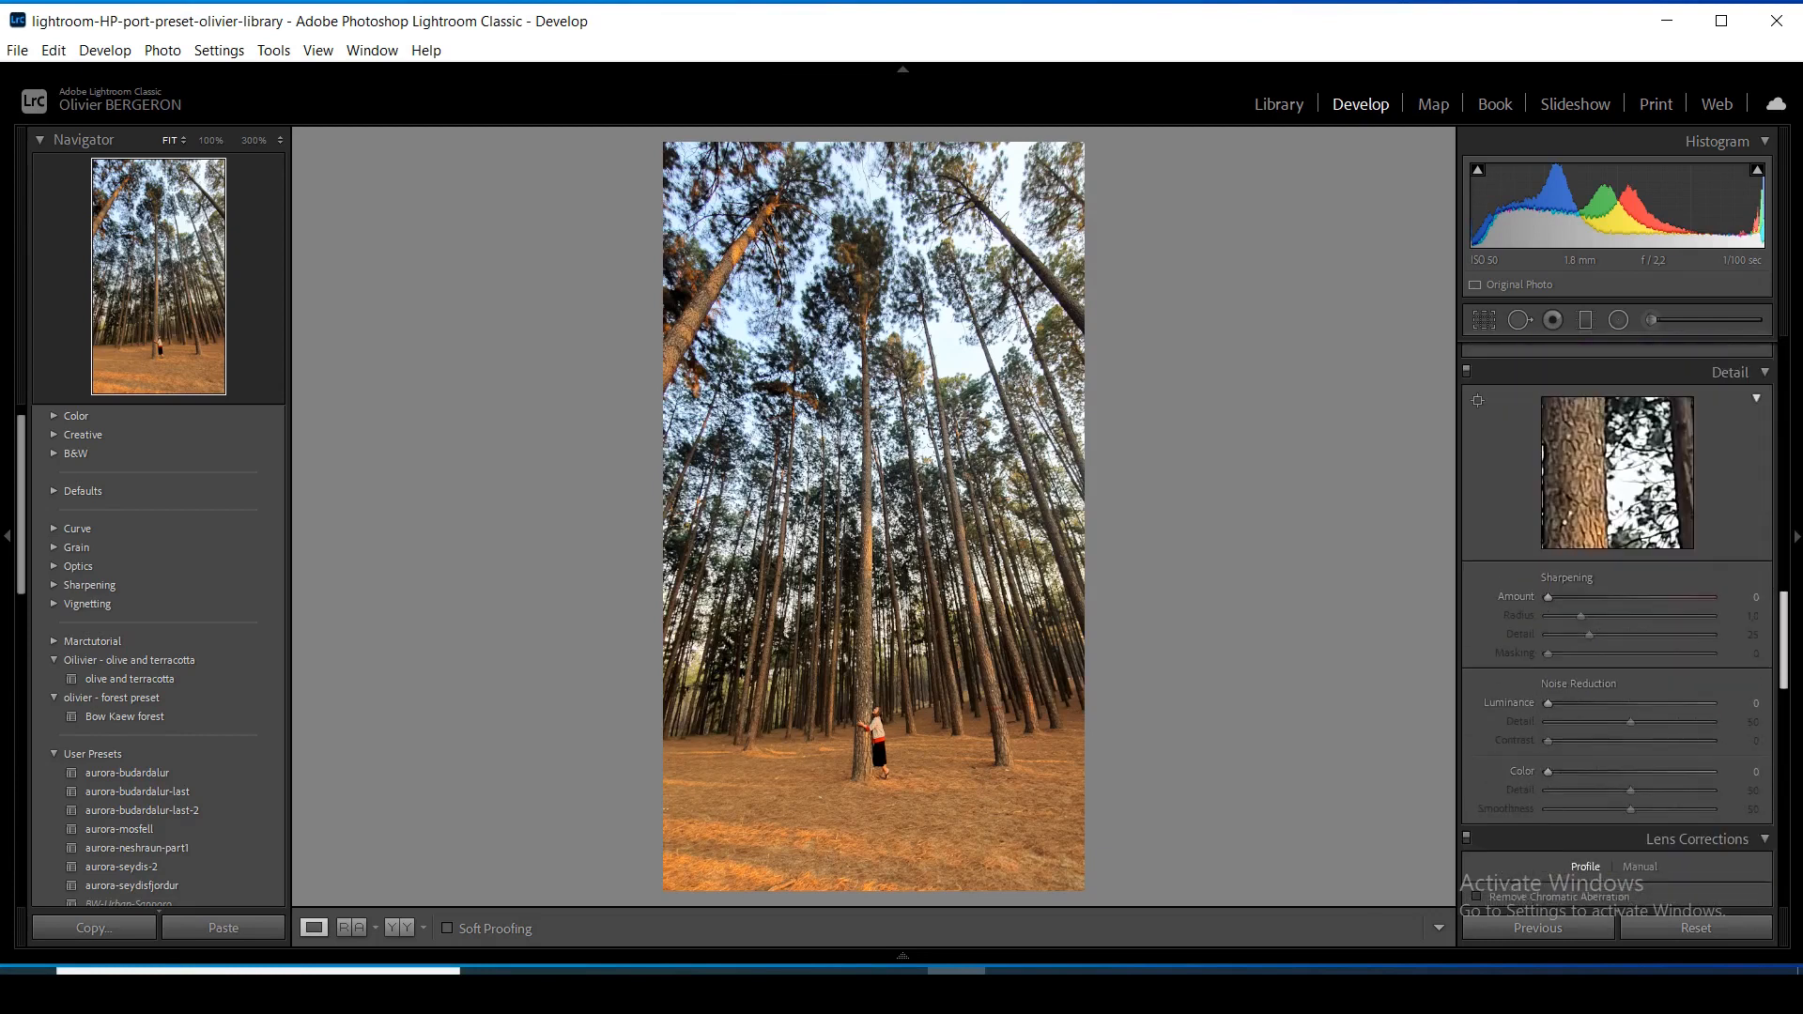
scroll(1617, 620, "down", 5)
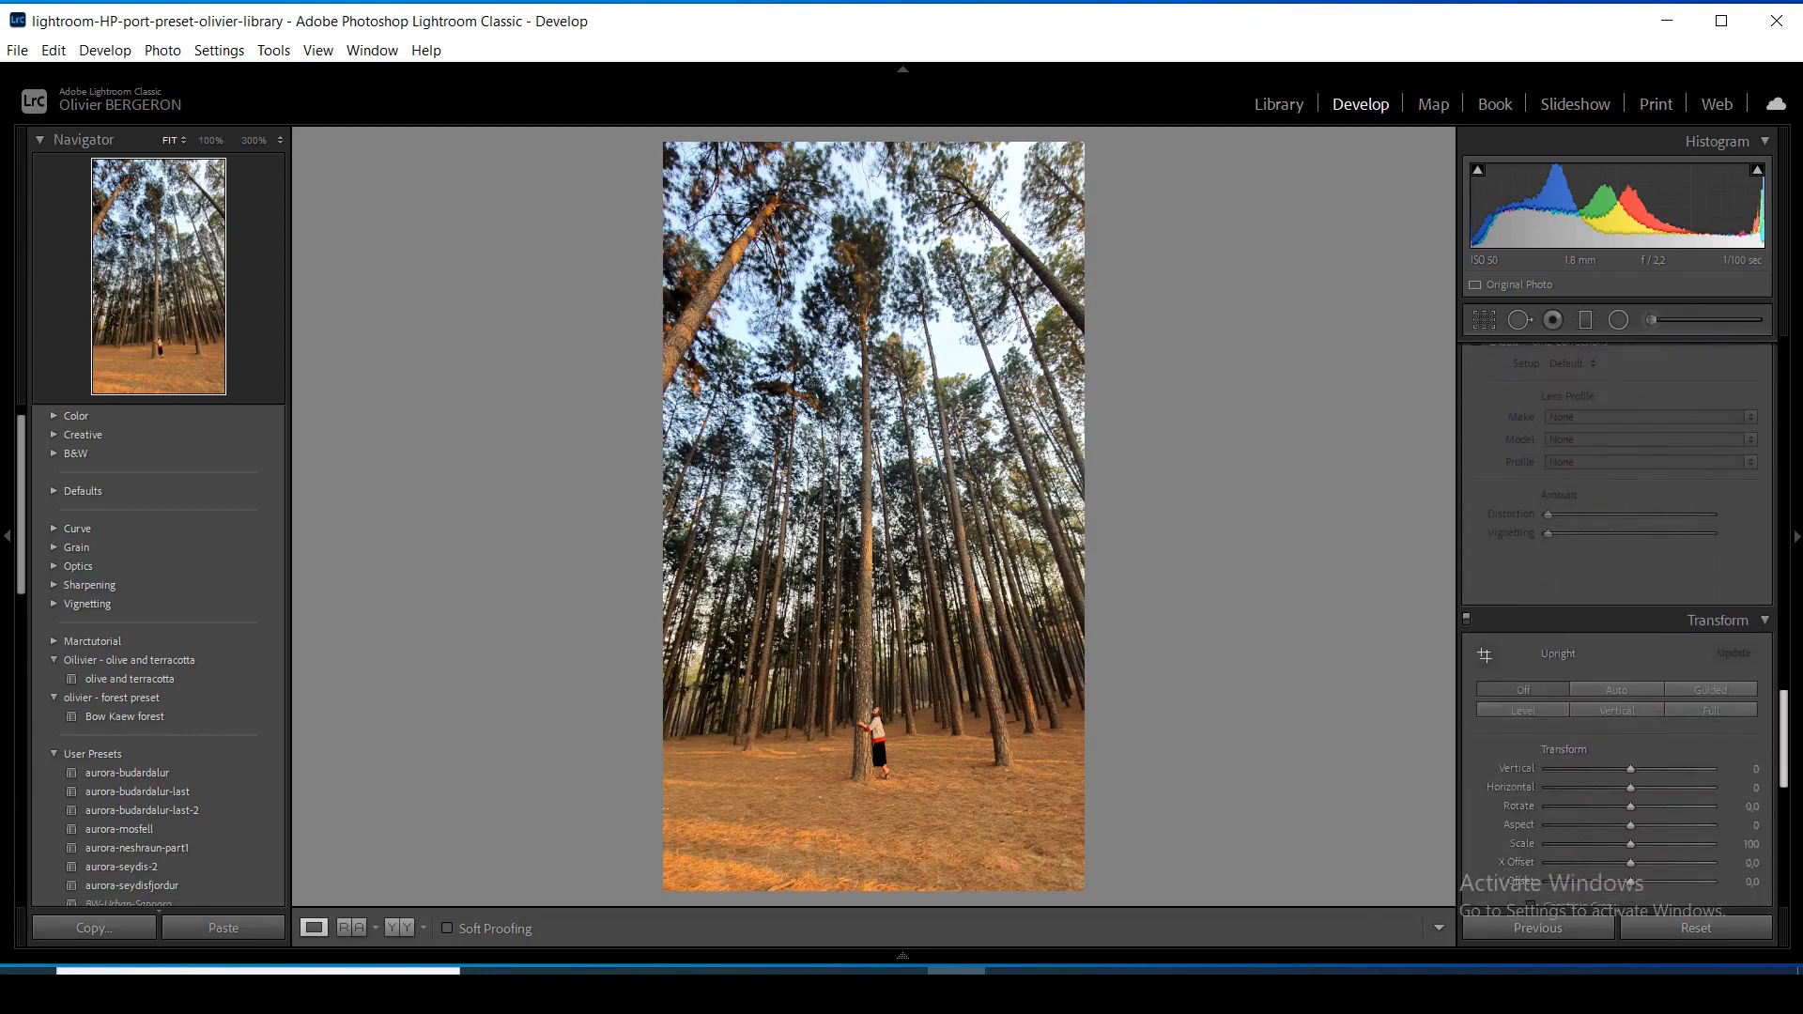
scroll(1617, 619, "down", 2)
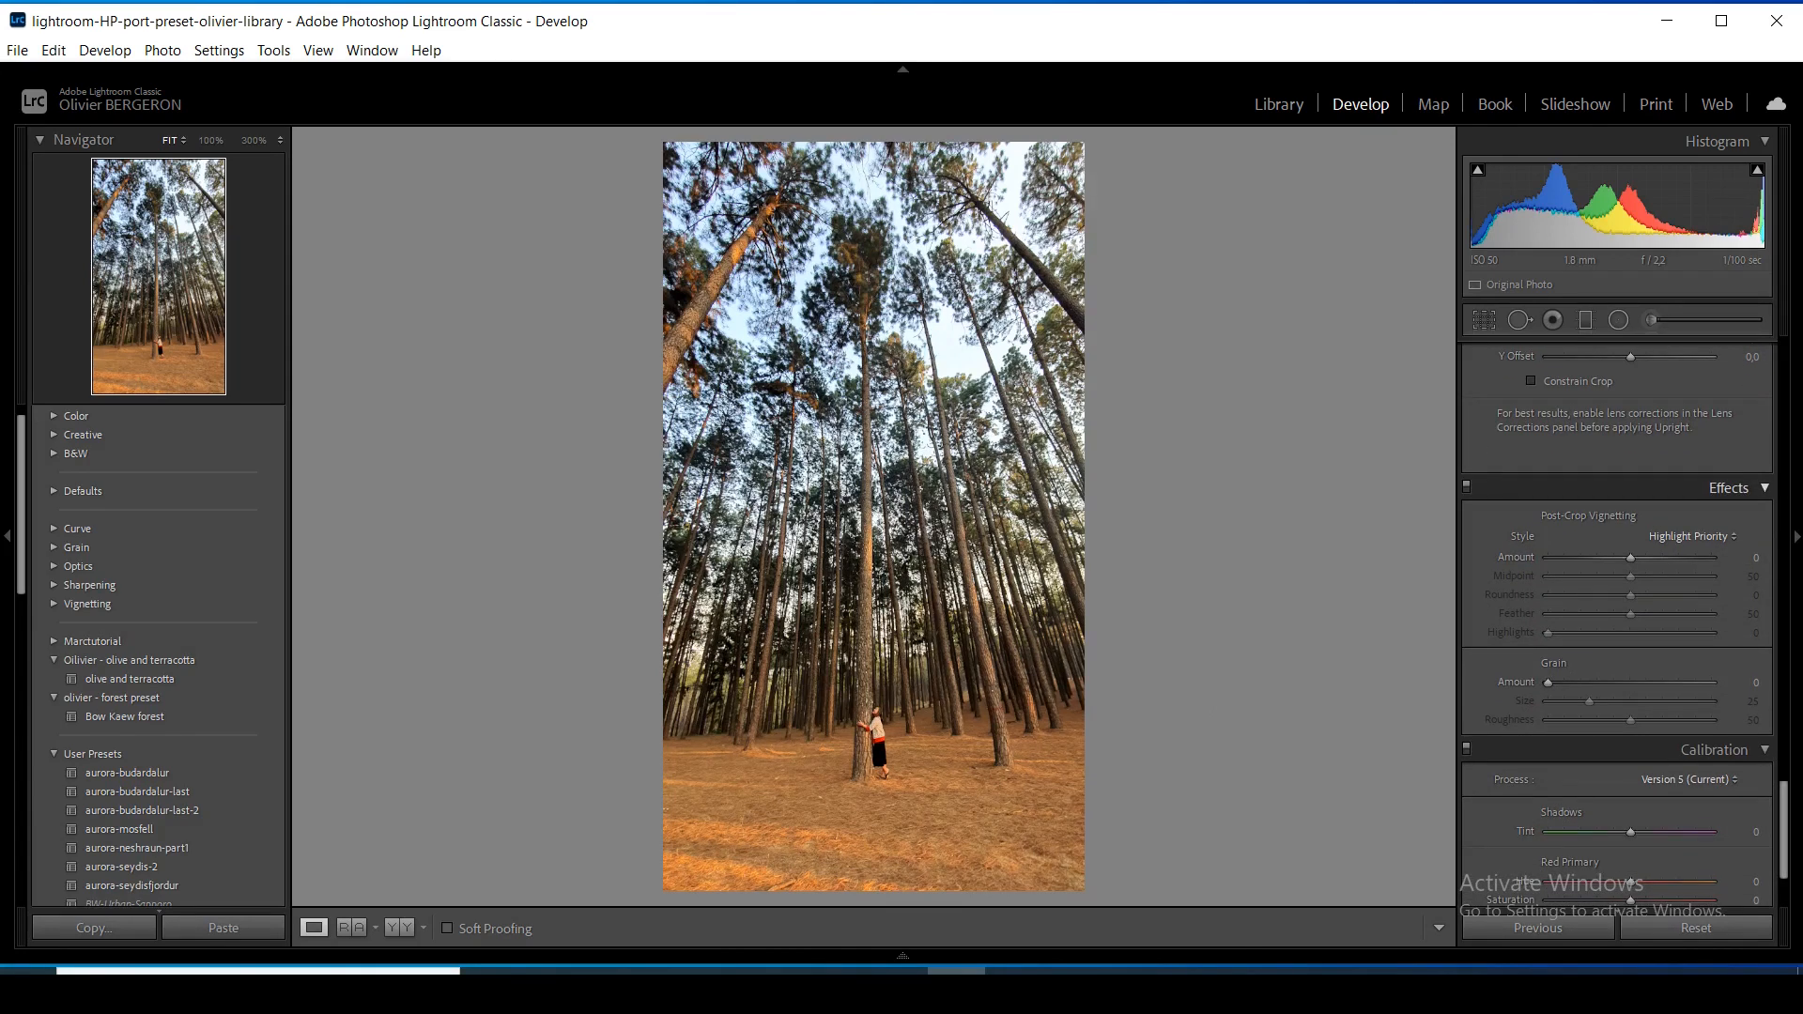
left_click_drag(1630, 558, 1627, 558)
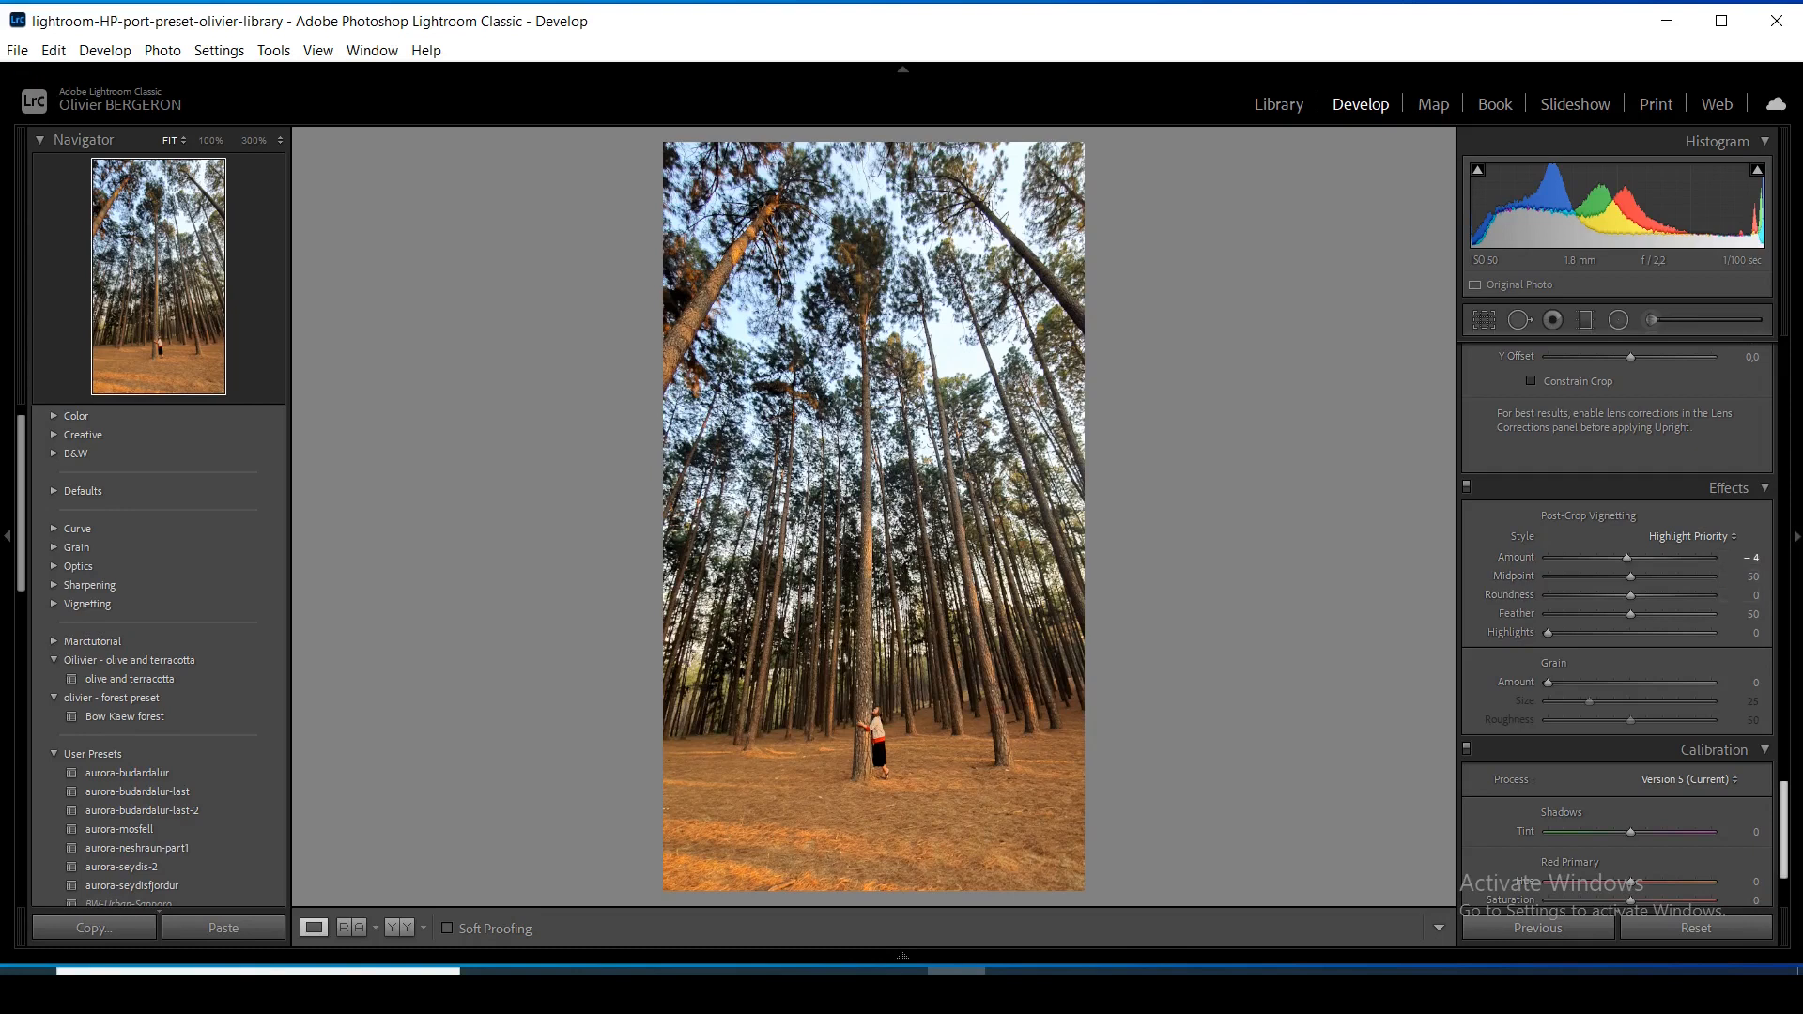
On the red channel of the tone curve, move the highlight endpoint to input 245, output 255
scroll(1615, 620, "up", 5)
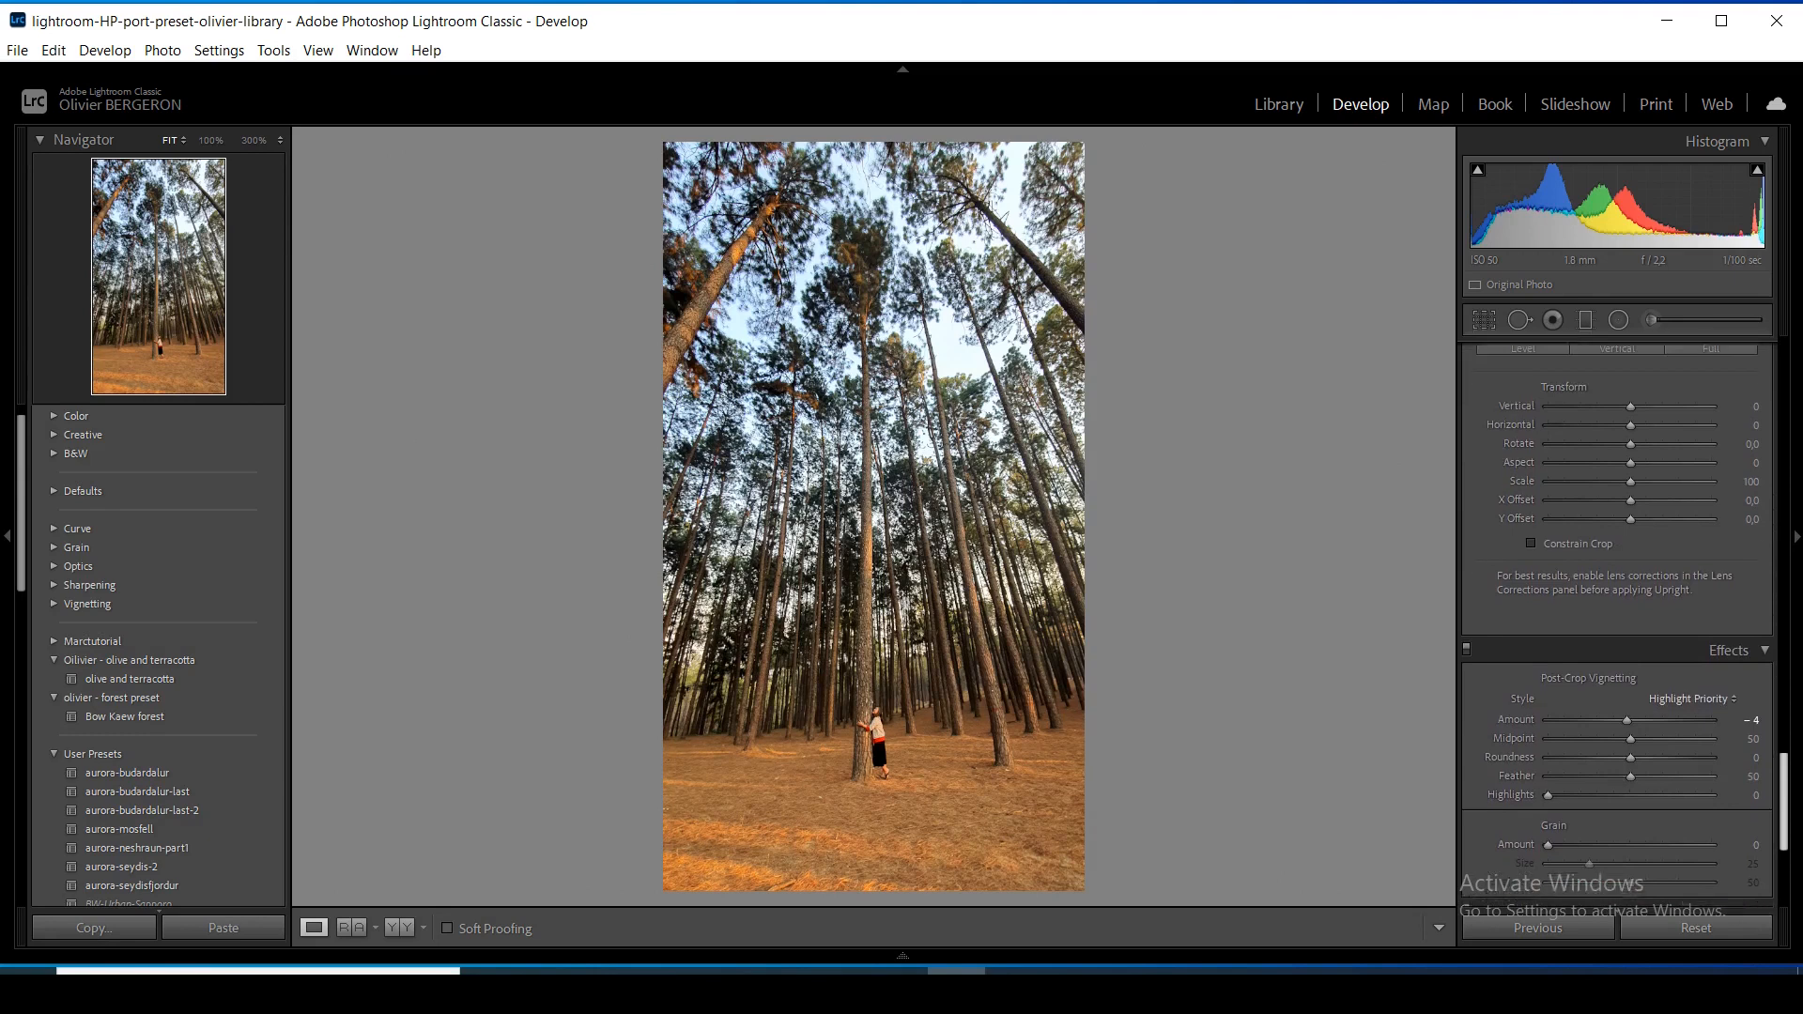
scroll(1615, 620, "up", 9)
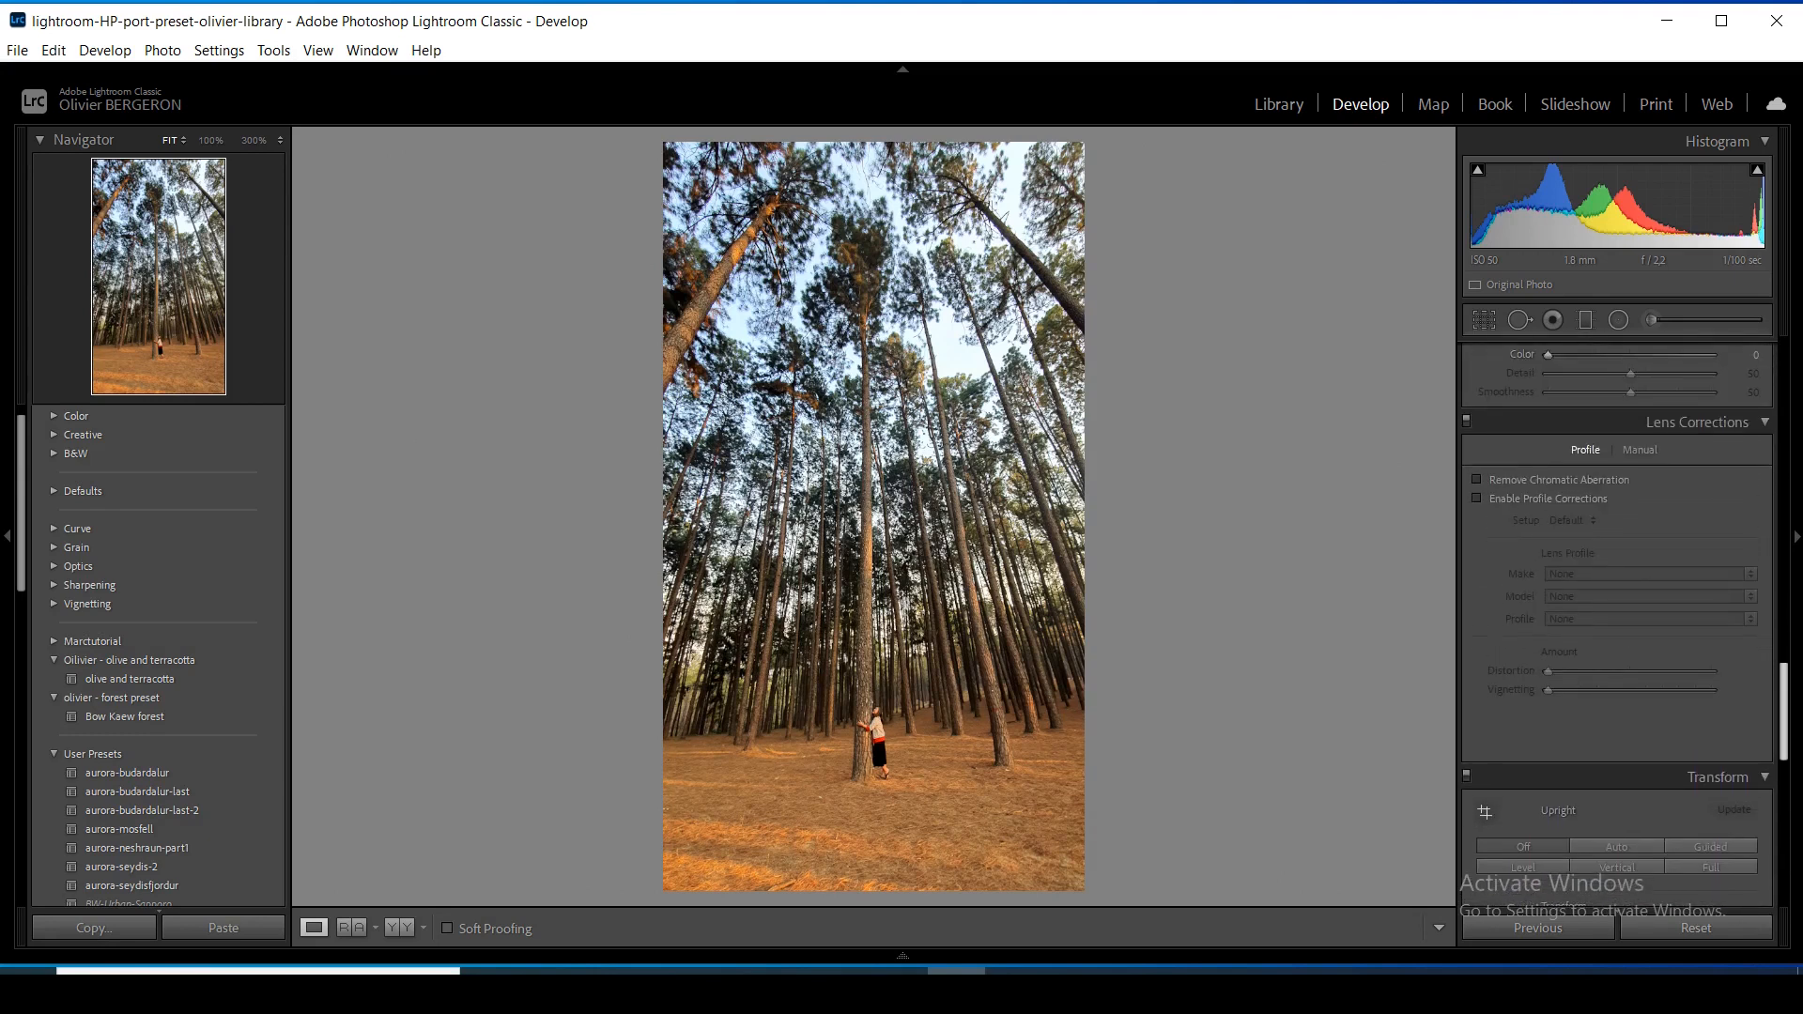
scroll(1615, 620, "up", 8)
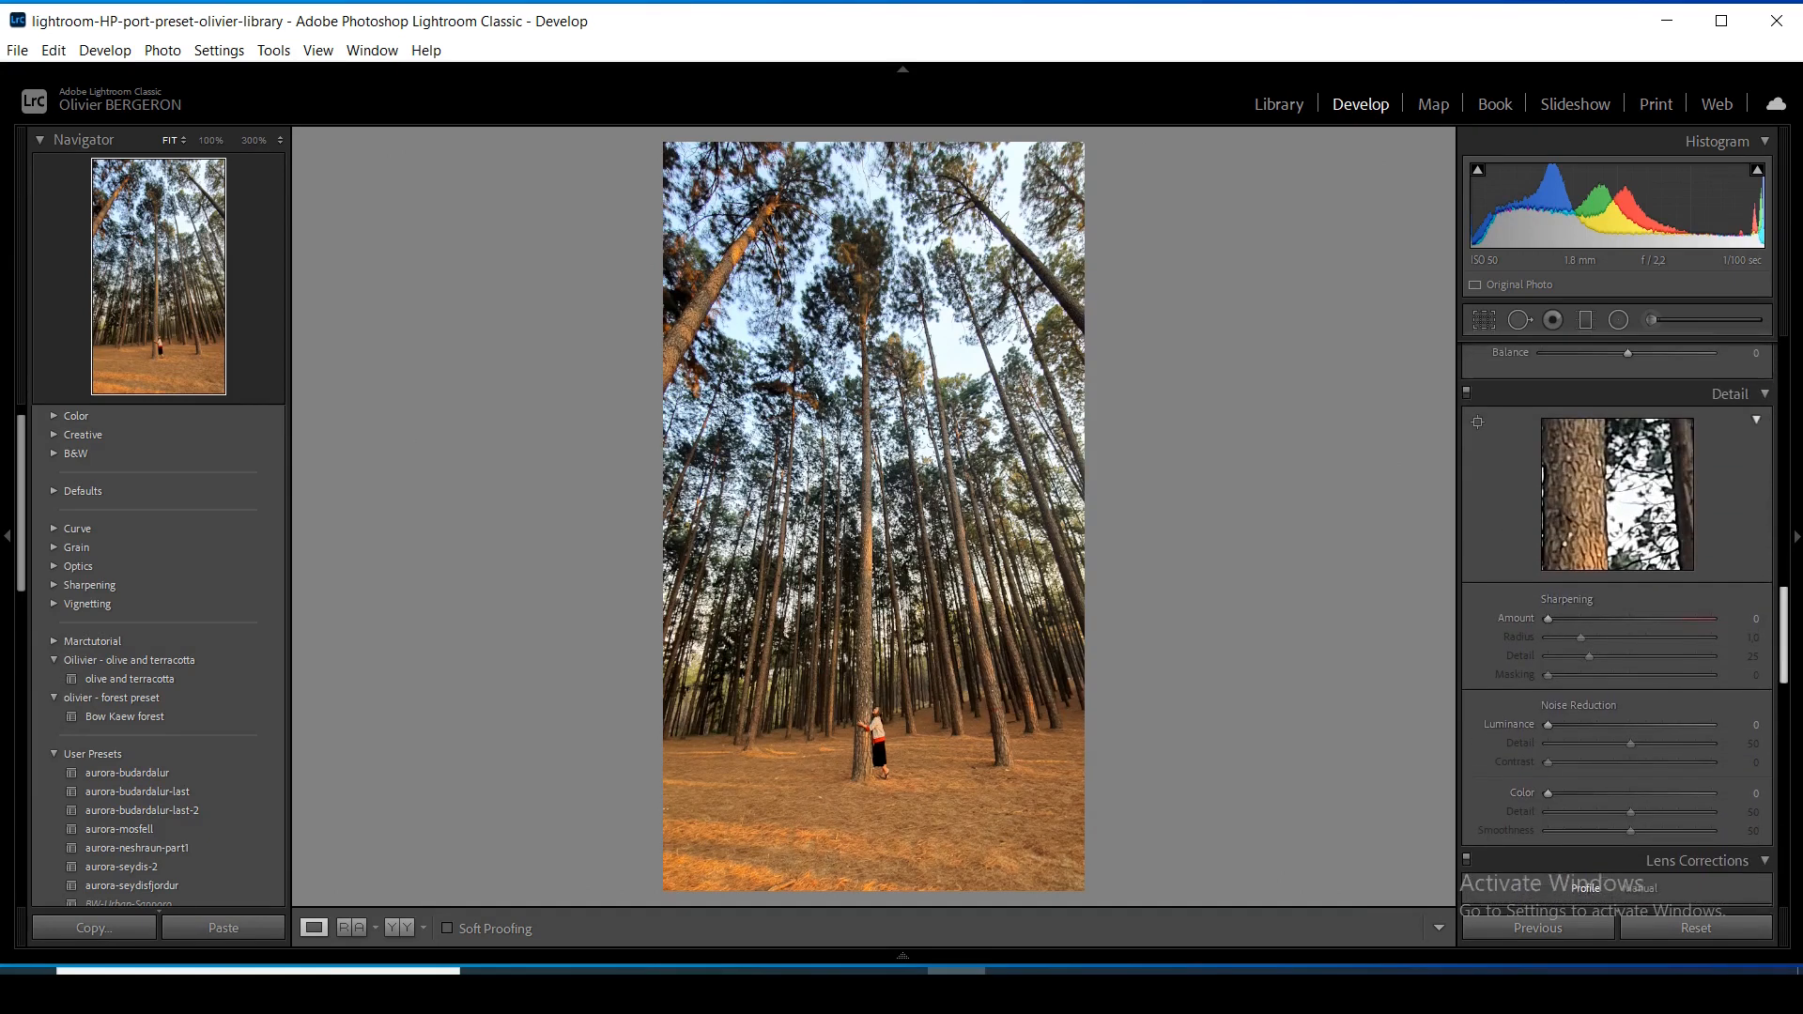
scroll(1615, 620, "up", 8)
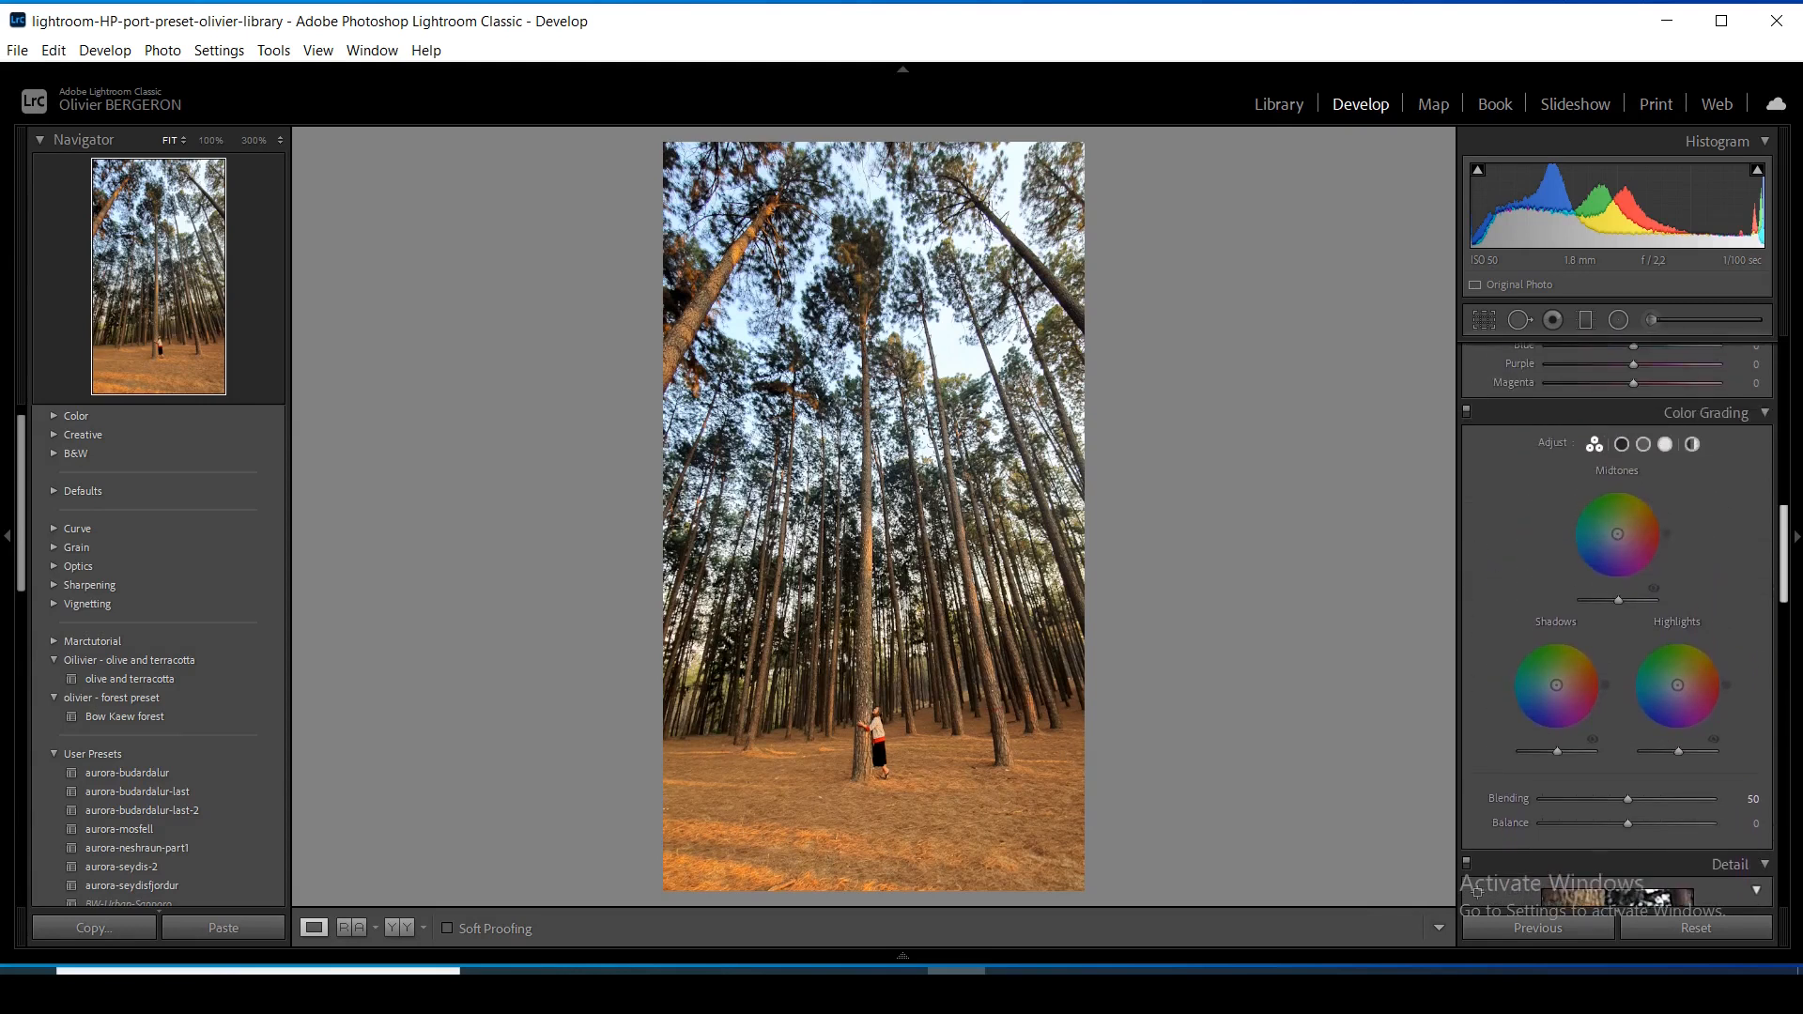
scroll(1615, 620, "up", 7)
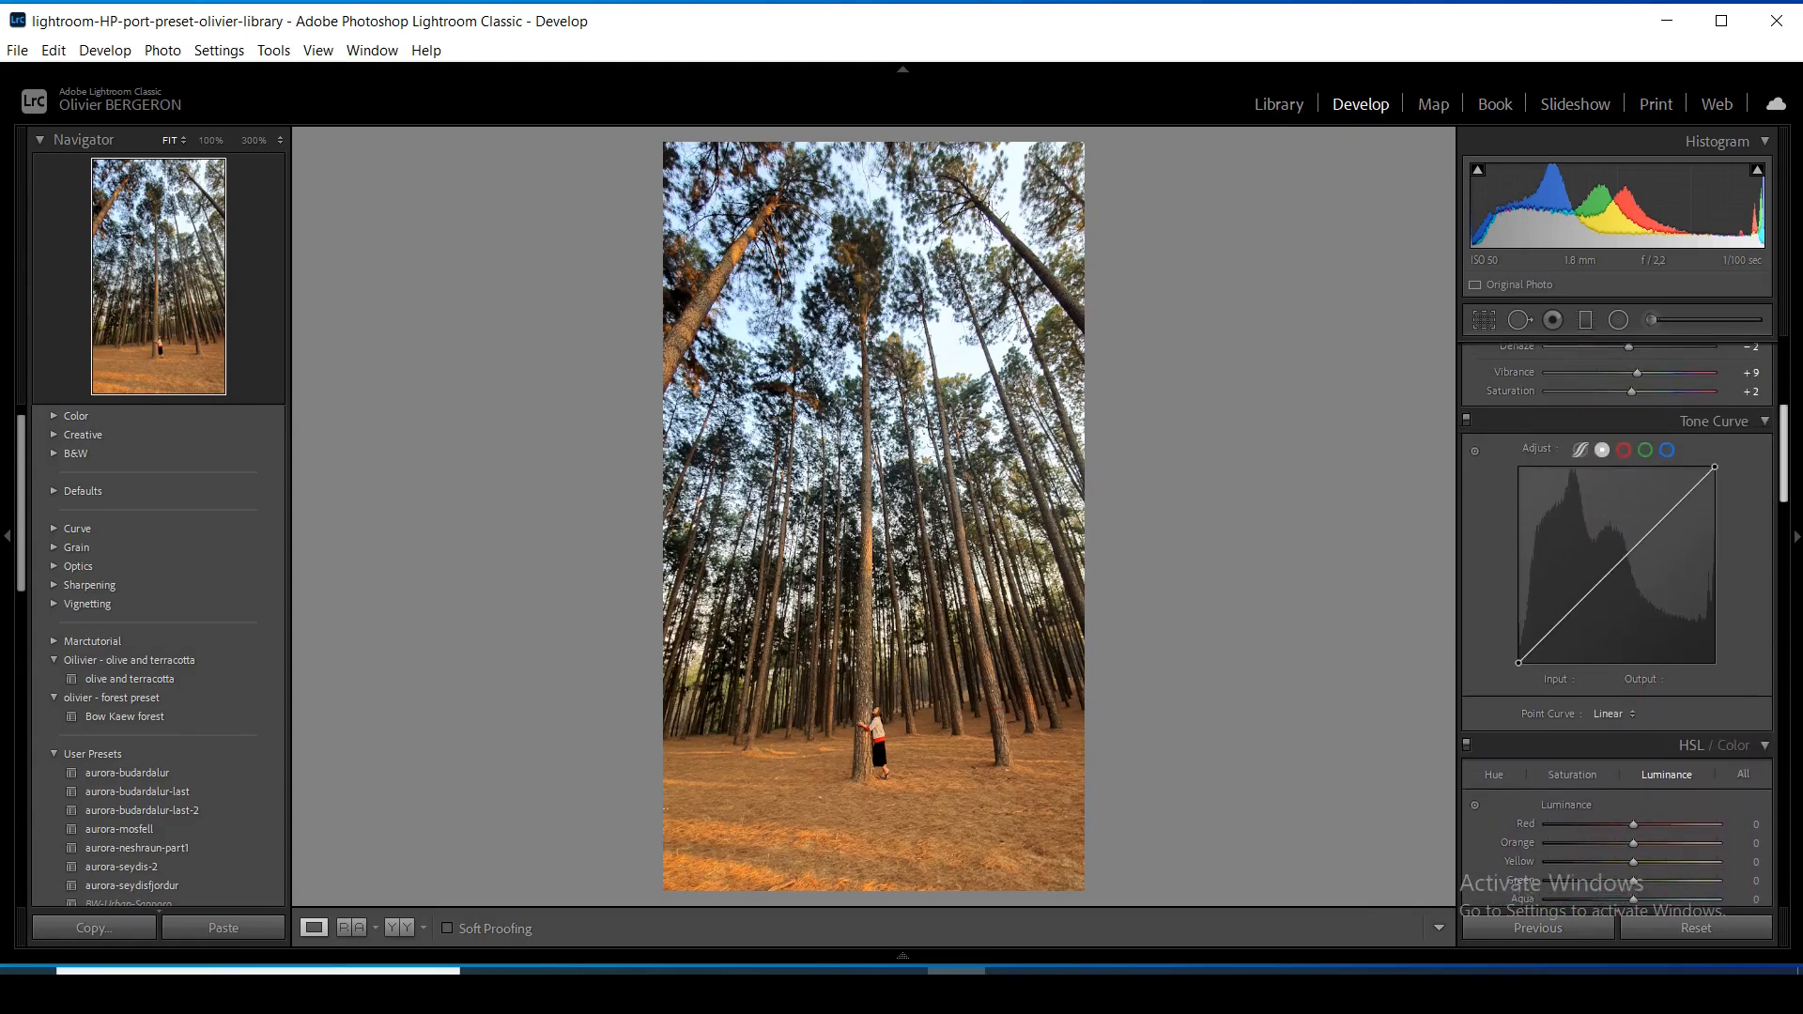
scroll(1615, 619, "up", 1)
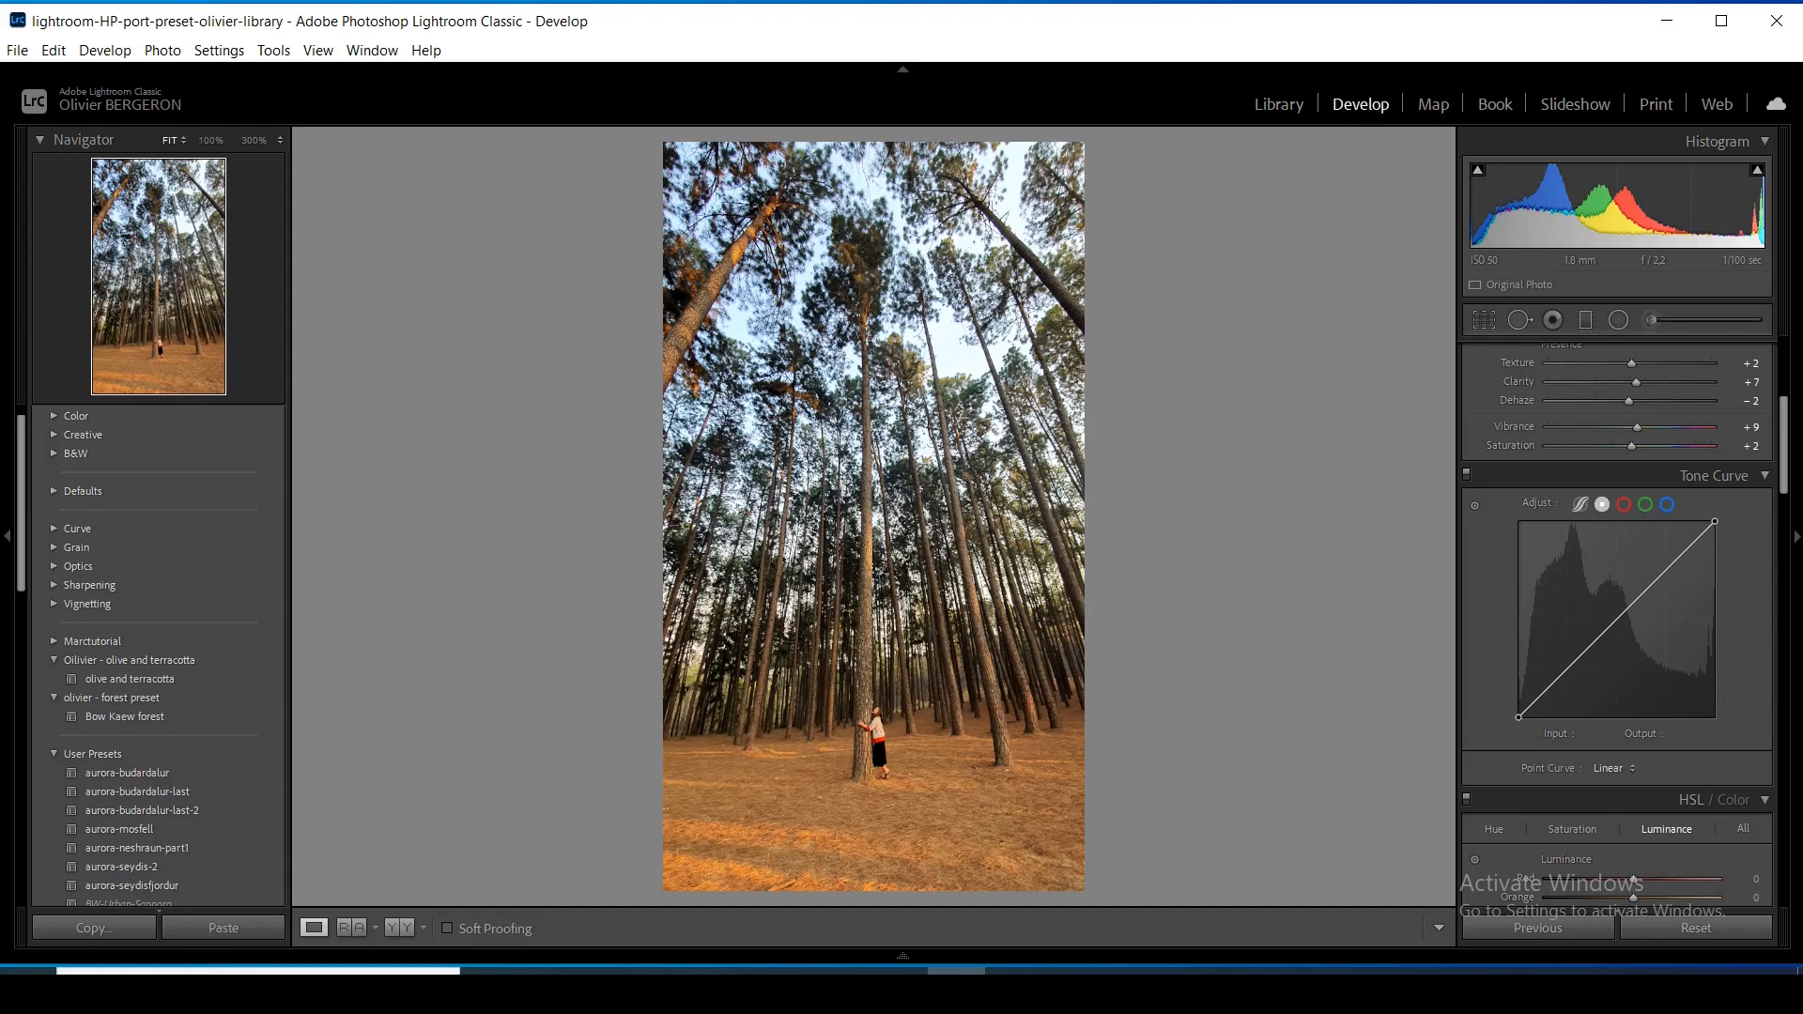
left_click(1623, 504)
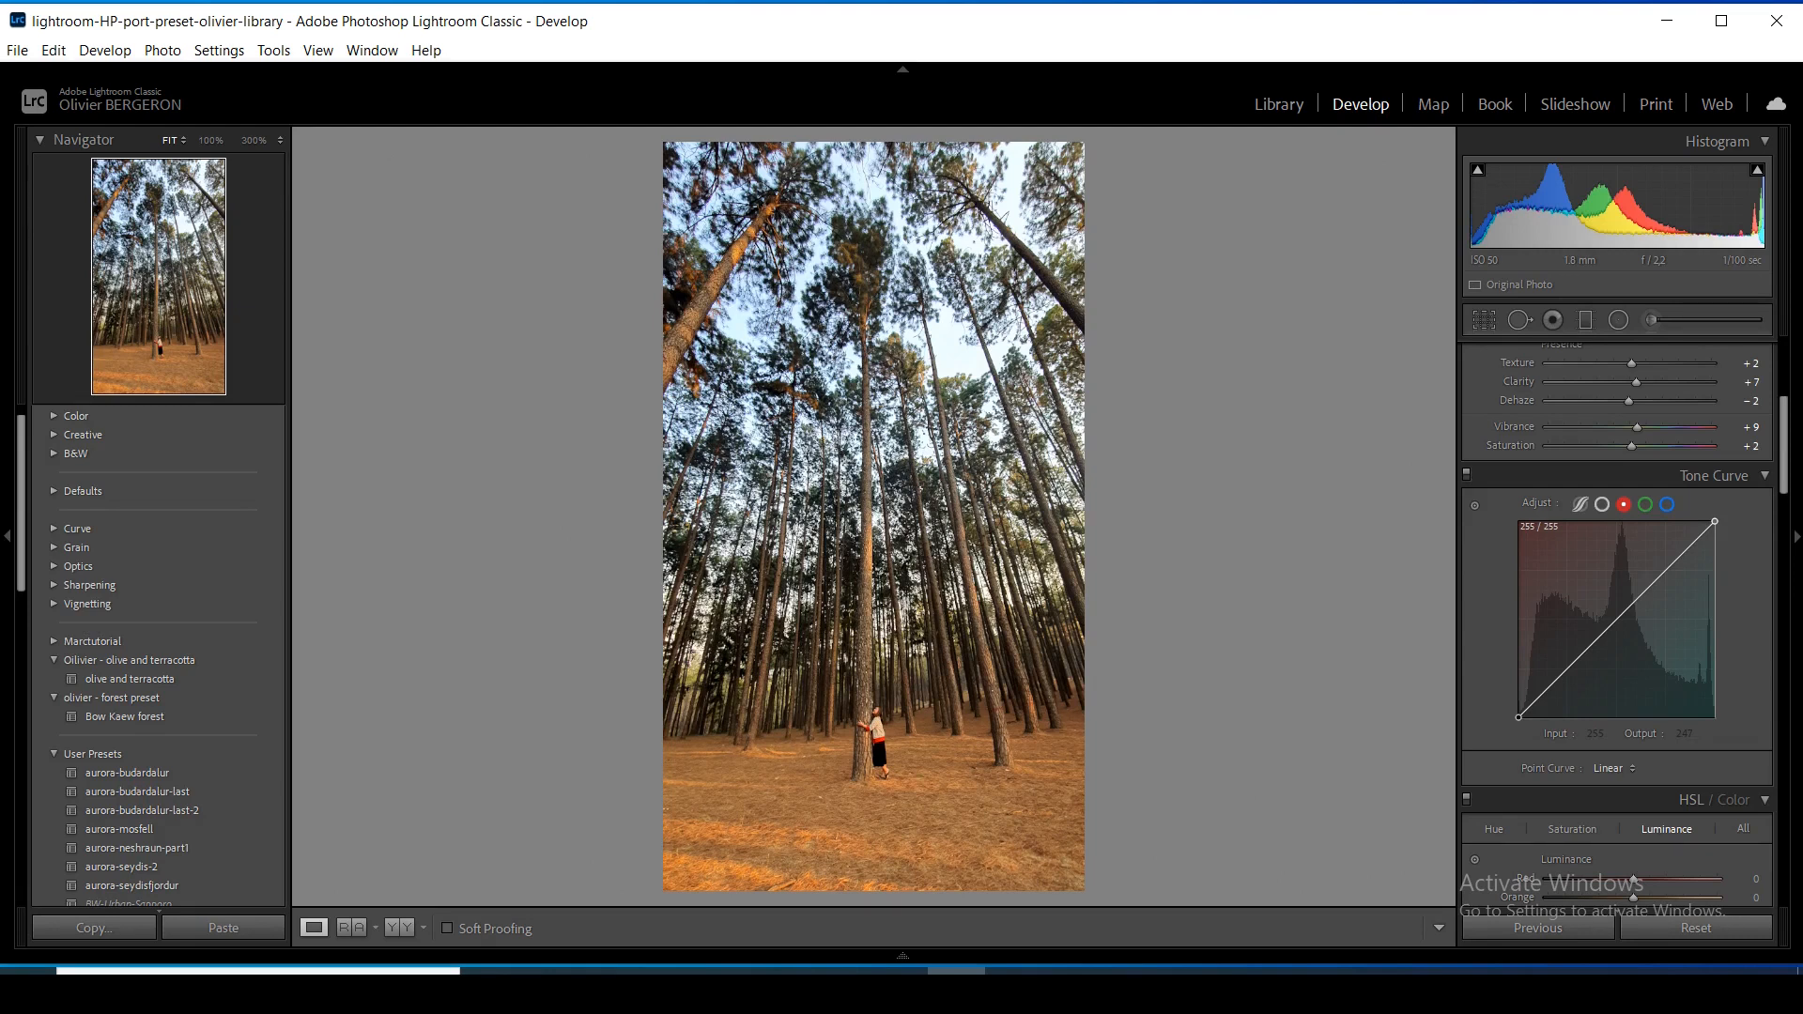
left_click_drag(1714, 521, 1706, 521)
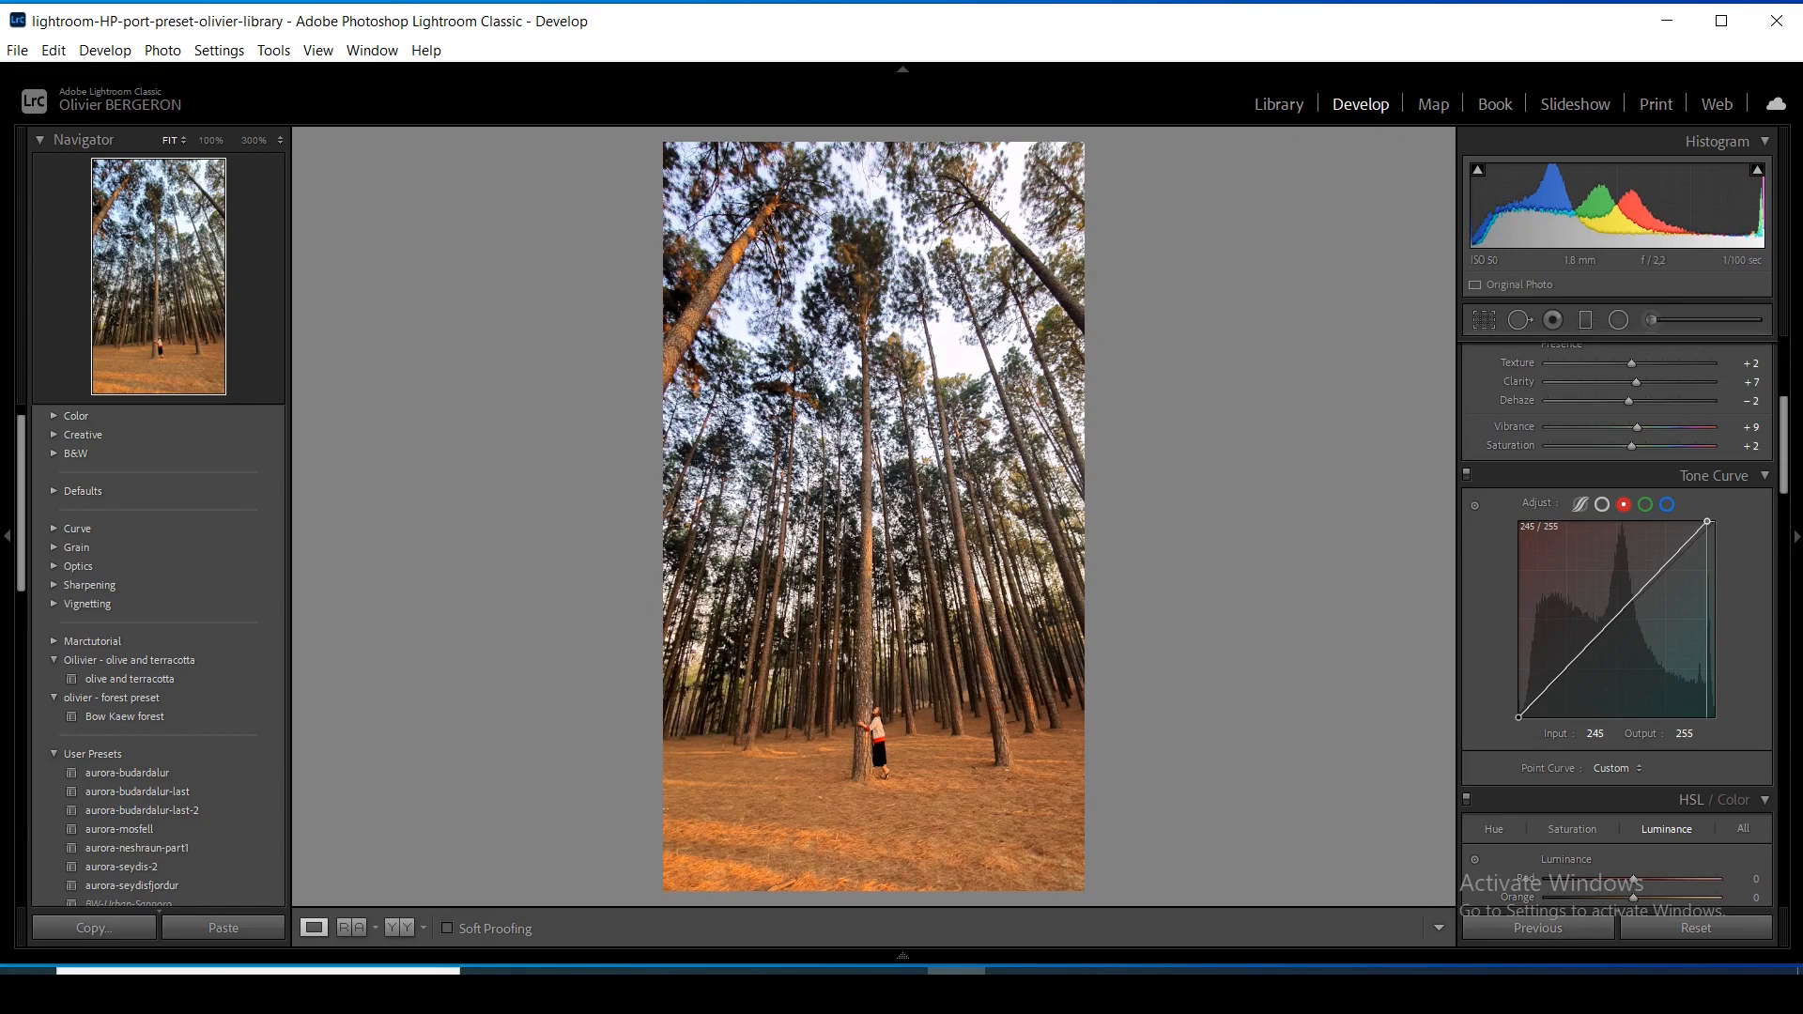
left_click_drag(1707, 521, 1710, 521)
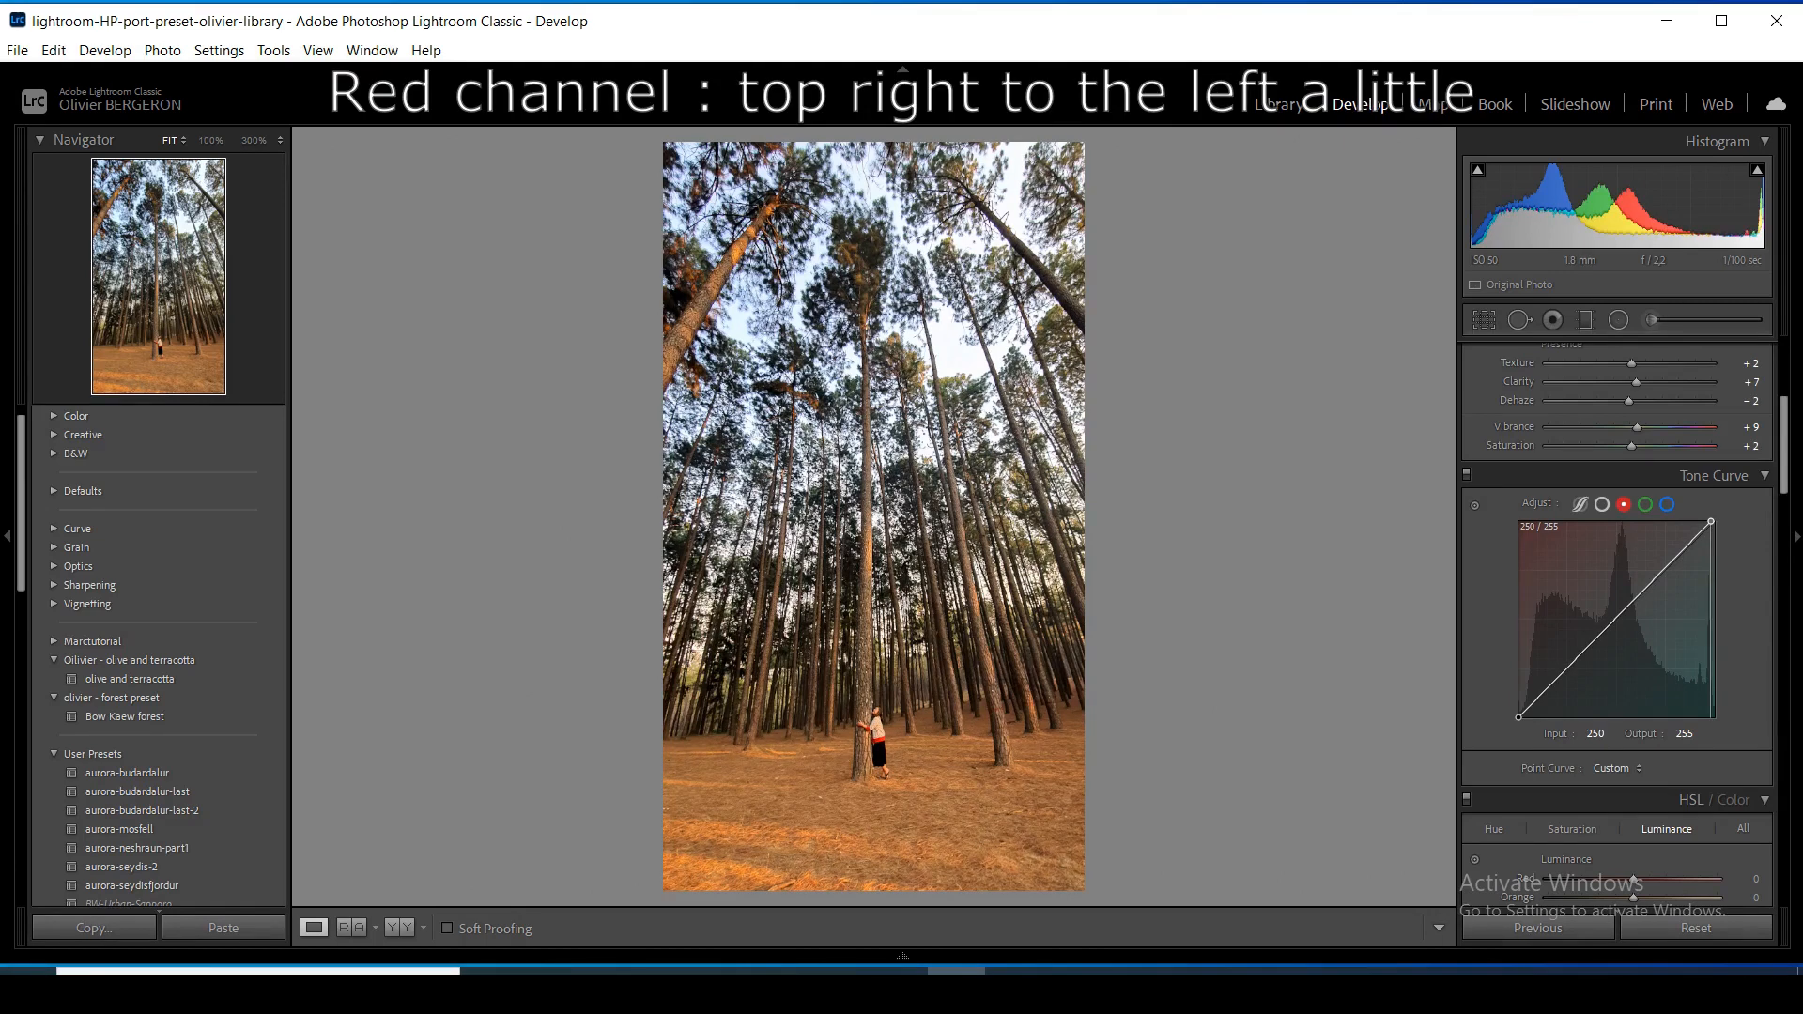
left_click_drag(1710, 521, 1711, 521)
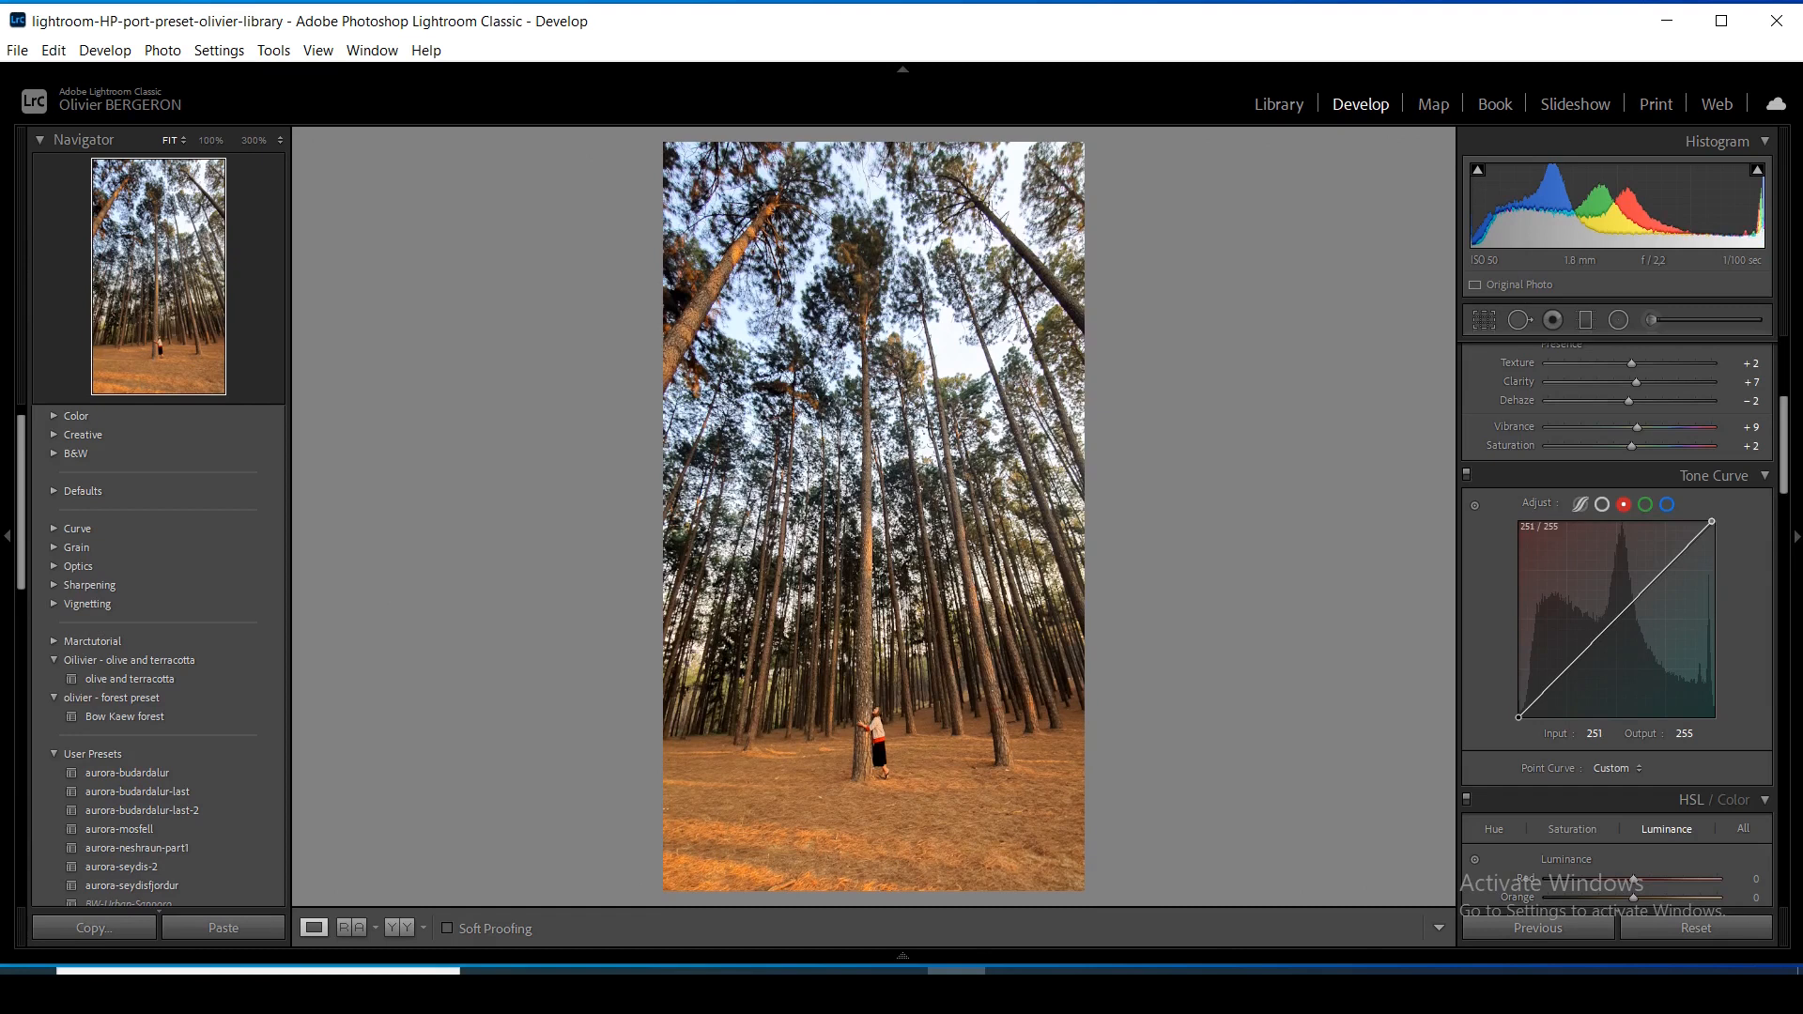
left_click_drag(1711, 521, 1707, 521)
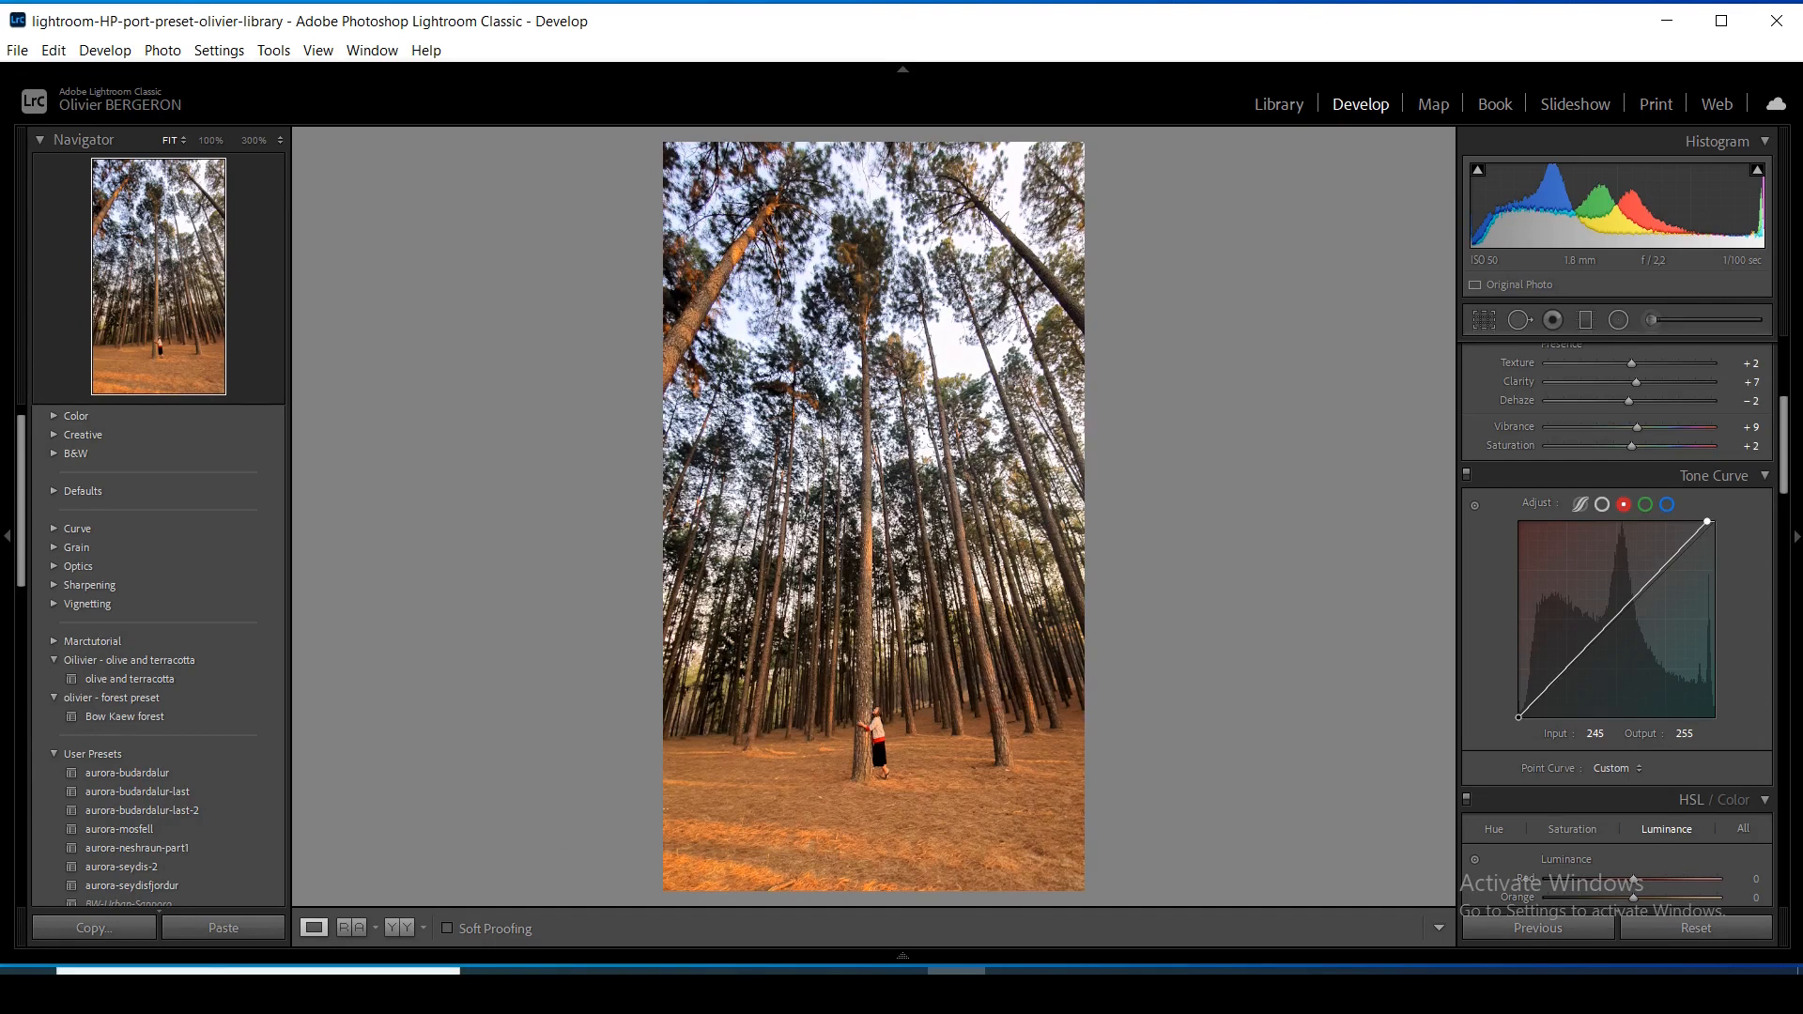
On the green channel of the tone curve, raise the shadow endpoint to input 0, output 7
left_click(1645, 505)
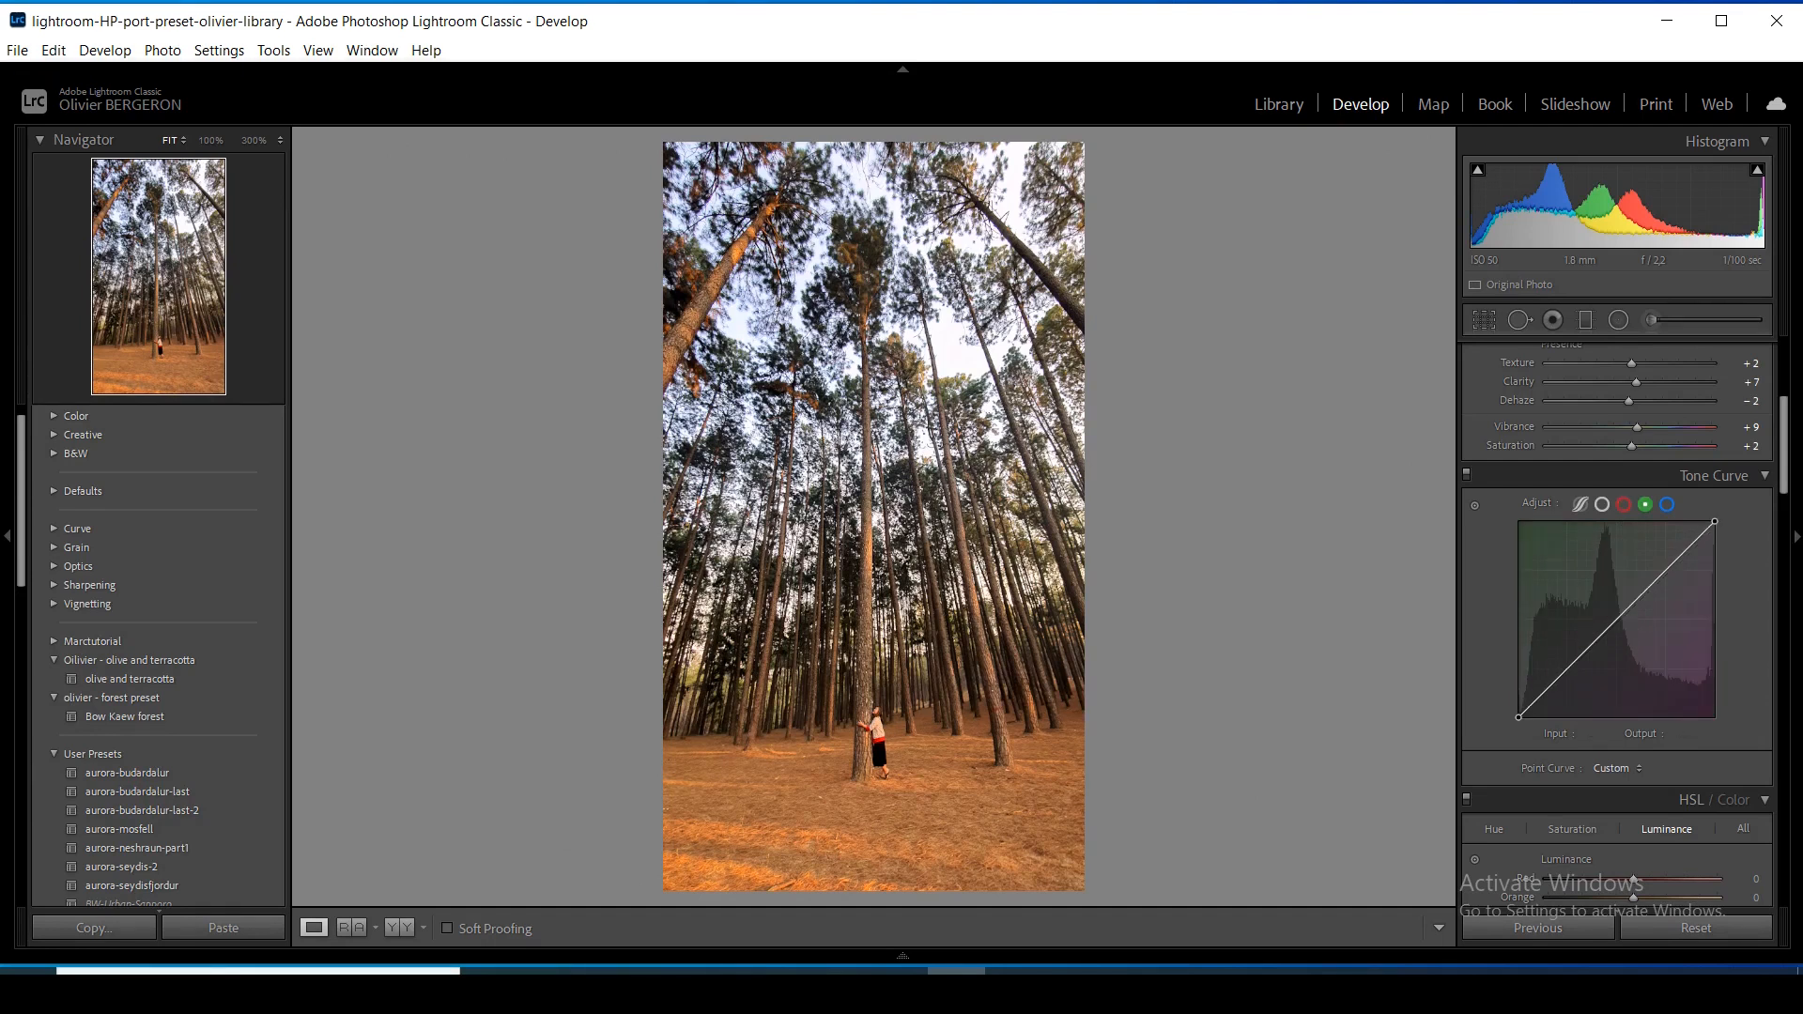
left_click_drag(1518, 717, 1518, 712)
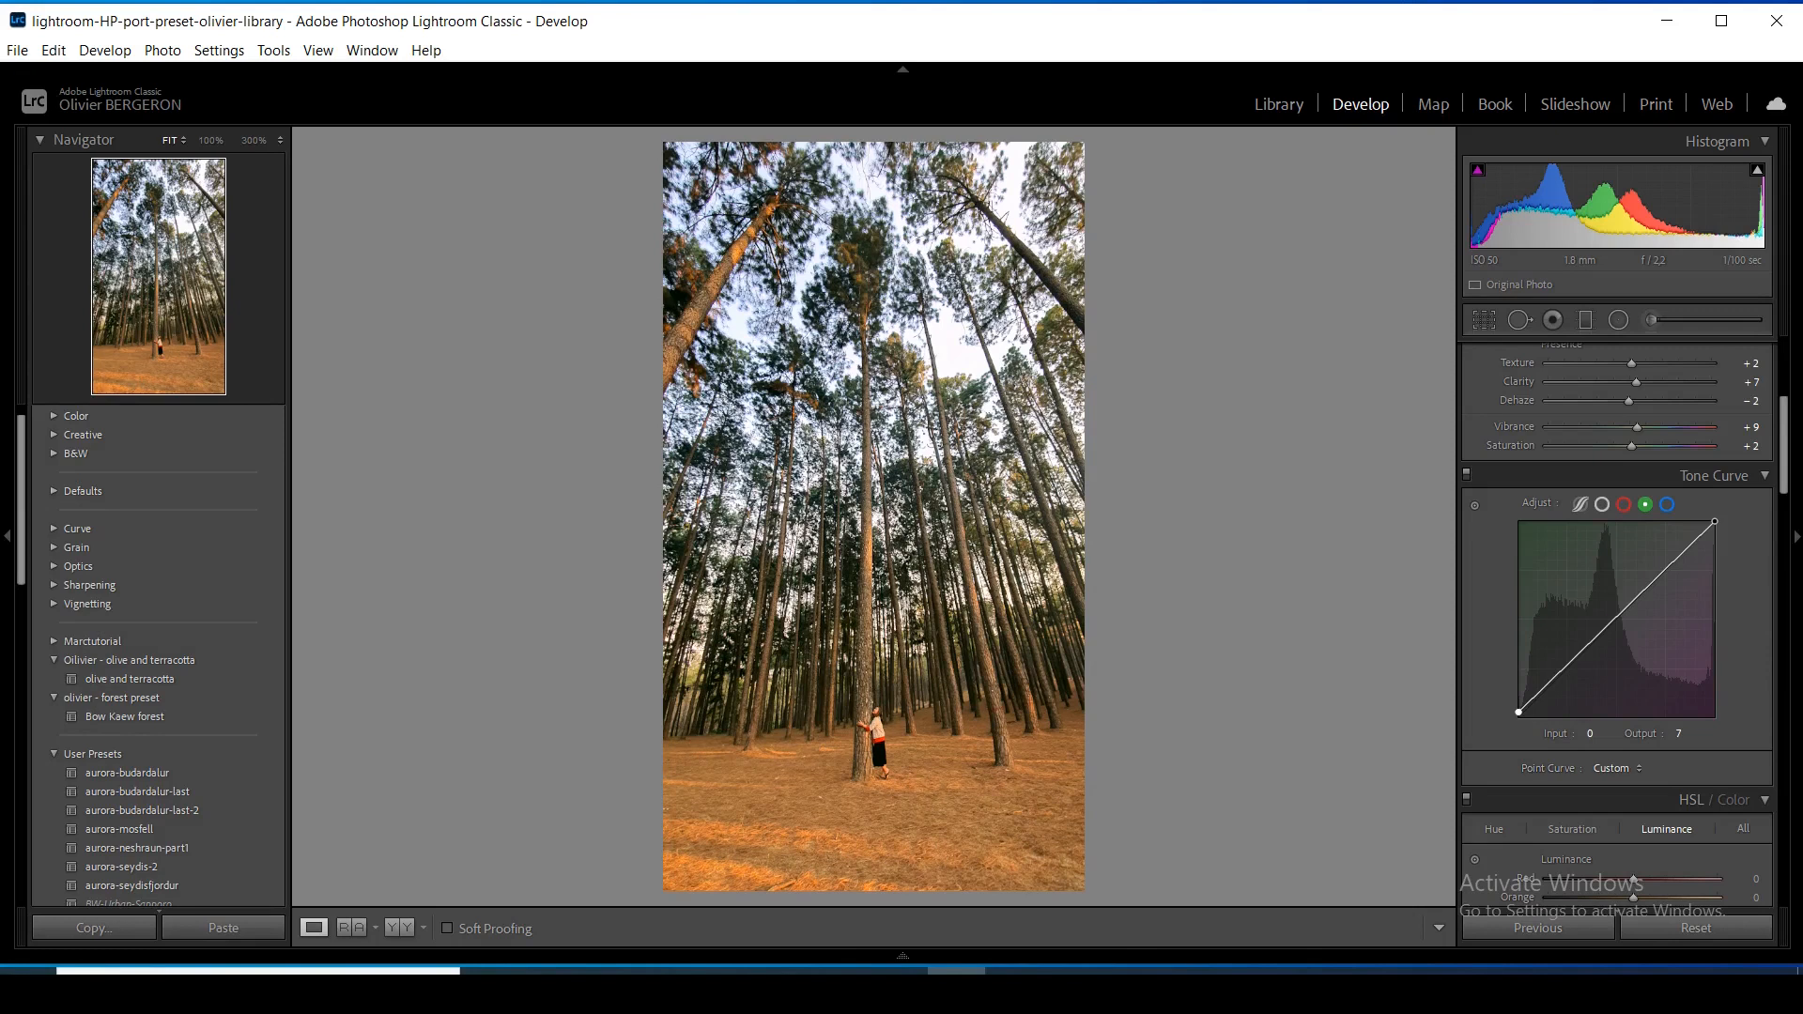
In the HSL adjustments, lower the Orange saturation to -9
scroll(1617, 625, "down", 3)
scroll(1616, 626, "down", 2)
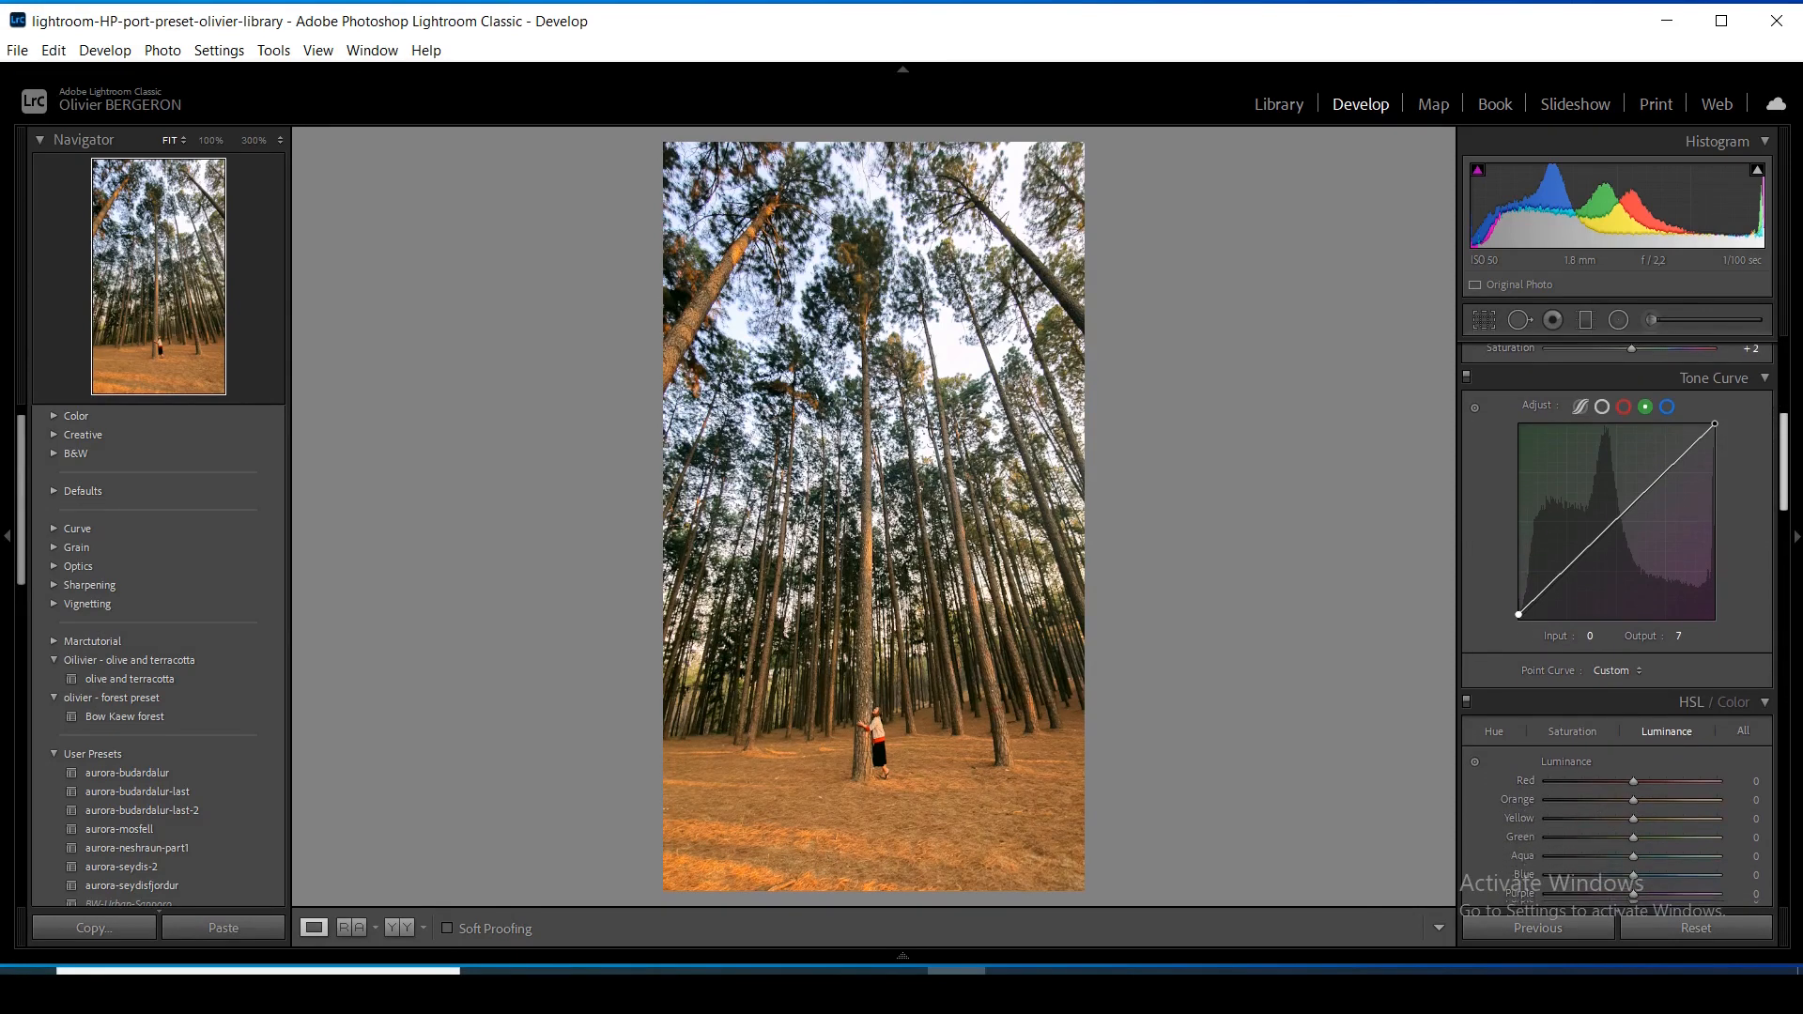
scroll(1616, 625, "down", 1)
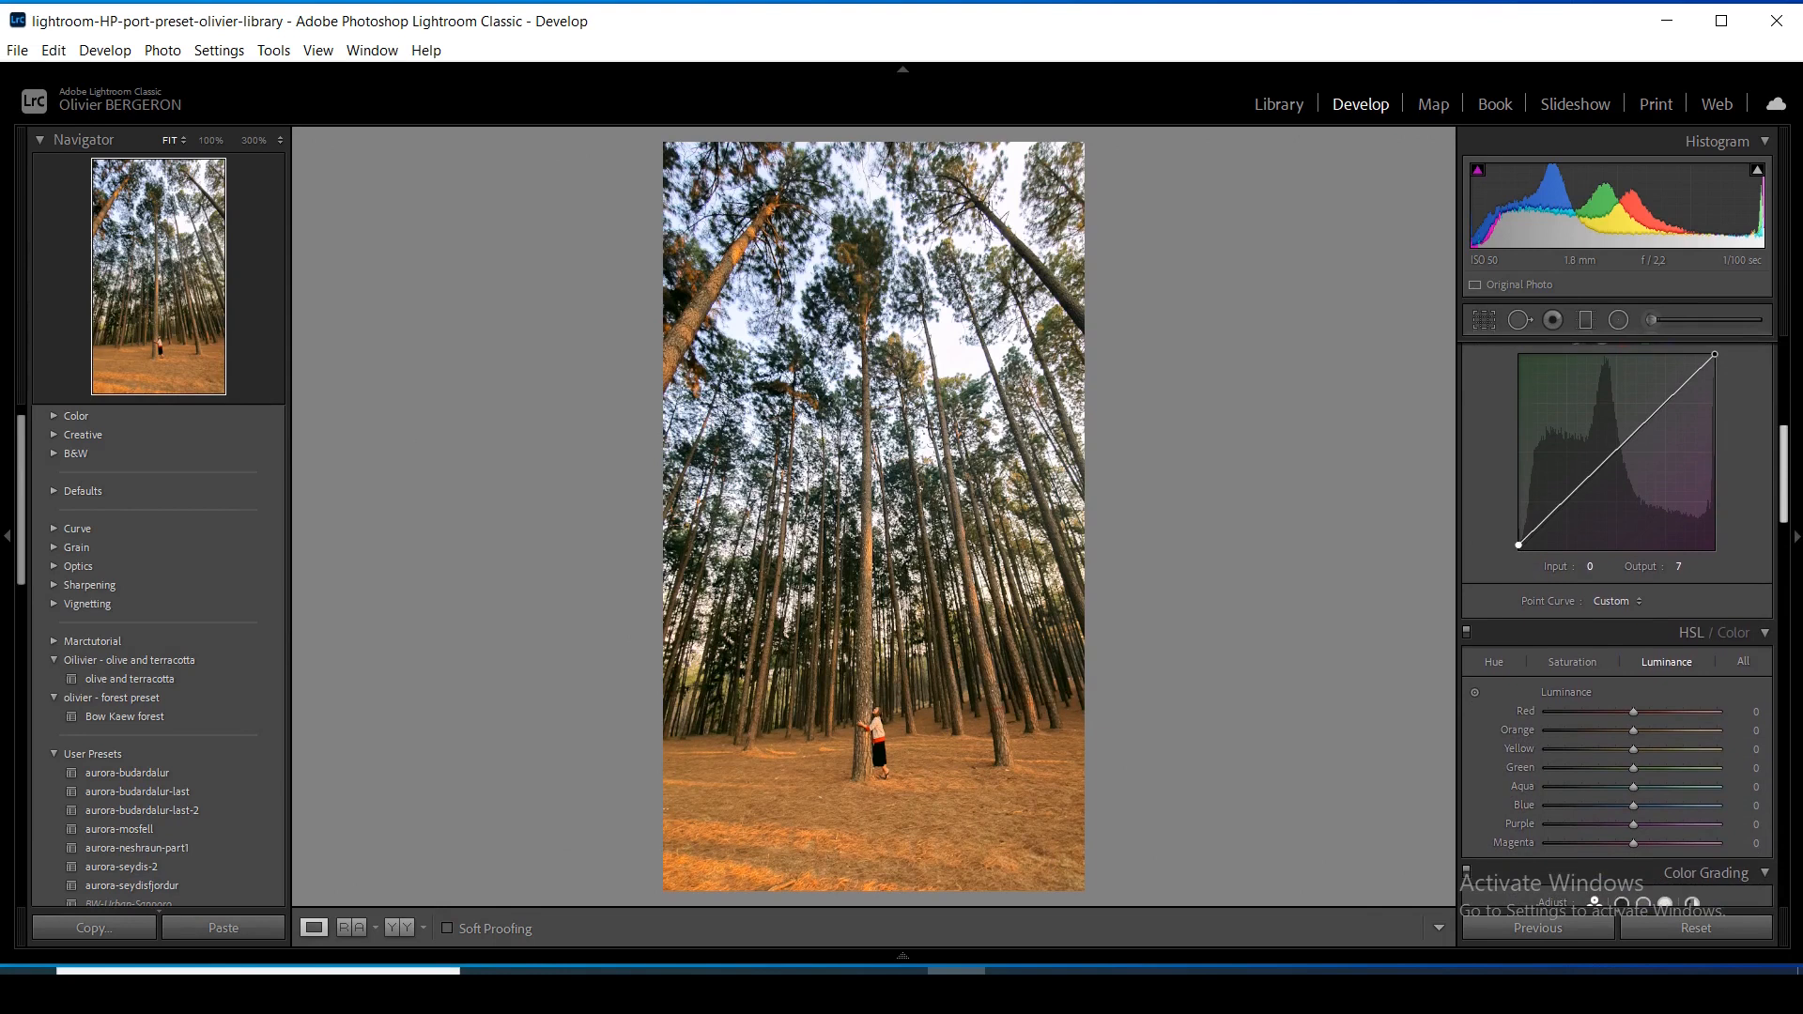
scroll(1617, 625, "down", 3)
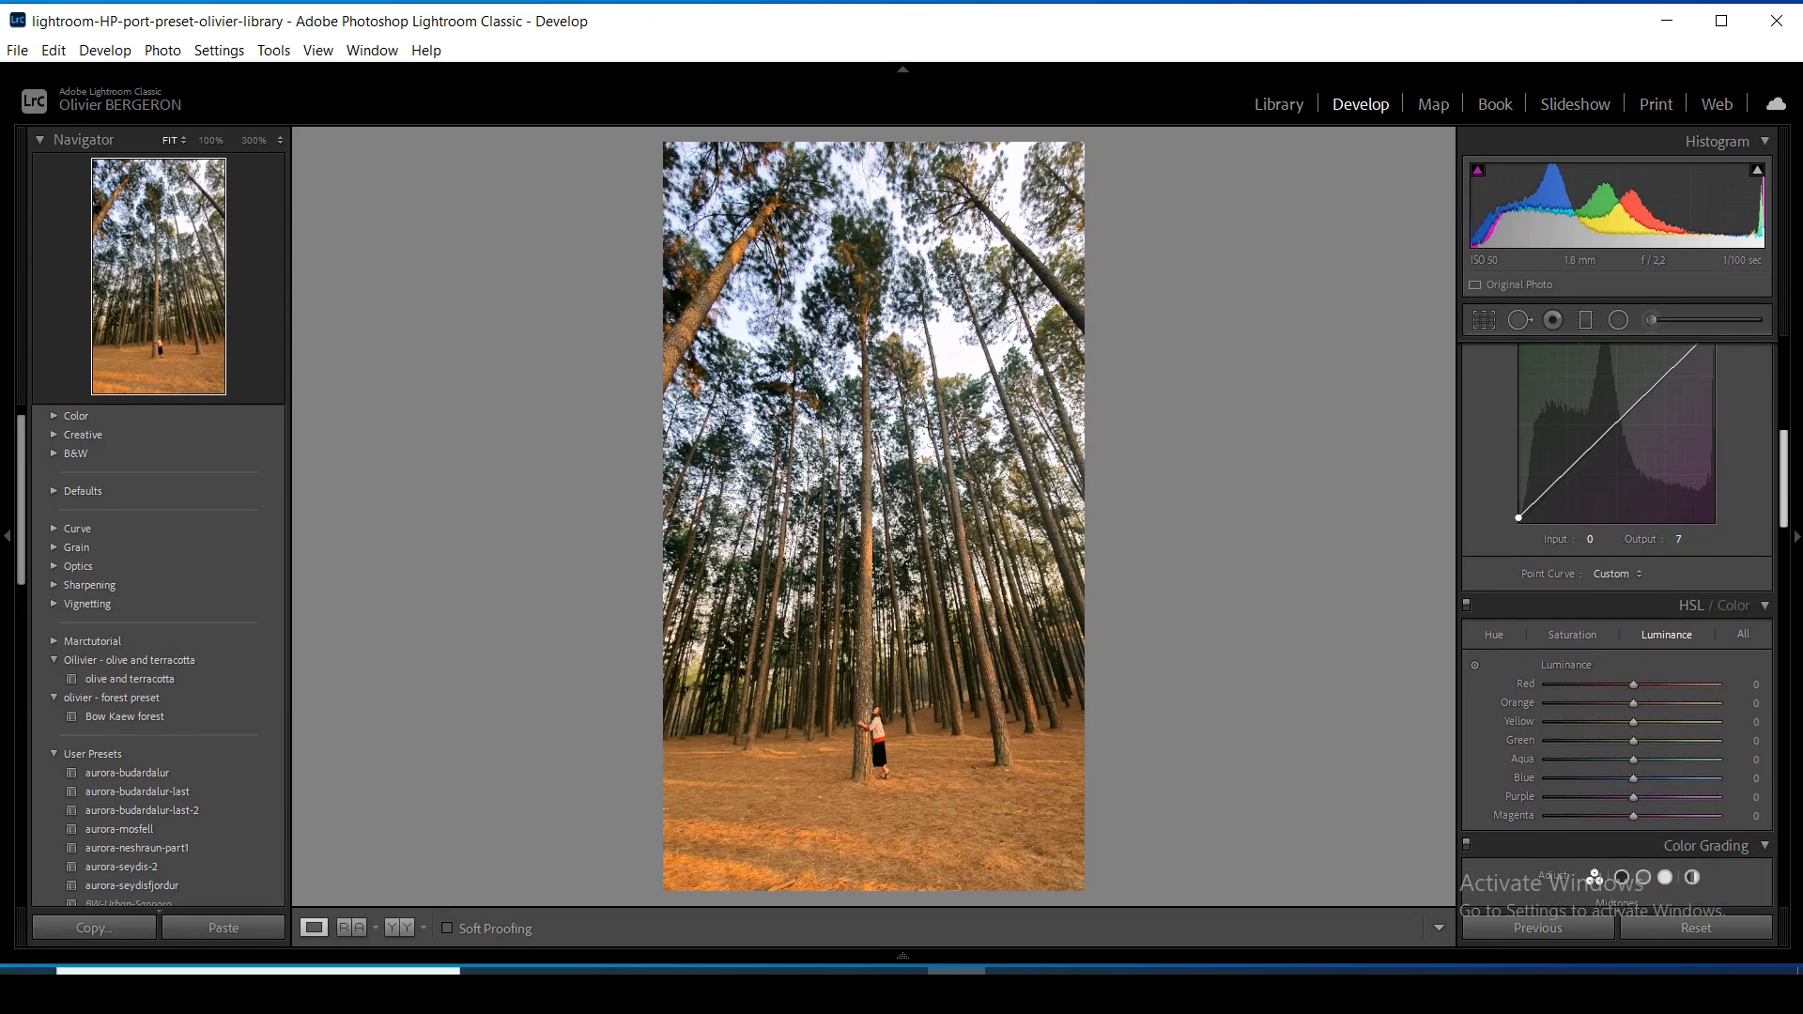
scroll(1617, 625, "down", 2)
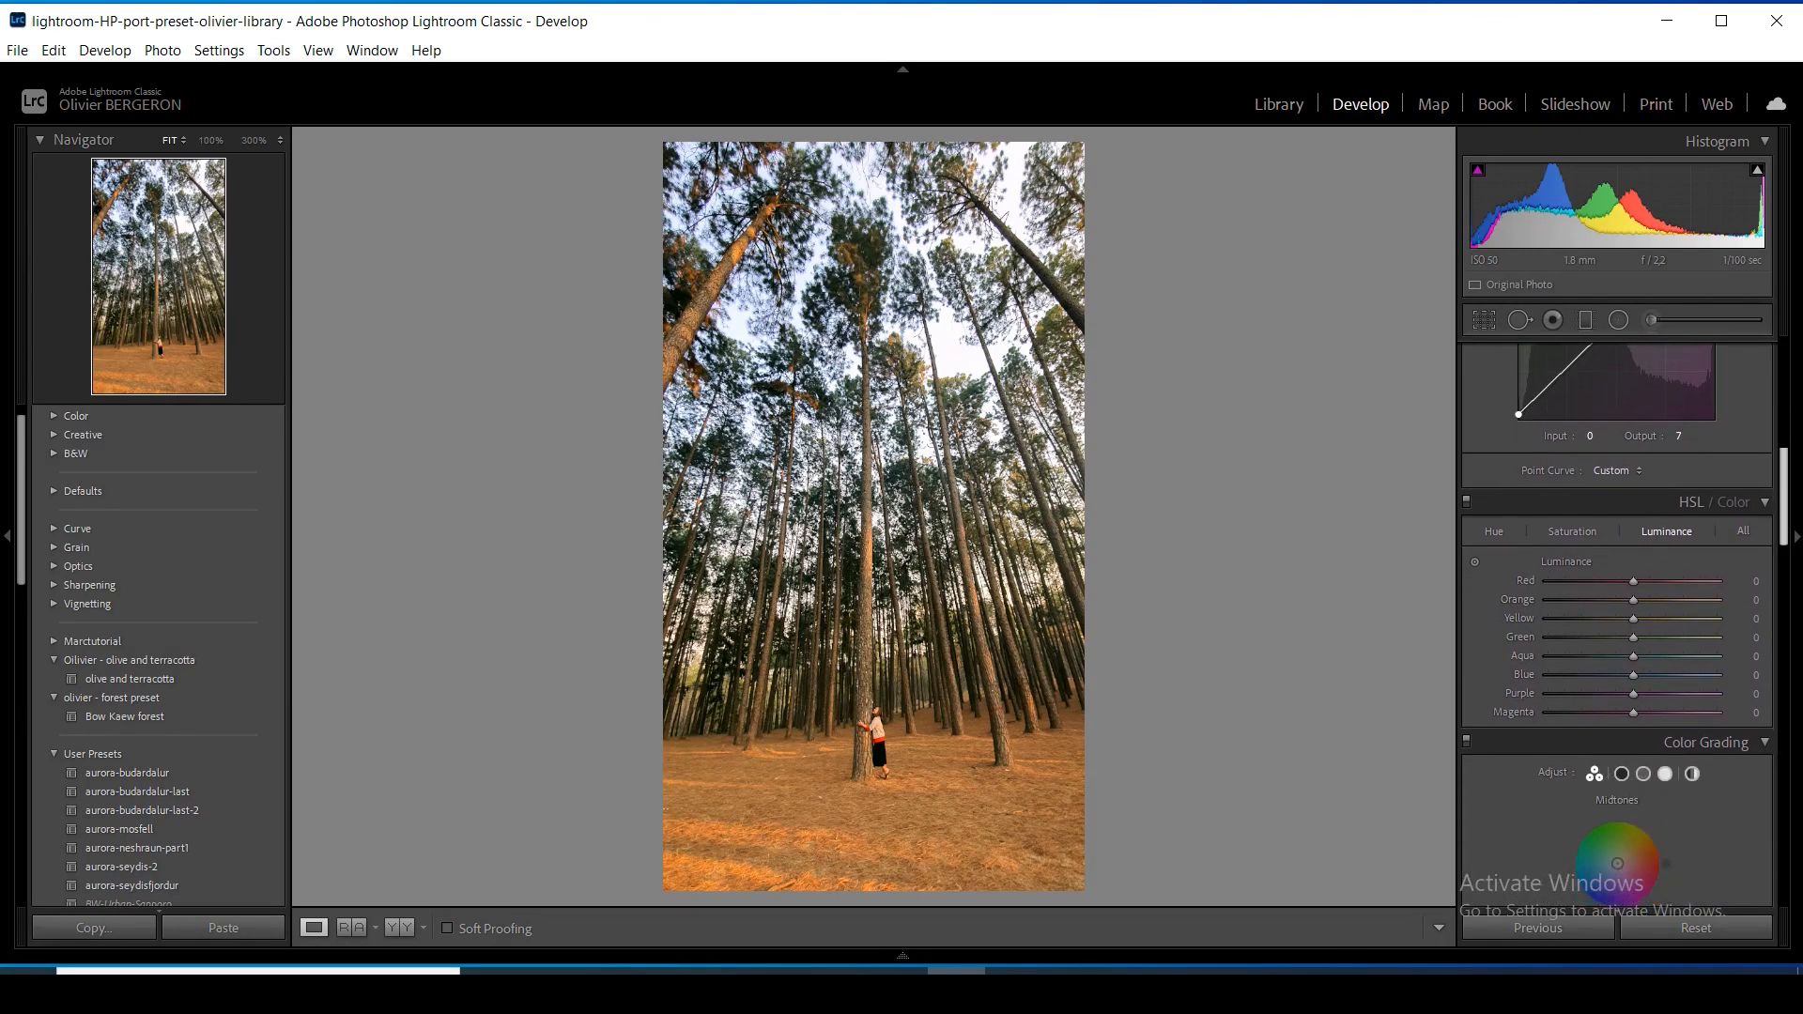
left_click(1493, 532)
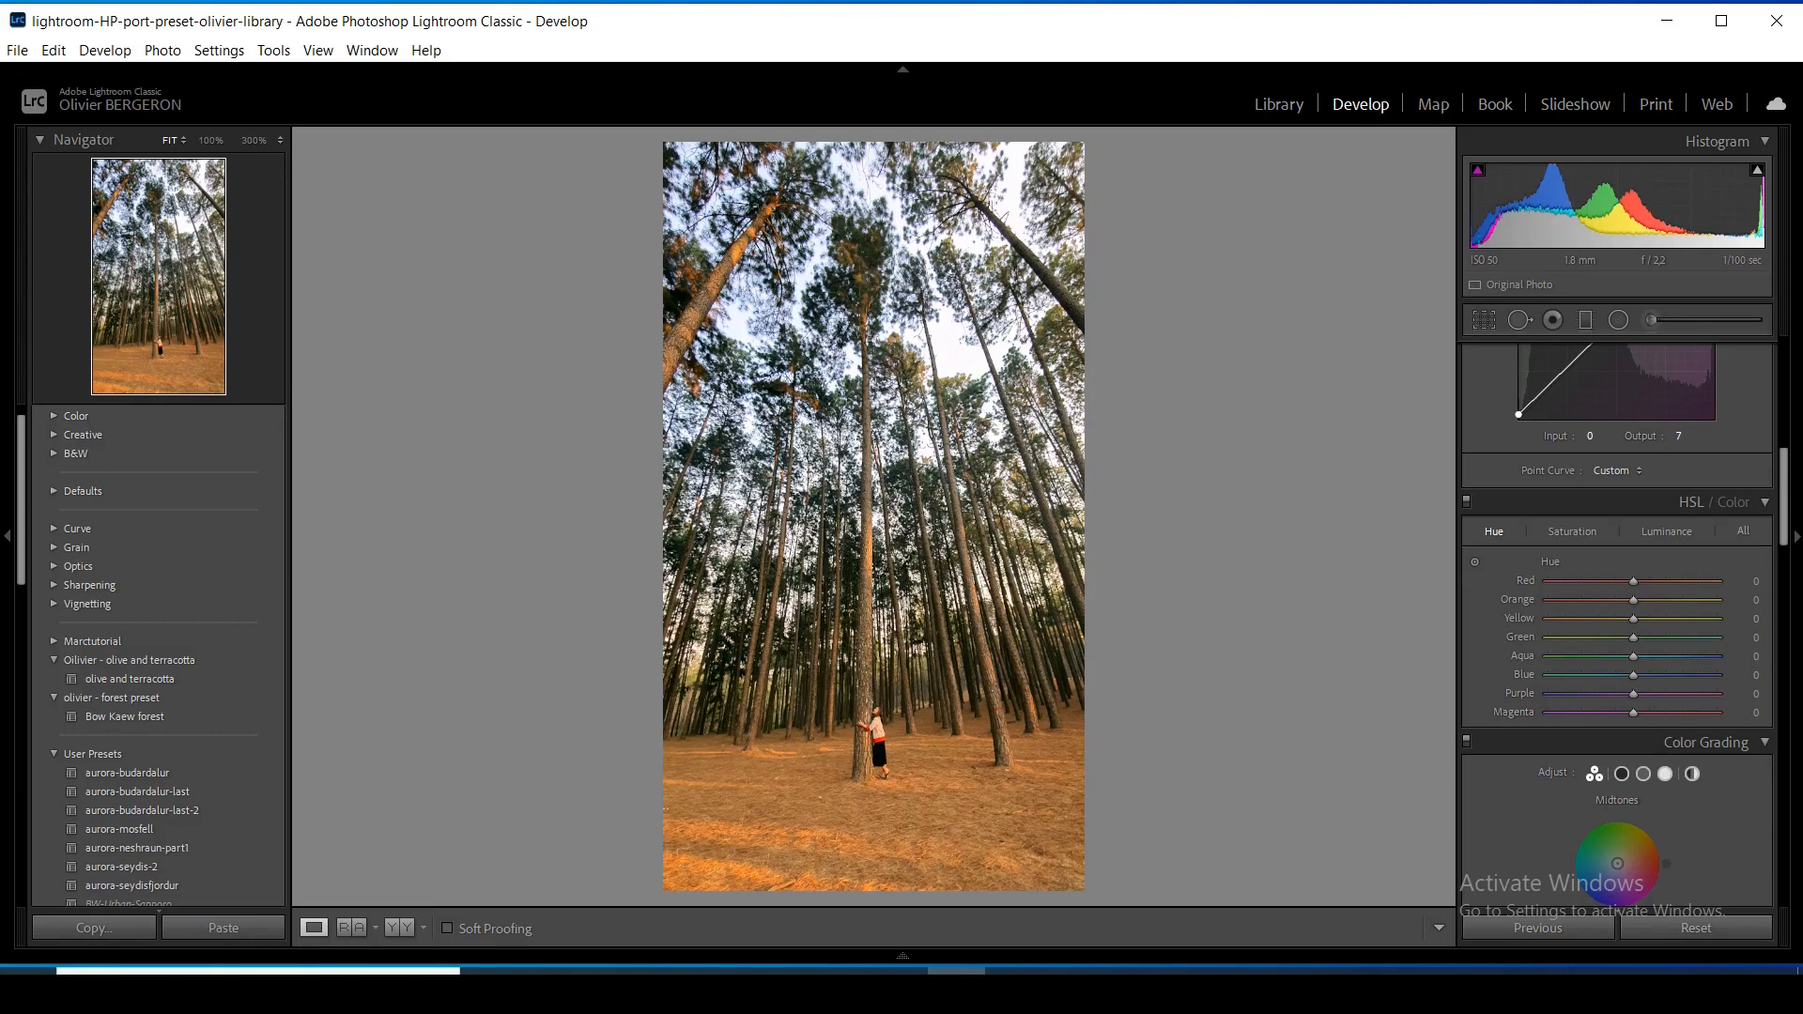
left_click(1572, 531)
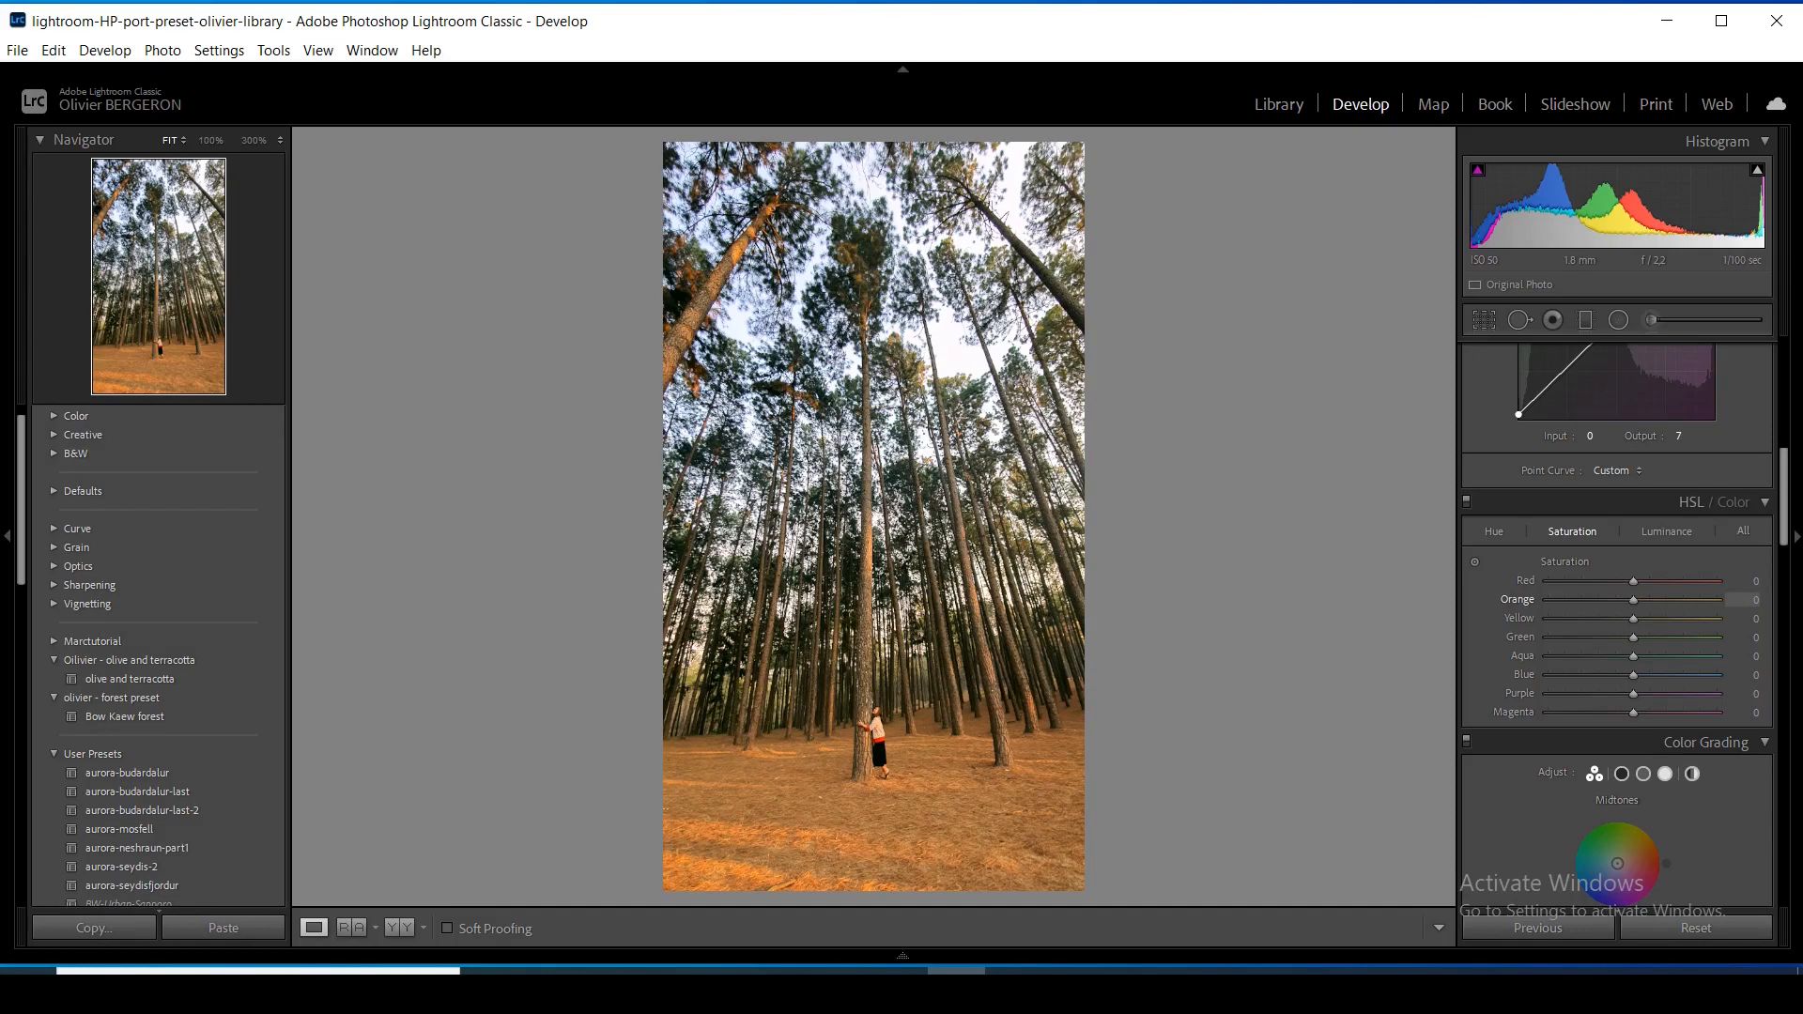
key("Down")
key("Down")
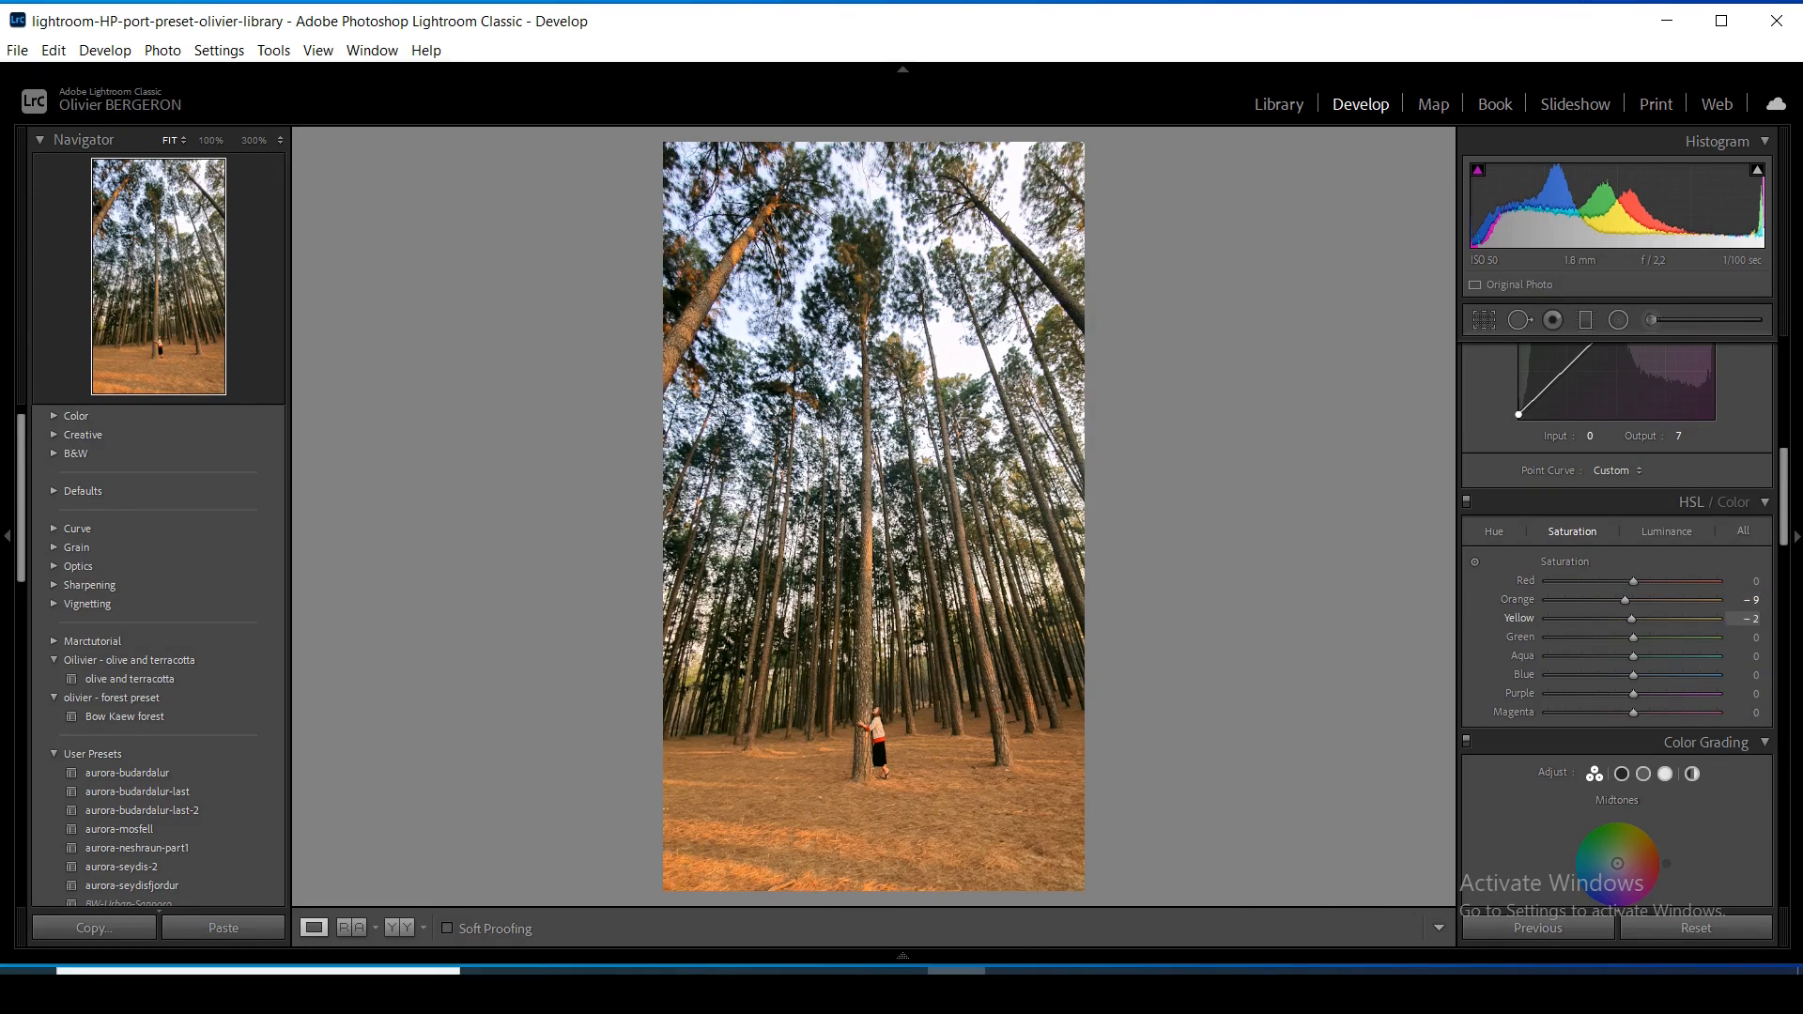
Lower the Yellow saturation to -20 in the HSL adjustments
key("Down")
key("Down")
key("Down")
key("Down")
key("Down")
key("Down")
key("Down")
key("Down")
key("Down")
key("Down")
key("Down")
key("Down")
key("Down")
key("Down")
key("Down")
key("Down")
key("Down")
key("Down")
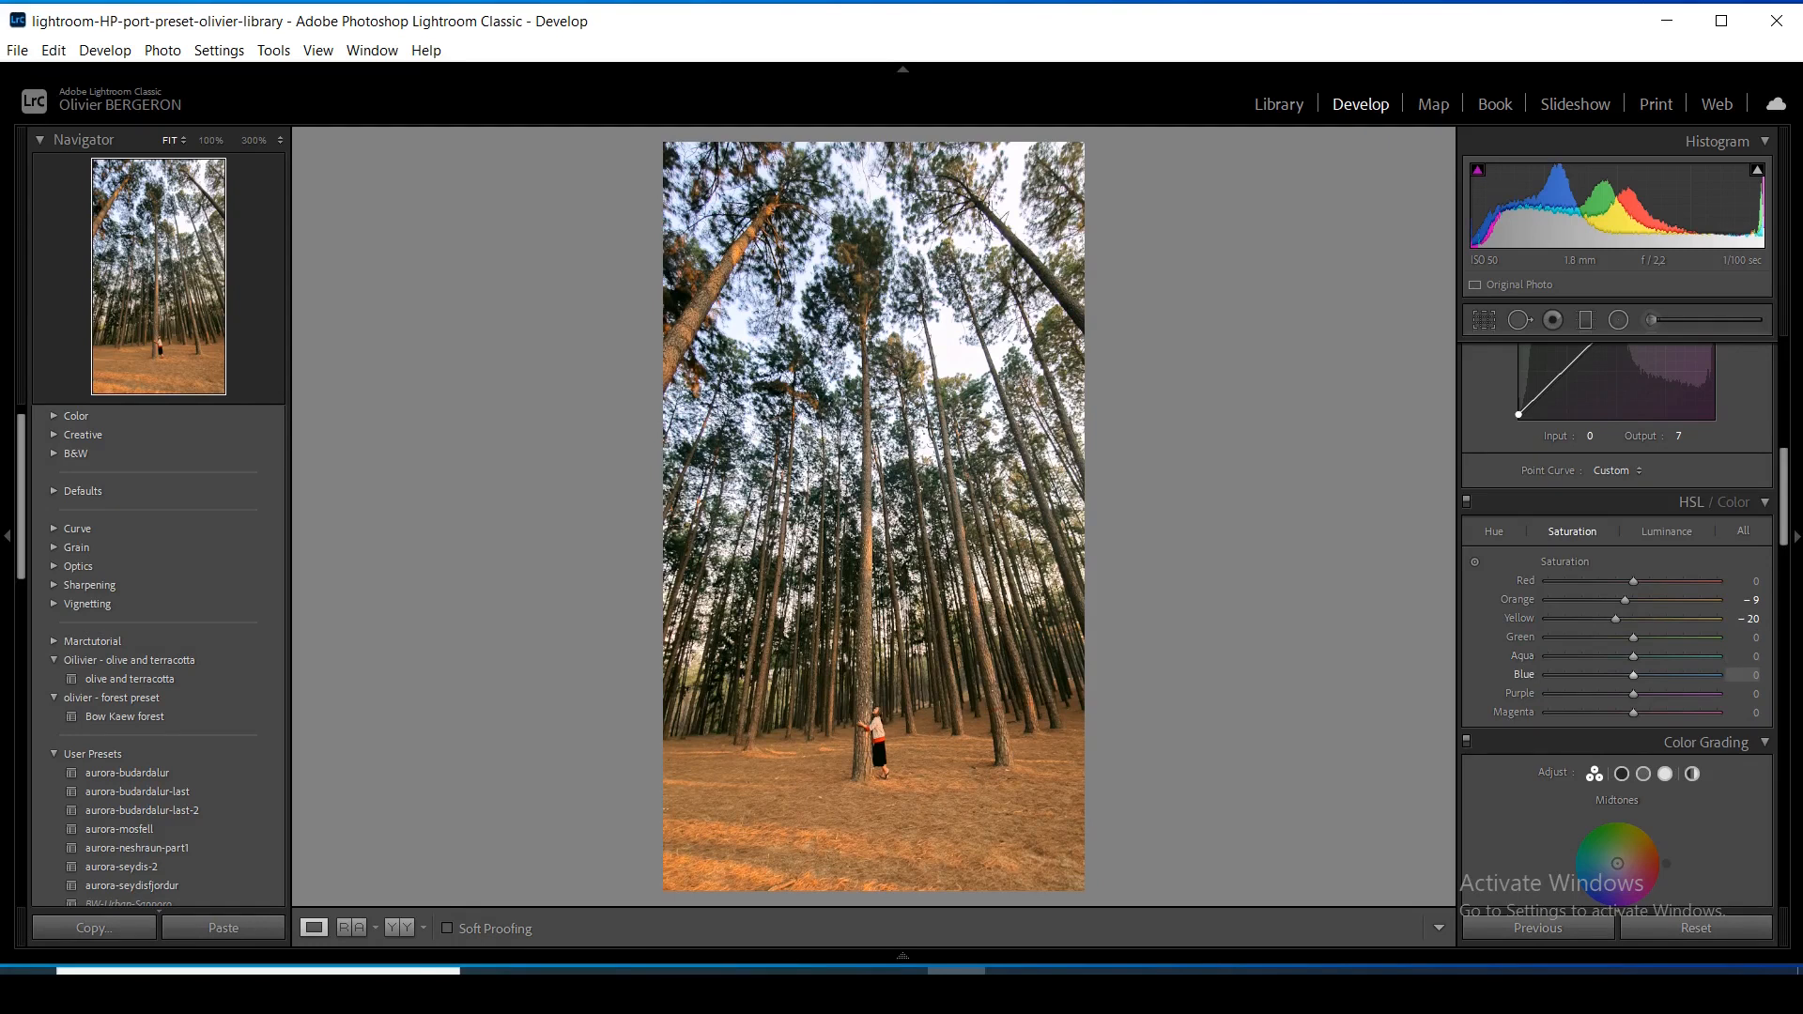
Reduce the HSL saturation of Blue to -58 and of Purple to -46
left_click_drag(1628, 674, 1583, 674)
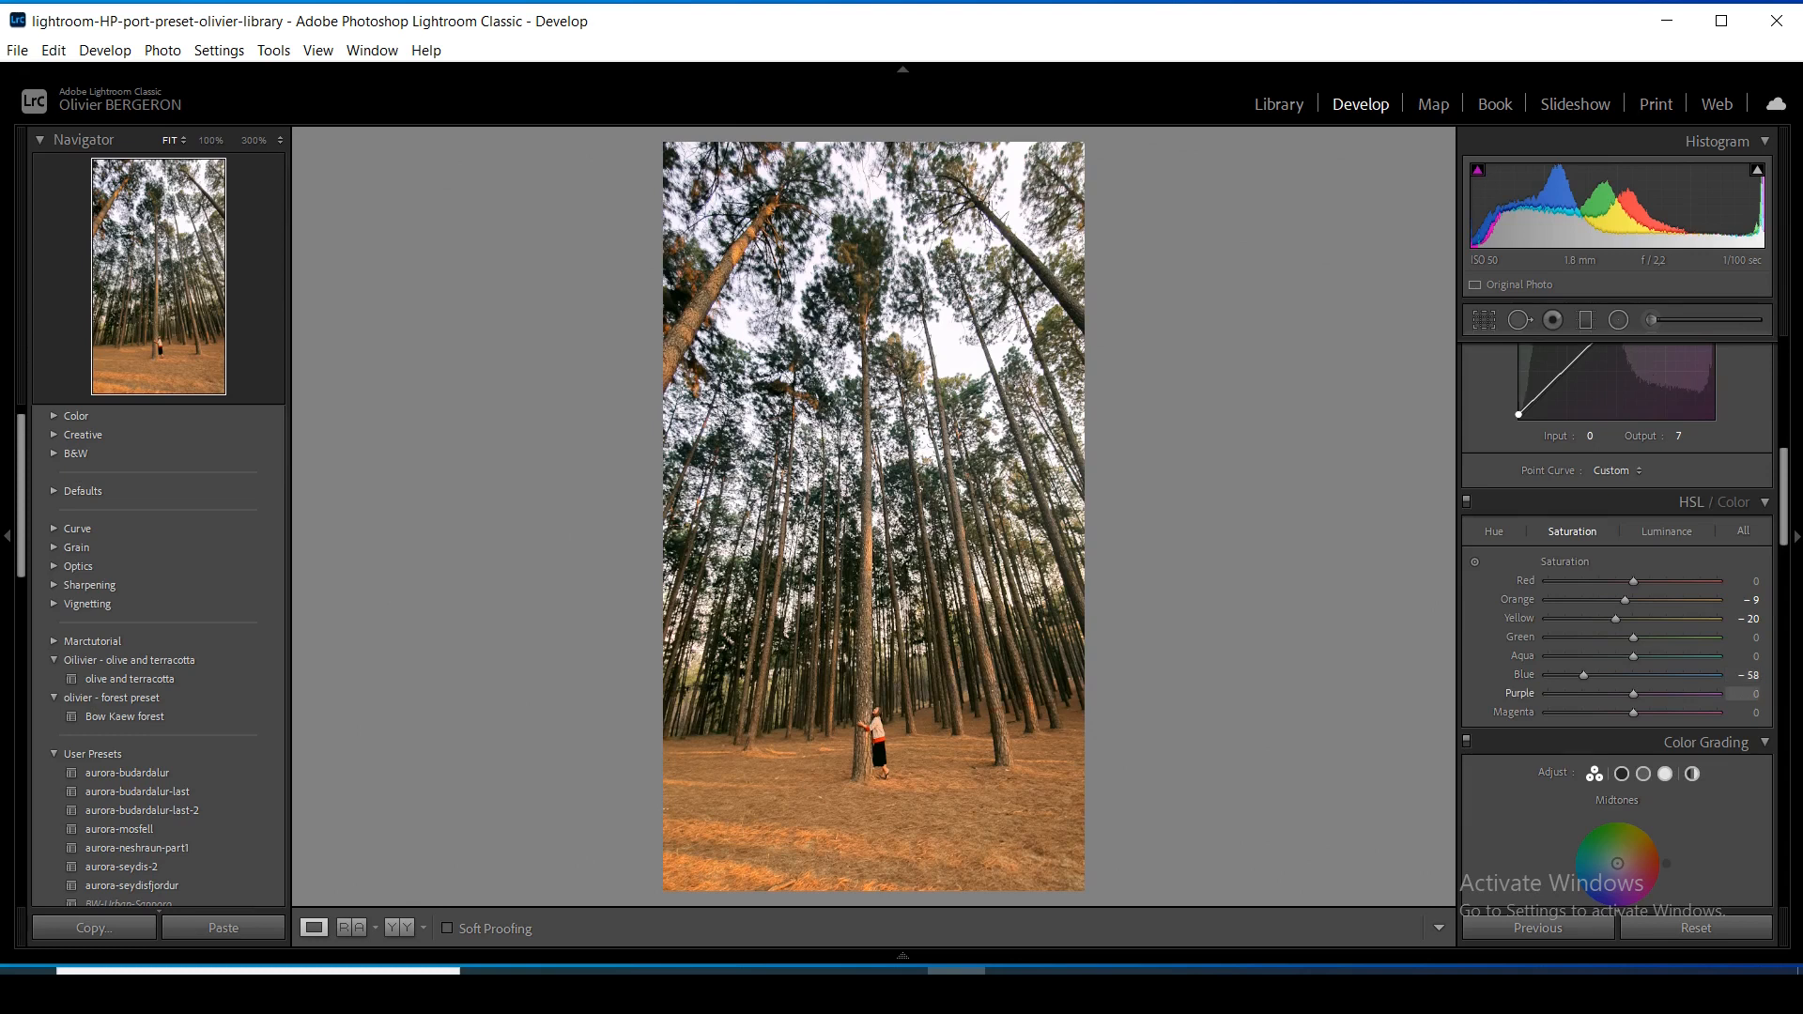
left_click_drag(1616, 693, 1609, 693)
key("Down")
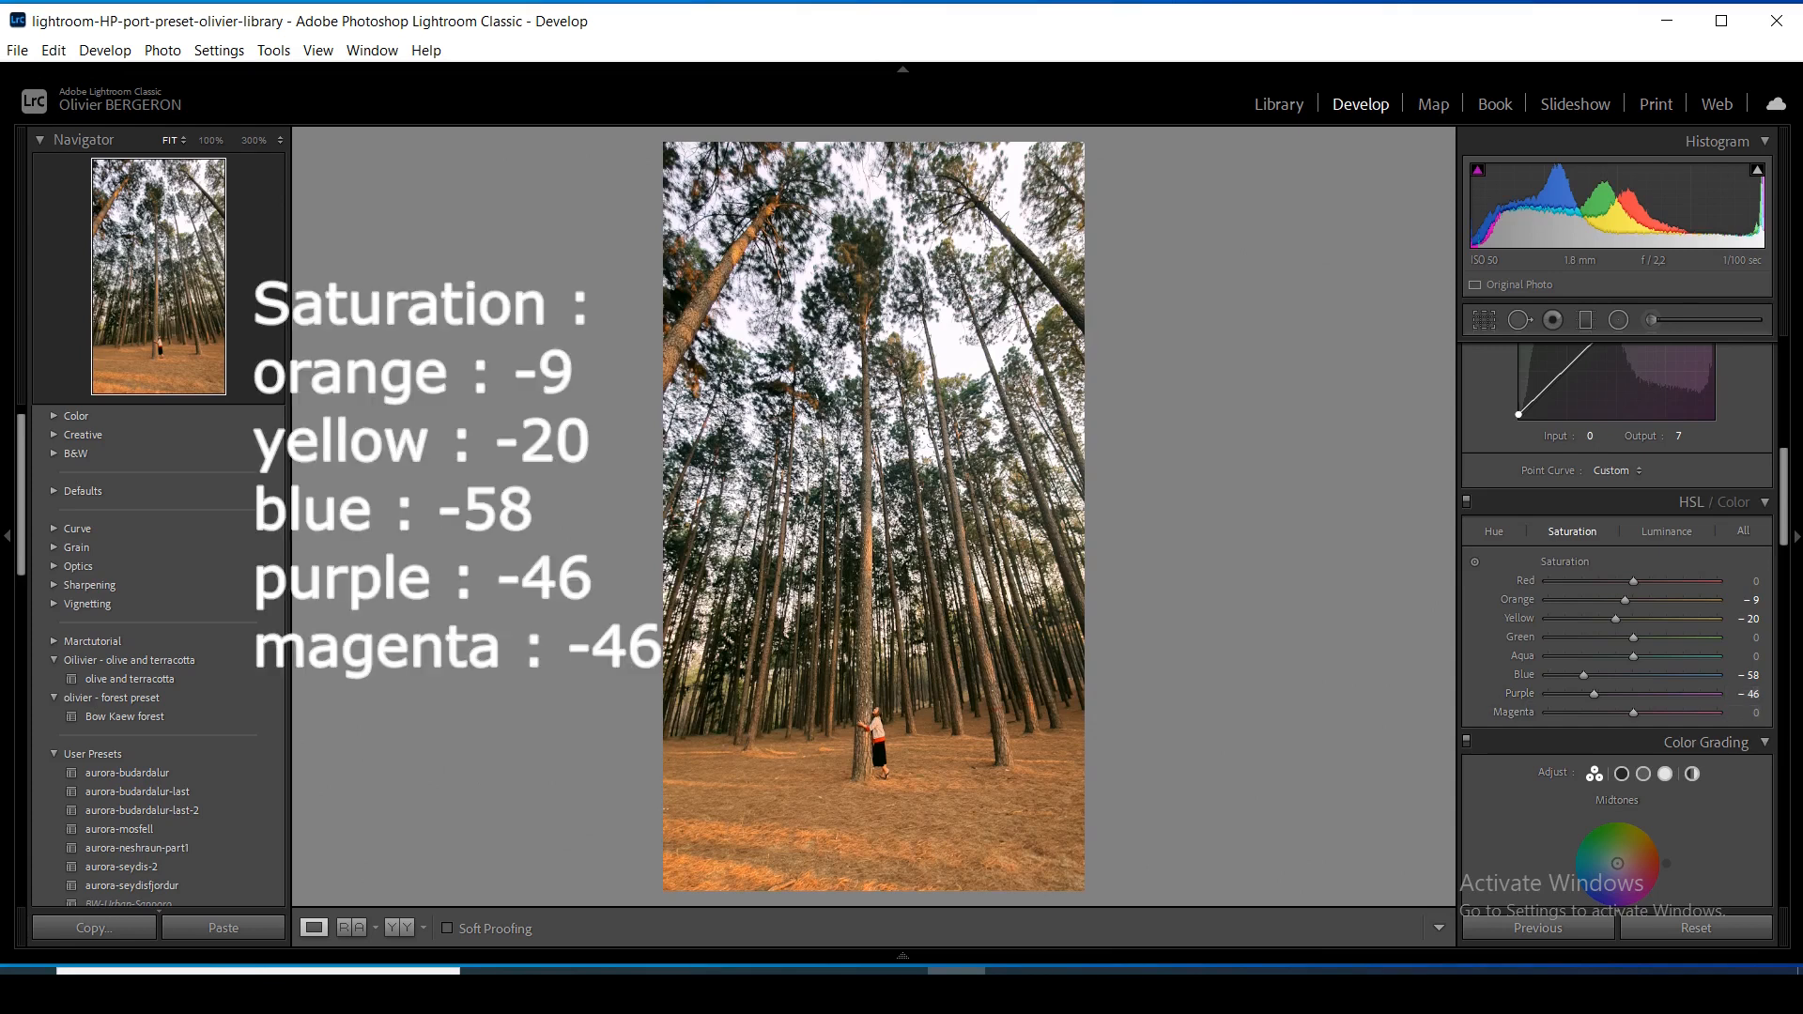
Reduce the Magenta saturation to -46 in the HSL adjustments
type("2")
key("Down")
key("Down")
key("Down")
key("Down")
key("Down")
key("Down")
key("Down")
key("Down")
key("Down")
key("Down")
key("Down")
key("Down")
key("Down")
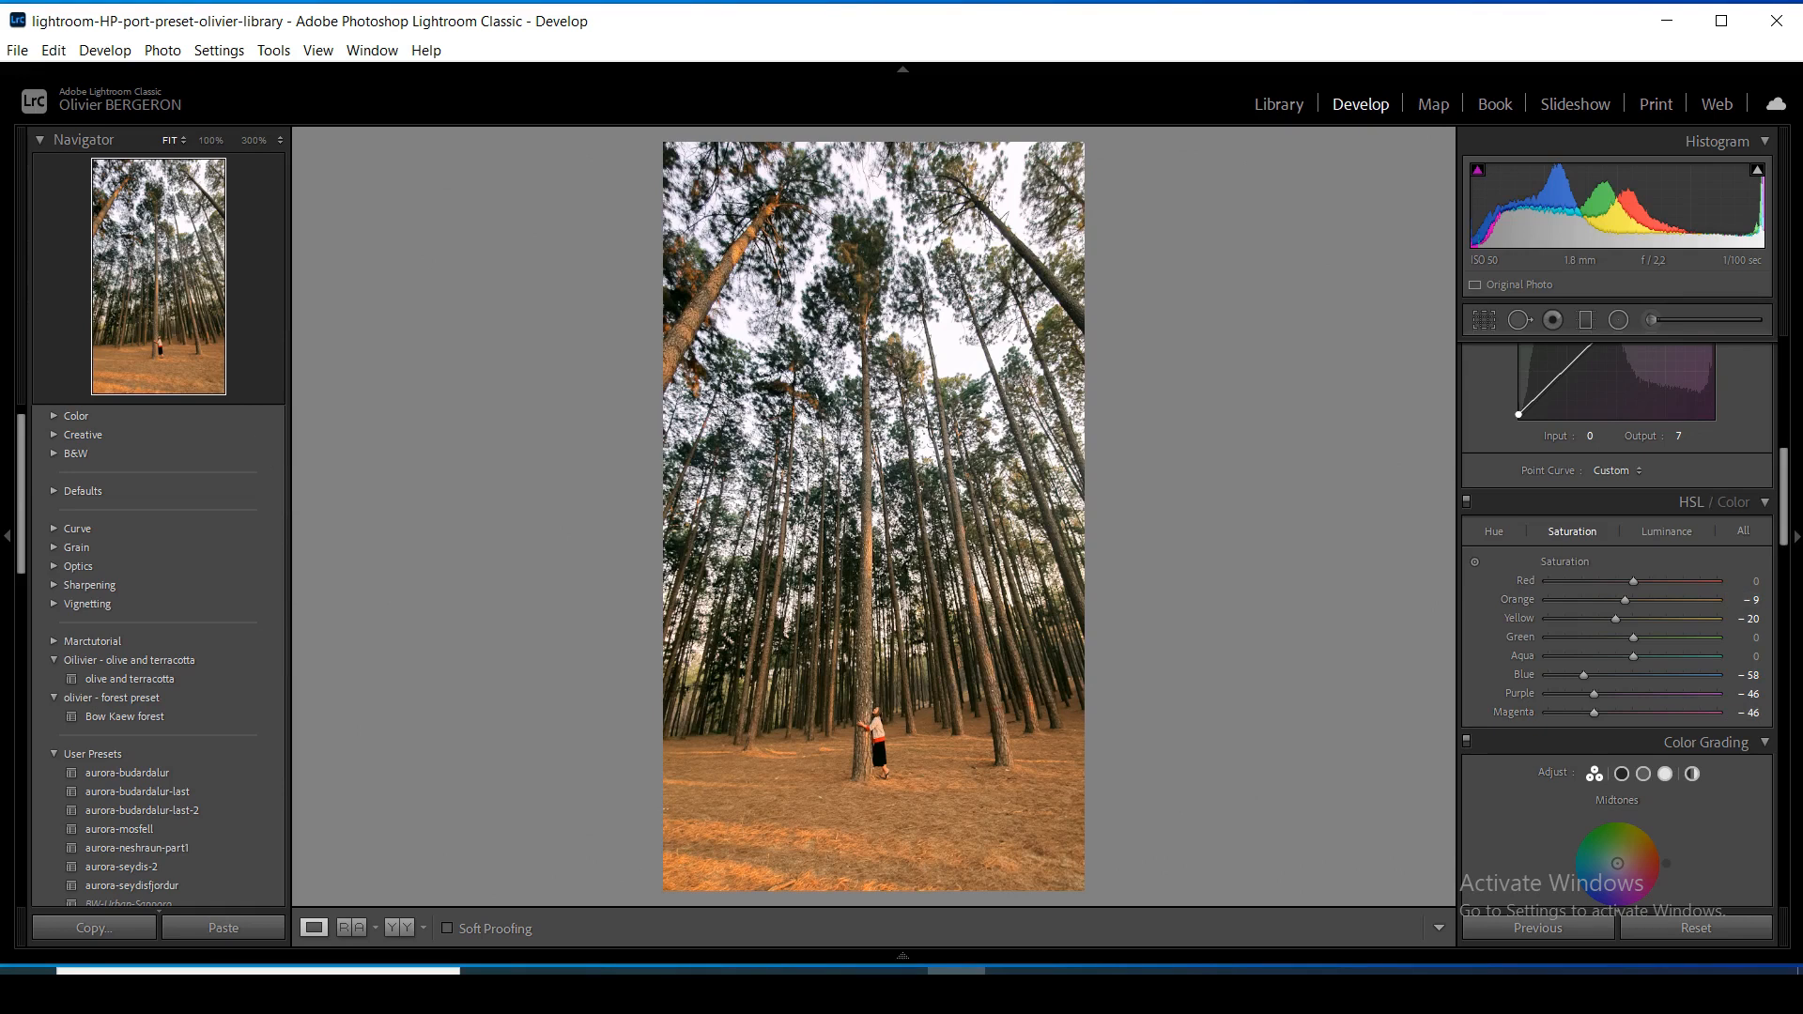
Switch the HSL adjustments to Luminance and raise the Yellow luminance to +50
key("ctrl+alt+shift+l")
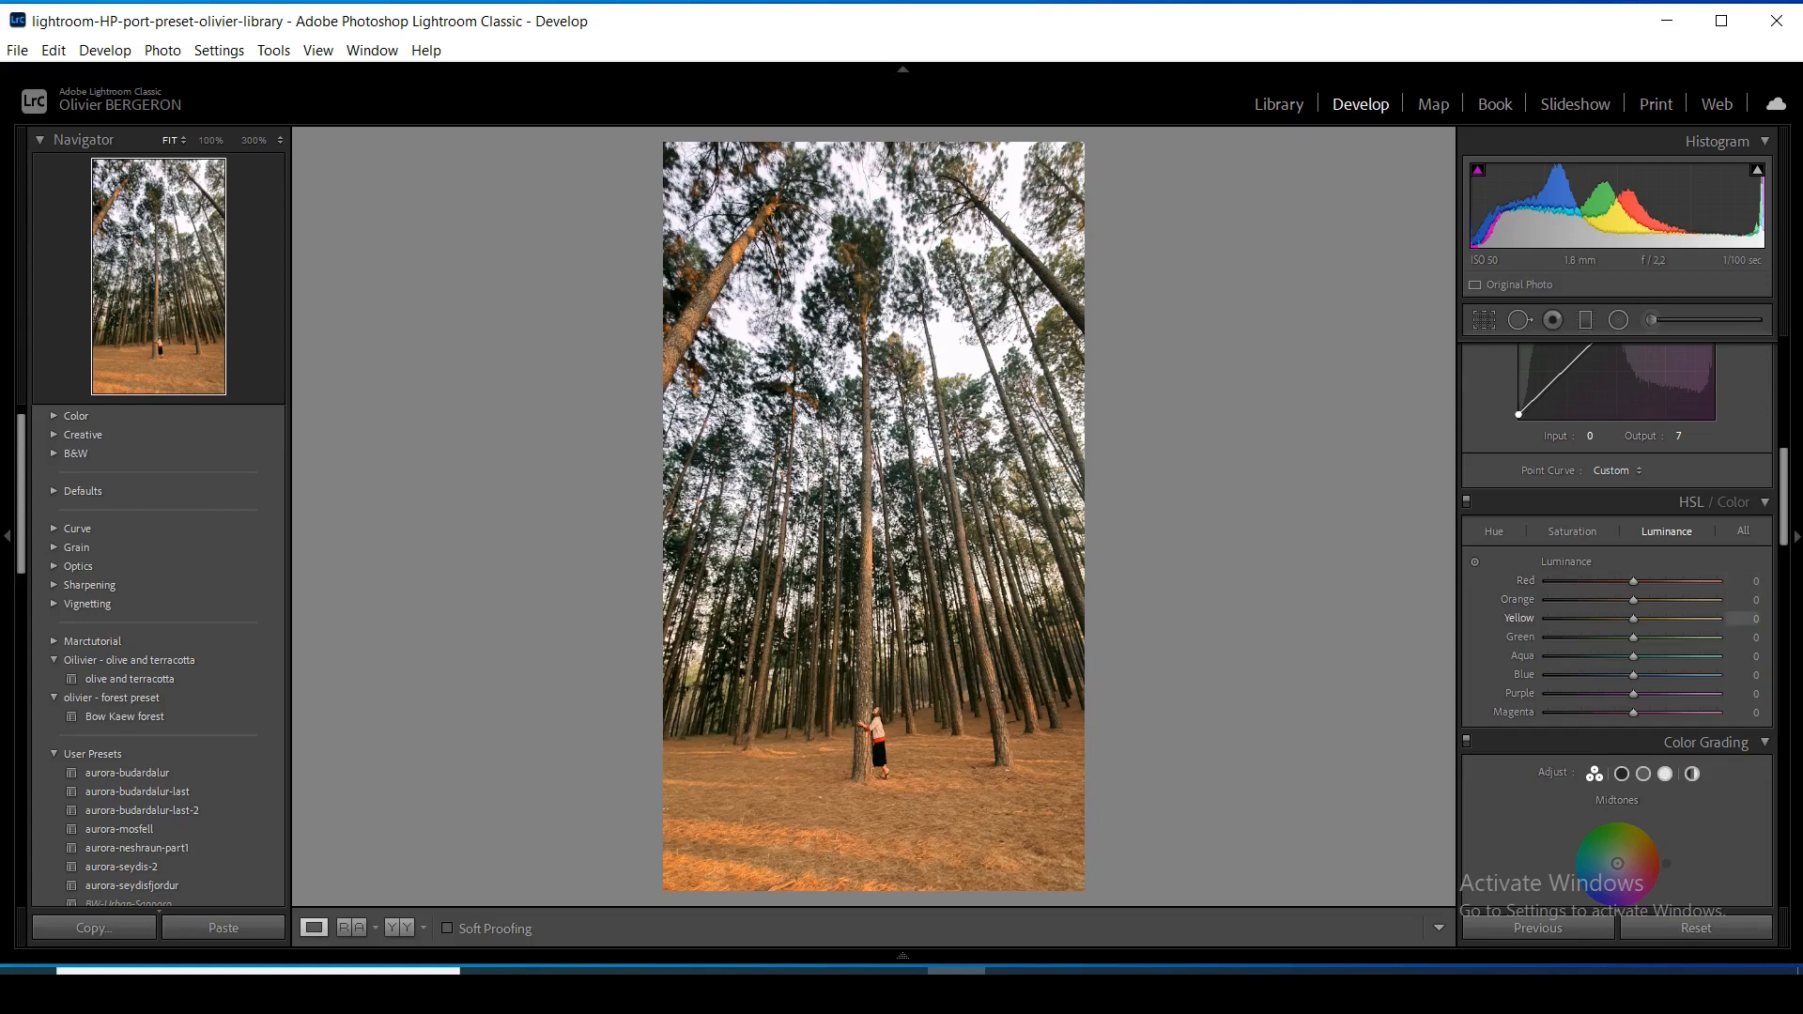
key("Up")
key("Up")
key("Up")
key("Up")
key("Up")
key("Up")
key("Up")
key("Up")
key("Up")
key("Up")
key("Up")
key("Up")
key("Up")
key("Up")
key("Up")
key("Up")
key("Up")
key("Up")
key("Up")
key("Up")
key("Up")
key("Up")
key("Up")
key("Up")
key("Up")
key("Up")
key("Up")
key("Up")
key("Up")
key("Up")
key("Up")
key("Up")
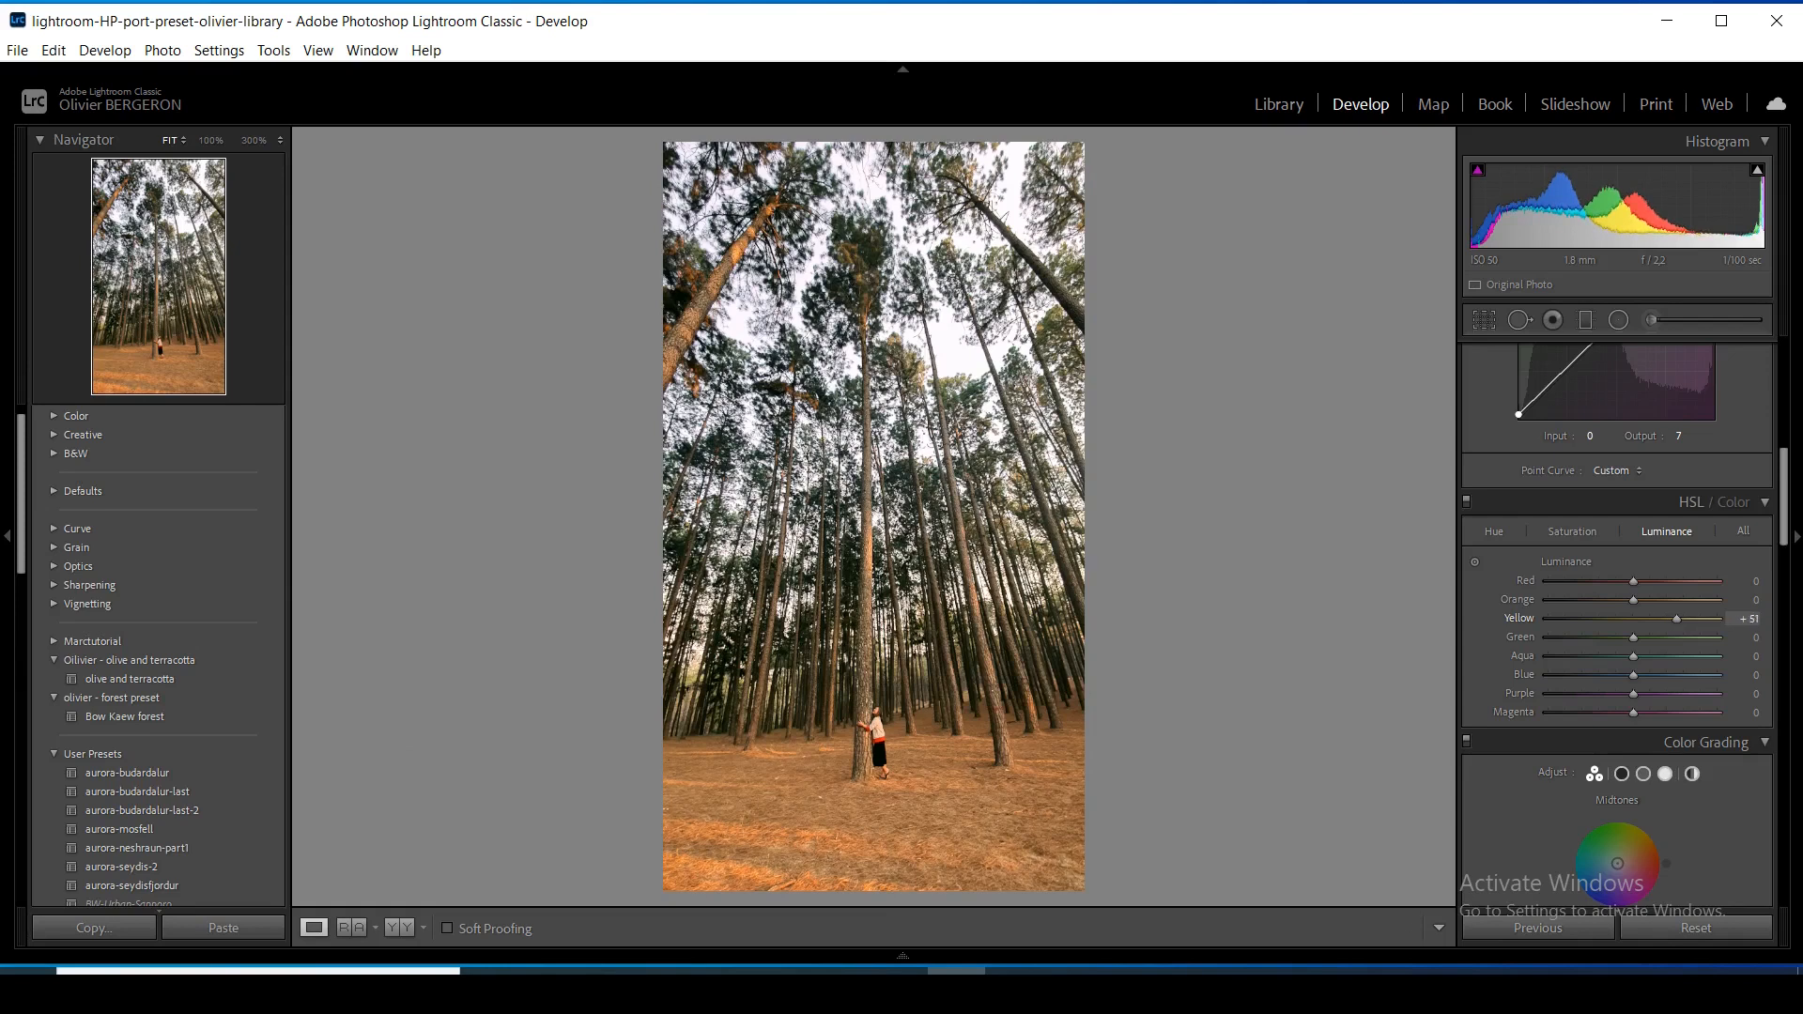
key("Down")
Raise the HSL luminance of Green to +3 and of Aqua to +7
key("Tab")
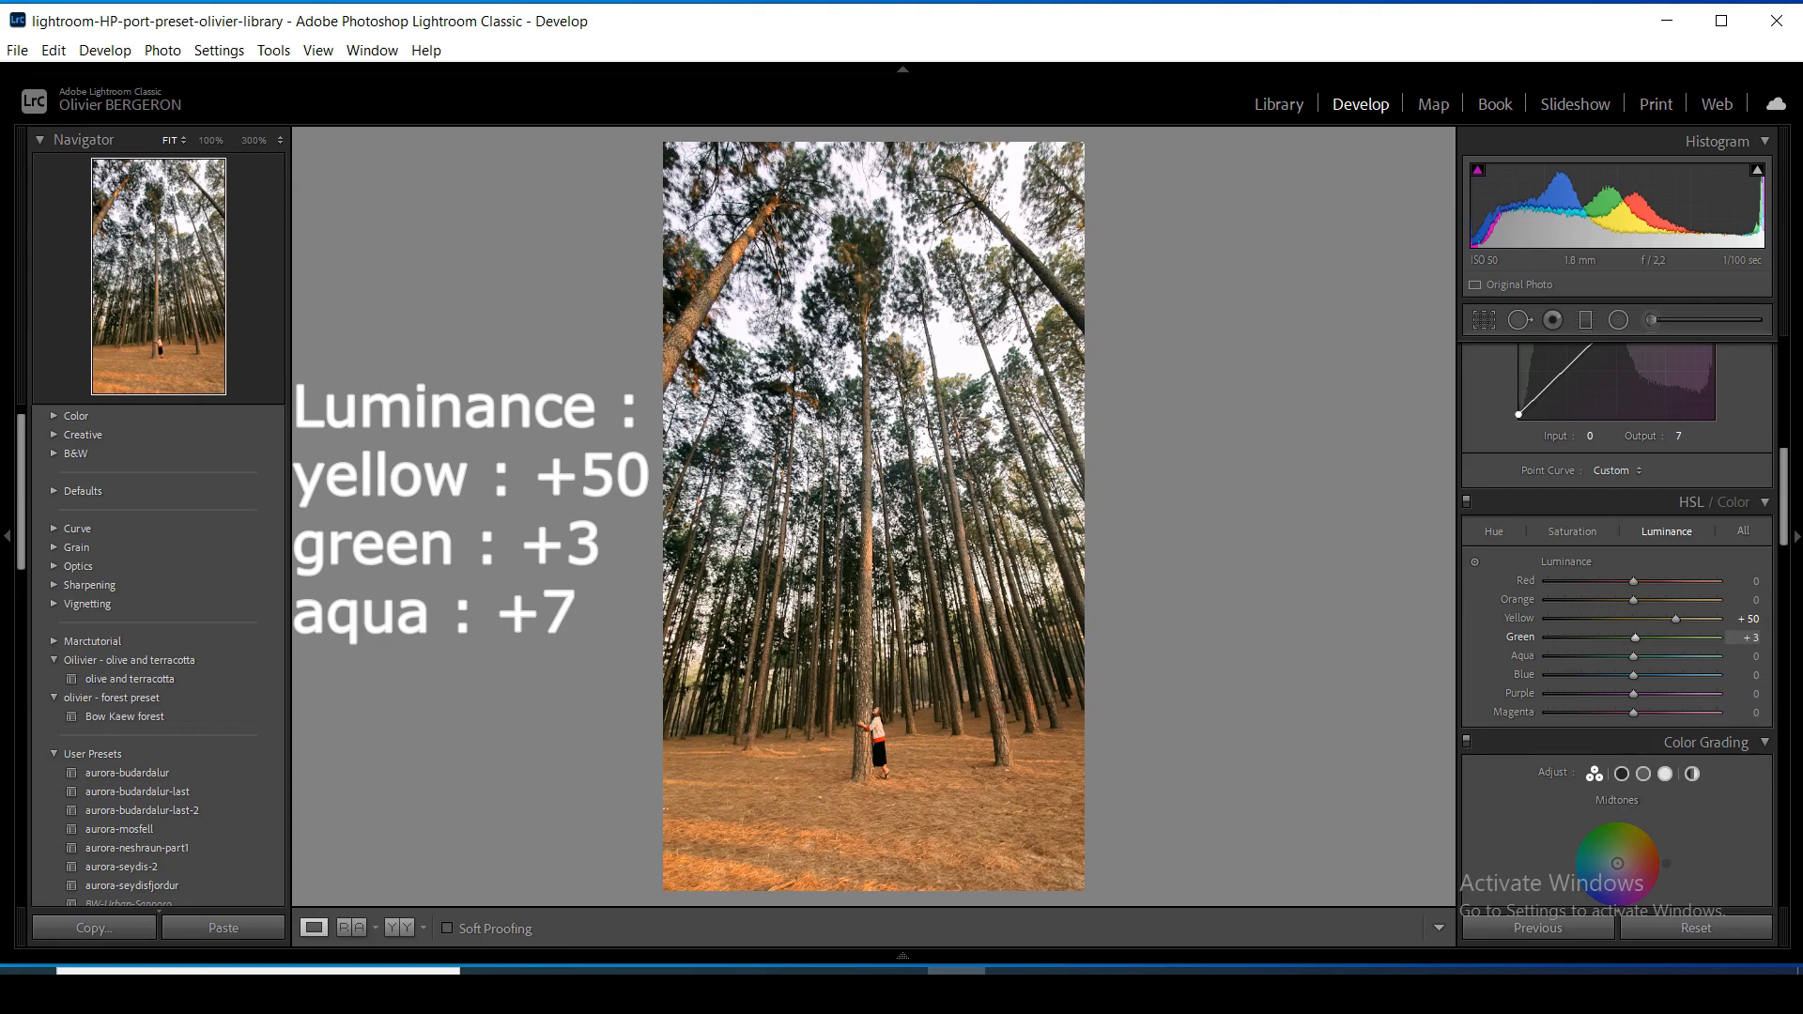
key("Tab")
key("Up")
key("Up")
key("Up")
key("Up")
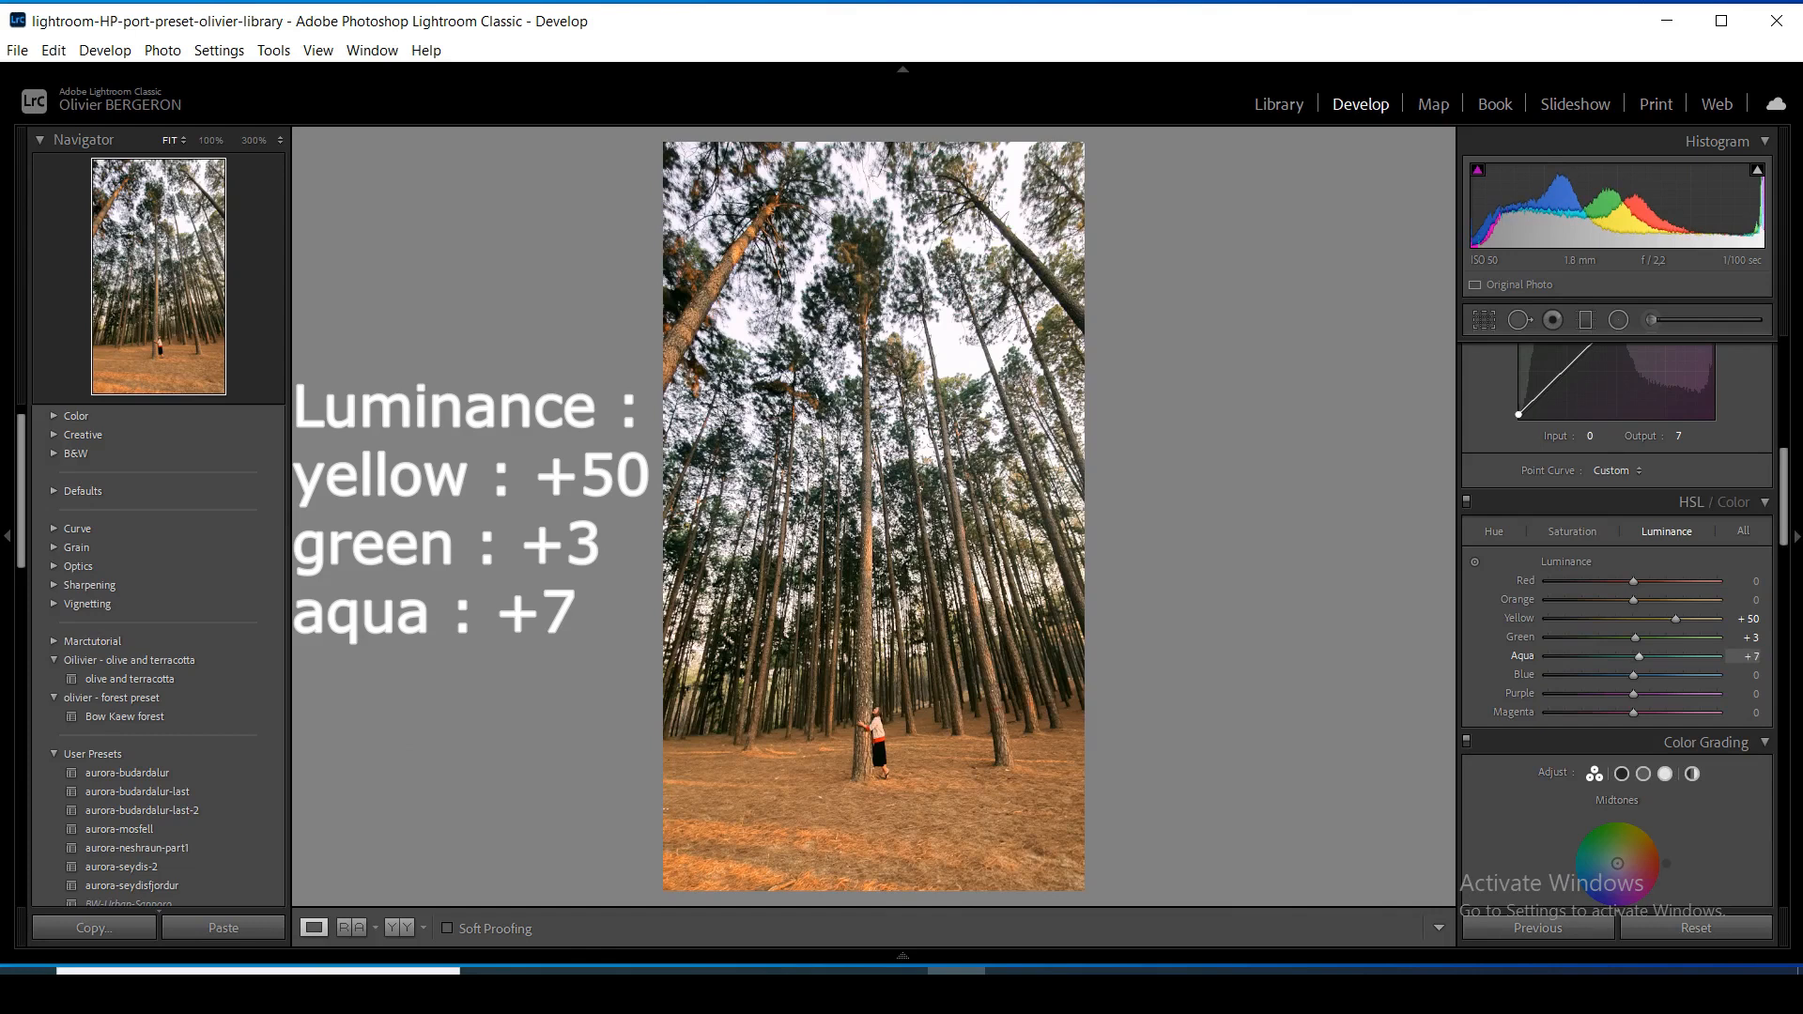
Darken the blue tones by lowering the Blue luminance to -58
key("Tab")
key("Down")
key("Down")
key("Down")
key("Down")
key("Down")
key("Down")
key("Down")
key("Down")
key("Down")
key("Down")
key("Down")
key("Down")
key("Down")
key("Down")
key("Down")
key("Down")
key("Down")
key("Down")
key("Down")
key("Down")
key("Down")
key("Down")
key("Down")
key("Down")
key("Down")
key("Down")
key("Down")
key("Down")
key("Down")
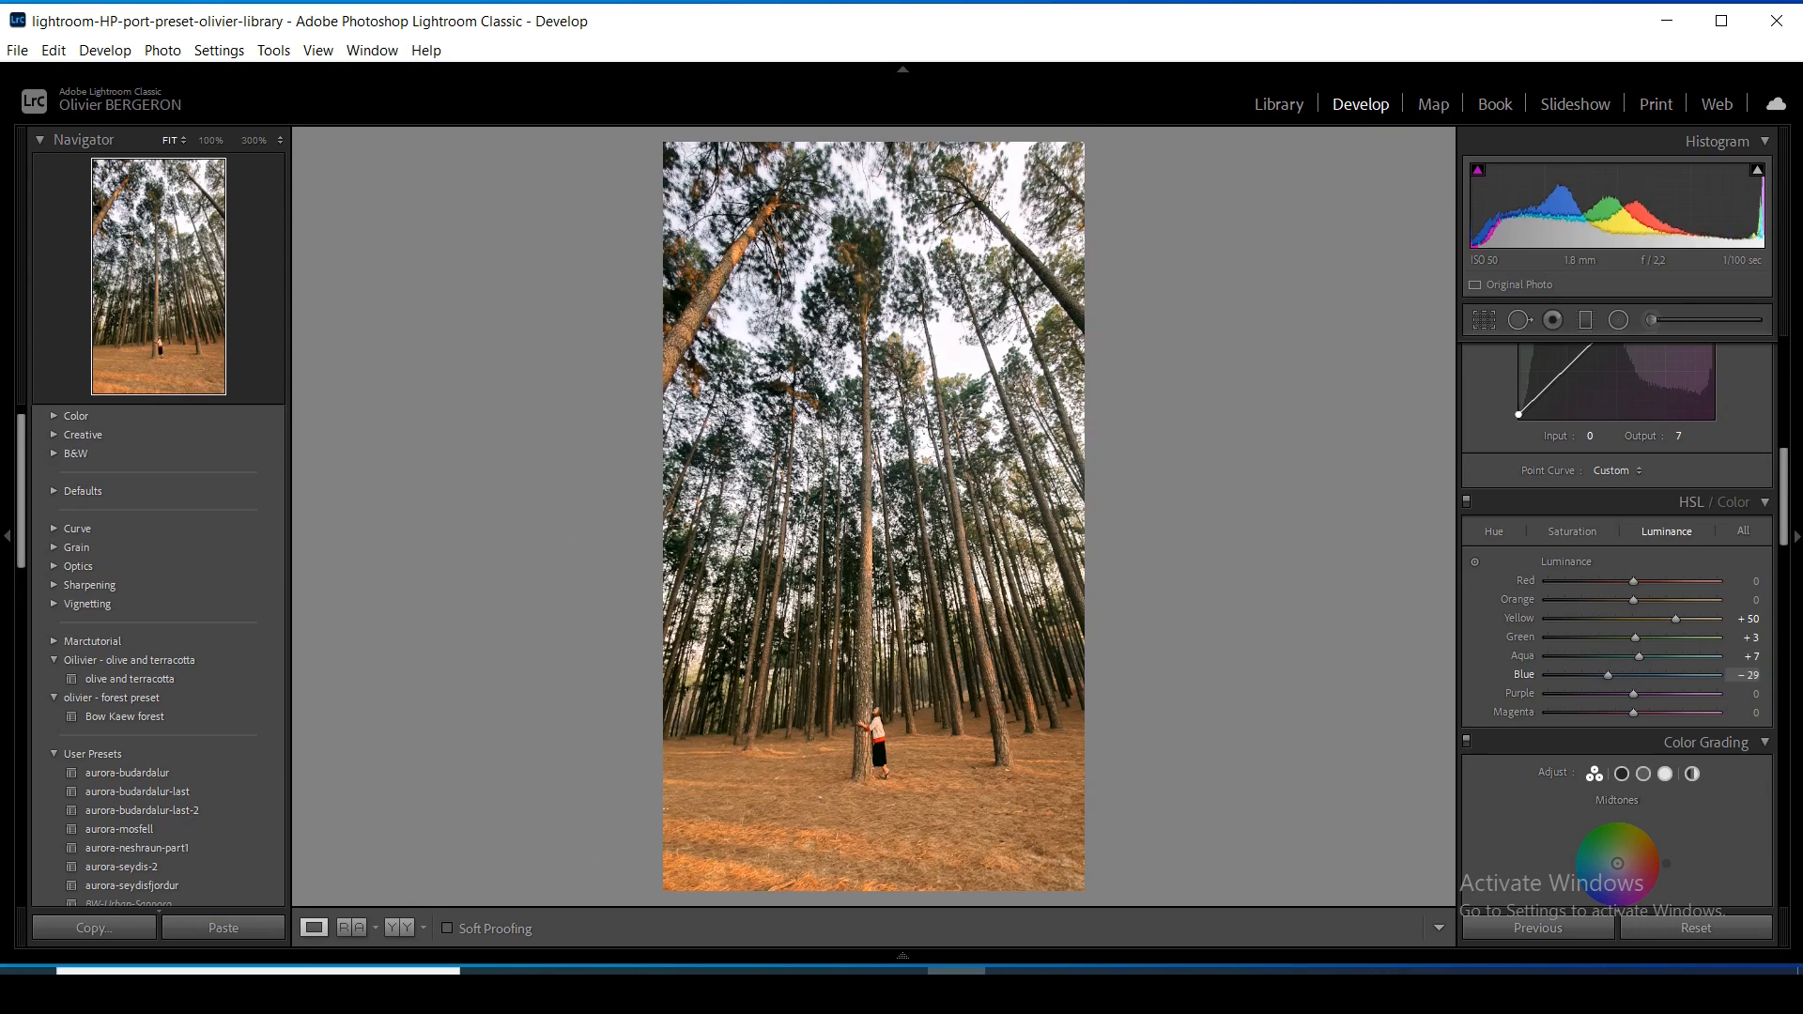
key("Down")
key("Down")
key("Down")
key("Down")
key("Down")
key("Down")
key("Down")
key("Down")
key("Down")
key("Down")
key("Down")
key("Down")
key("Down")
key("Down")
key("Down")
key("Down")
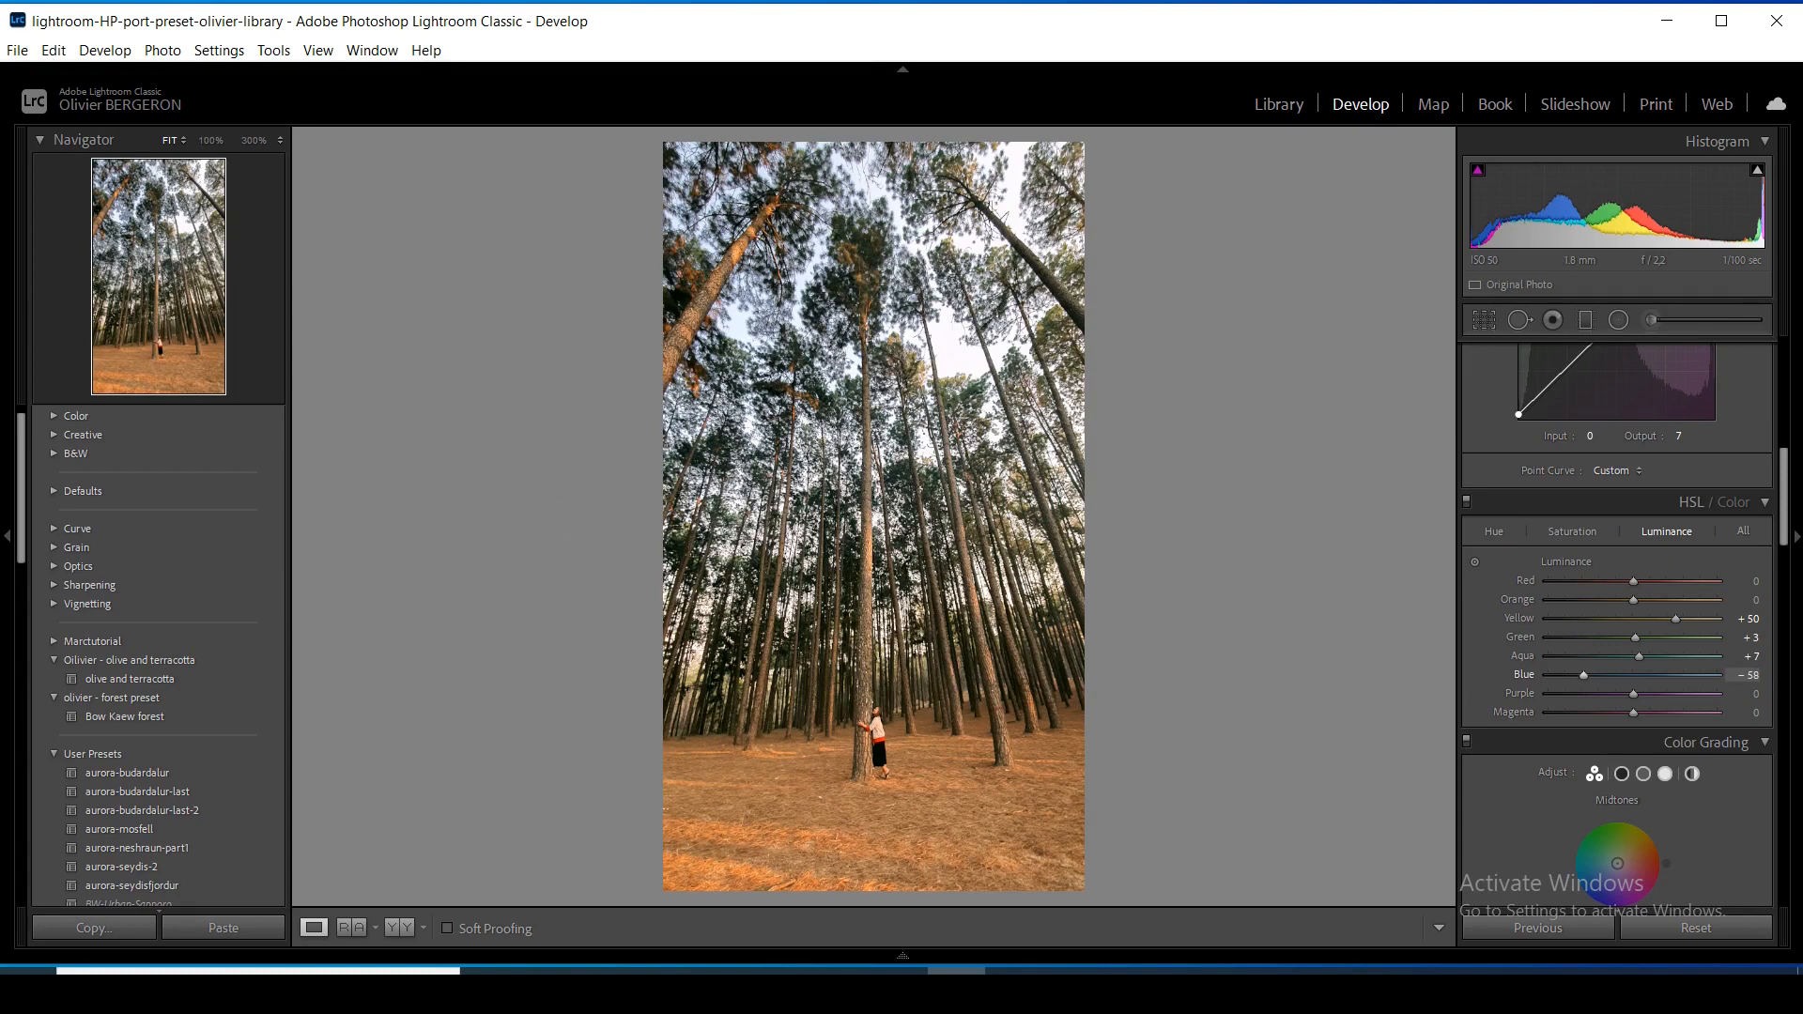
Lower the HSL luminance of both Purple and Magenta to -46
key("Down")
key("Down")
key("Down")
key("Down")
key("Down")
key("Down")
key("Down")
key("Down")
key("Down")
key("Down")
key("Down")
key("Down")
key("Down")
key("Down")
key("Down")
key("Down")
key("Down")
key("Down")
key("Down")
key("Down")
key("Down")
key("Down")
key("Down")
key("Down")
key("Down")
key("Down")
key("Down")
key("Down")
key("Down")
key("Tab")
key("Down")
key("Down")
key("Down")
key("Down")
key("Down")
key("Down")
key("Down")
key("Down")
key("Down")
key("Down")
key("Down")
key("Down")
key("Down")
key("Down")
key("Down")
key("Down")
key("Down")
key("Down")
key("Down")
key("Down")
key("Down")
key("Down")
key("Down")
key("Down")
key("Down")
key("Down")
key("Down")
key("Down")
key("Down")
key("Down")
key("Down")
key("Down")
key("Down")
key("Down")
key("Down")
key("Down")
key("Down")
key("Up")
Tint the shadows in Color Grading with hue 60 and saturation 60
scroll(1615, 624, "down", 5)
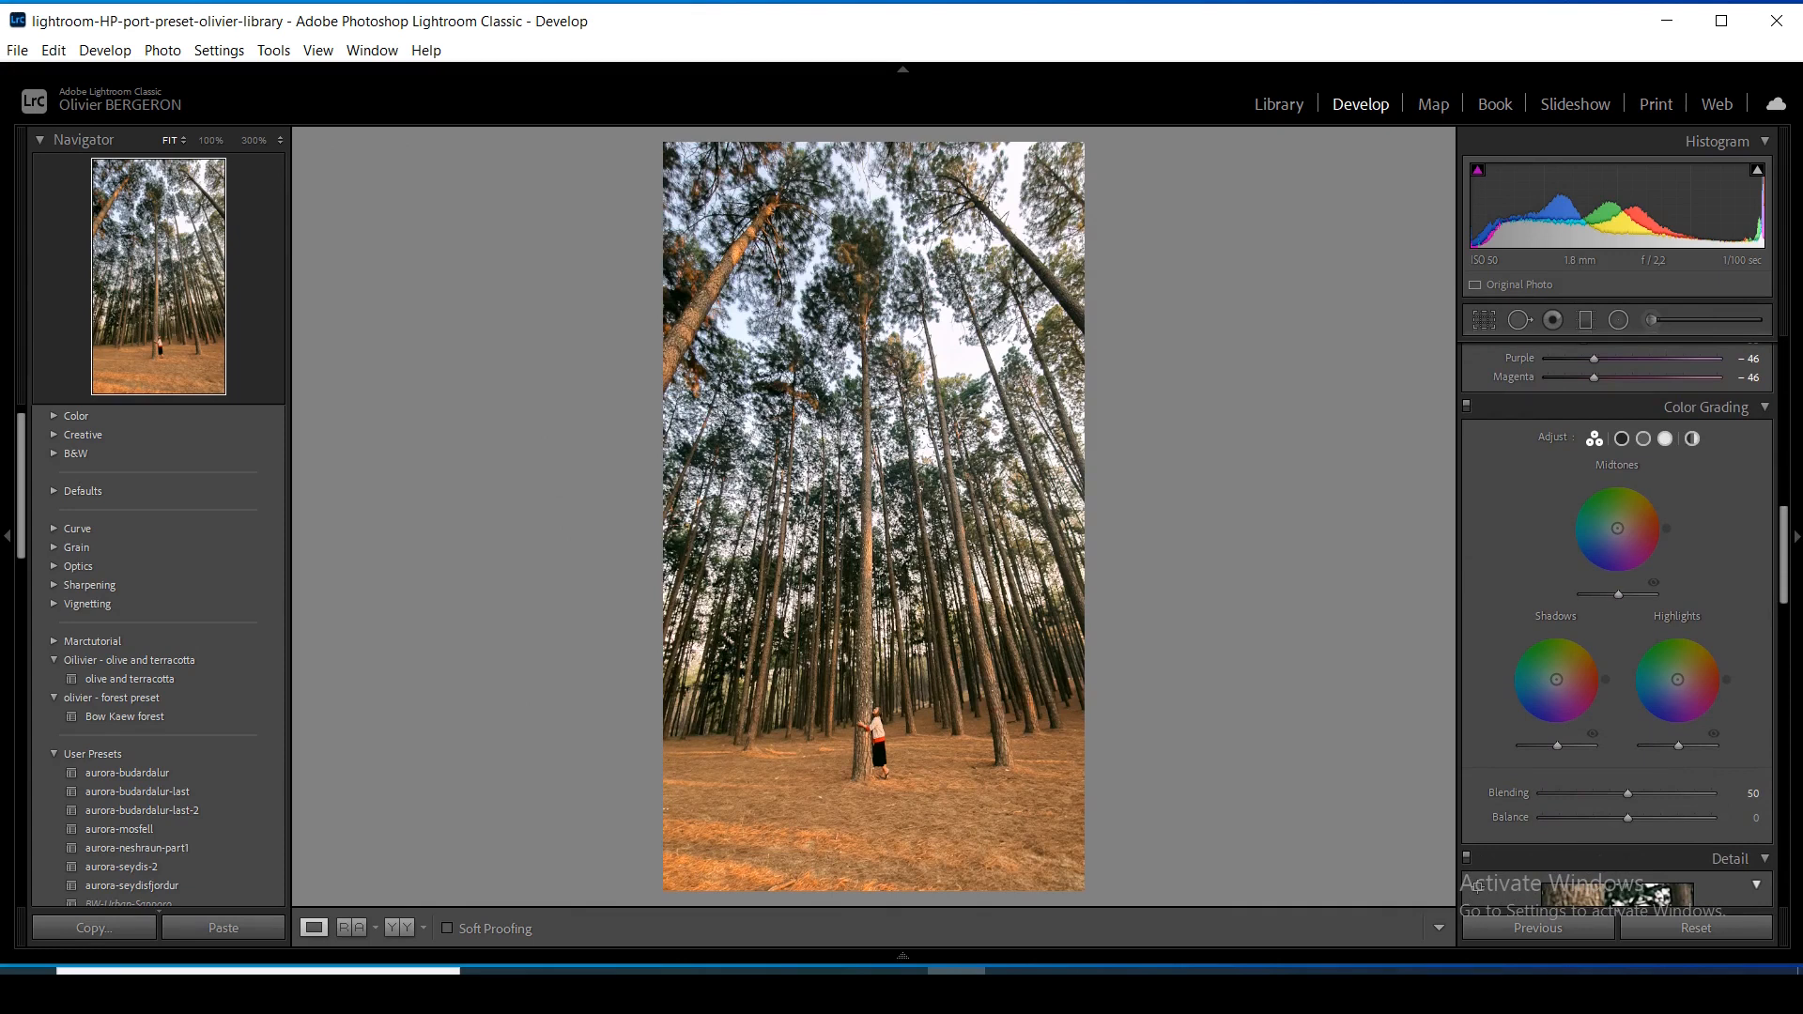
left_click(1621, 439)
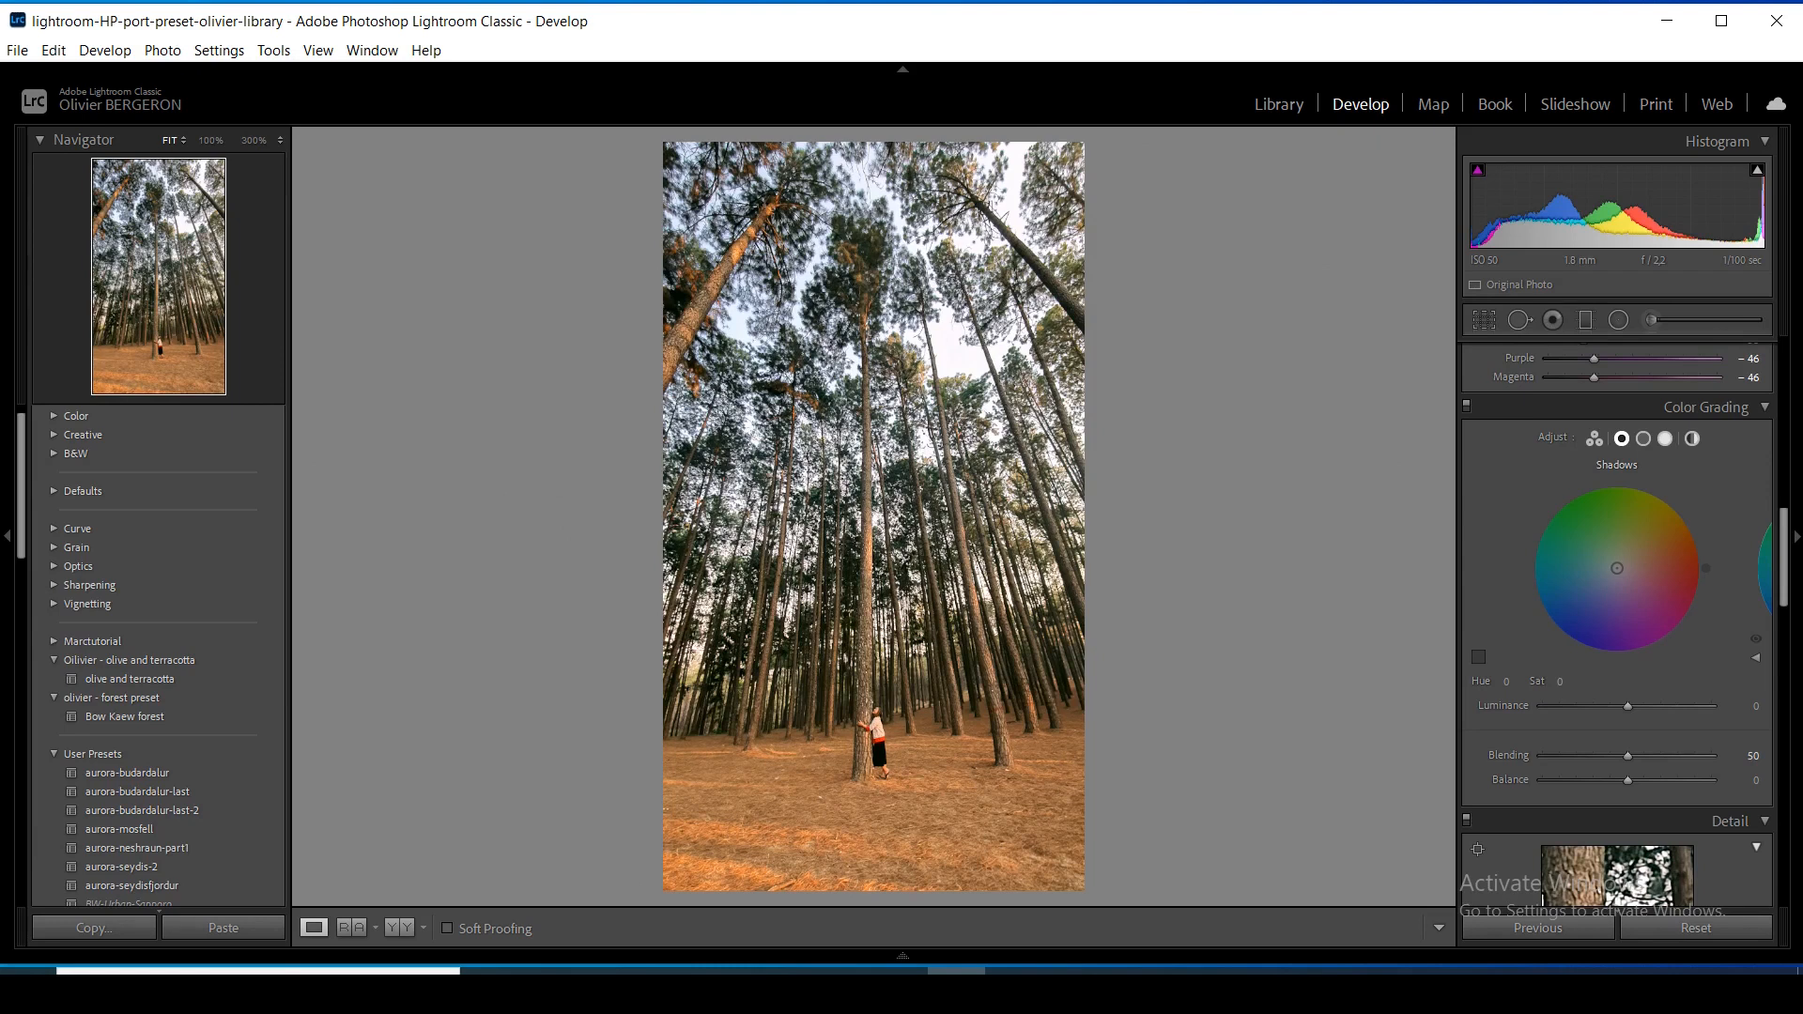
left_click_drag(1705, 568, 1665, 494)
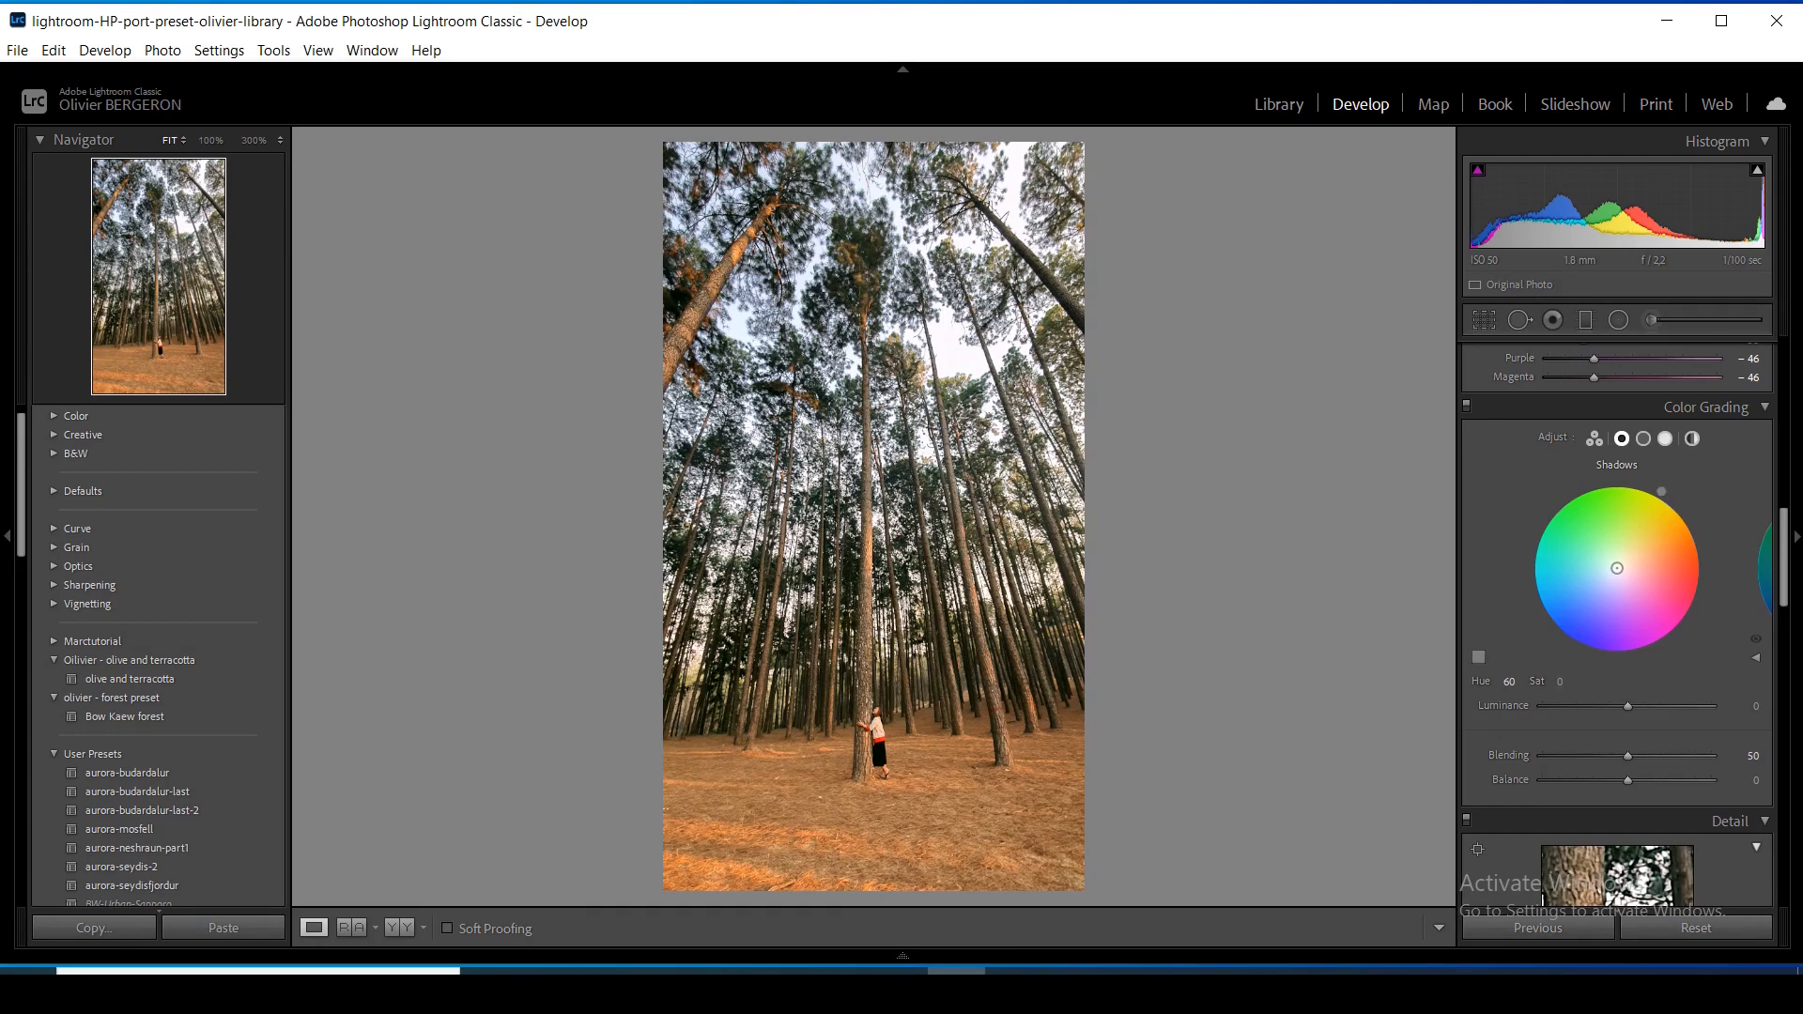
left_click_drag(1617, 568, 1642, 525)
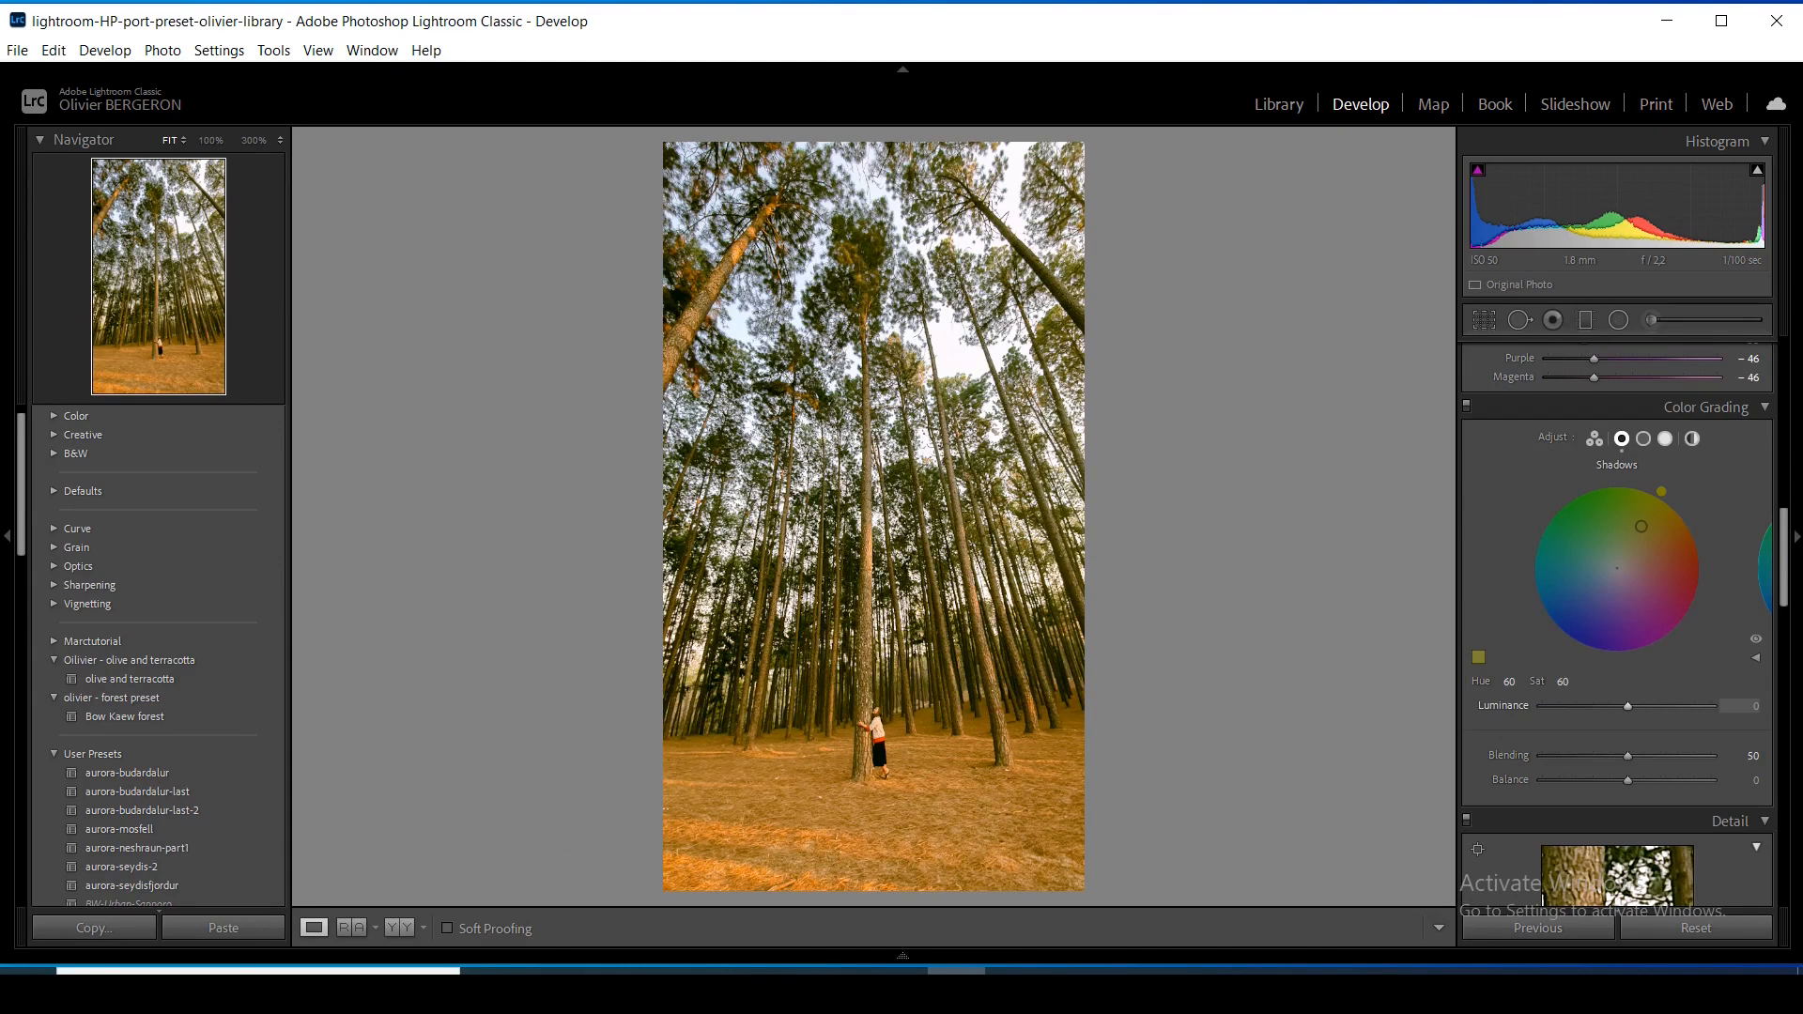
Set the shadows luminance to +25 with blending at 25, and compare the photo before and after side by side
left_click_drag(1633, 706, 1648, 706)
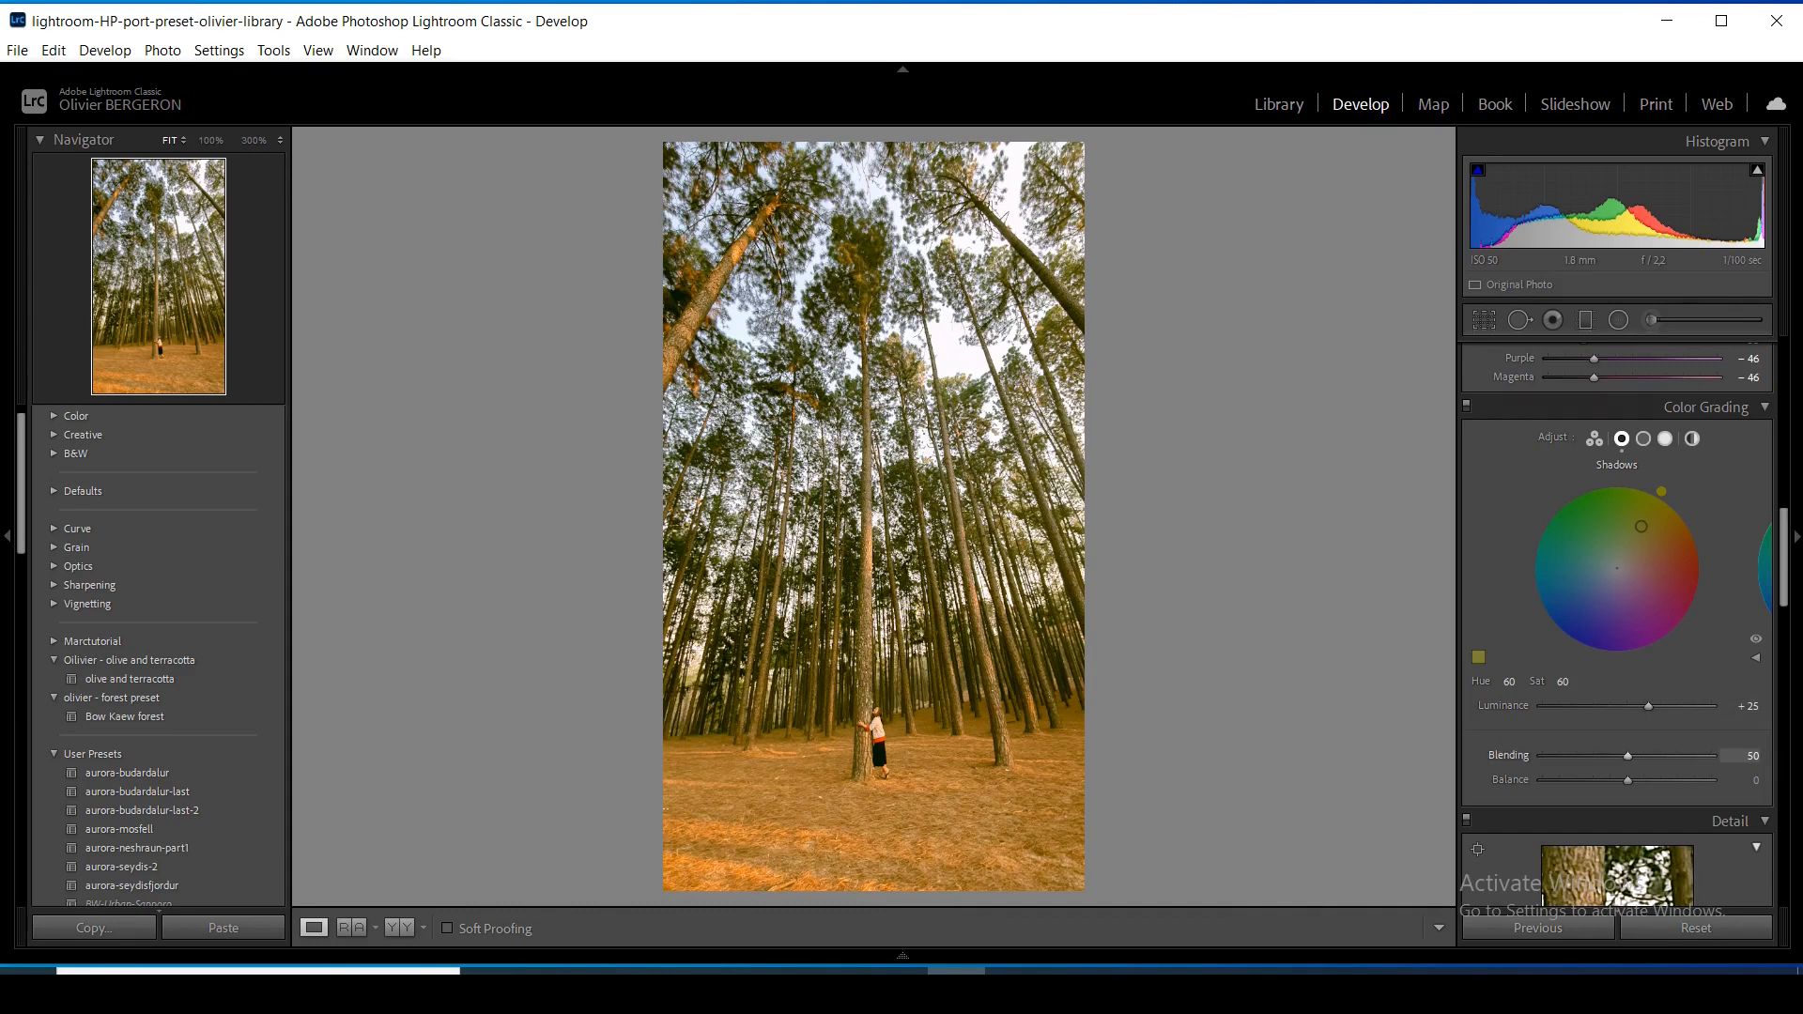
left_click_drag(1627, 756, 1618, 756)
left_click_drag(1605, 755, 1587, 756)
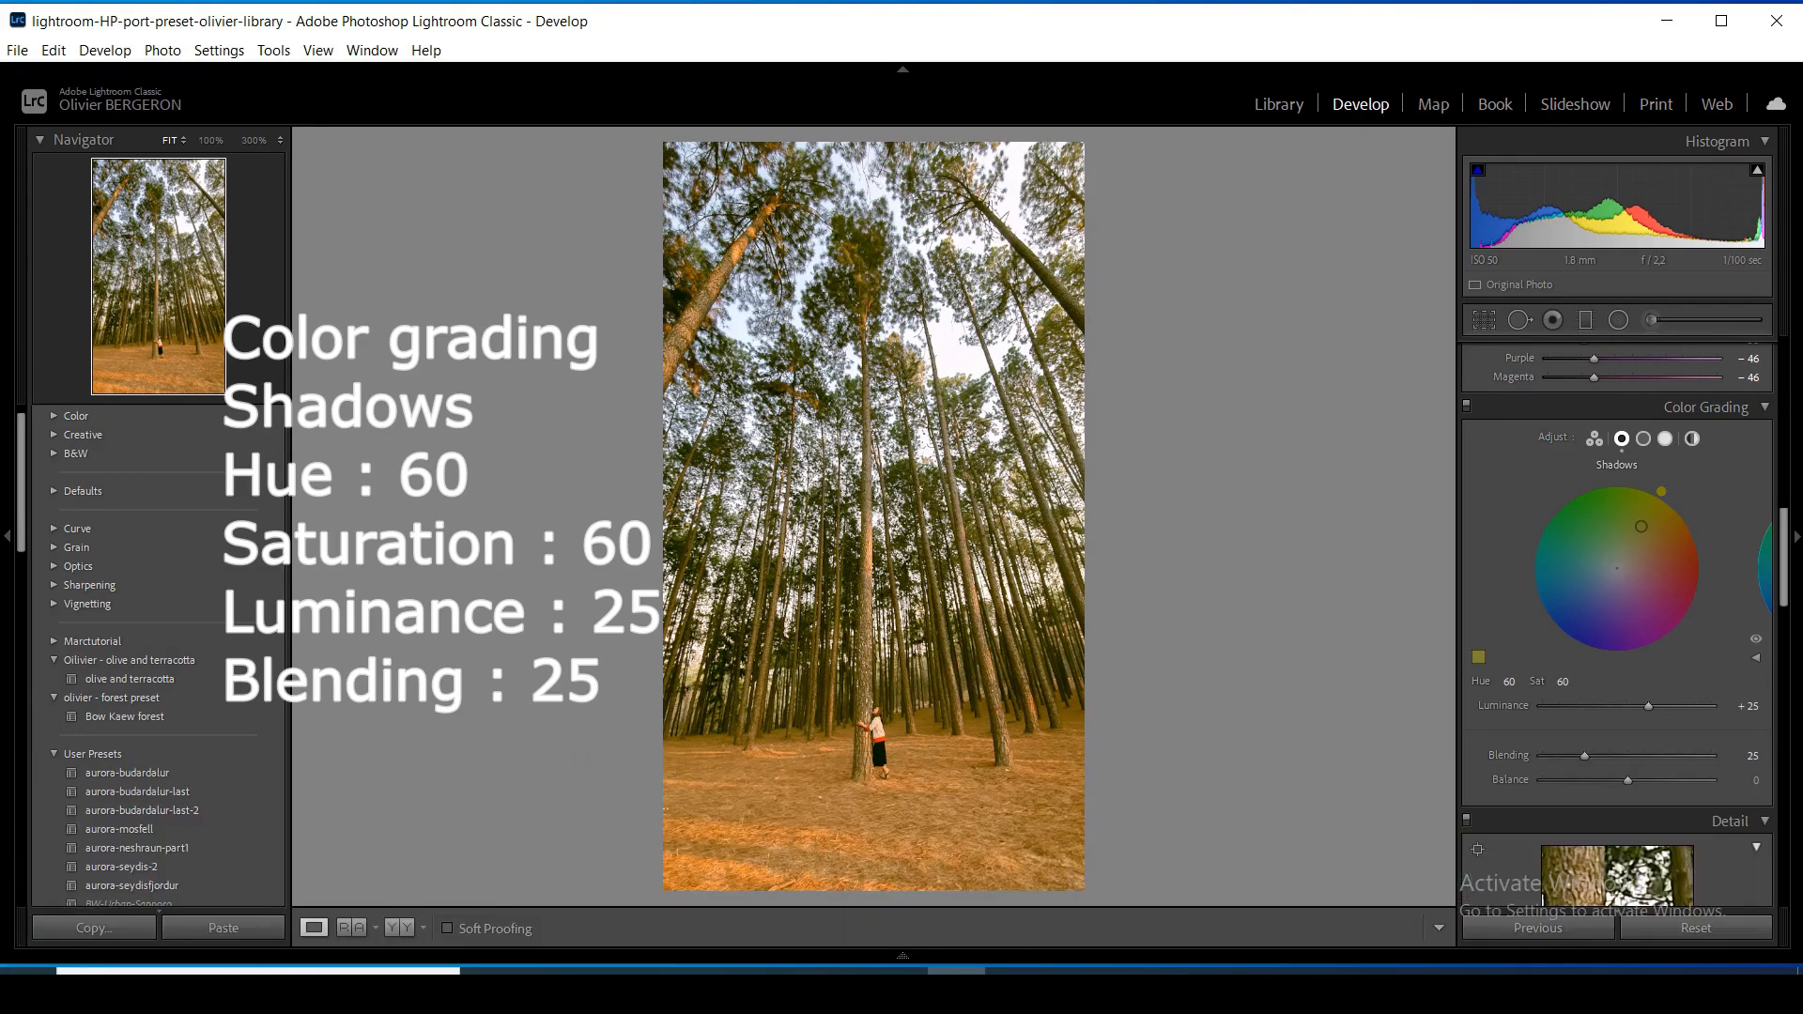
left_click(400, 928)
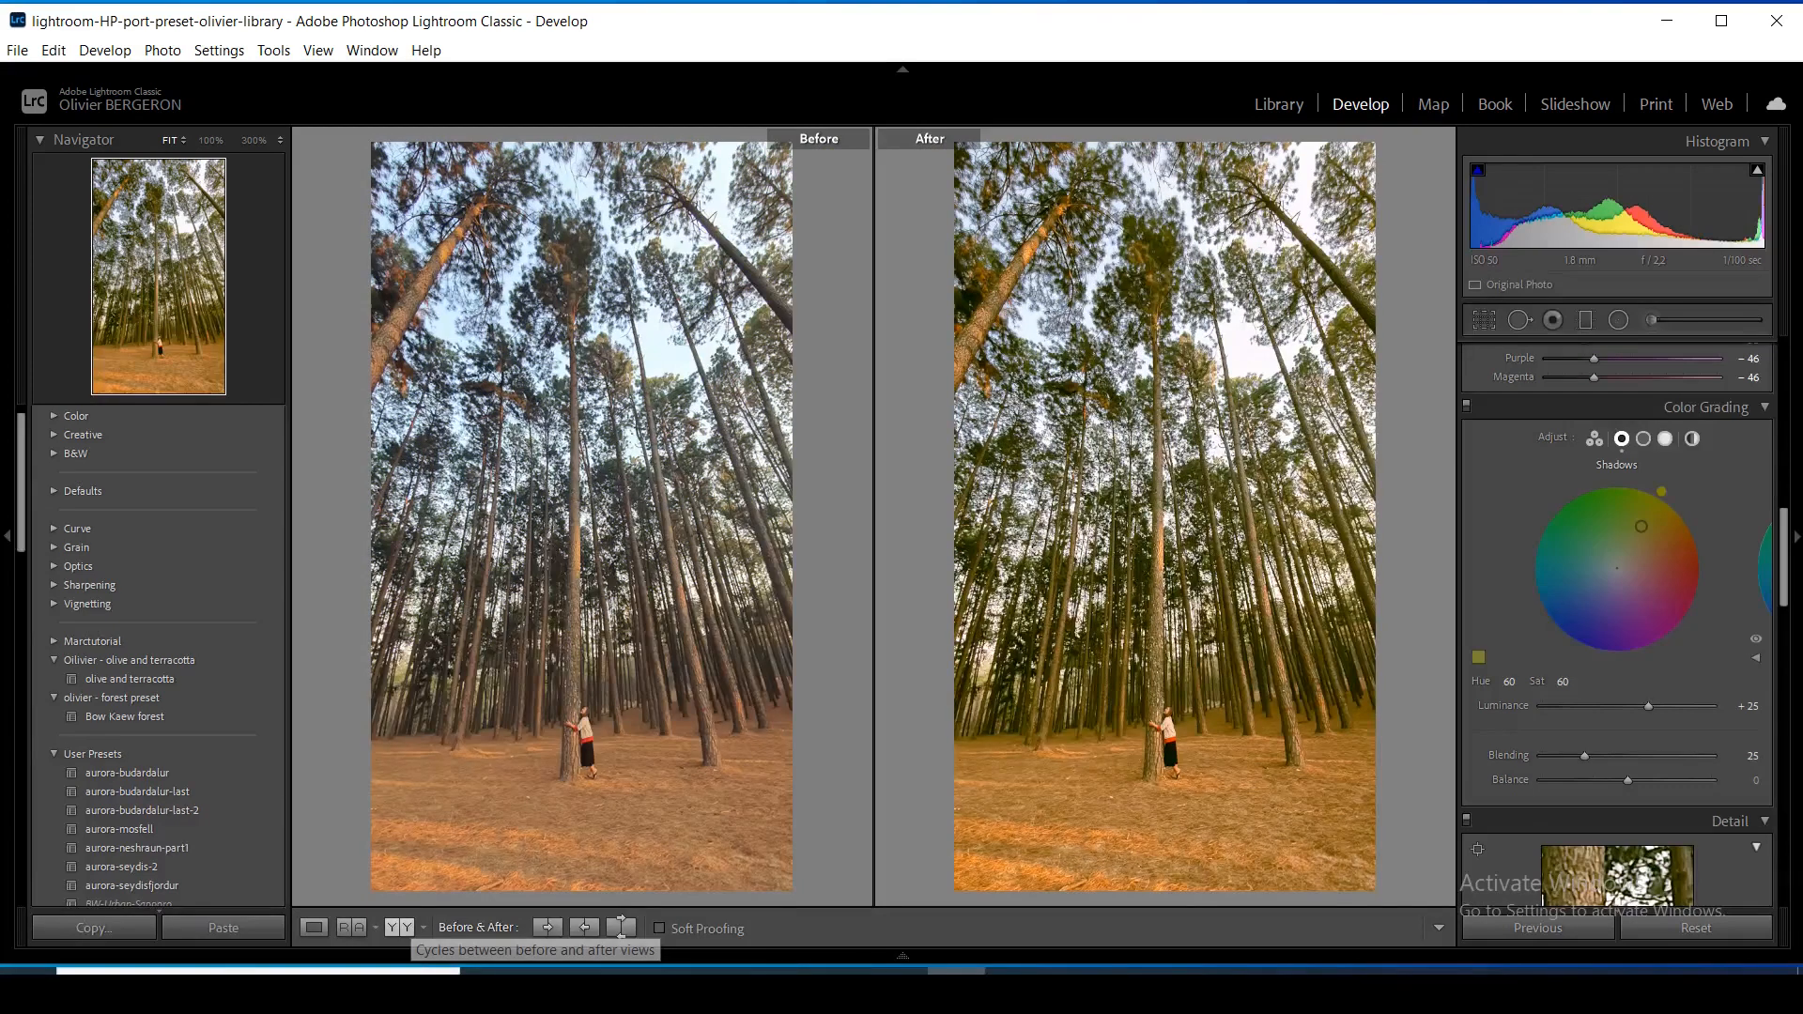
left_click(314, 927)
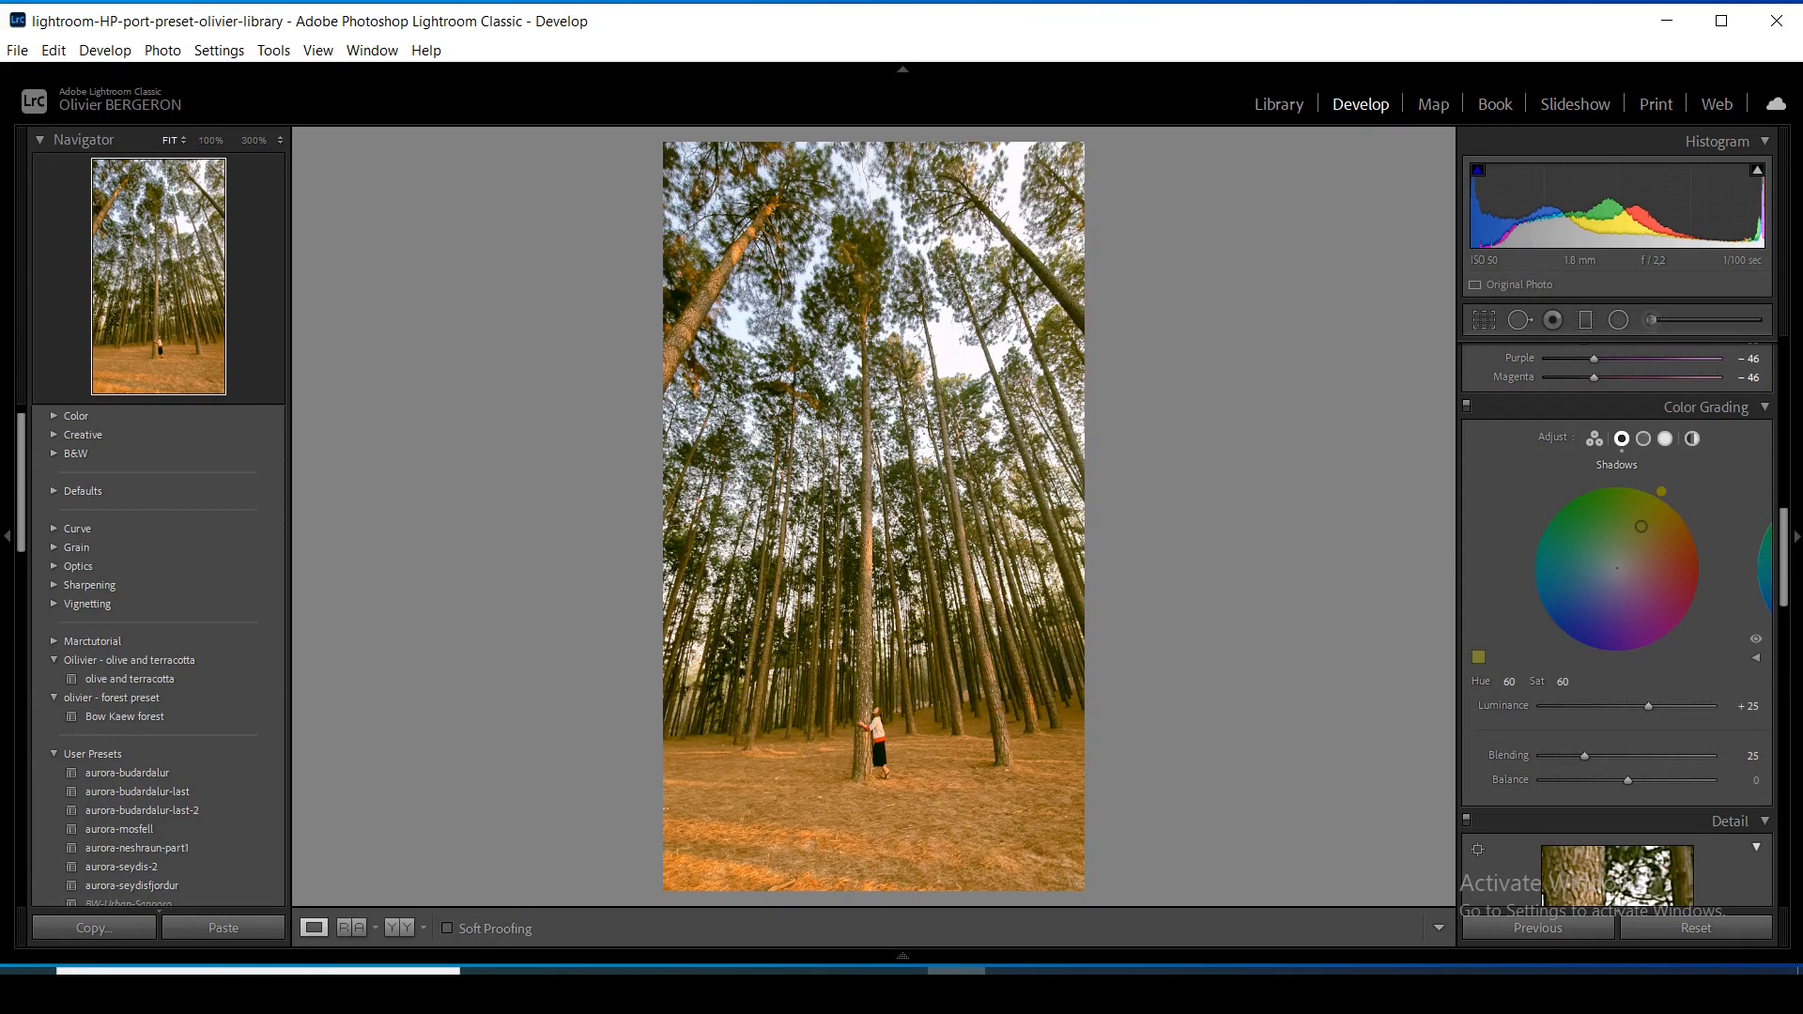
Tint the highlights in Color Grading with hue 10 and saturation 50
left_click(1664, 439)
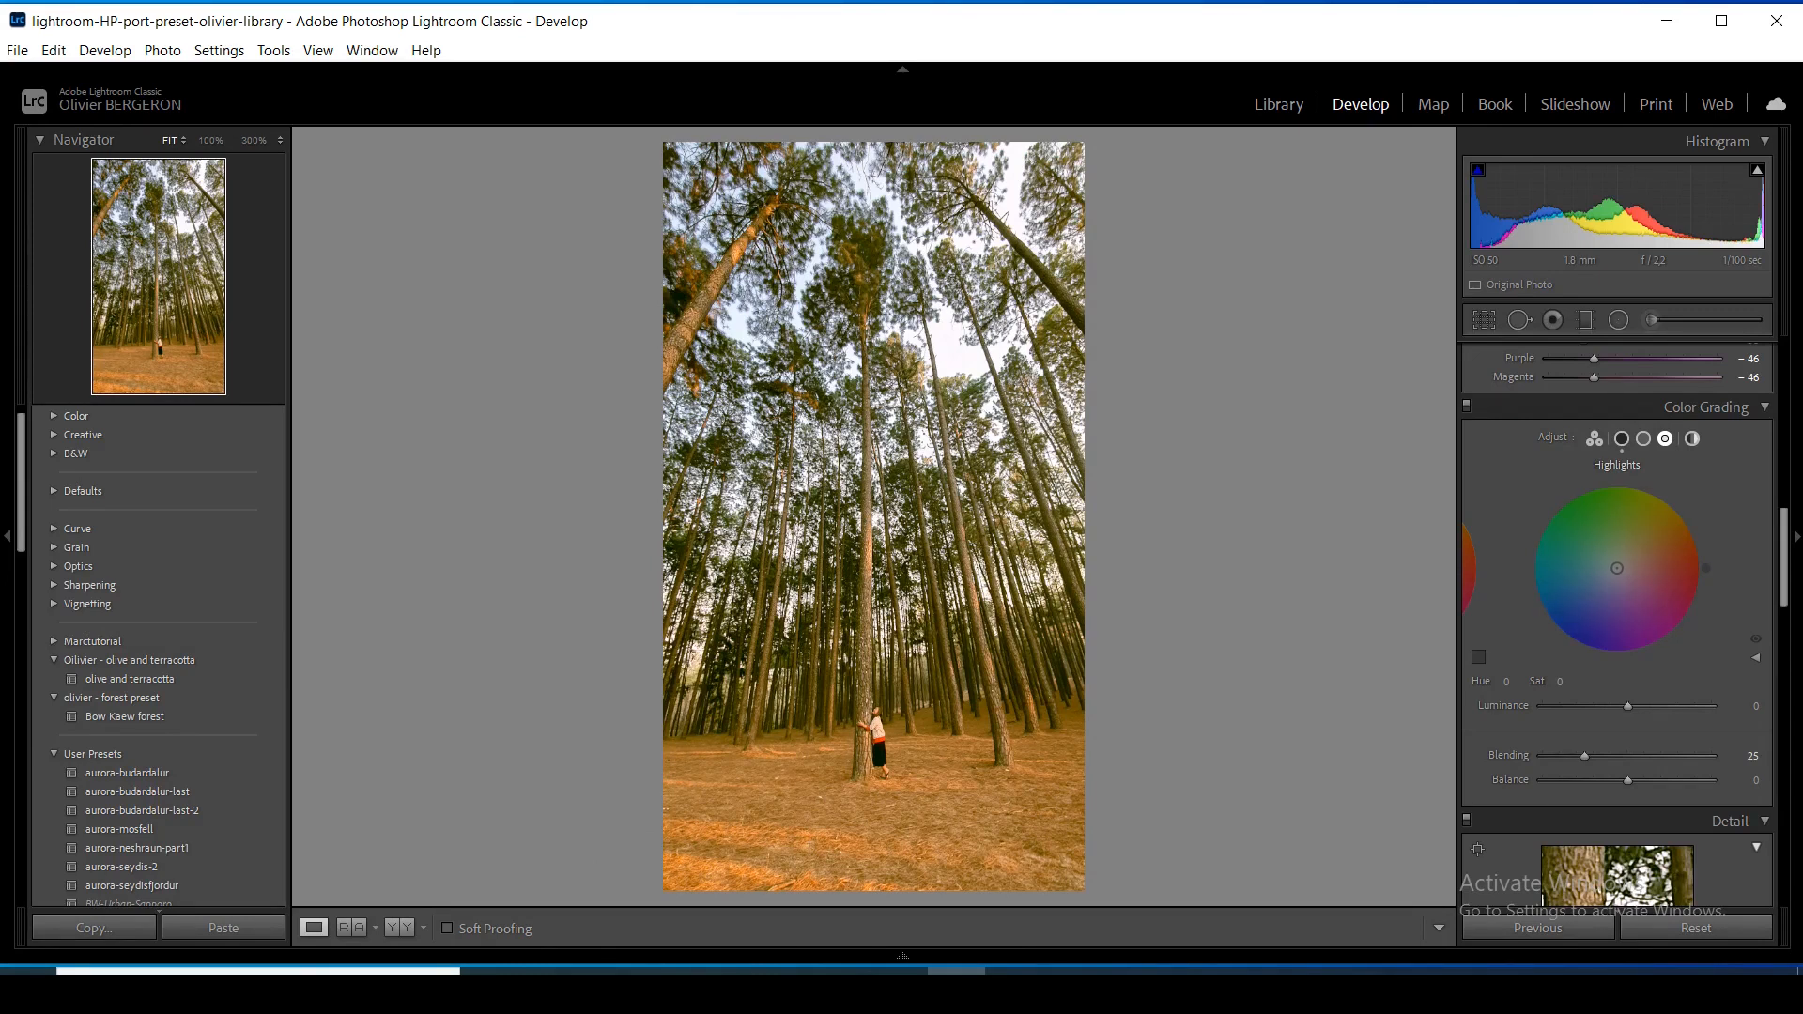
left_click_drag(1706, 568, 1705, 555)
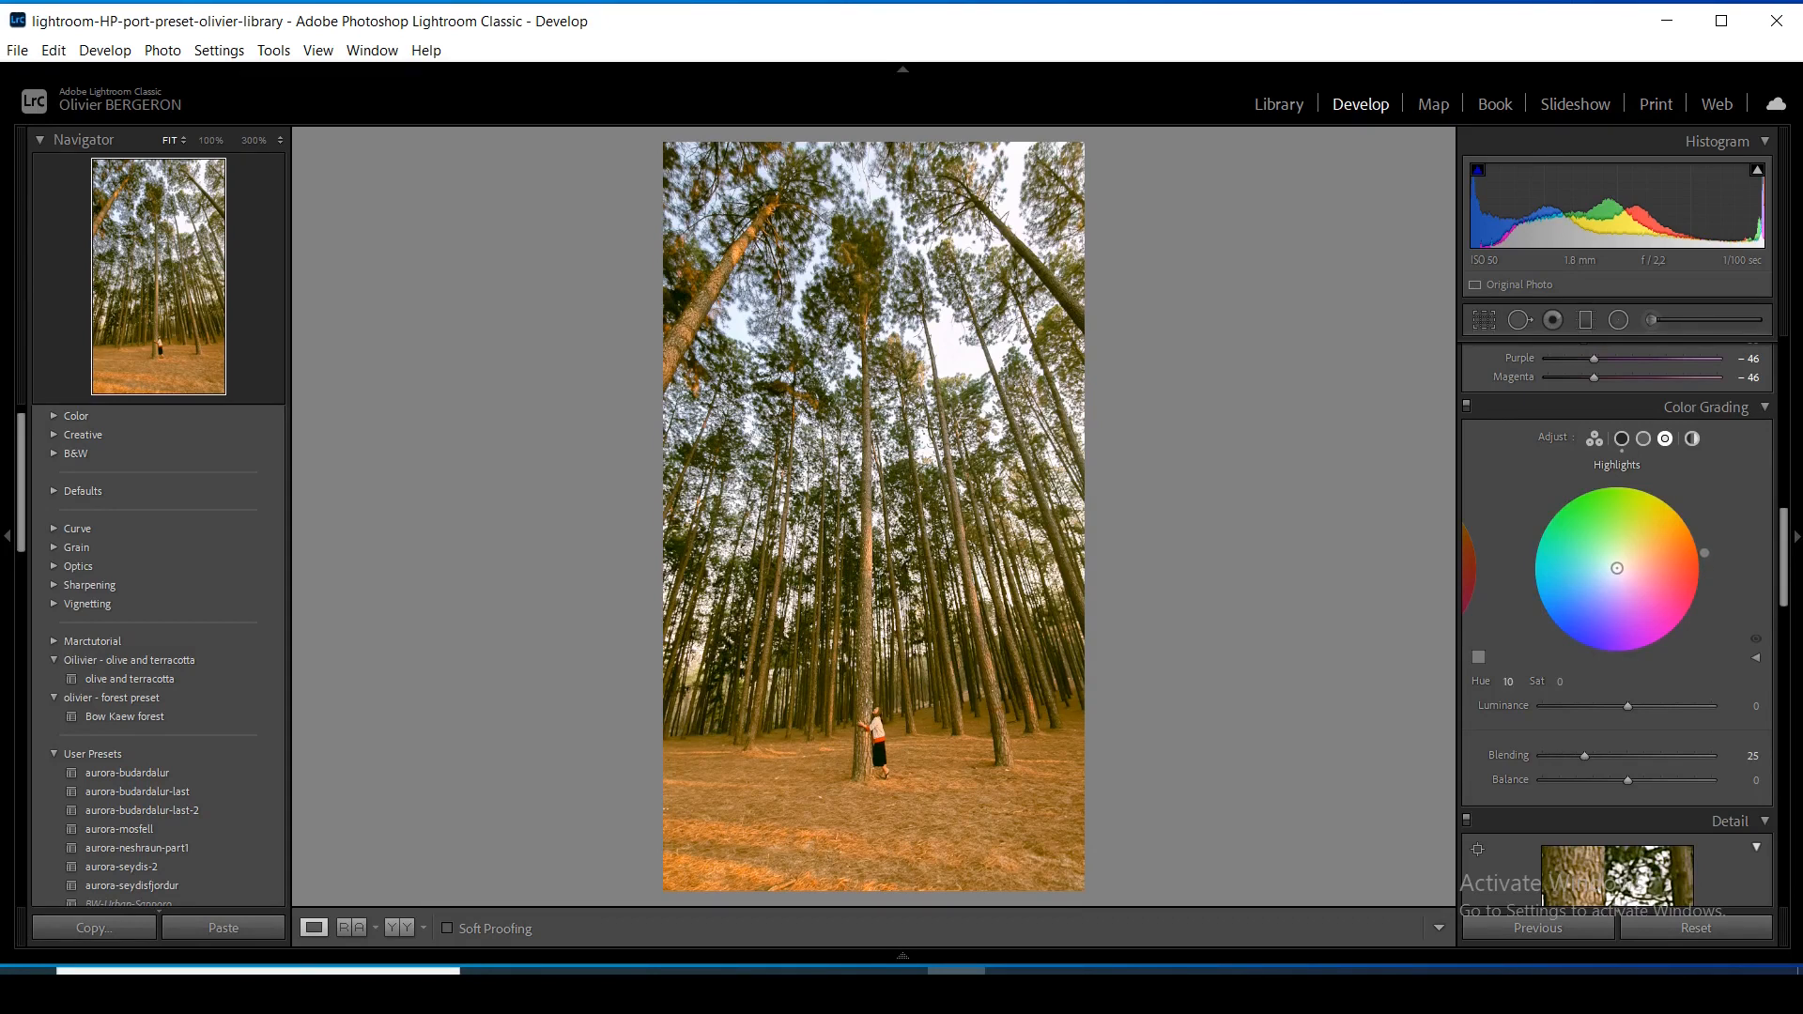
left_click_drag(1617, 568, 1683, 557)
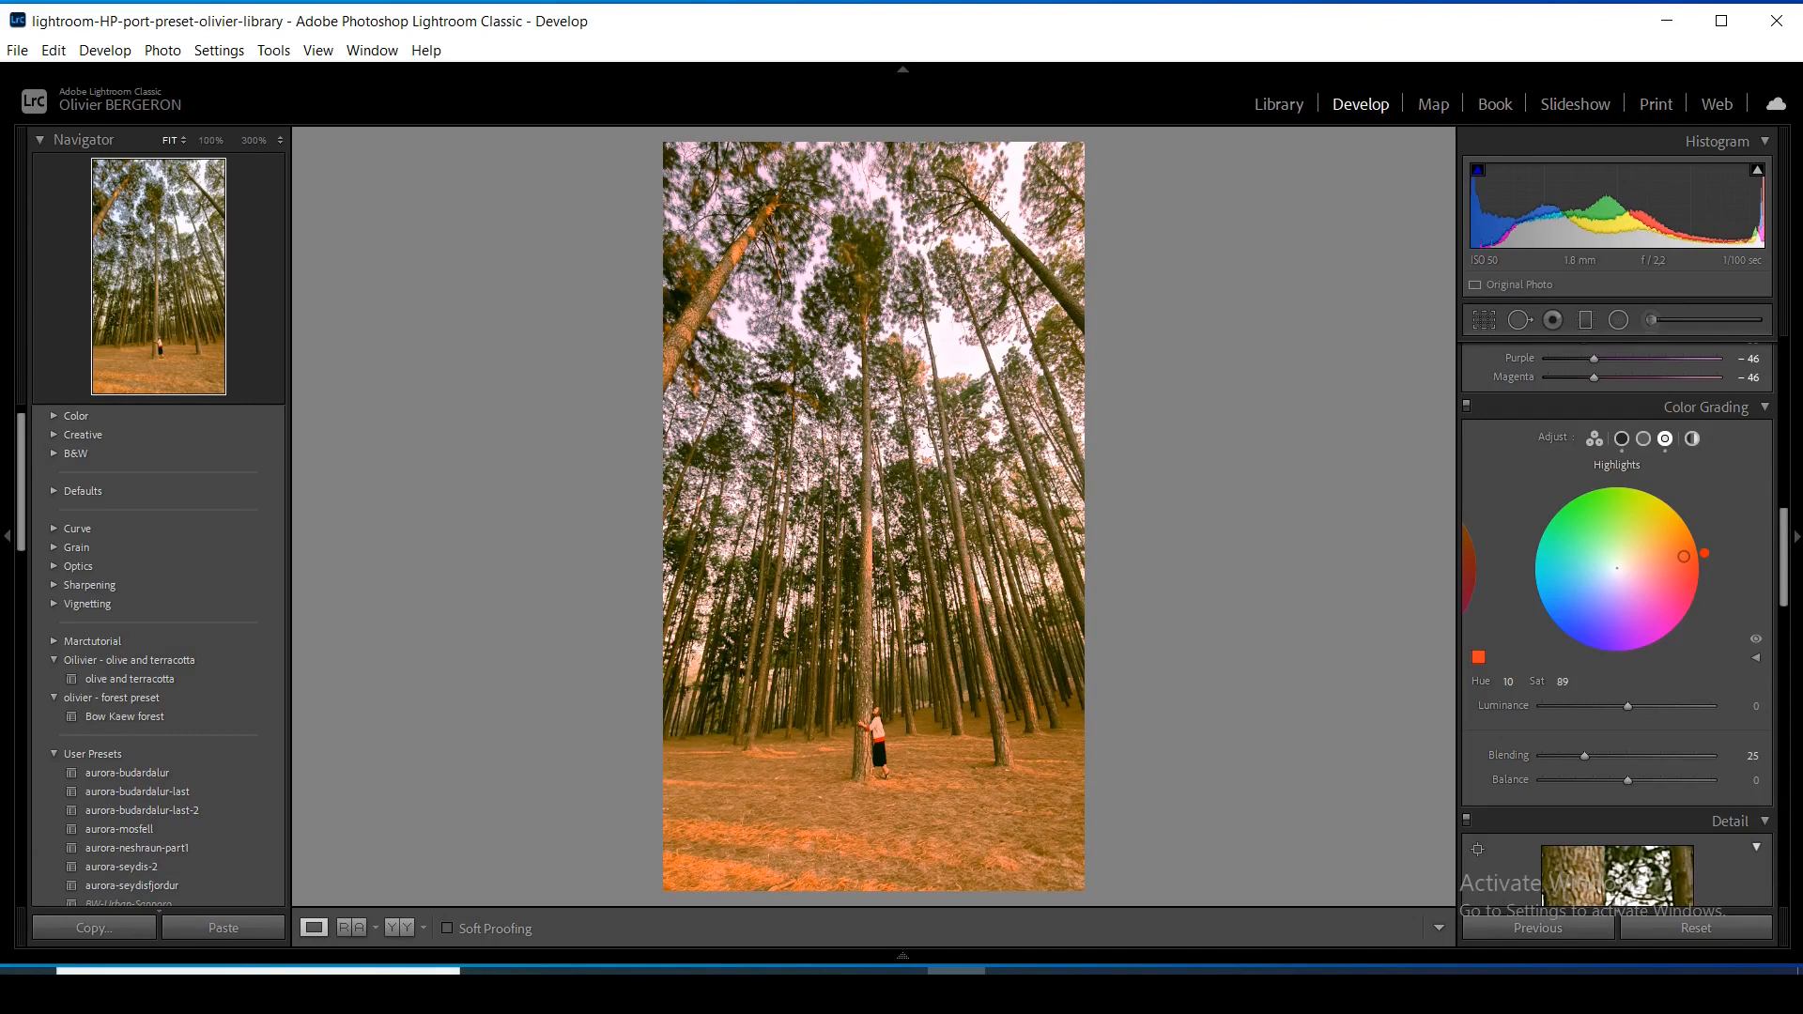
left_click_drag(1684, 557, 1656, 562)
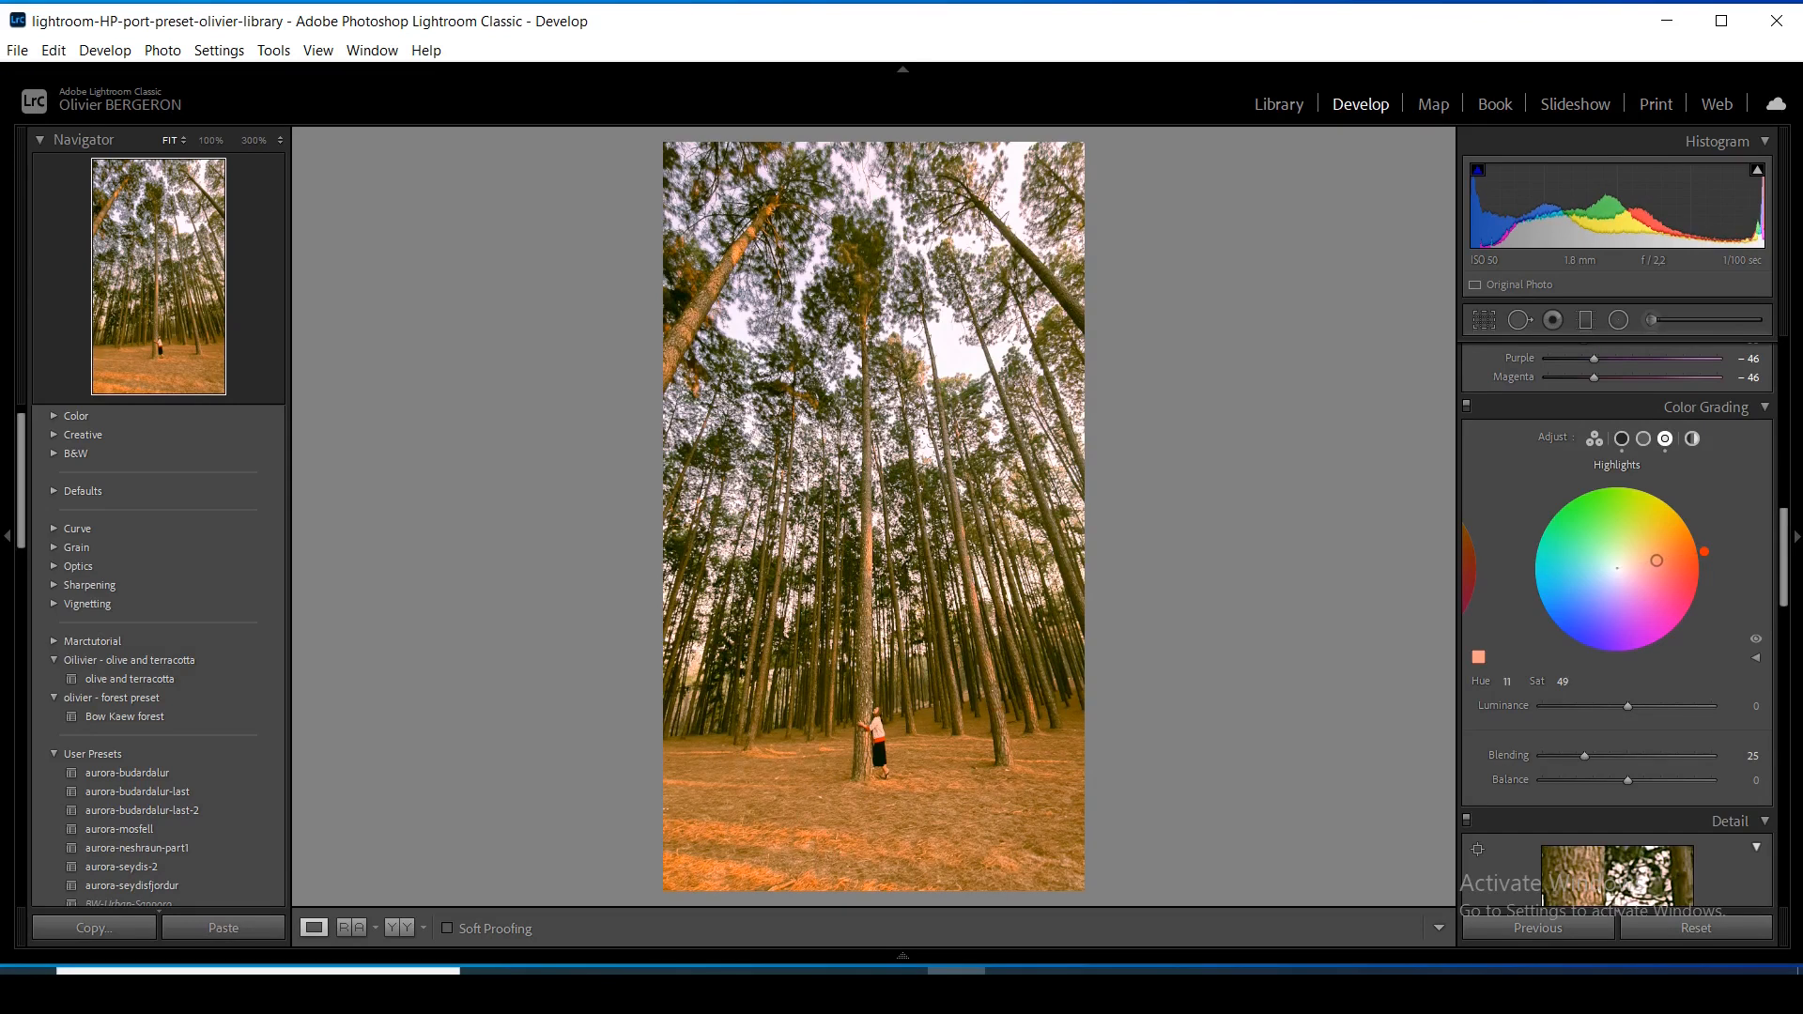
left_click_drag(1704, 551, 1704, 554)
left_click(1562, 681)
type("50")
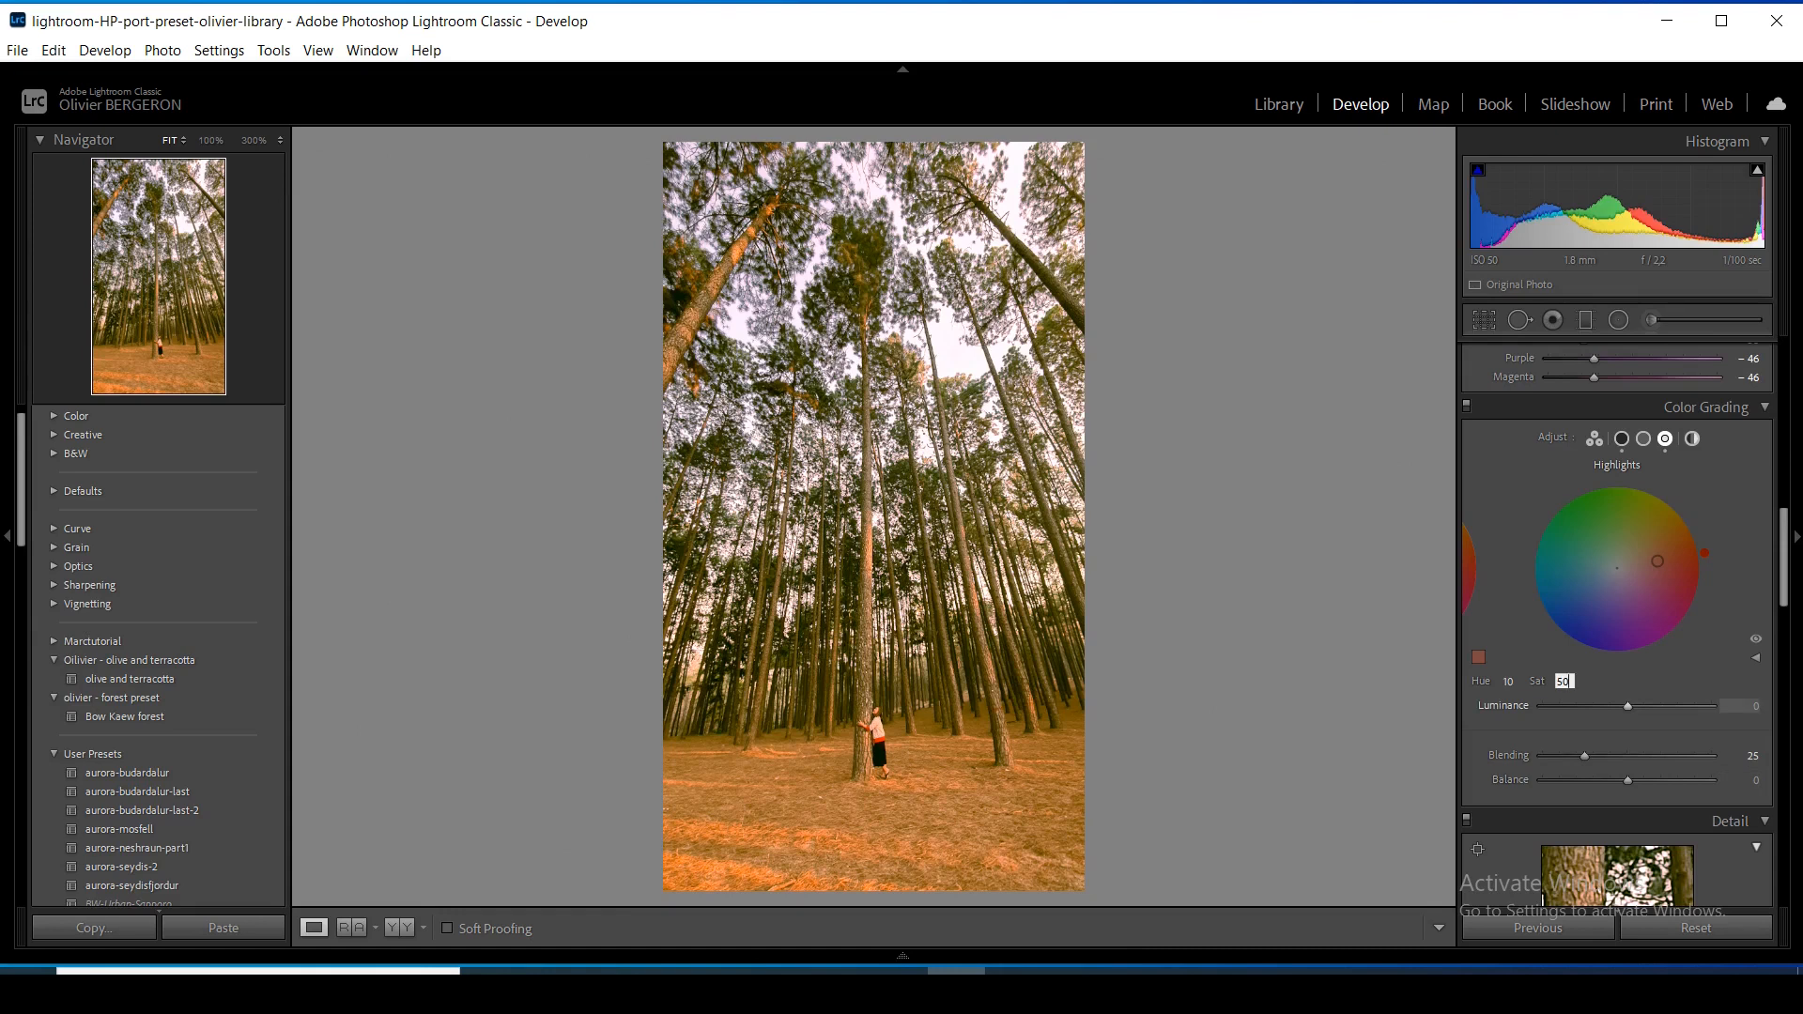
Raise the highlights luminance to +62 and compare the photo before and after side by side
left_click_drag(1627, 706, 1628, 706)
left_click_drag(1634, 706, 1679, 706)
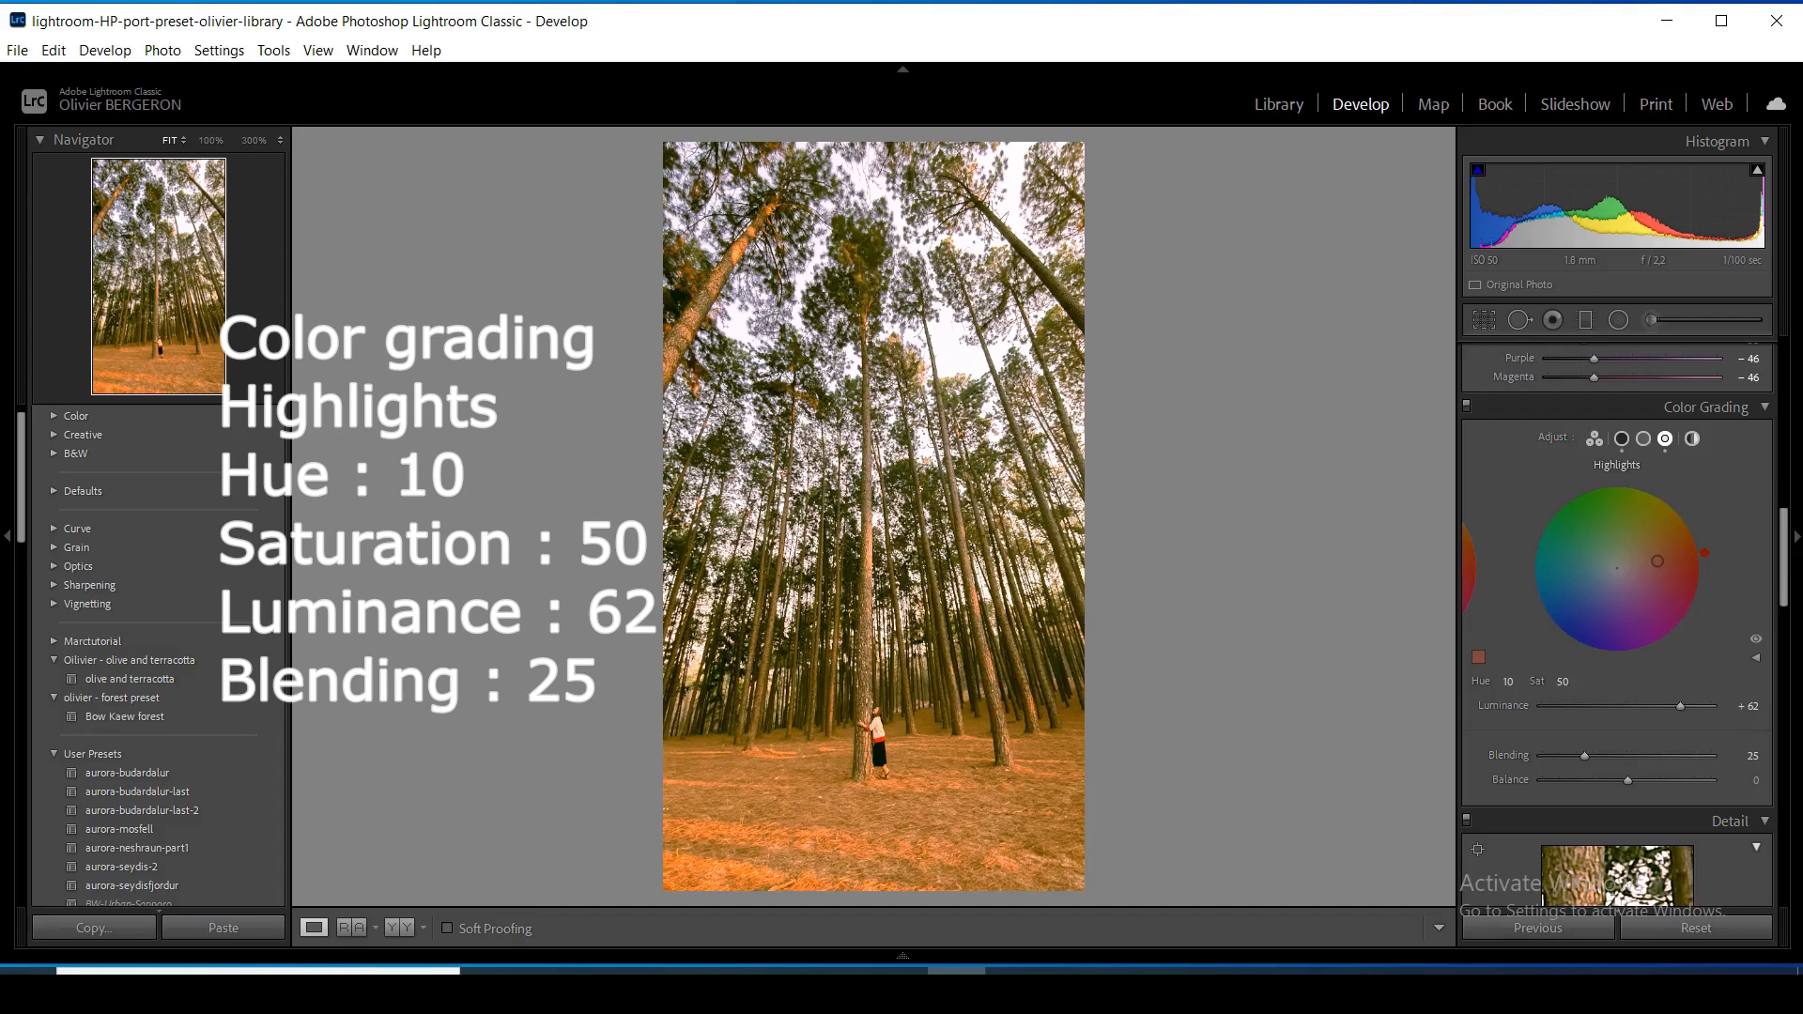
left_click(399, 928)
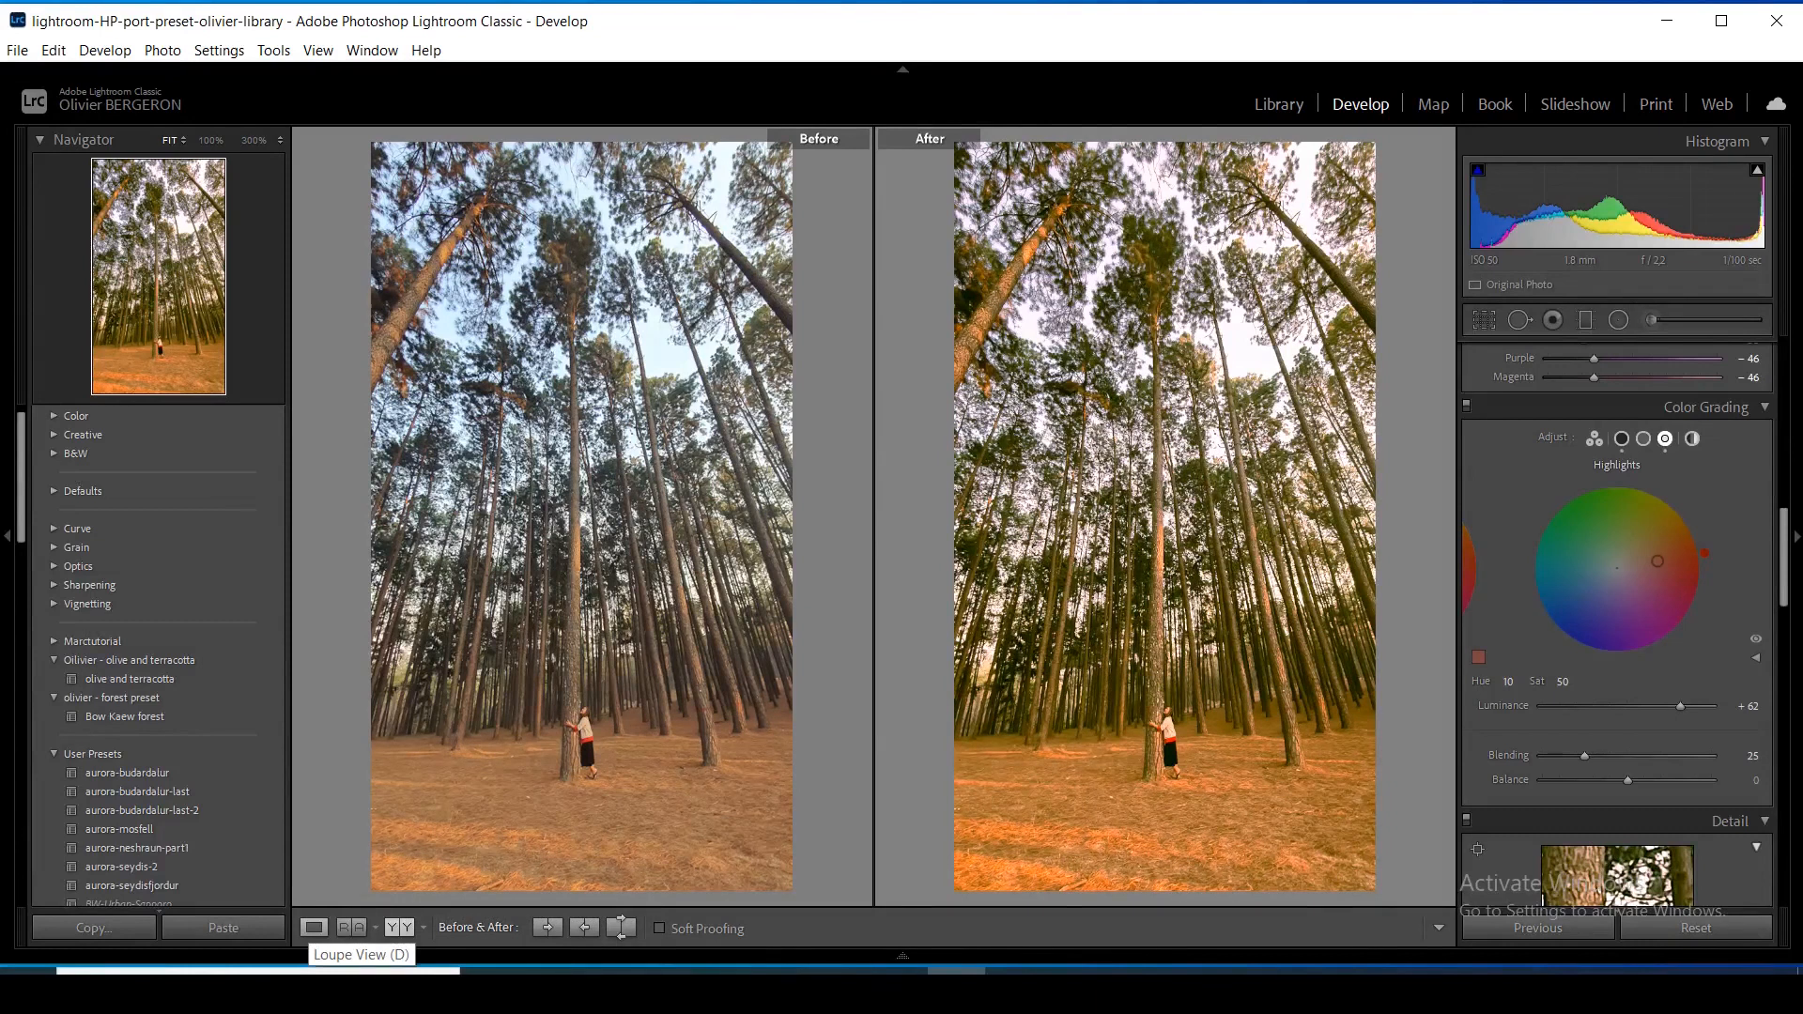
left_click(314, 928)
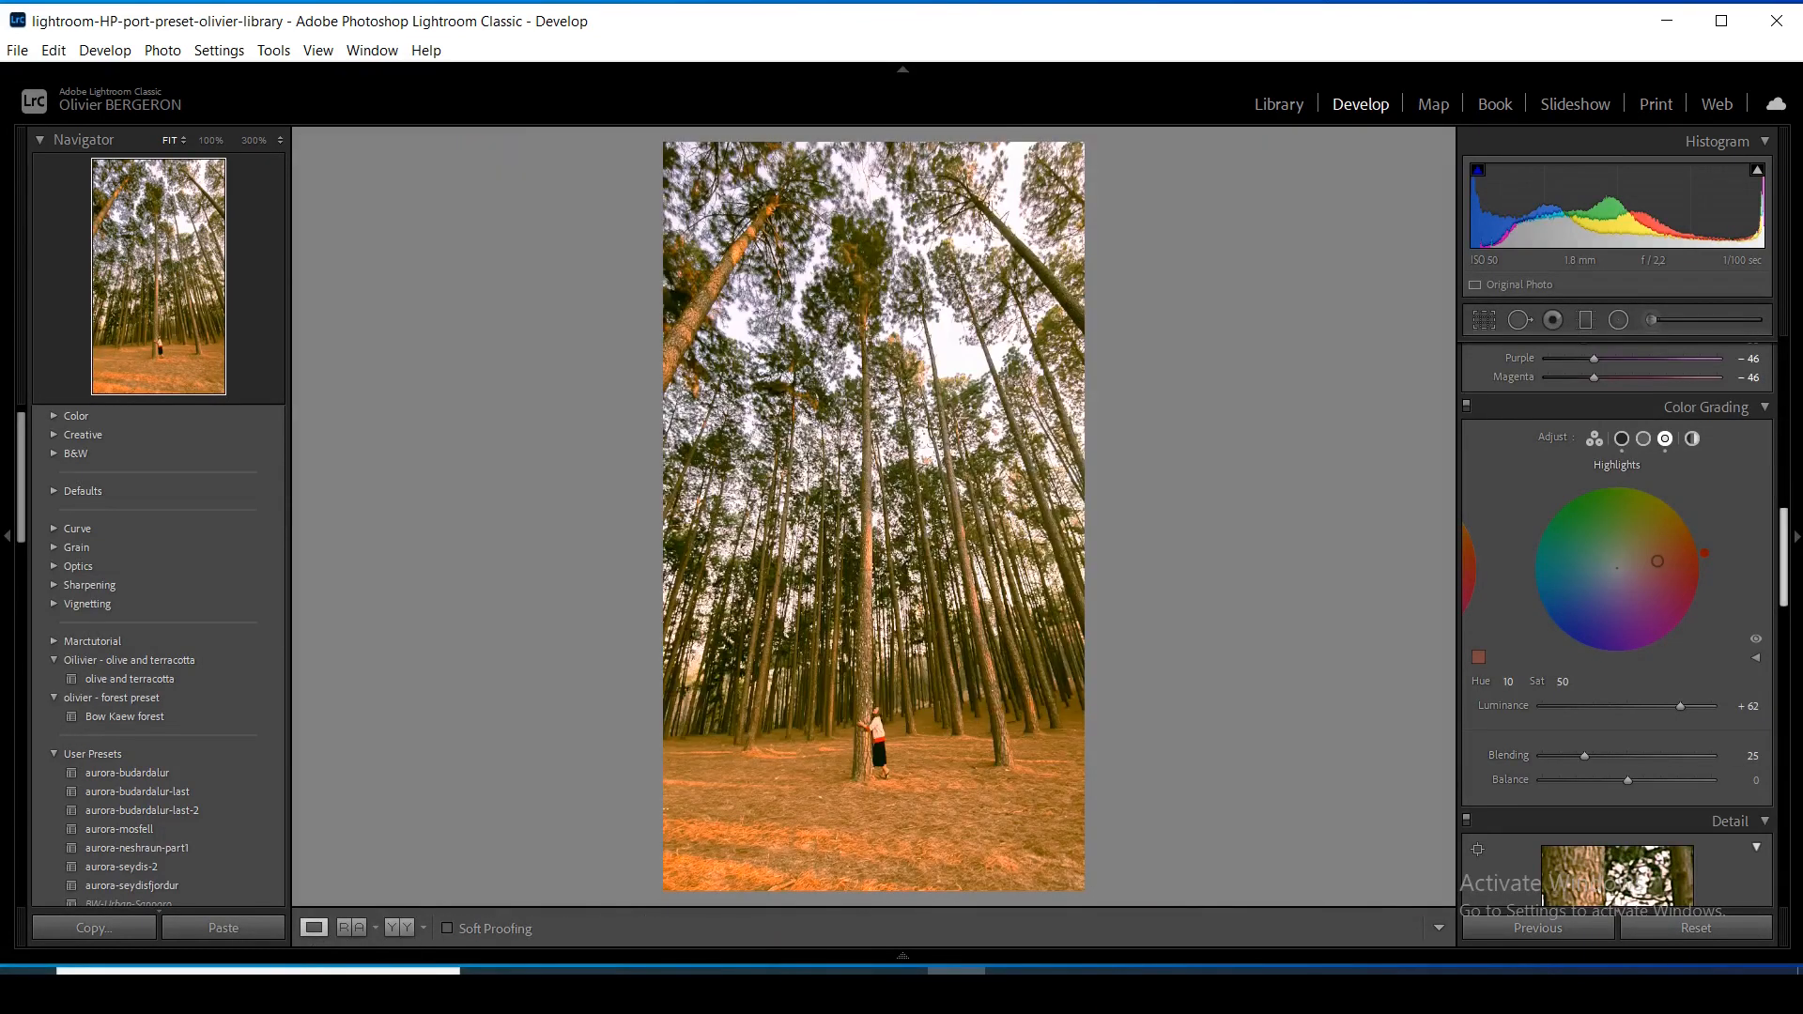
Set the sharpening amount to 24 and the noise reduction to luminance 26 and color 38
scroll(1617, 619, "down", 5)
scroll(1617, 619, "down", 1)
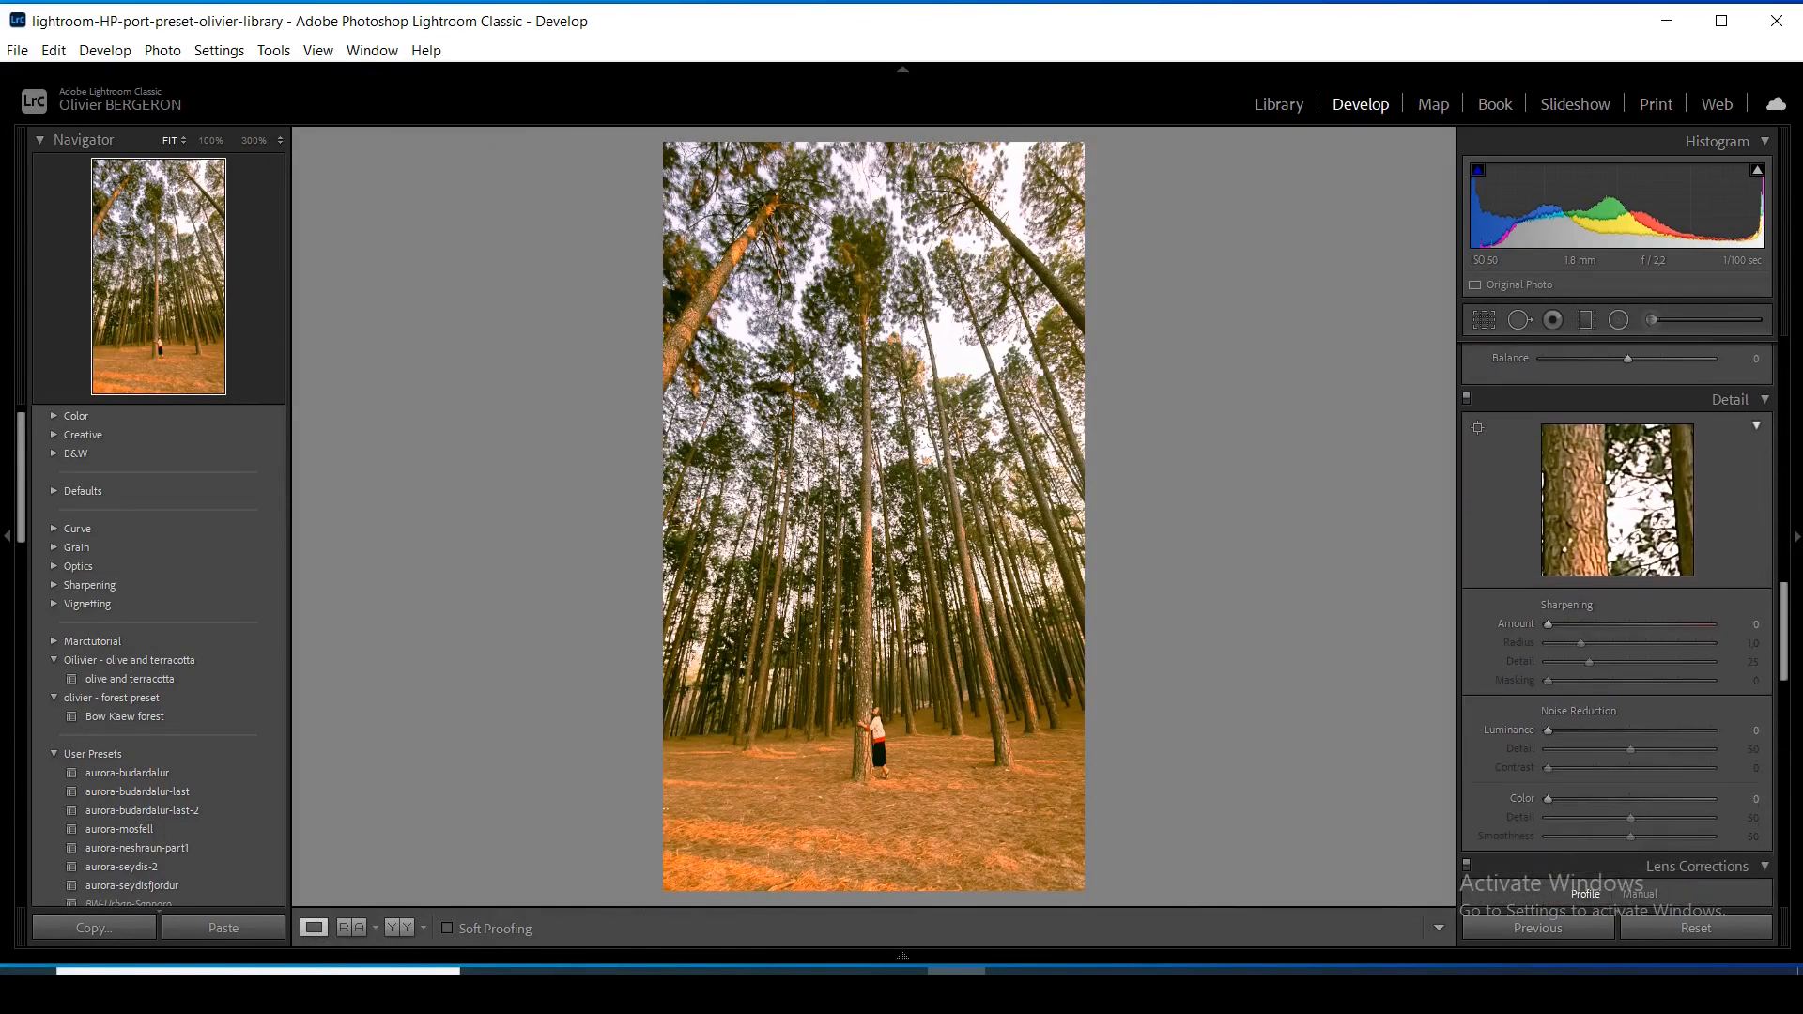
left_click_drag(1547, 624, 1574, 624)
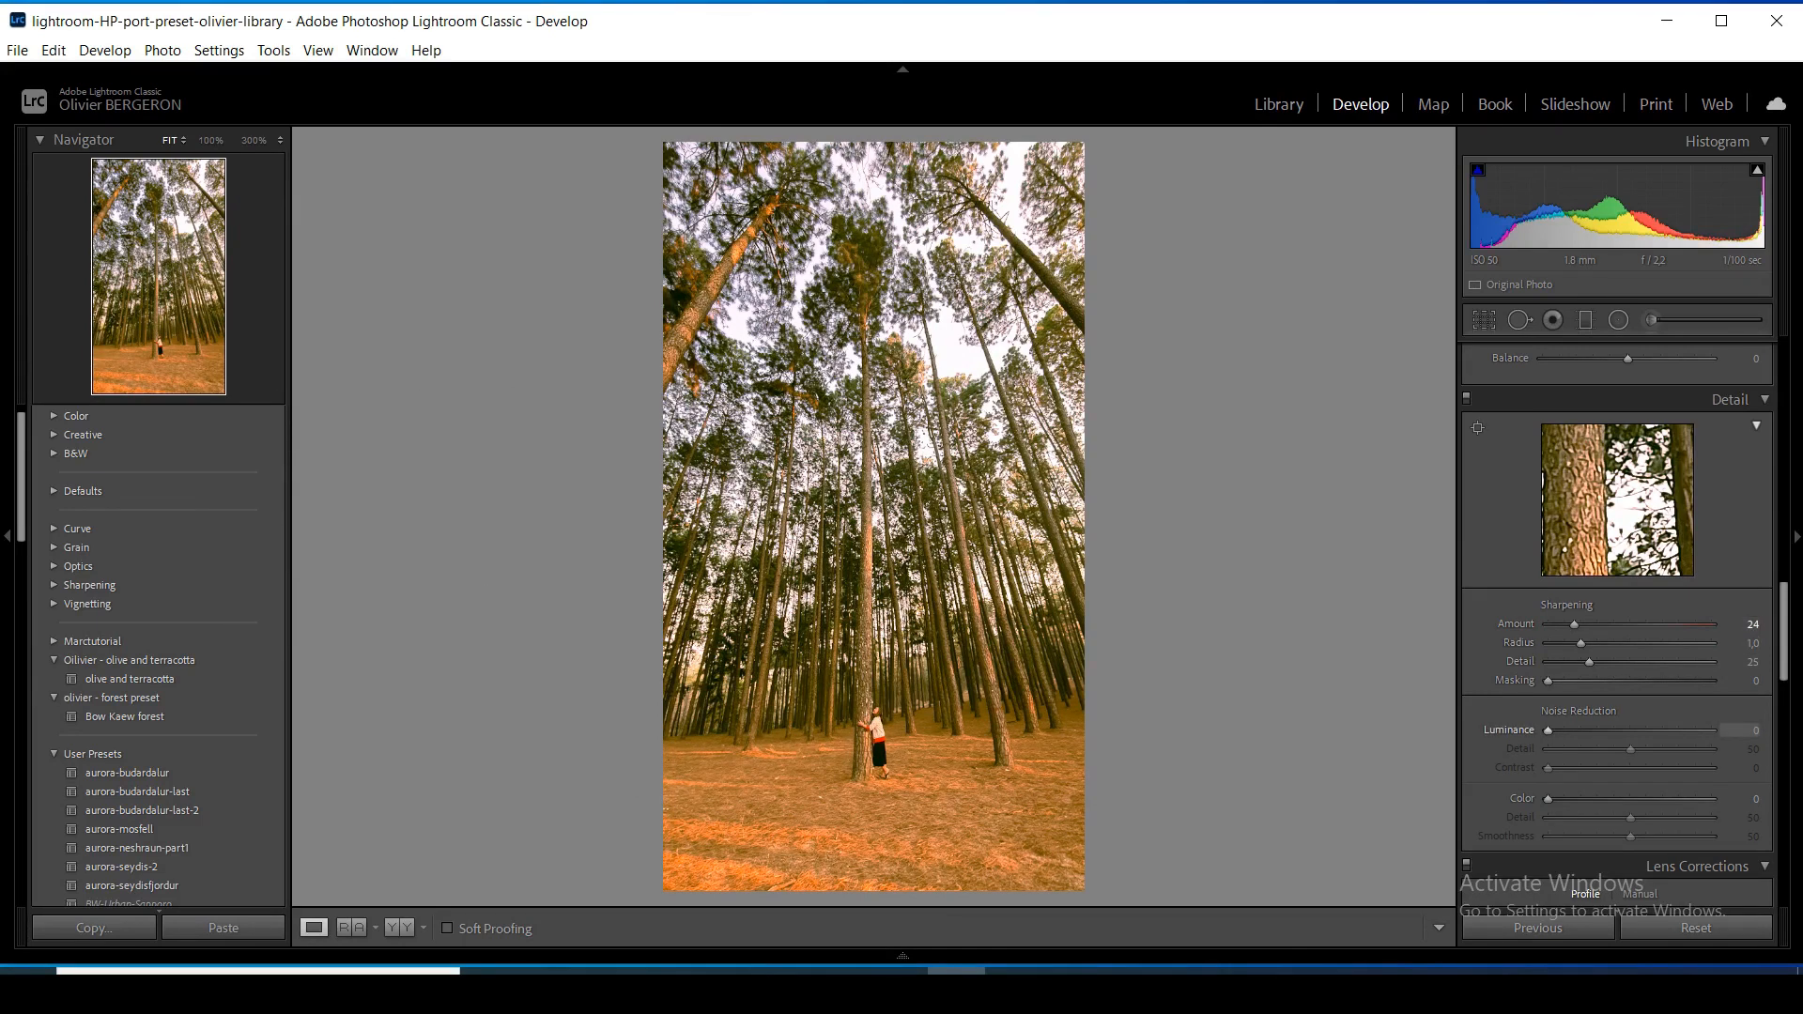
left_click_drag(1547, 730, 1551, 729)
left_click_drag(1551, 730, 1590, 729)
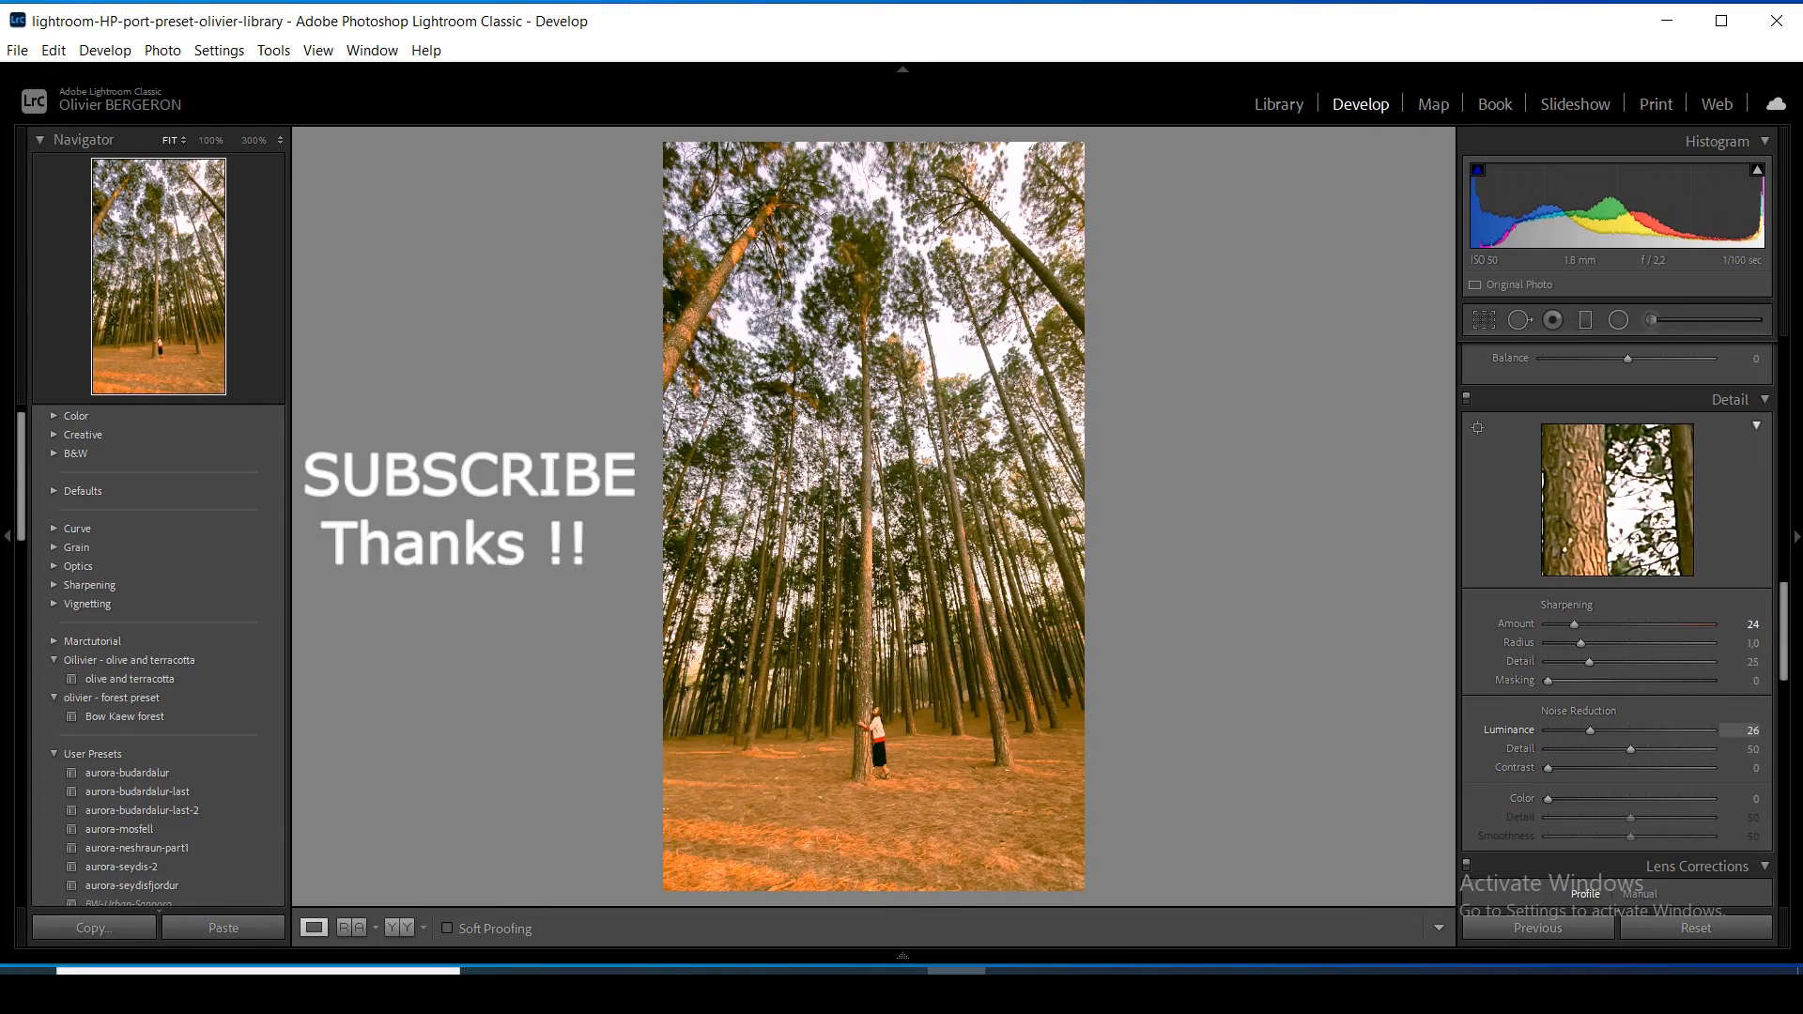
left_click_drag(1548, 798, 1610, 798)
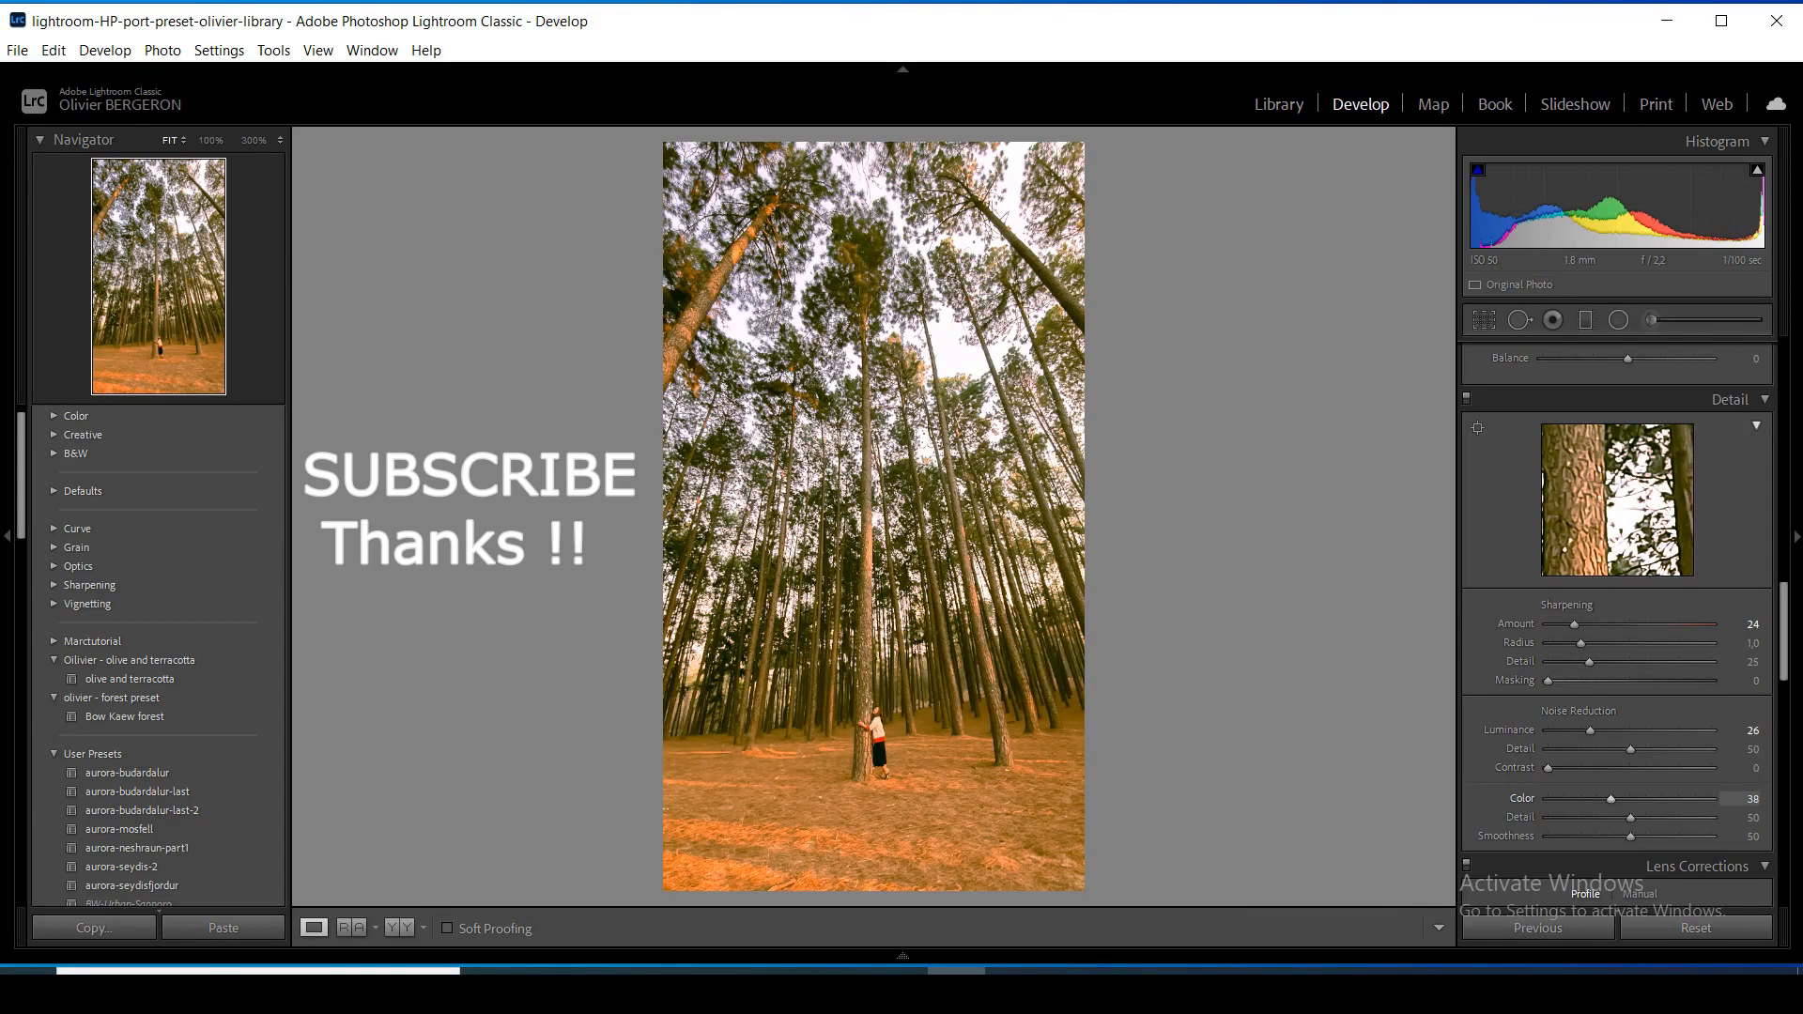
Save the current settings as a new develop preset named "olive and terracotta v2" in the olive and terracotta group
key("alt+d")
key("Down")
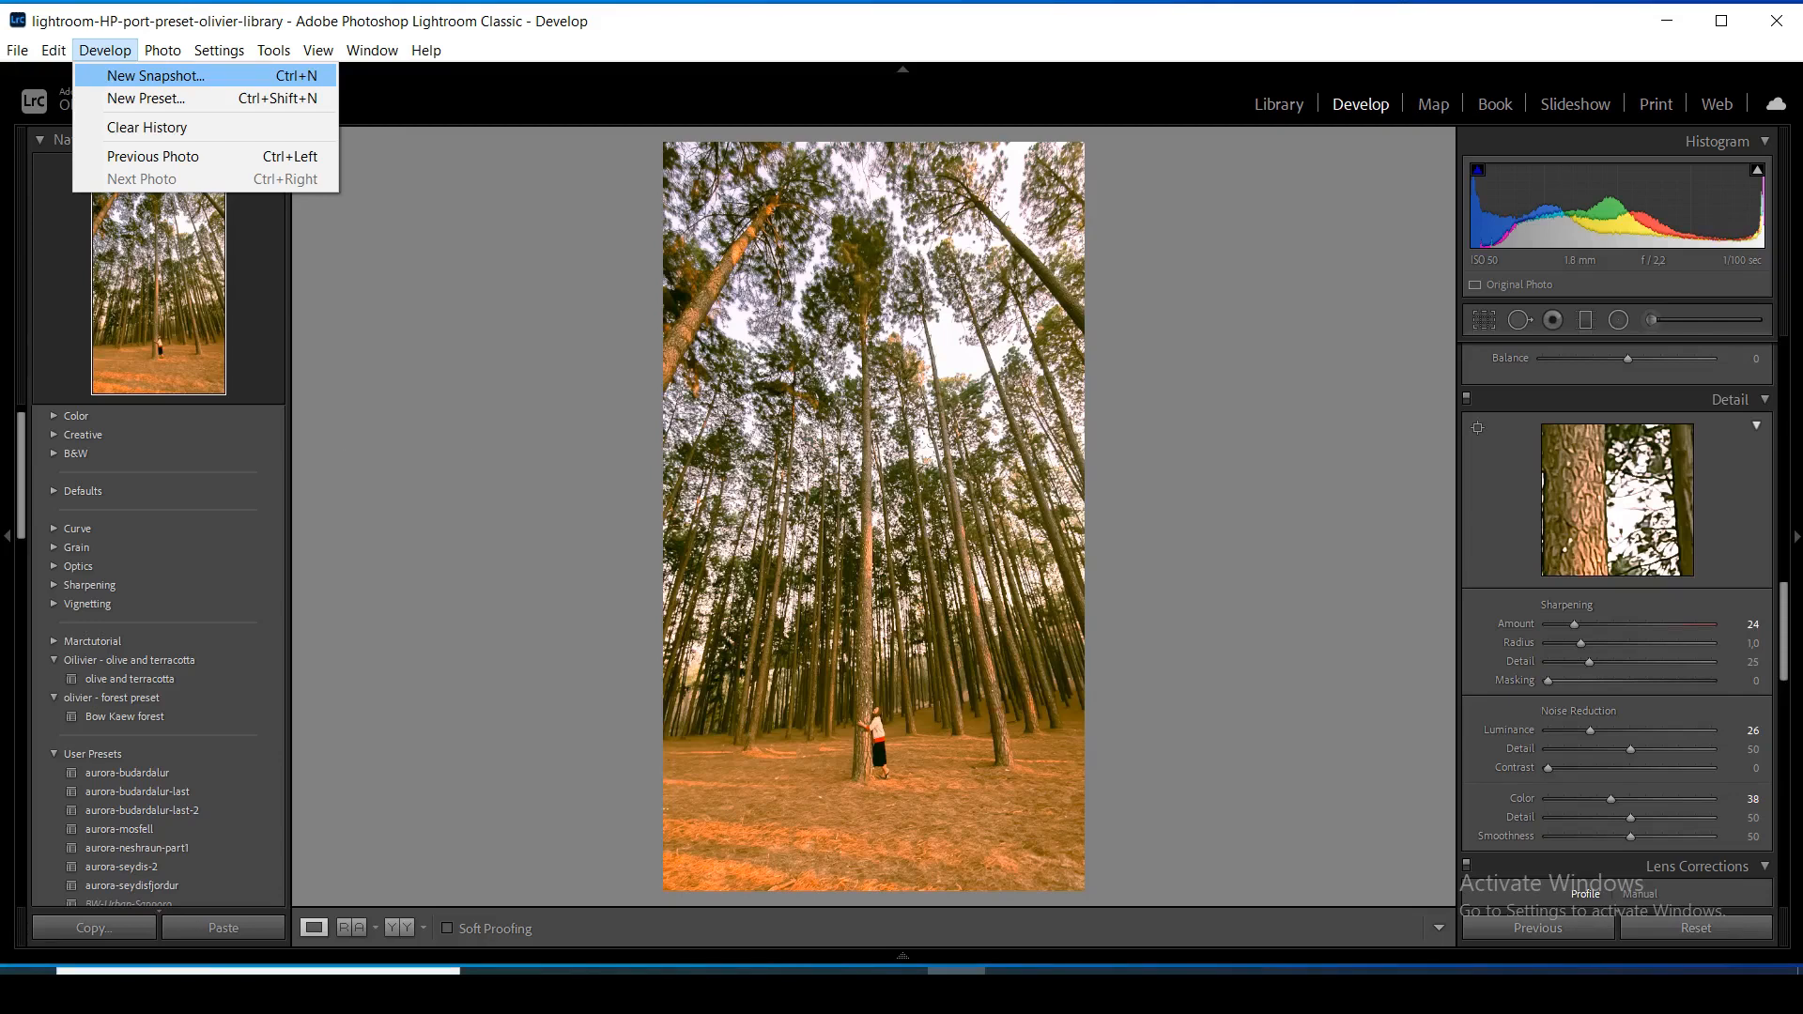
key("Down")
key("Return")
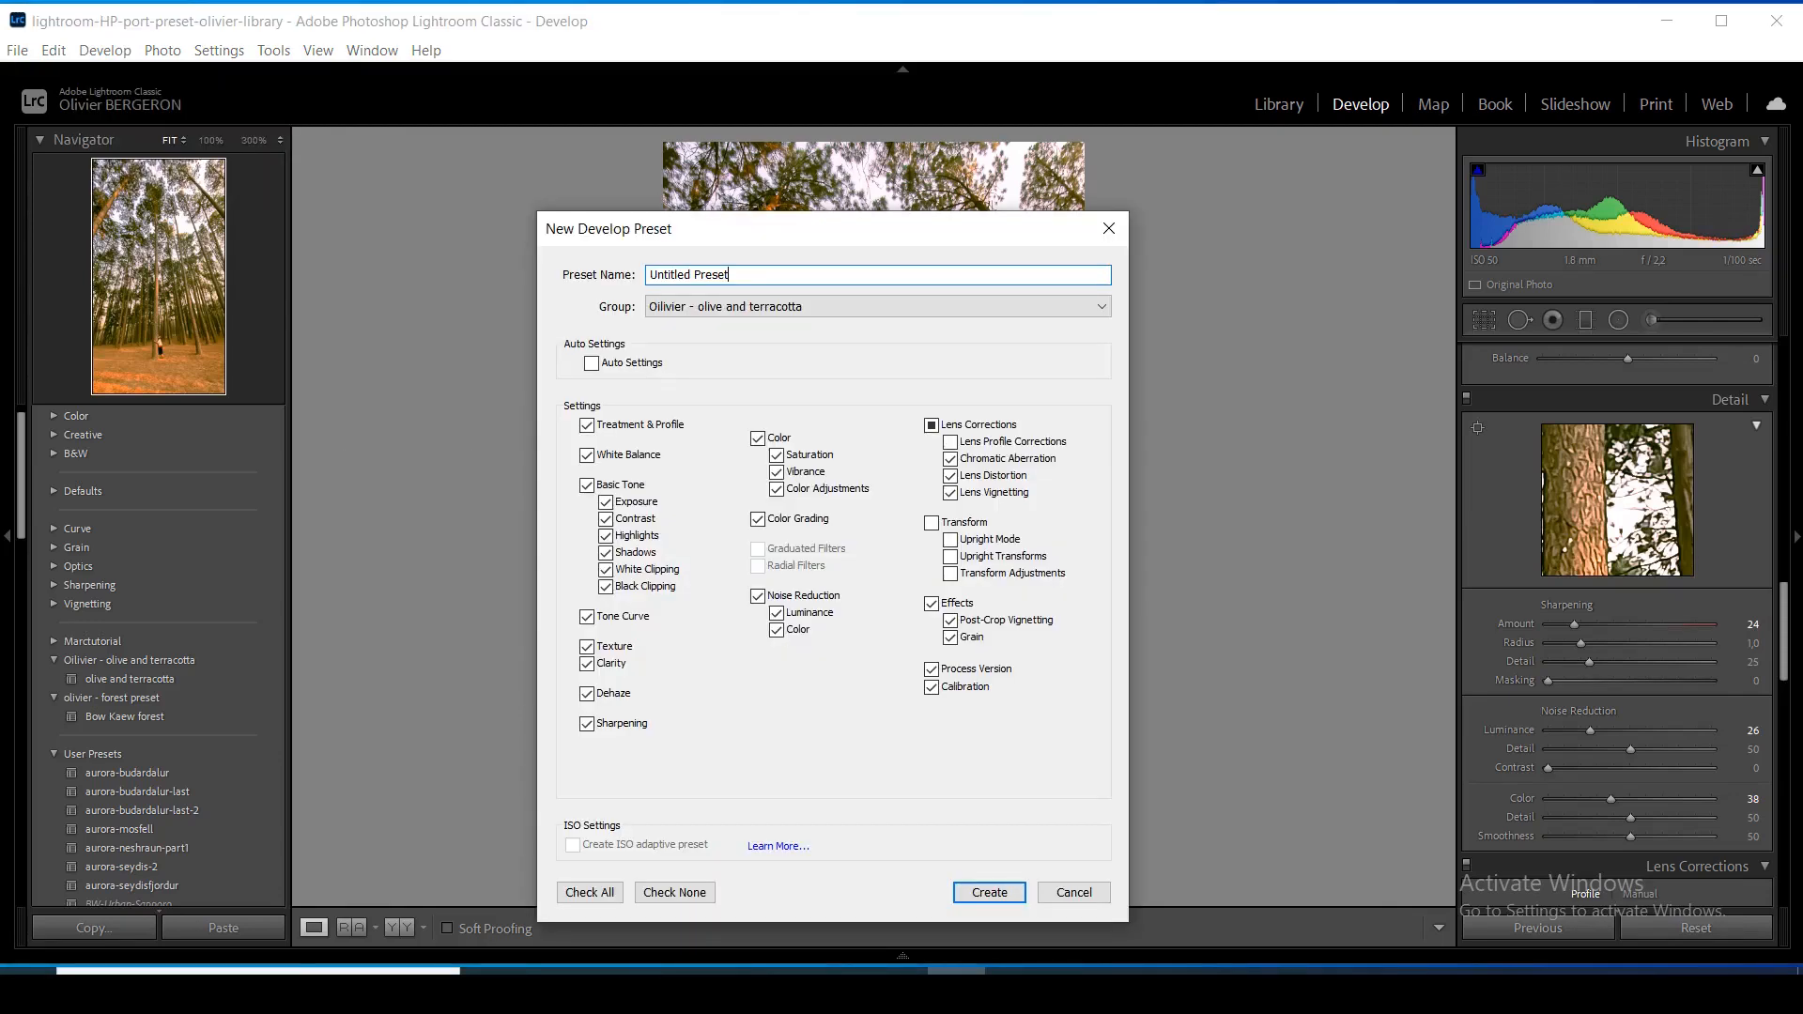
type("olive and terracoo")
key("BackSpace")
key("BackSpace")
key("BackSpace")
key("BackSpace")
key("BackSpace")
key("BackSpace")
key("BackSpace")
key("BackSpace")
key("BackSpace")
key("BackSpace")
key("BackSpace")
key("BackSpace")
key("BackSpace")
key("BackSpace")
key("BackSpace")
key("BackSpace")
key("BackSpace")
key("BackSpace")
key("BackSpace")
key("BackSpace")
type("olive")
type("nd terracotta v2")
key("Return")
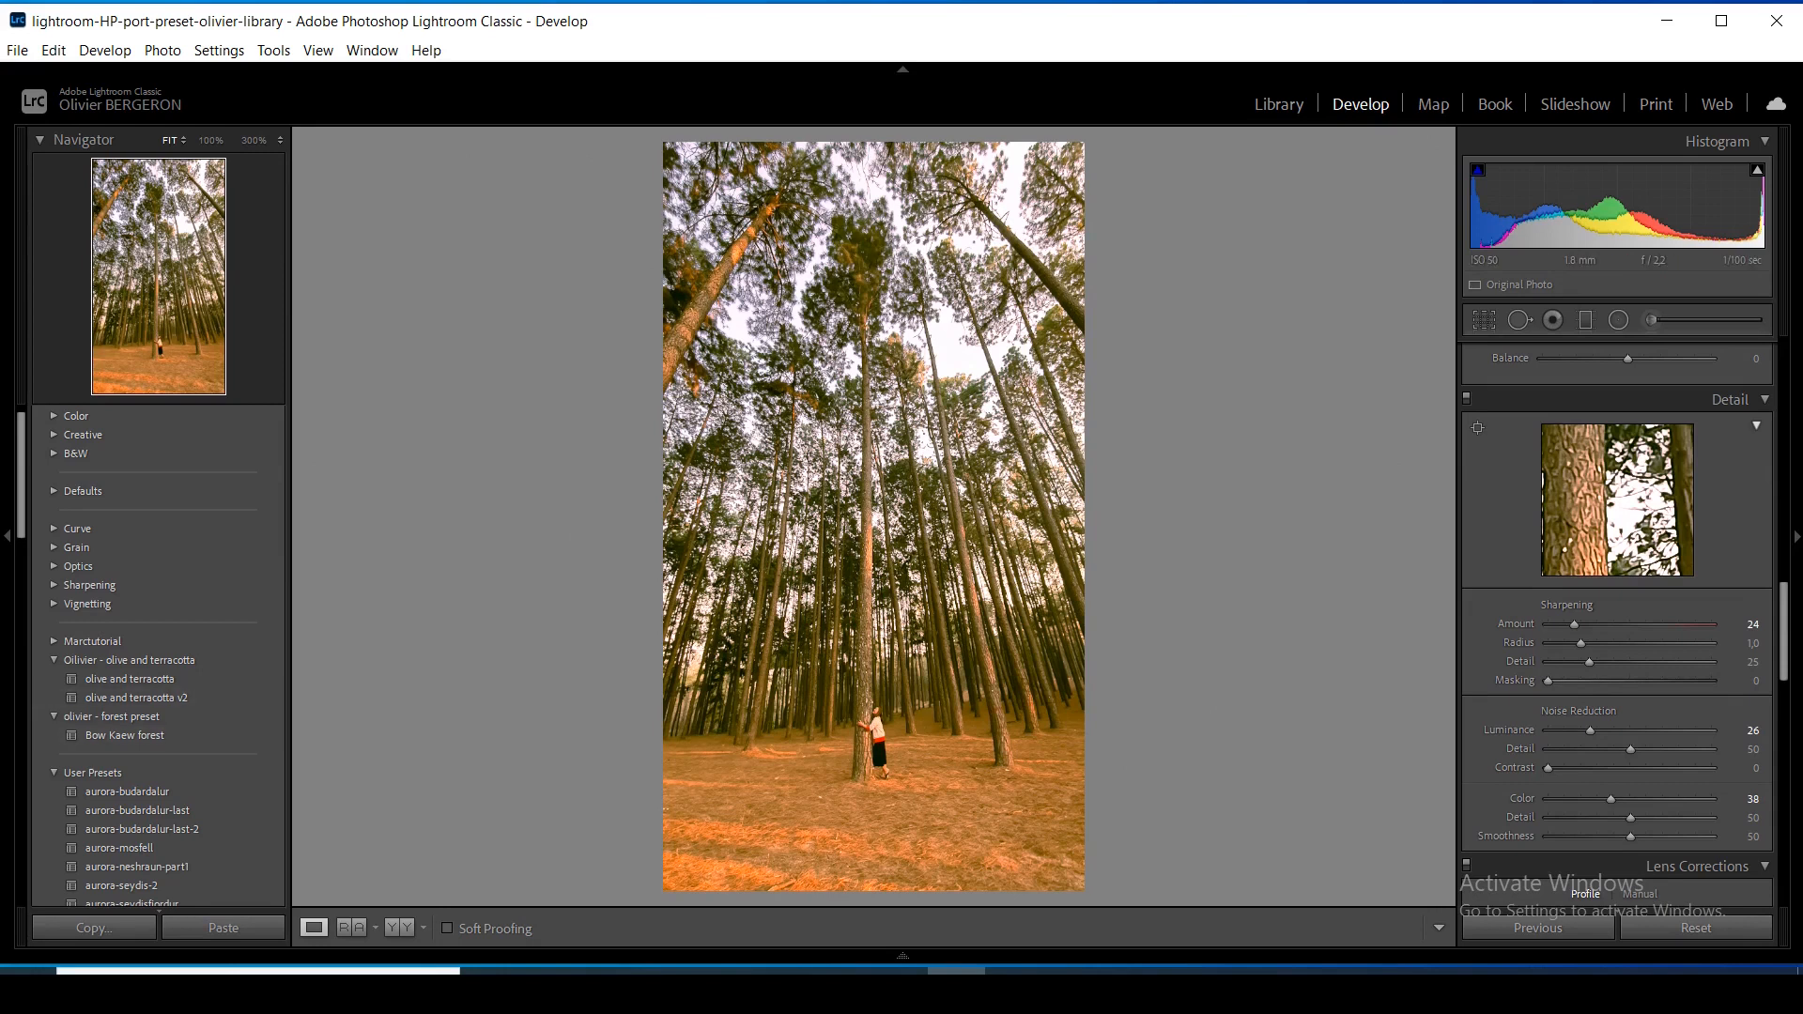
Show the filmstrip and open the fifth photo, the person in black straddling a stone channel
key("F6")
key("y")
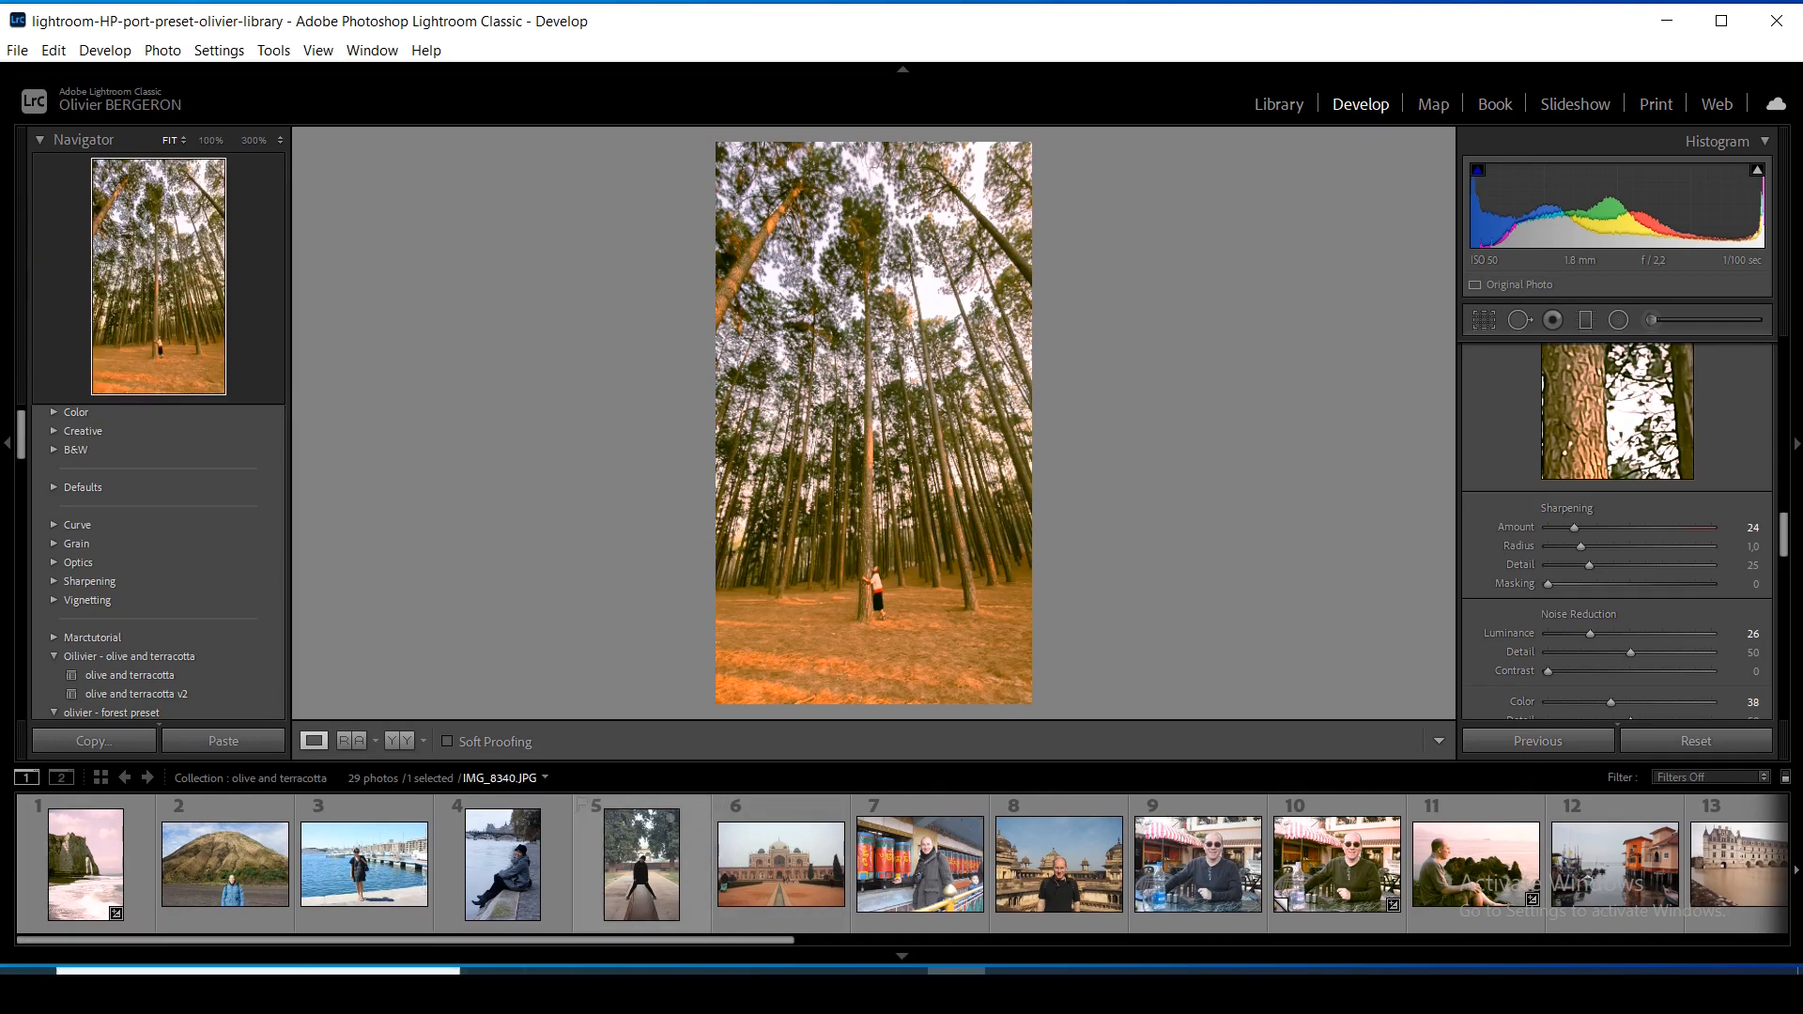
left_click(641, 864)
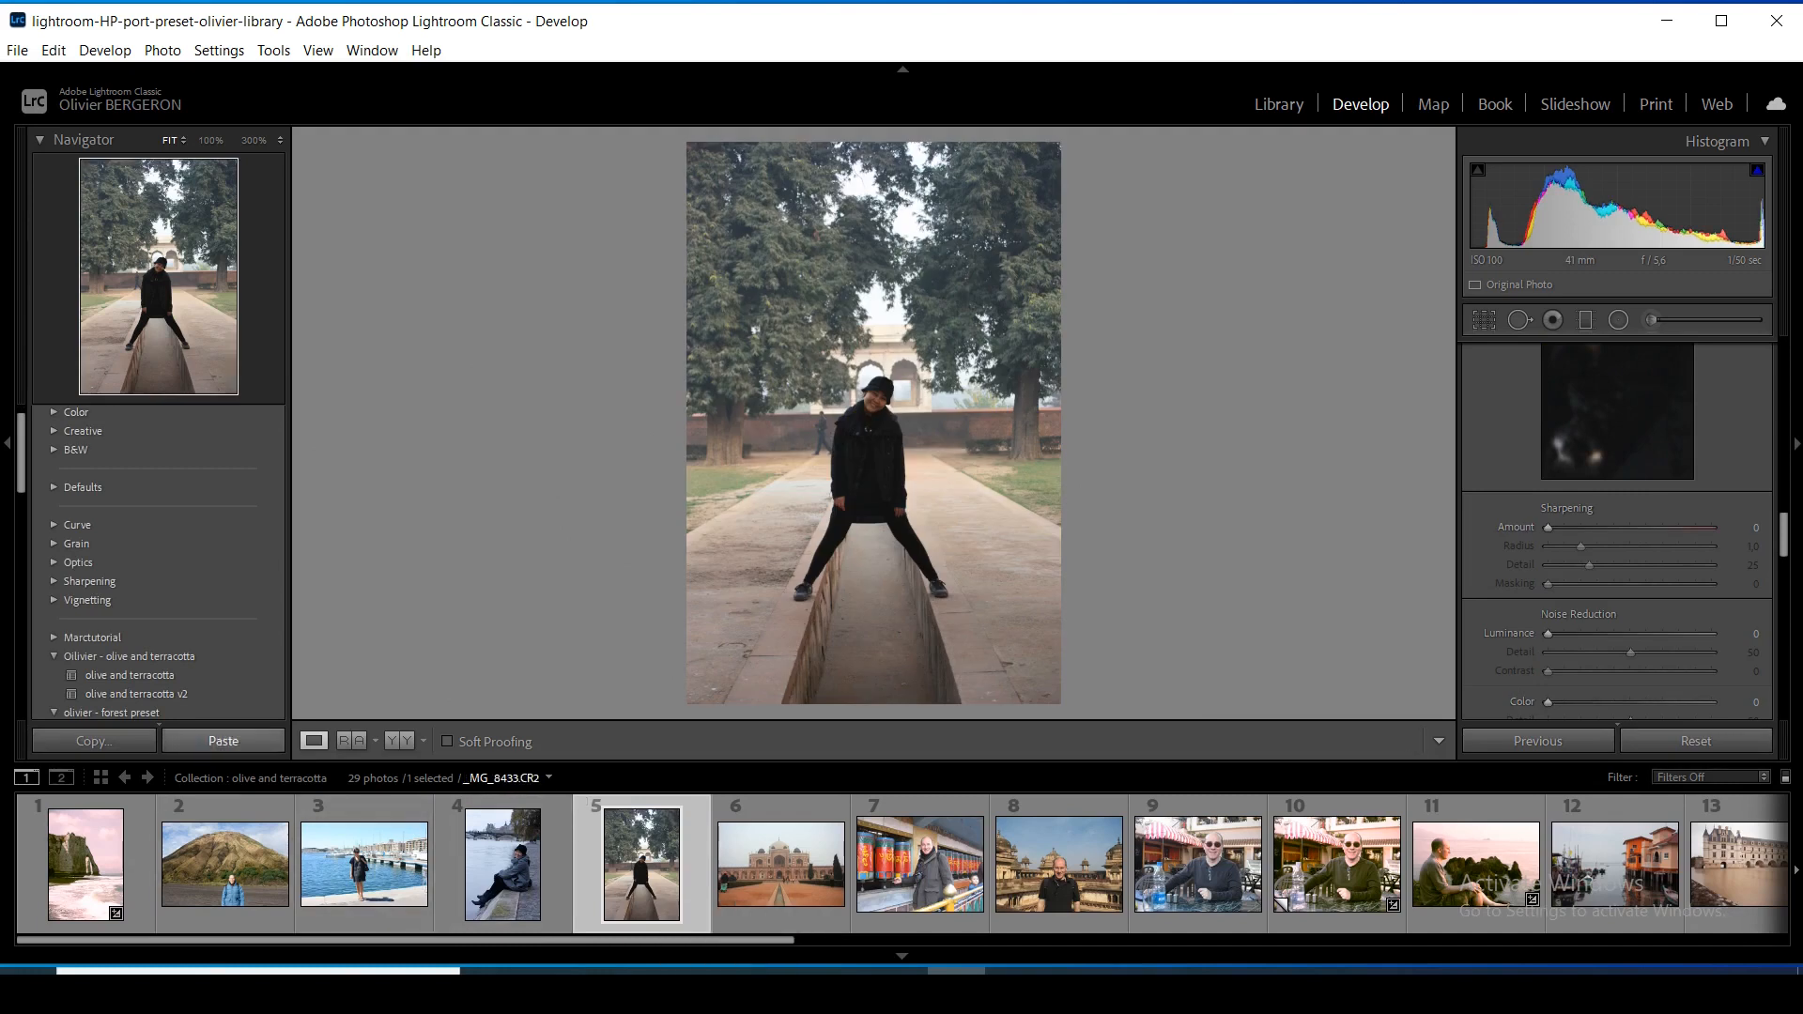
left_click(136, 693)
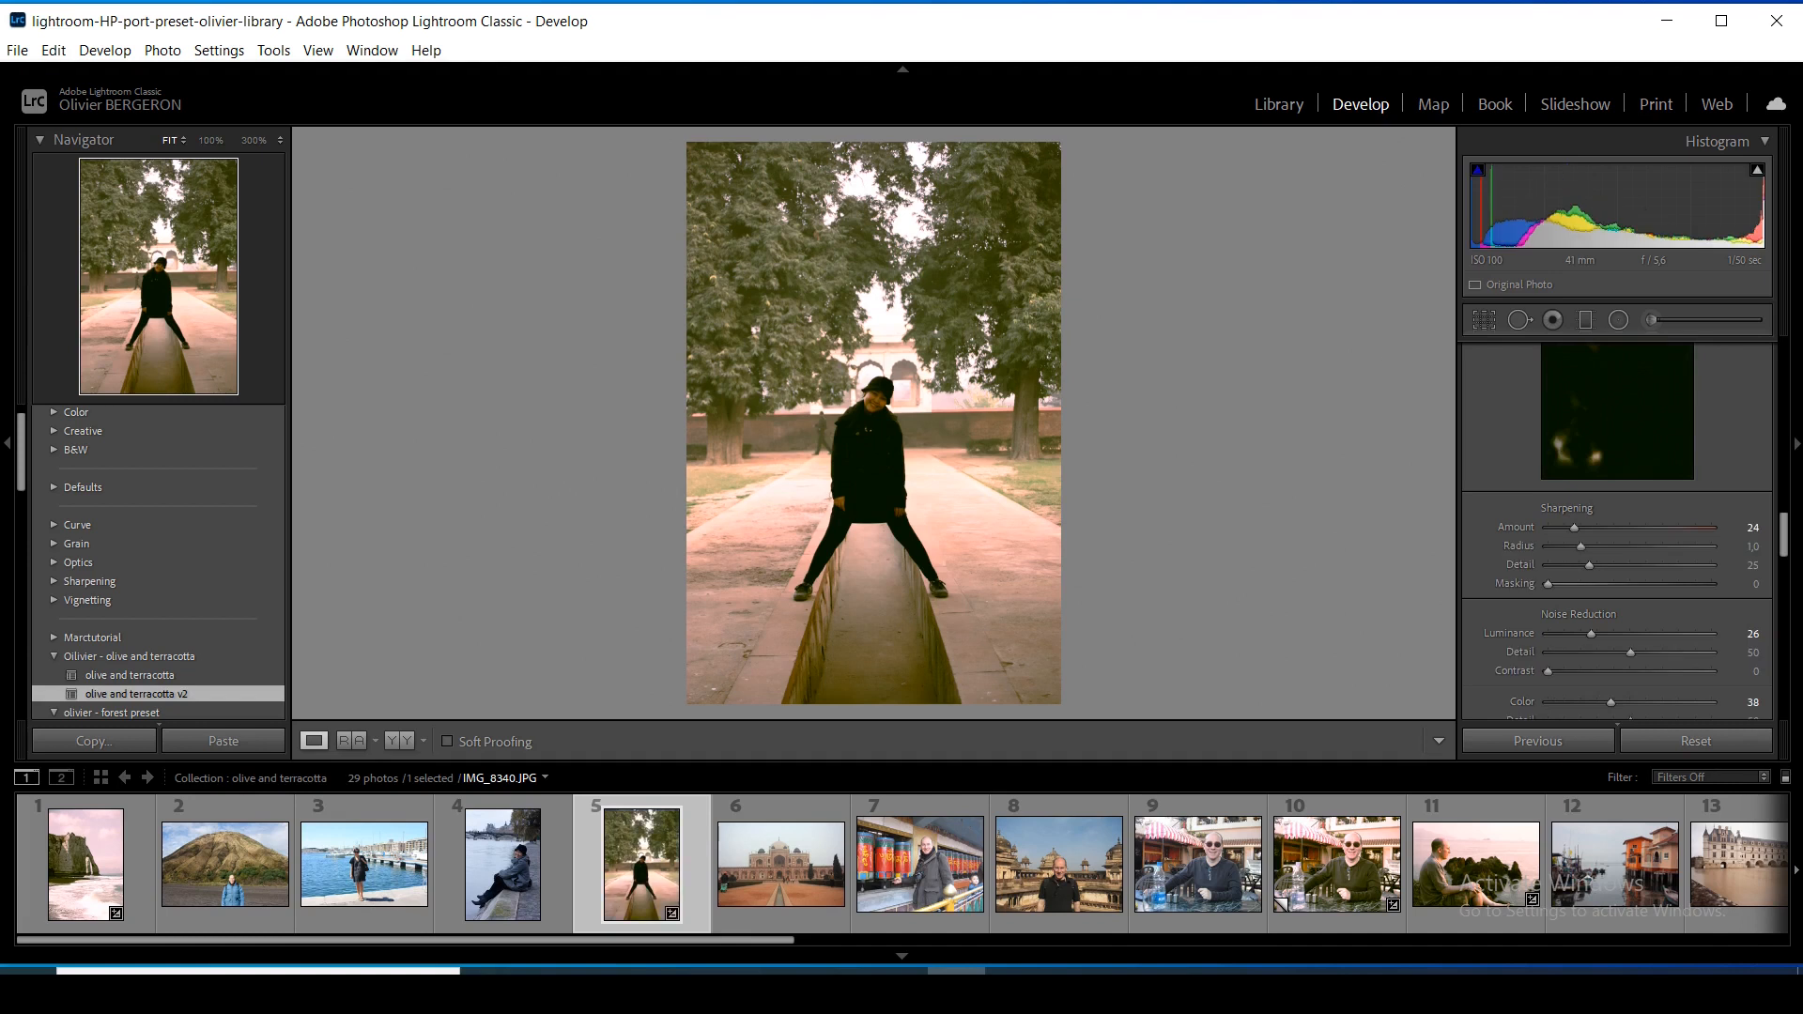
left_click(54, 50)
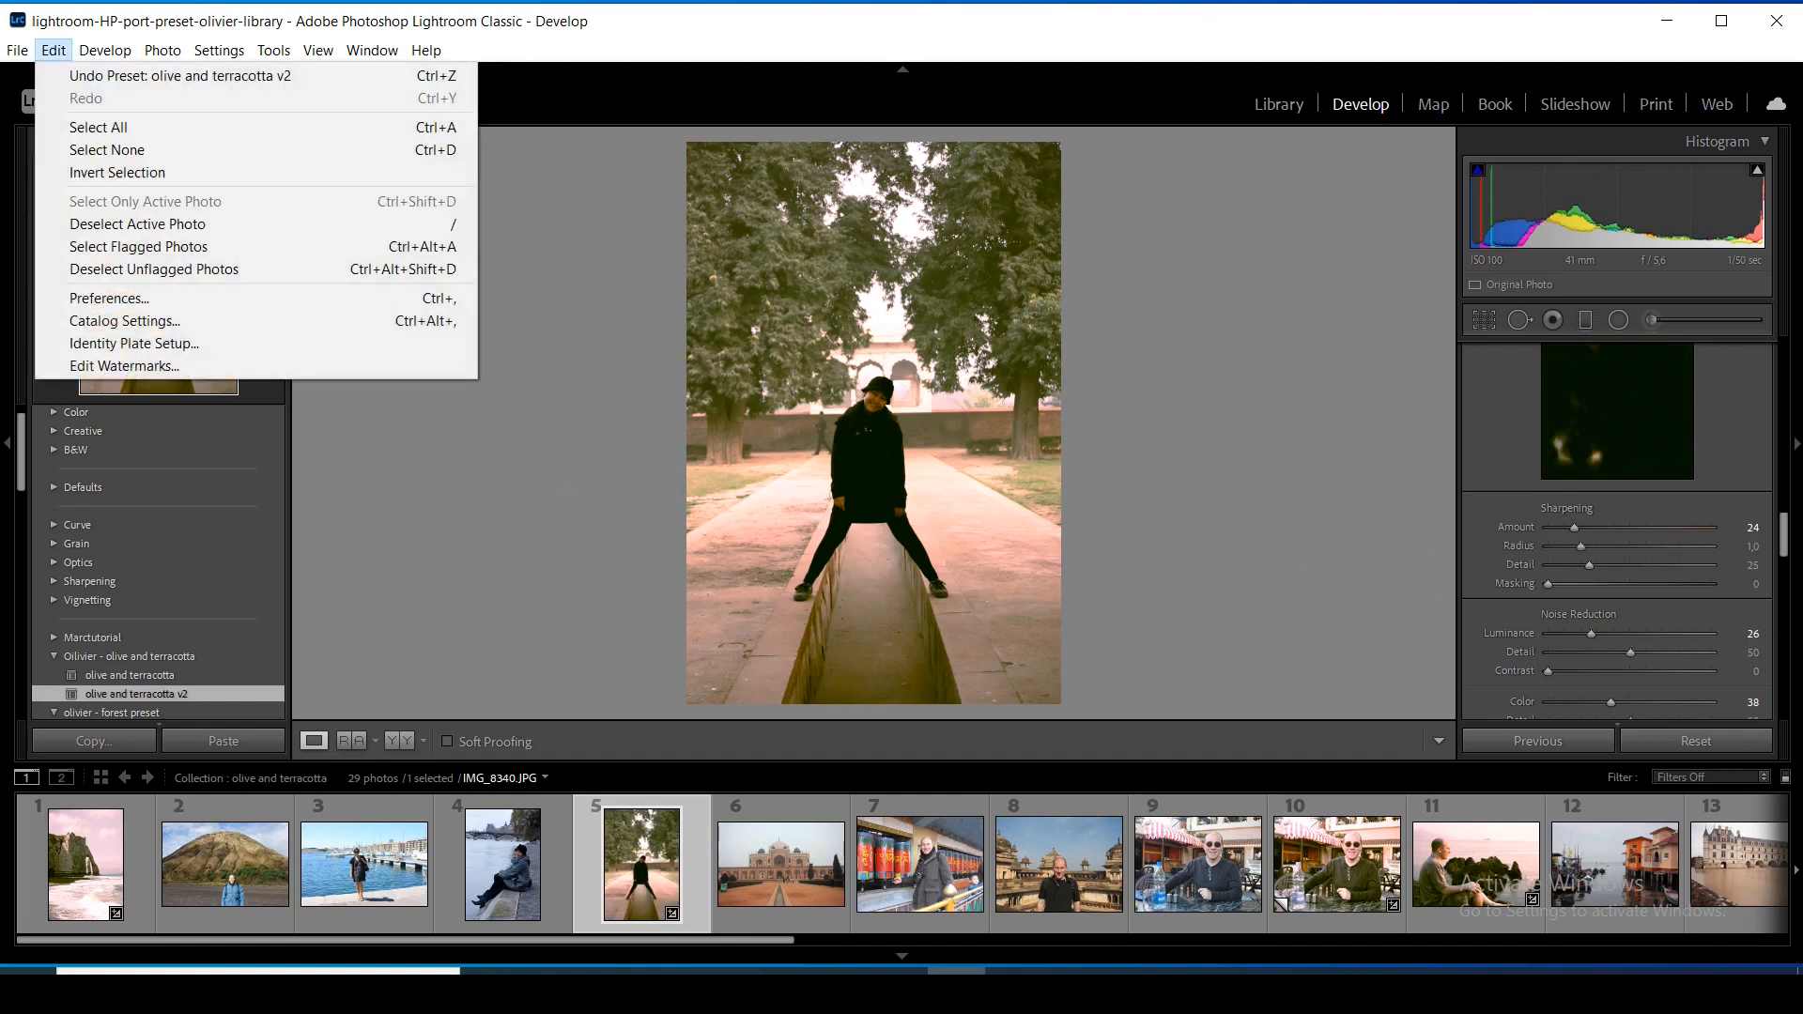
left_click(178, 75)
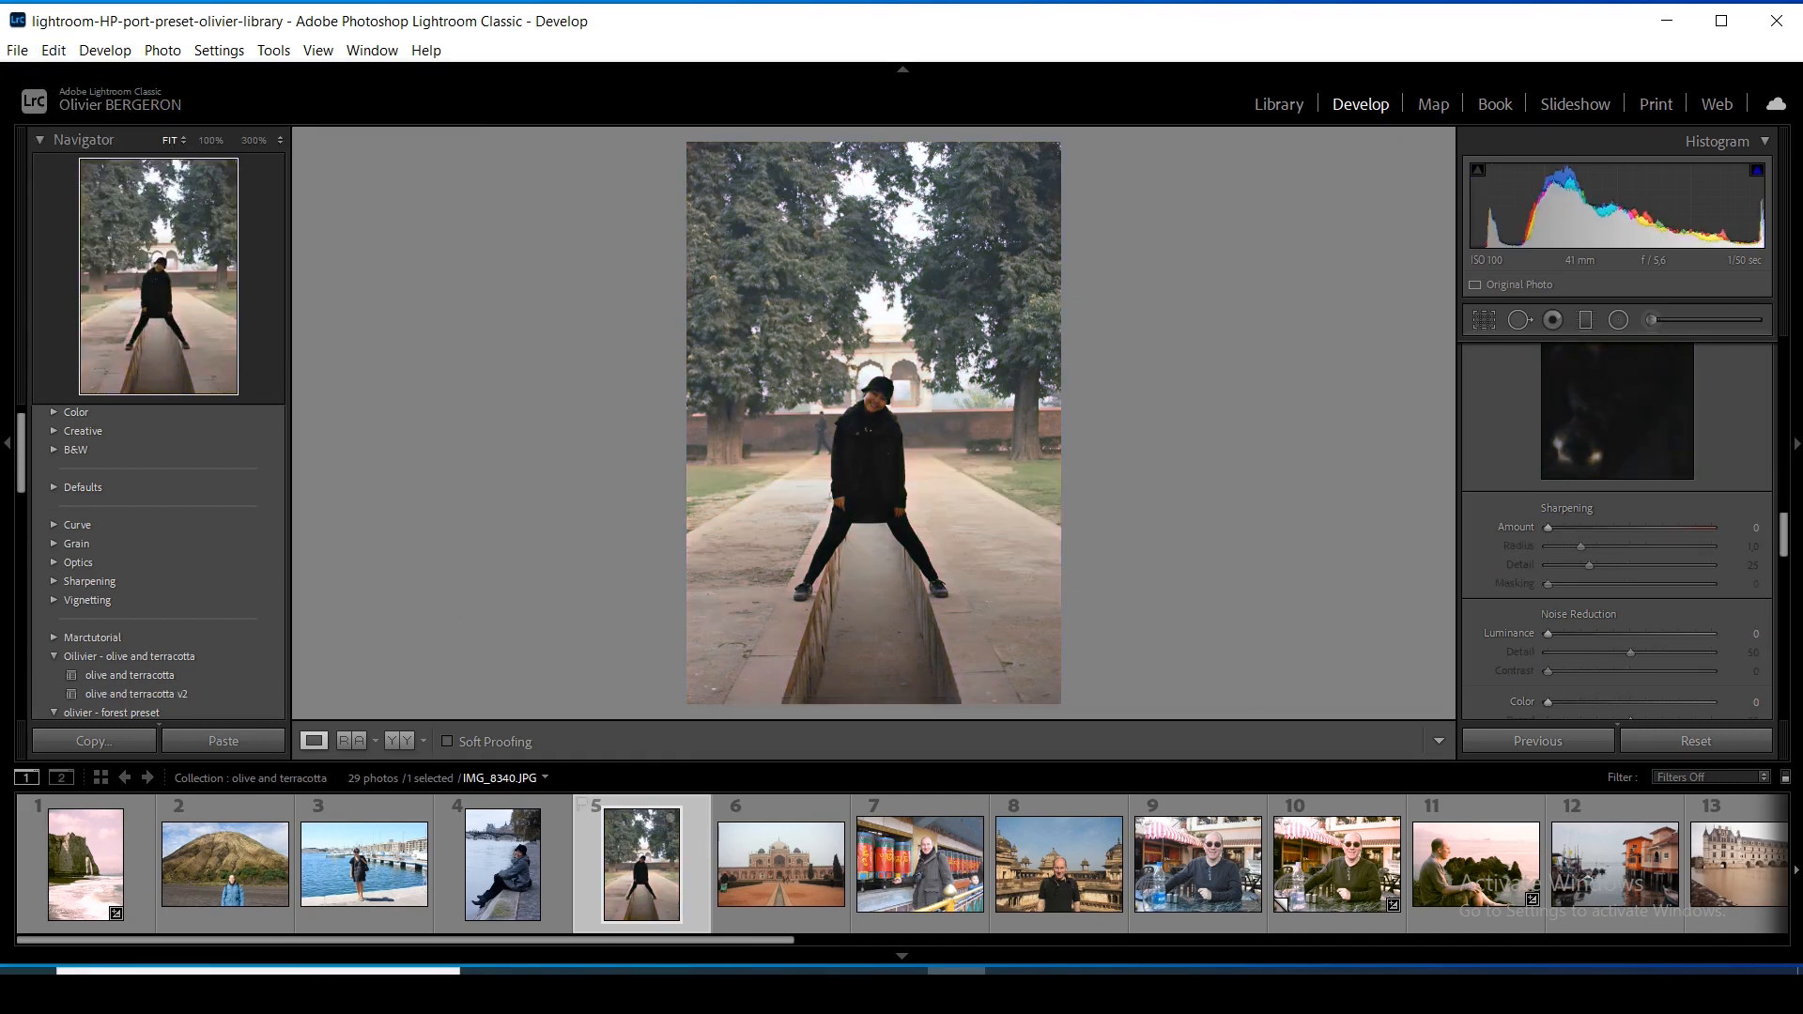
Create a virtual copy of the portrait with the olive and terracotta v2 preset applied, and show it before and after side by side
left_click(162, 50)
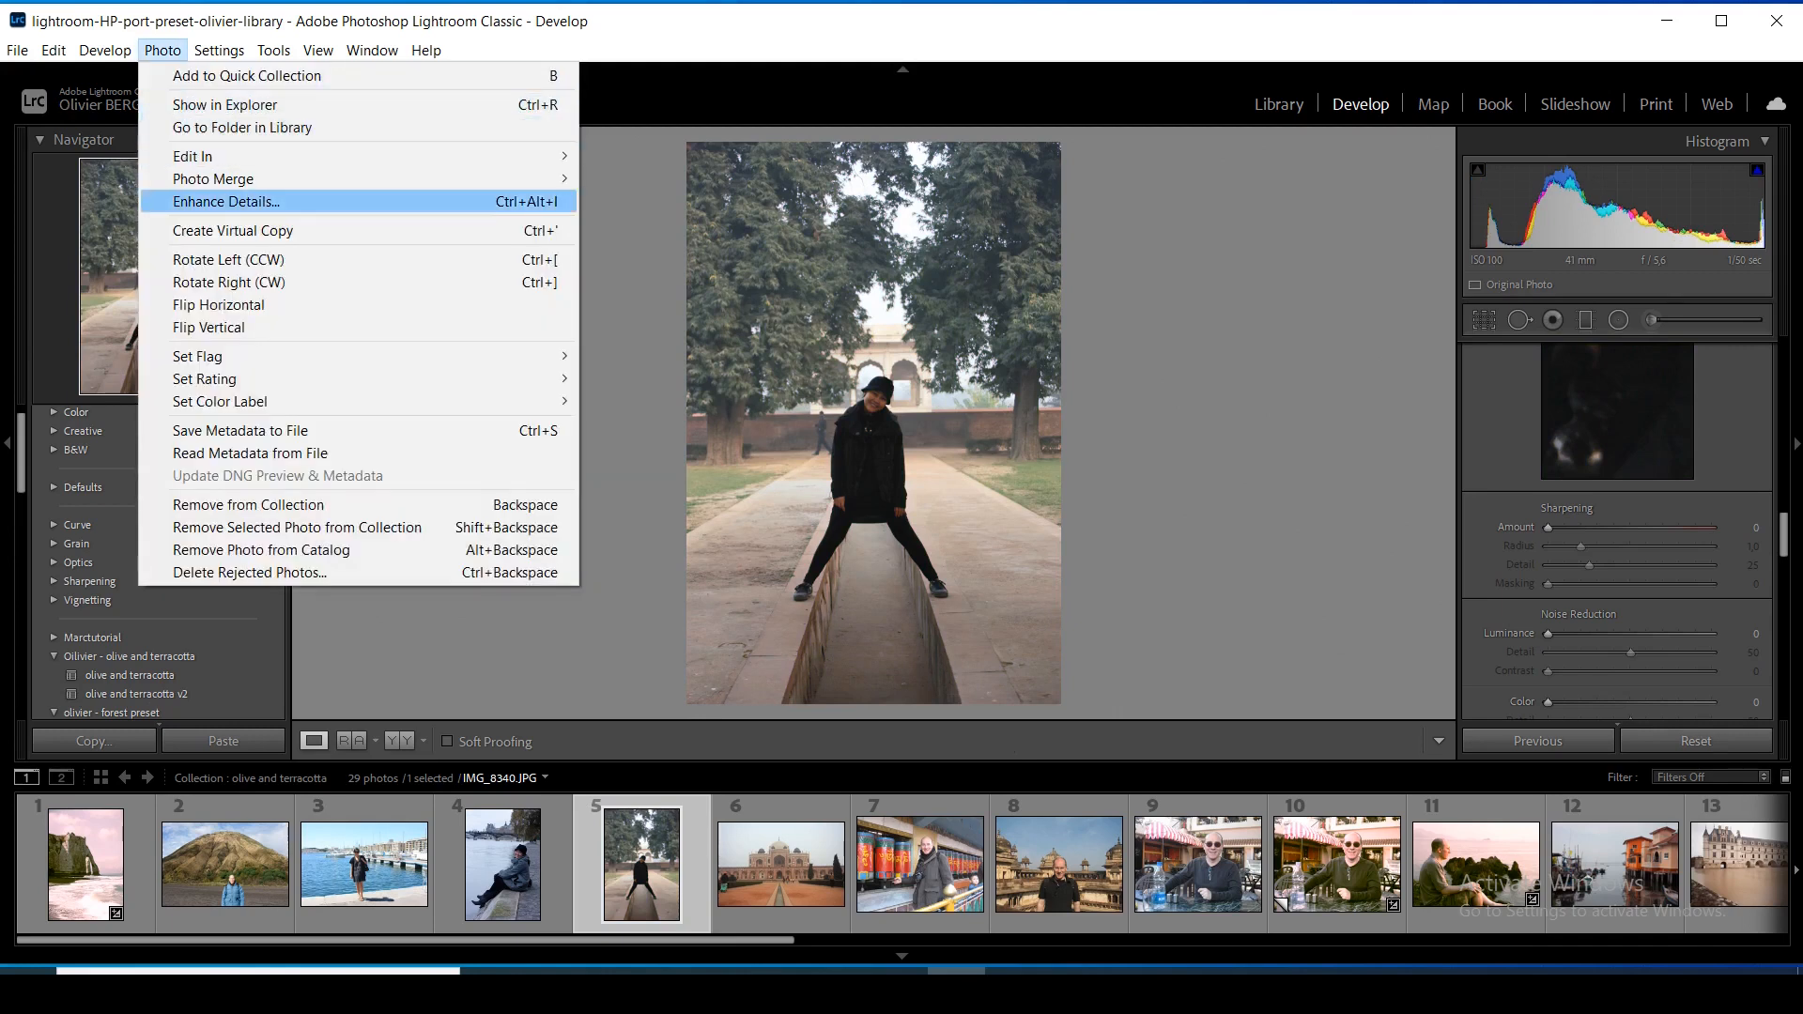
left_click(233, 230)
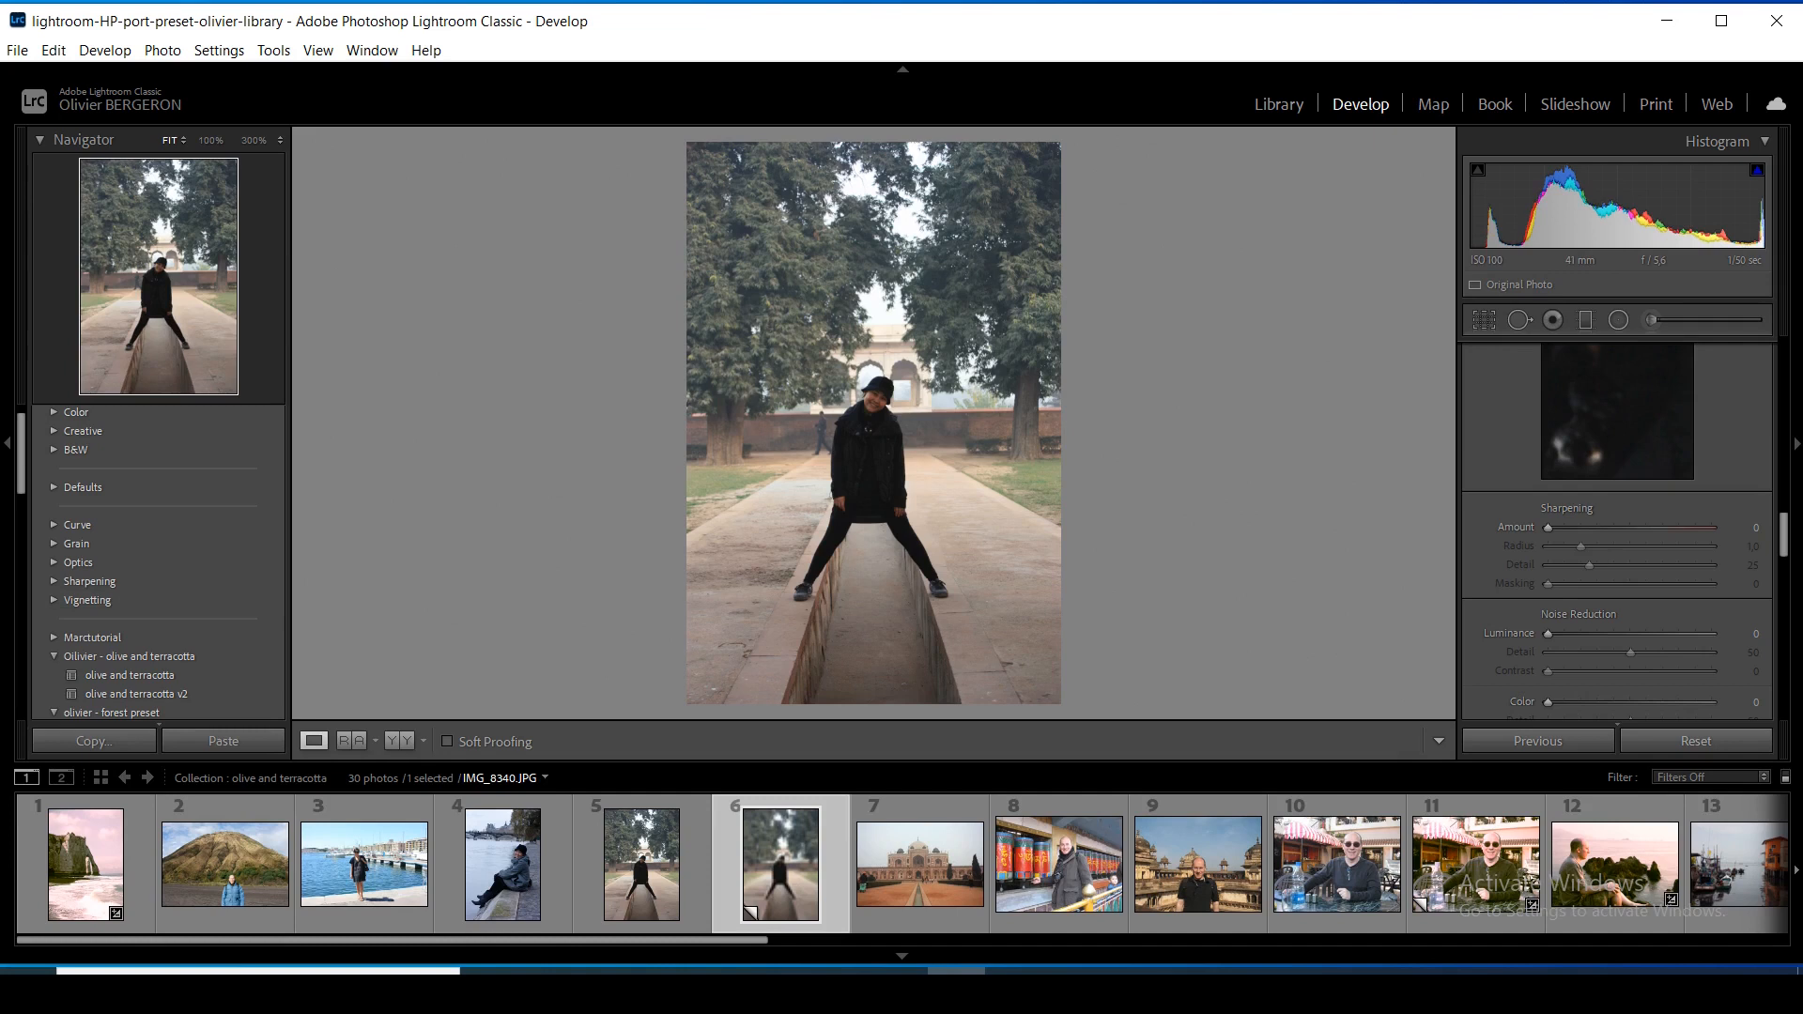
left_click(136, 694)
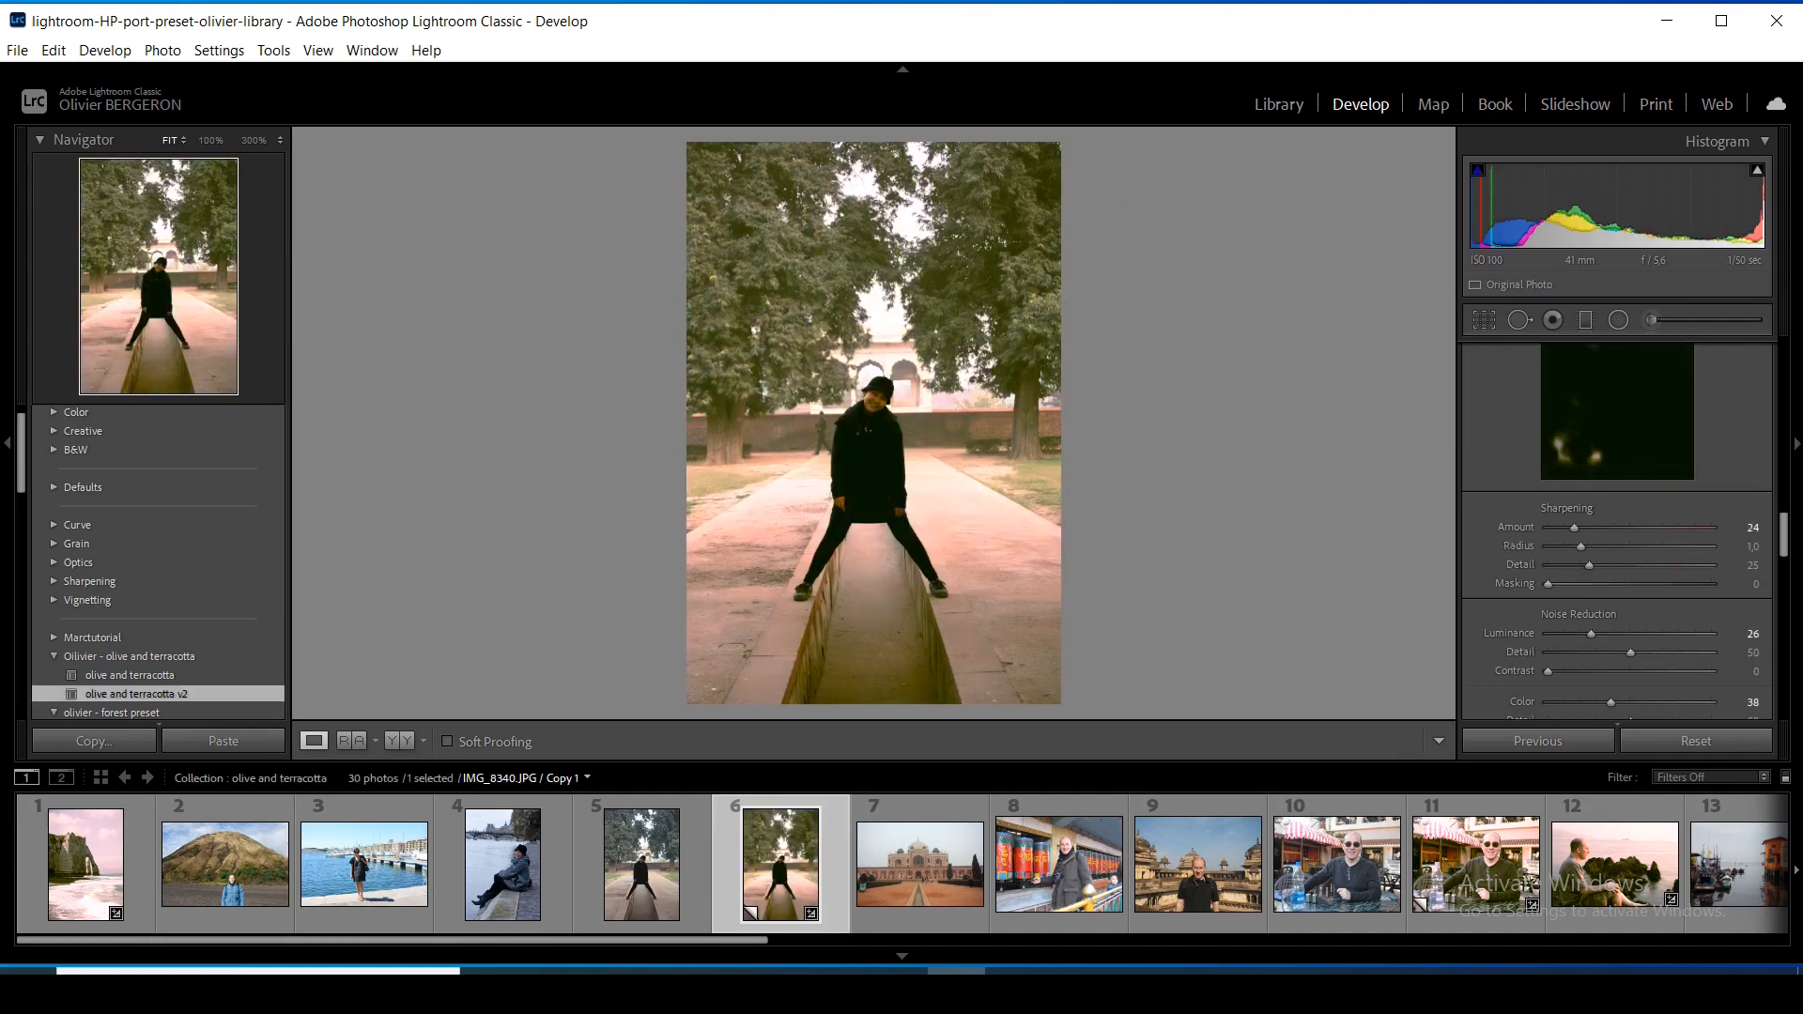
left_click(399, 741)
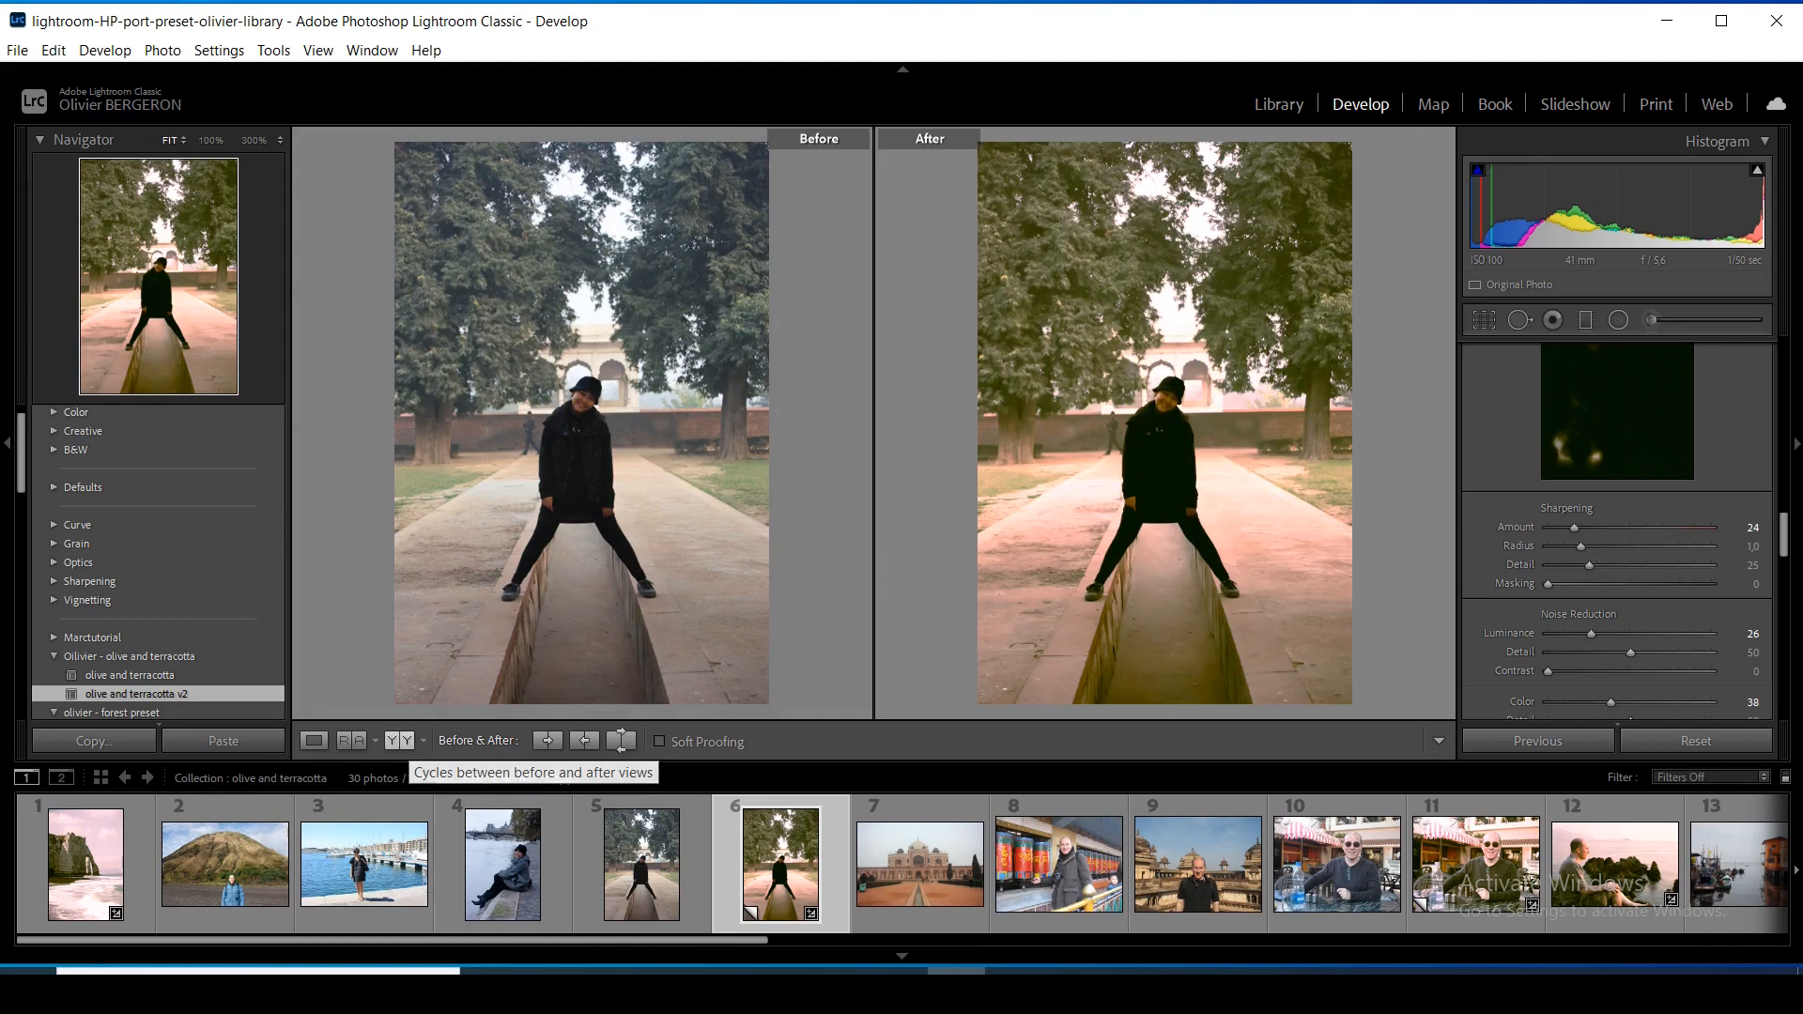
Make a virtual copy of the domed monument photo IMG_8537.JPG and apply the olive and terracotta v2 preset to it
left_click(920, 862)
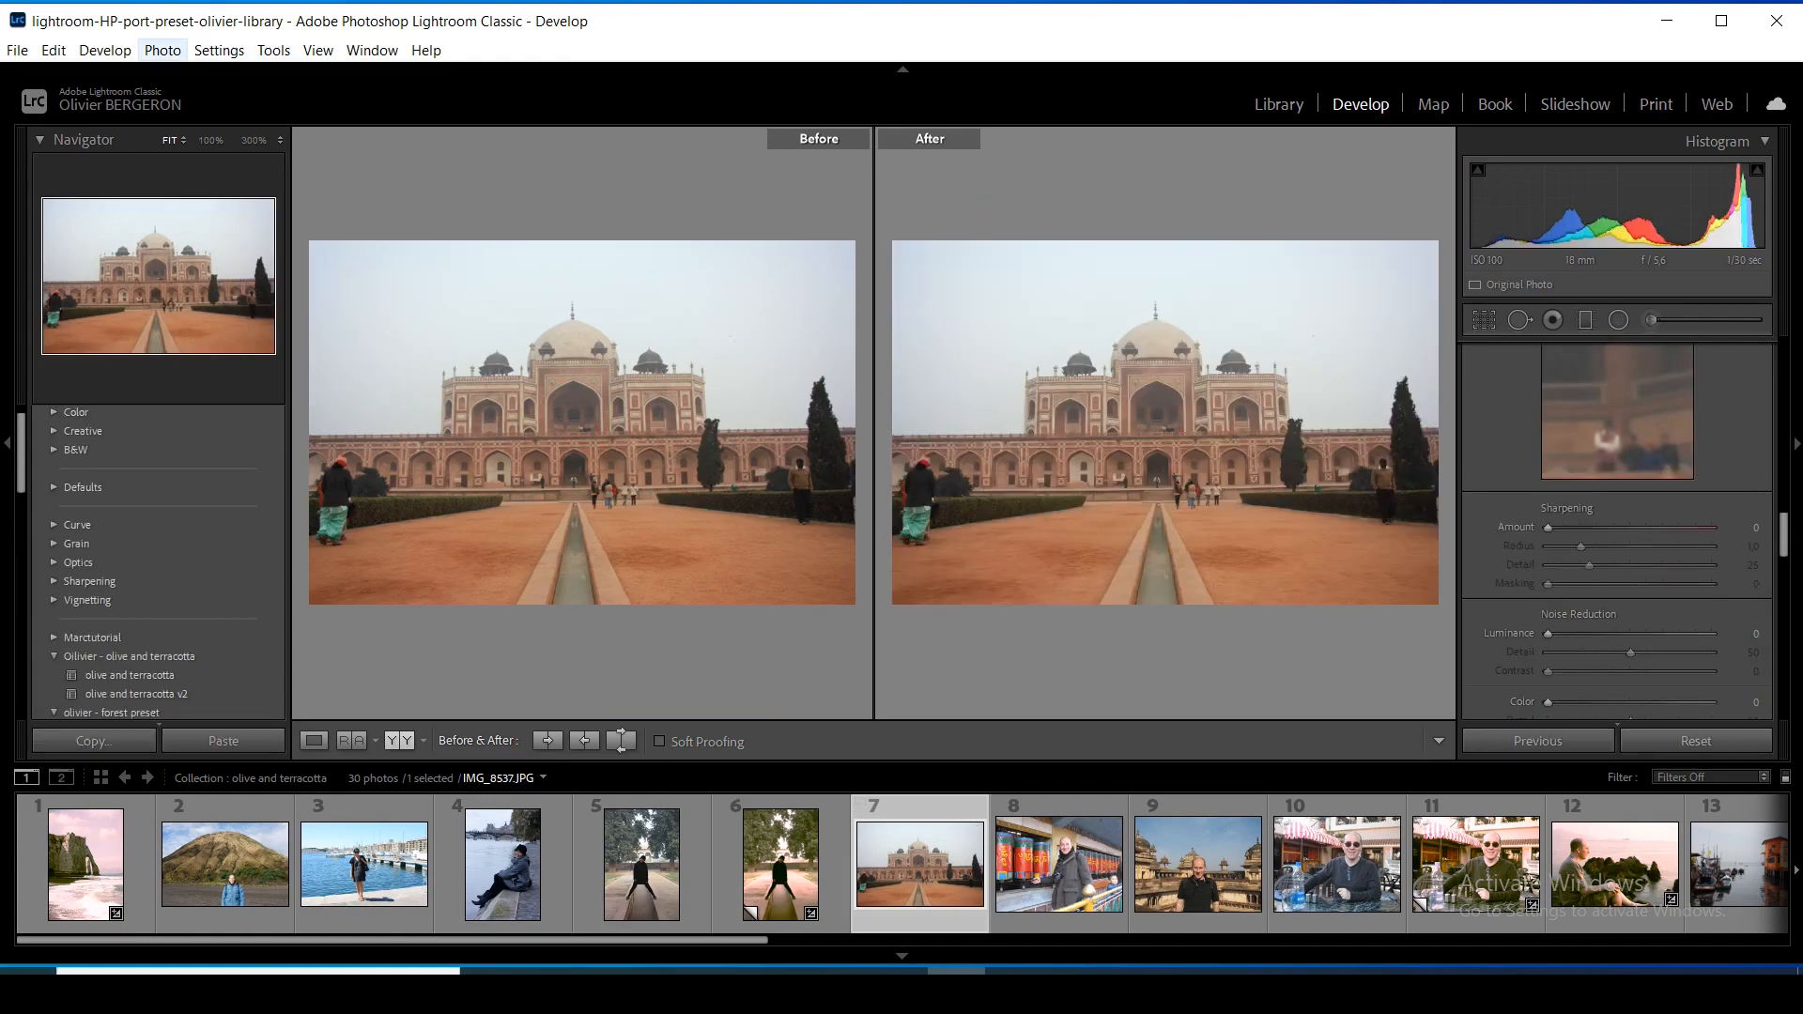
left_click(162, 49)
left_click(216, 230)
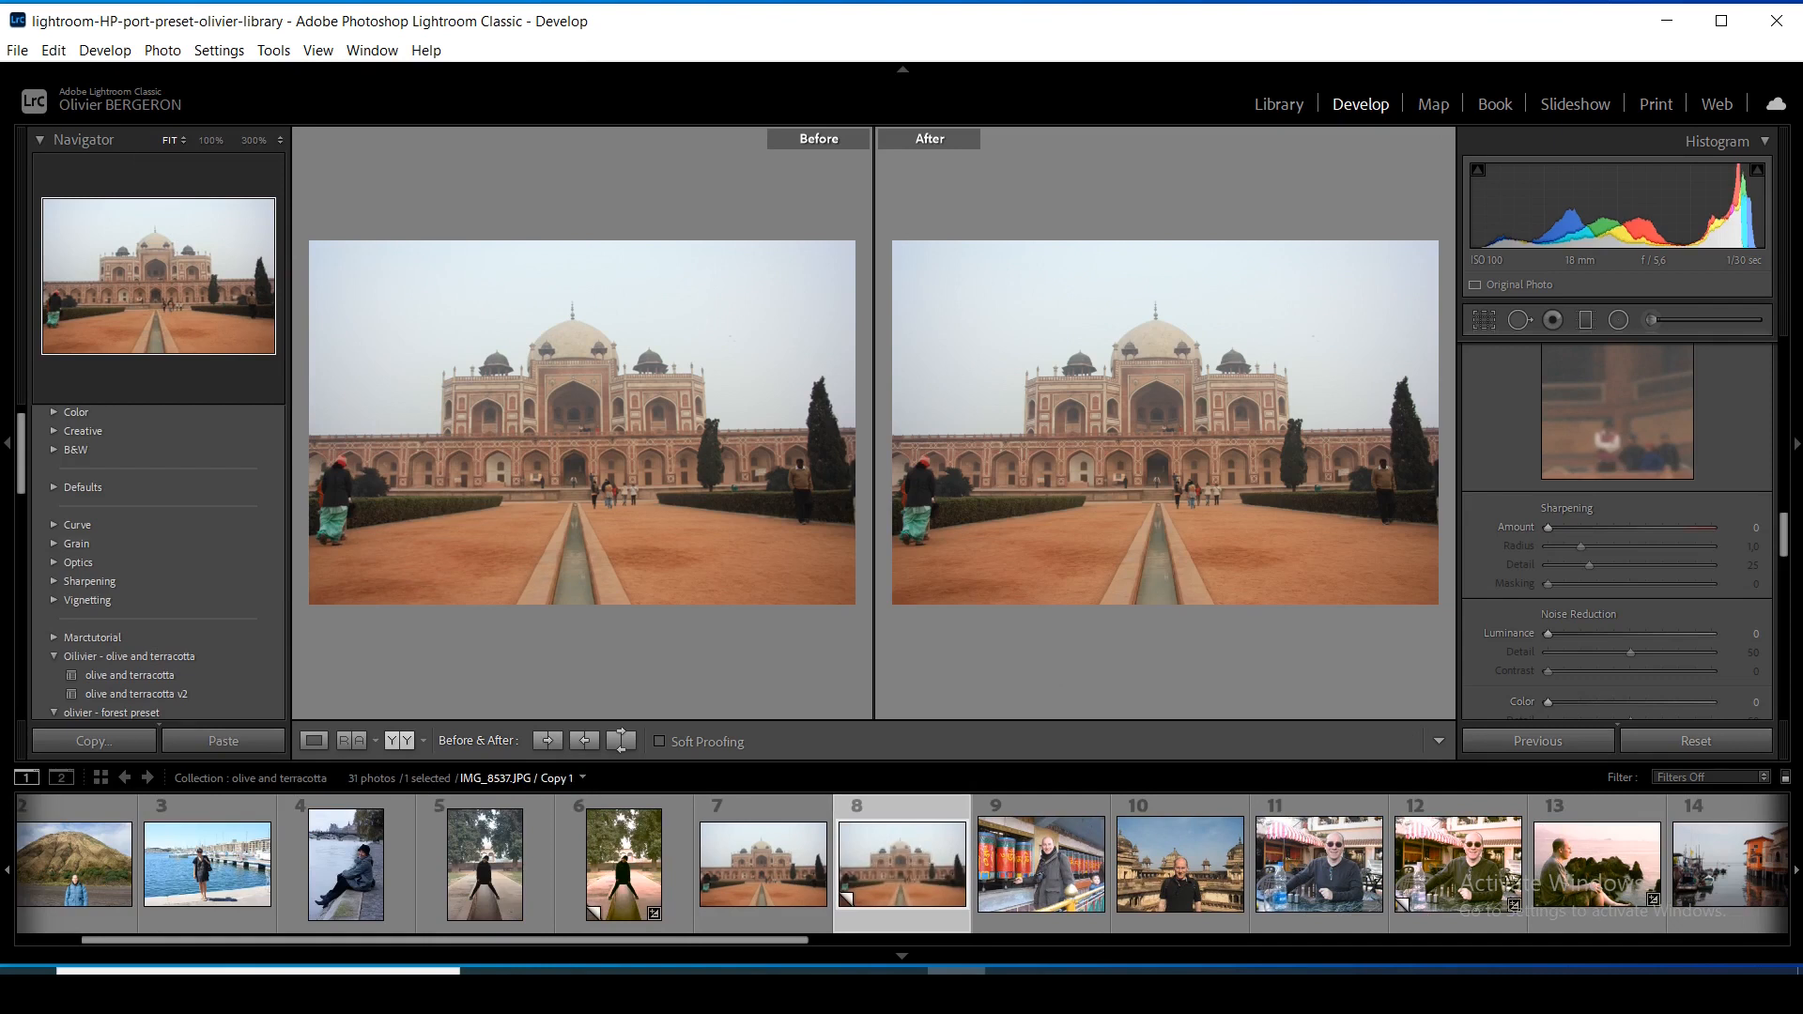
left_click(136, 694)
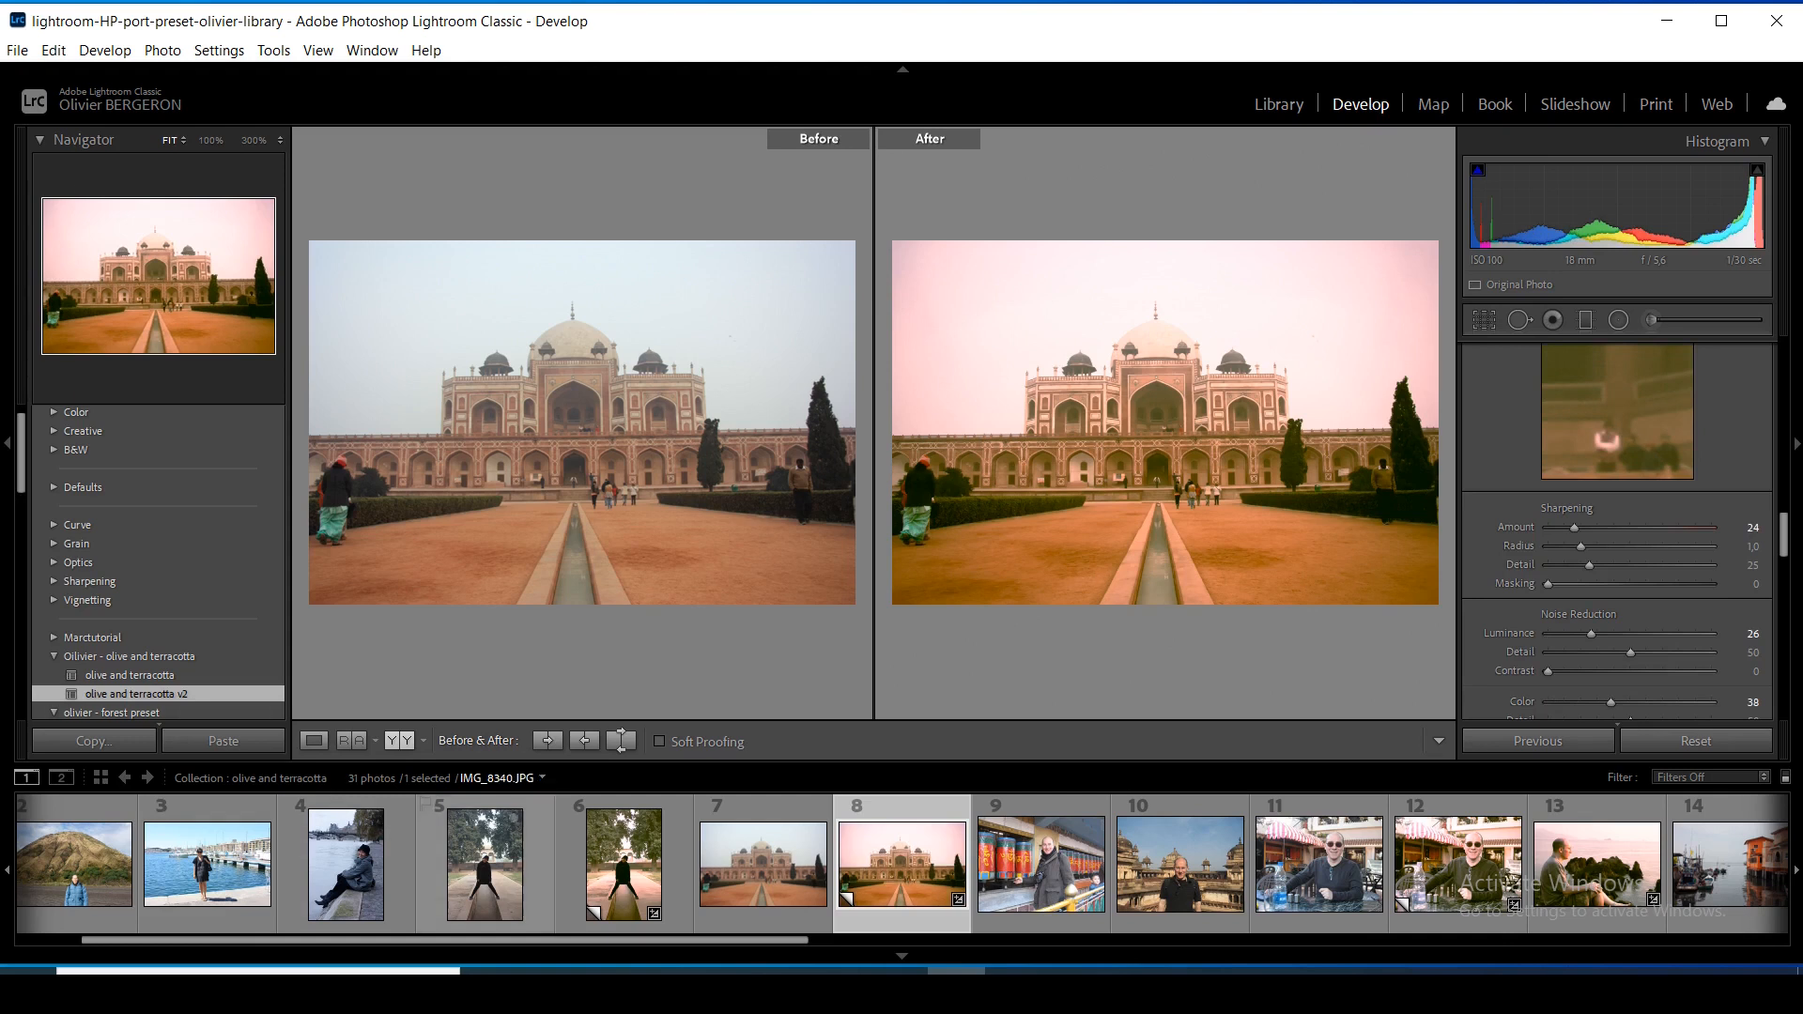
Make a virtual copy of IMG_9751.JPG, the man in black before the domed temples, and apply the olive and terracotta v2 preset
scroll(902, 864, "down", 5)
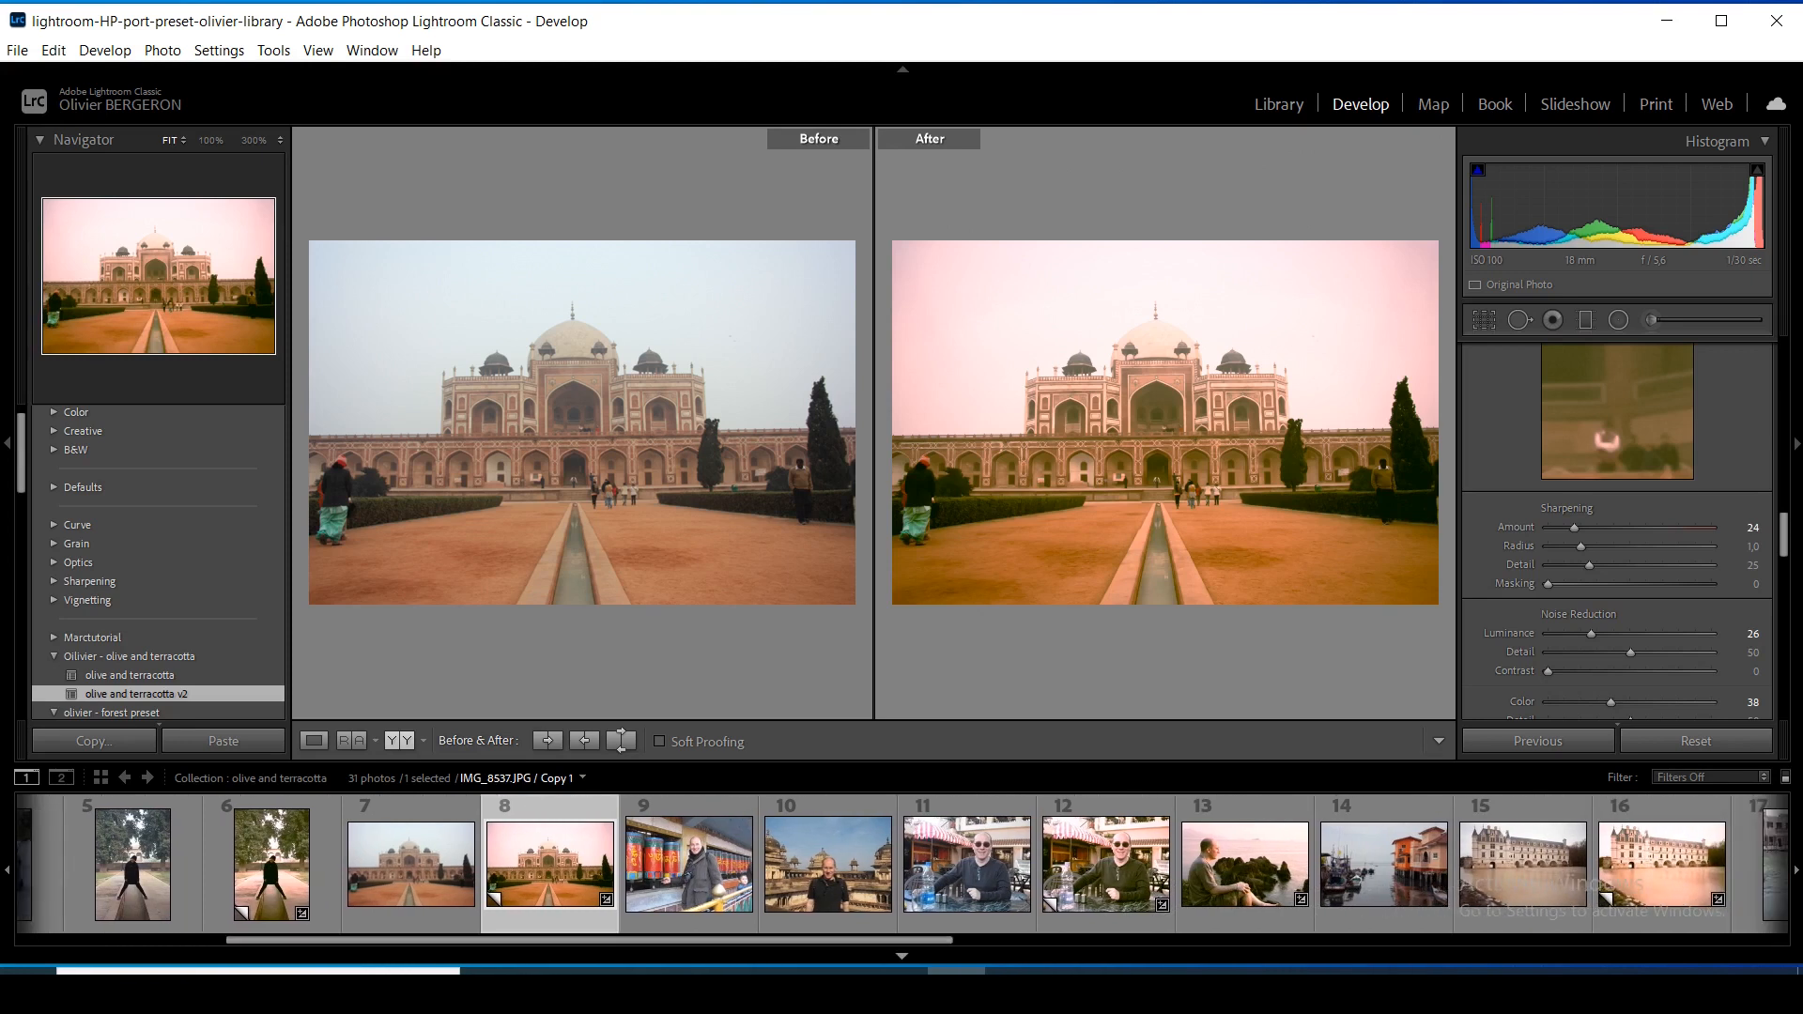
left_click(827, 864)
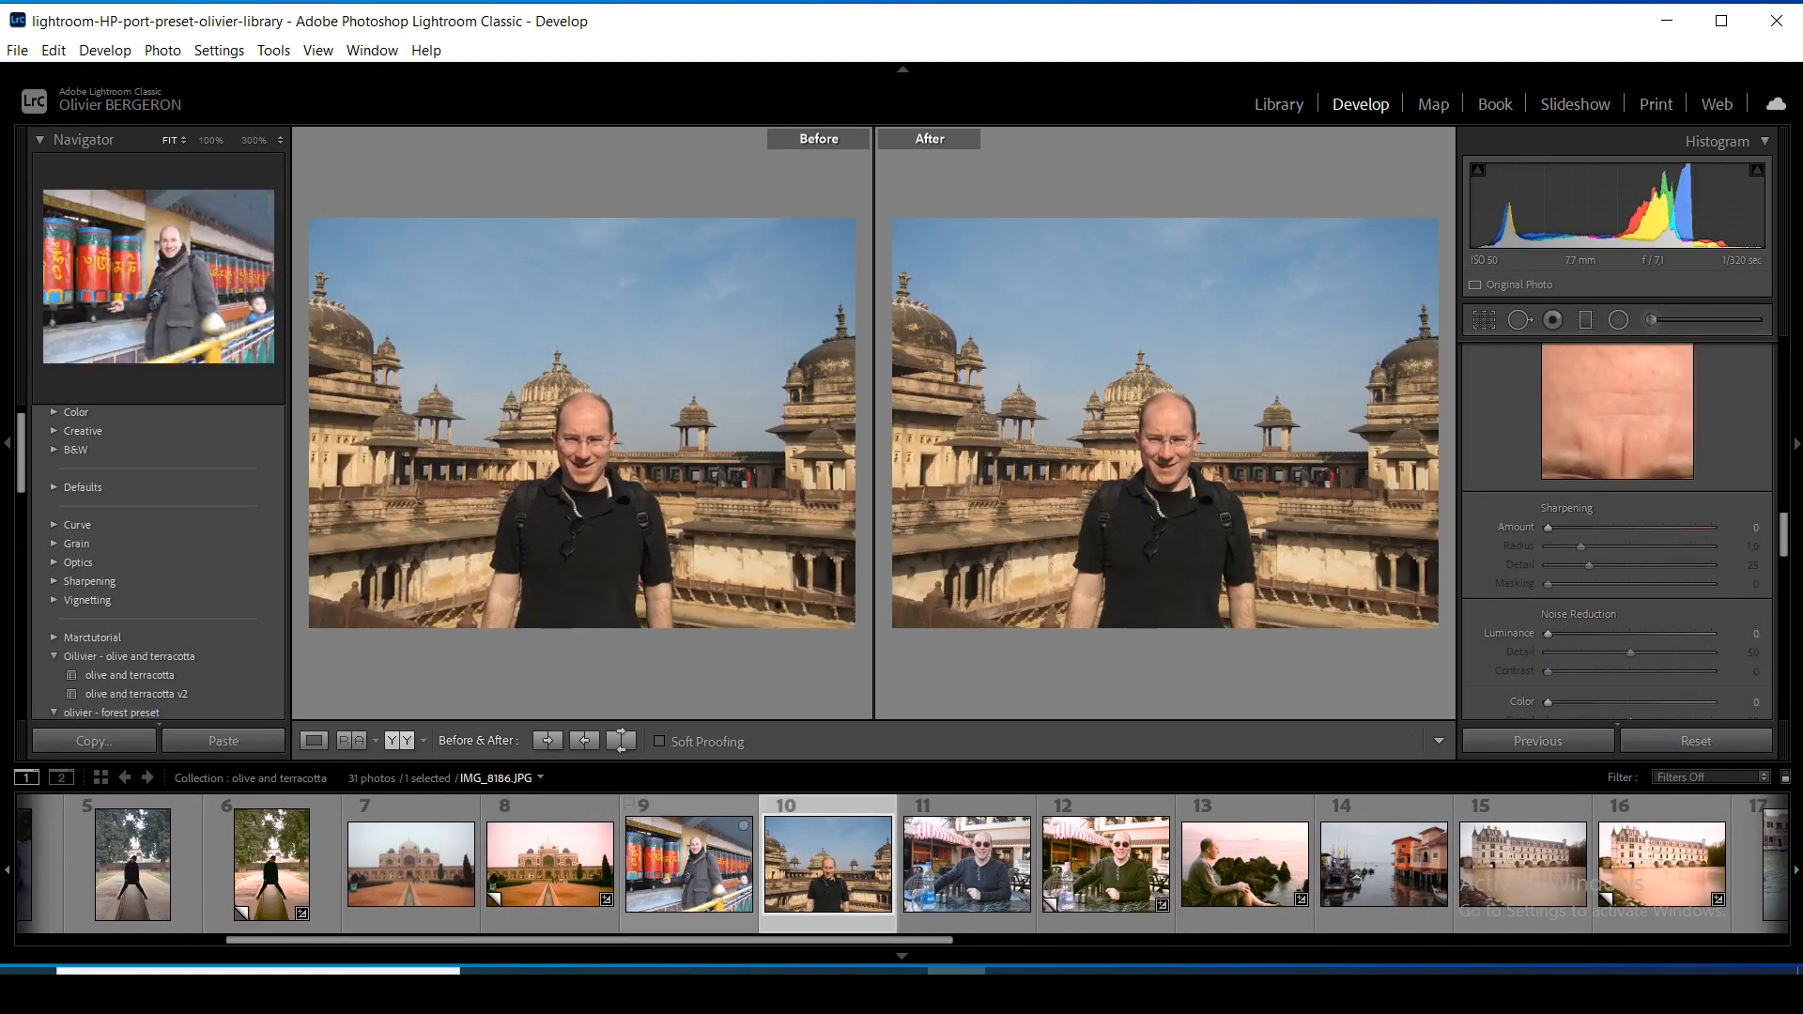
left_click(163, 50)
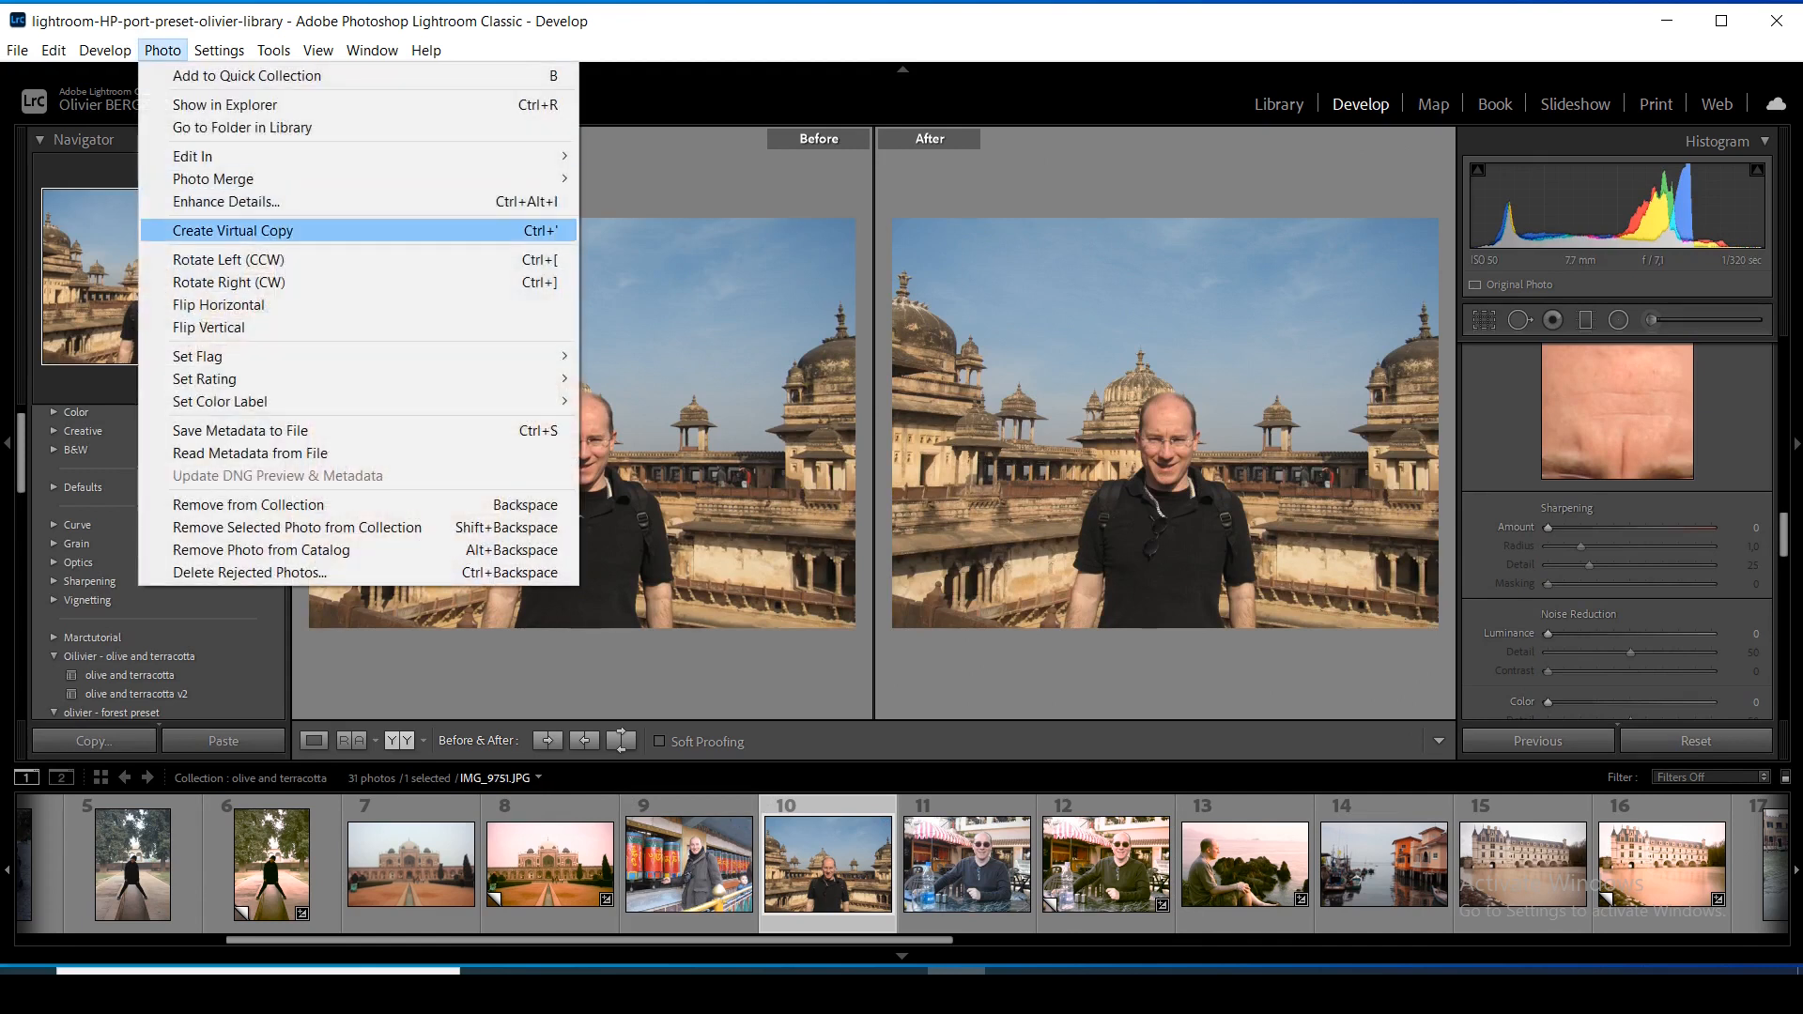
left_click(234, 229)
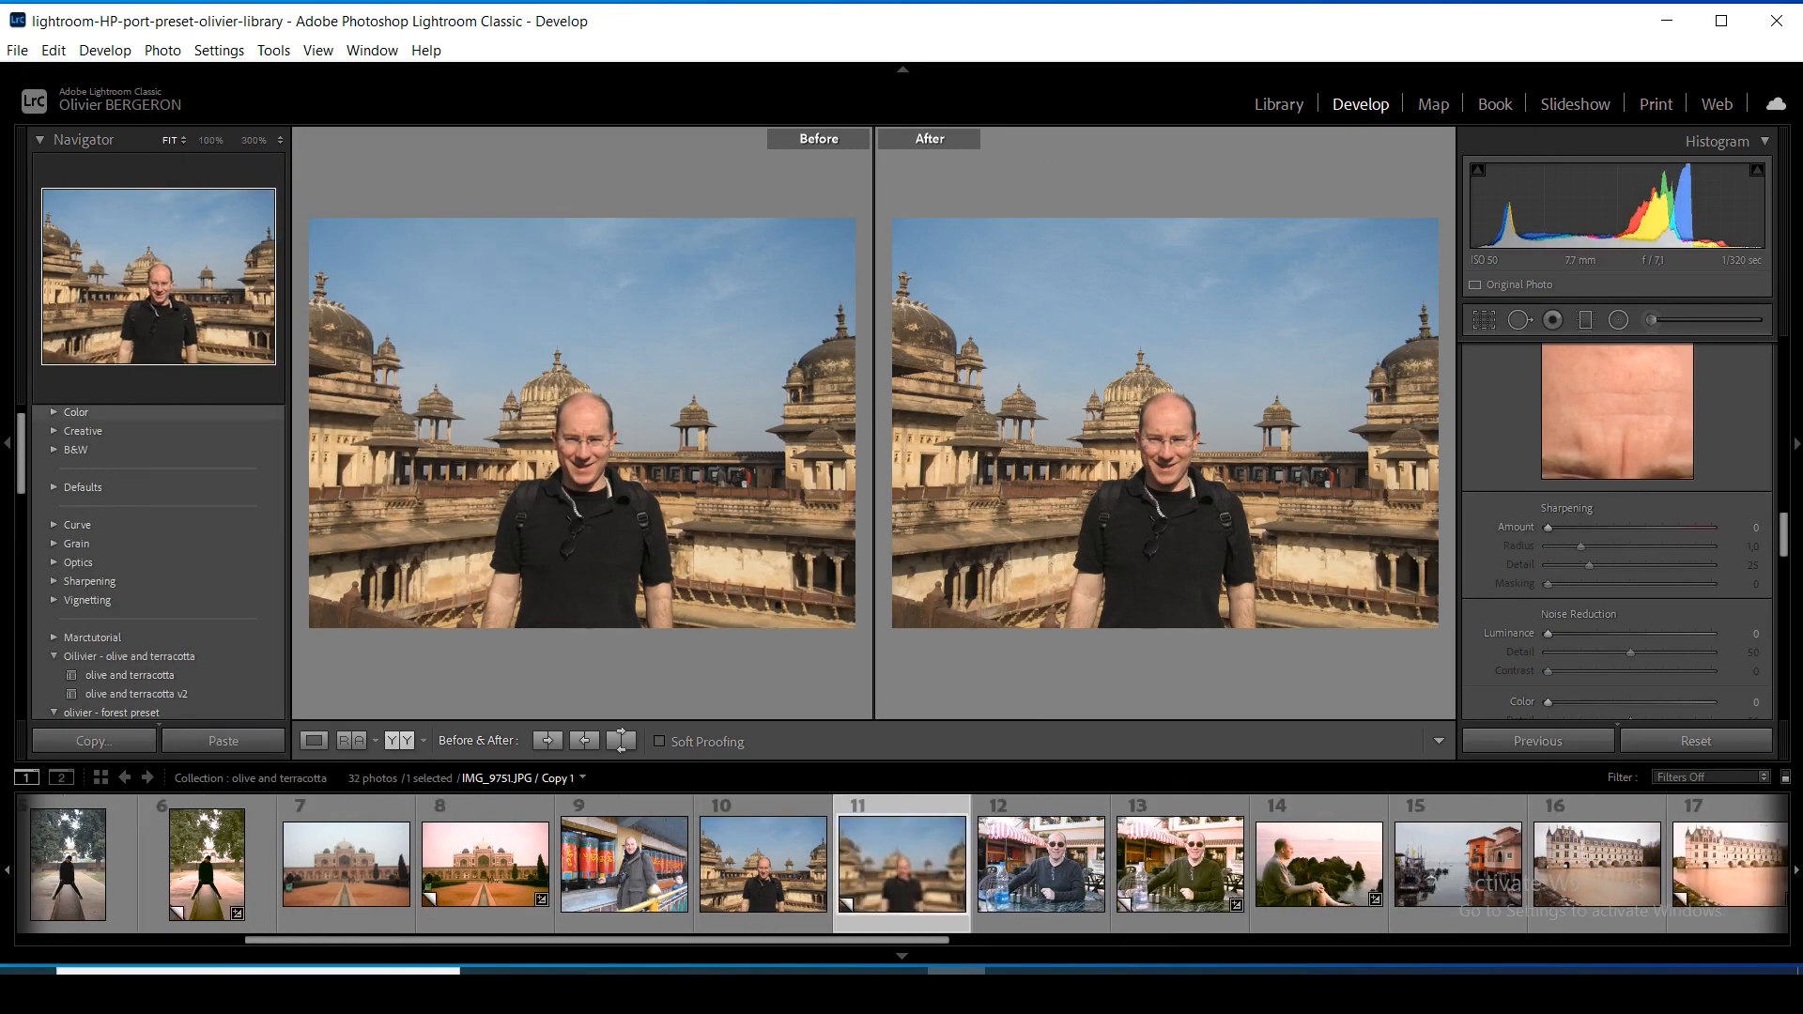
left_click(136, 693)
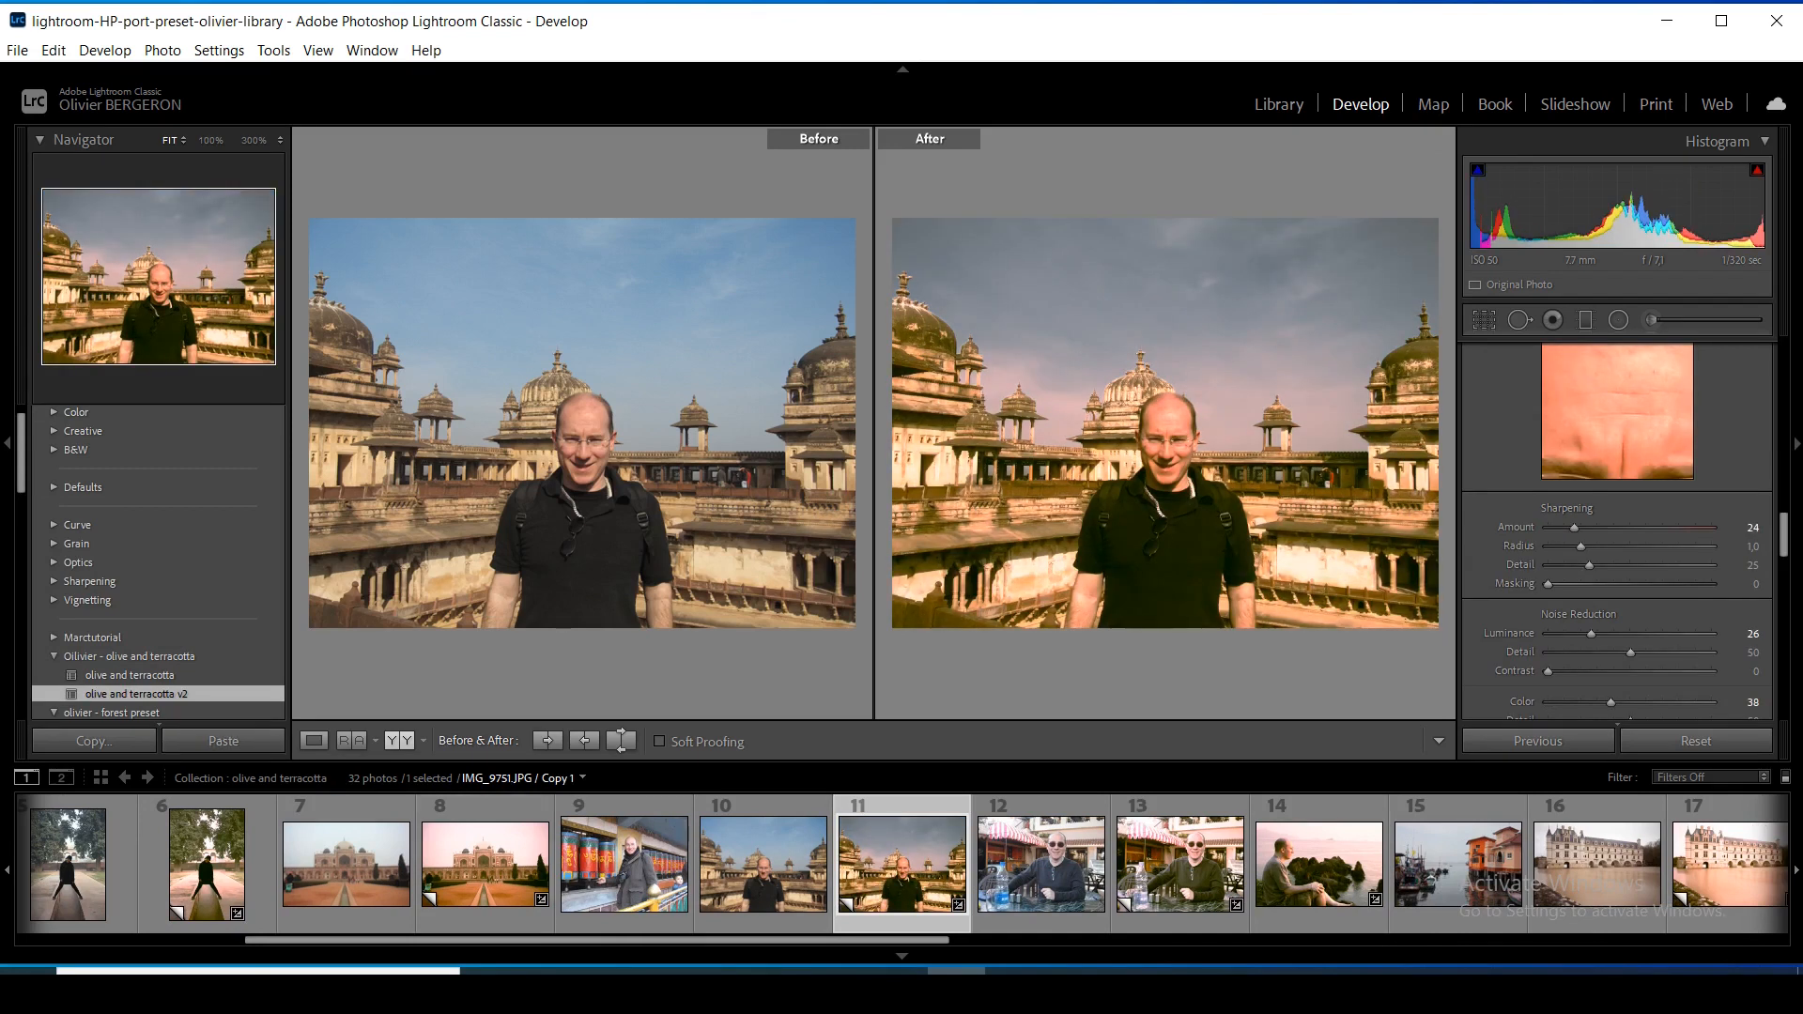
Apply the olive and terracotta v2 preset directly to the photo of boats and orange stilt houses, IMG_2959.CR2
scroll(902, 864, "right", 3)
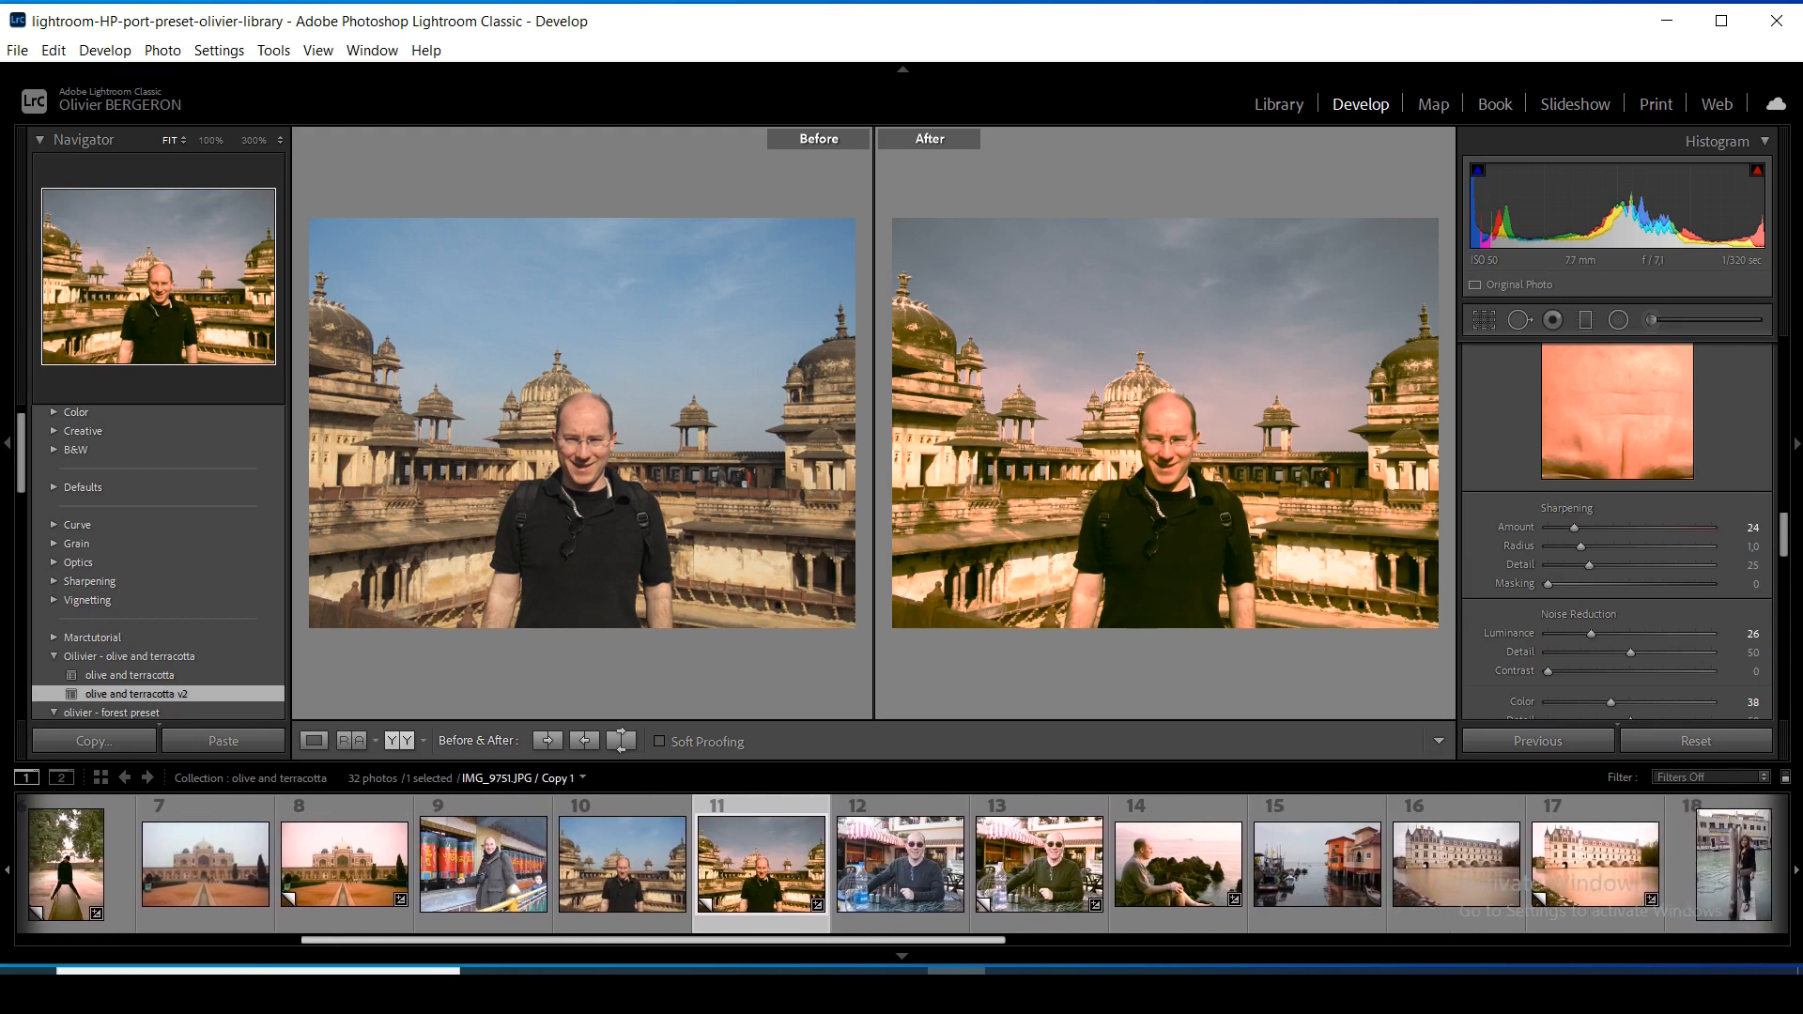
scroll(901, 864, "right", 5)
scroll(901, 864, "right", 1)
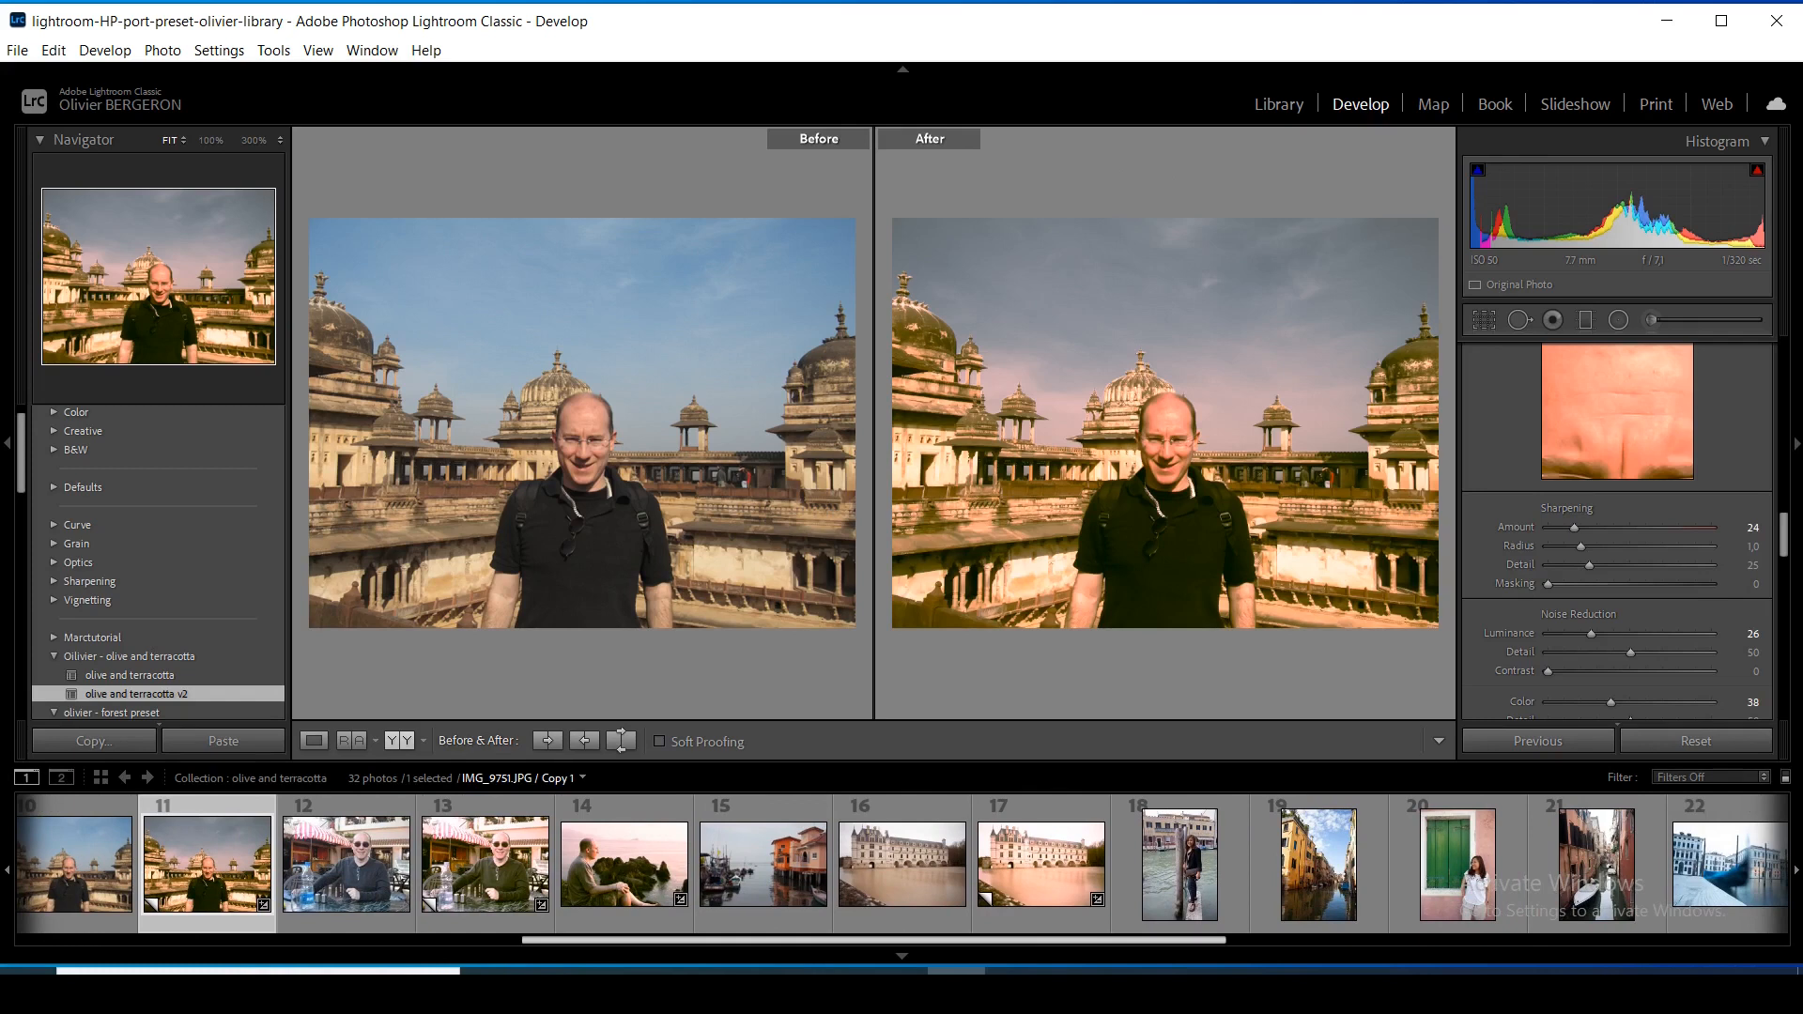
left_click(762, 864)
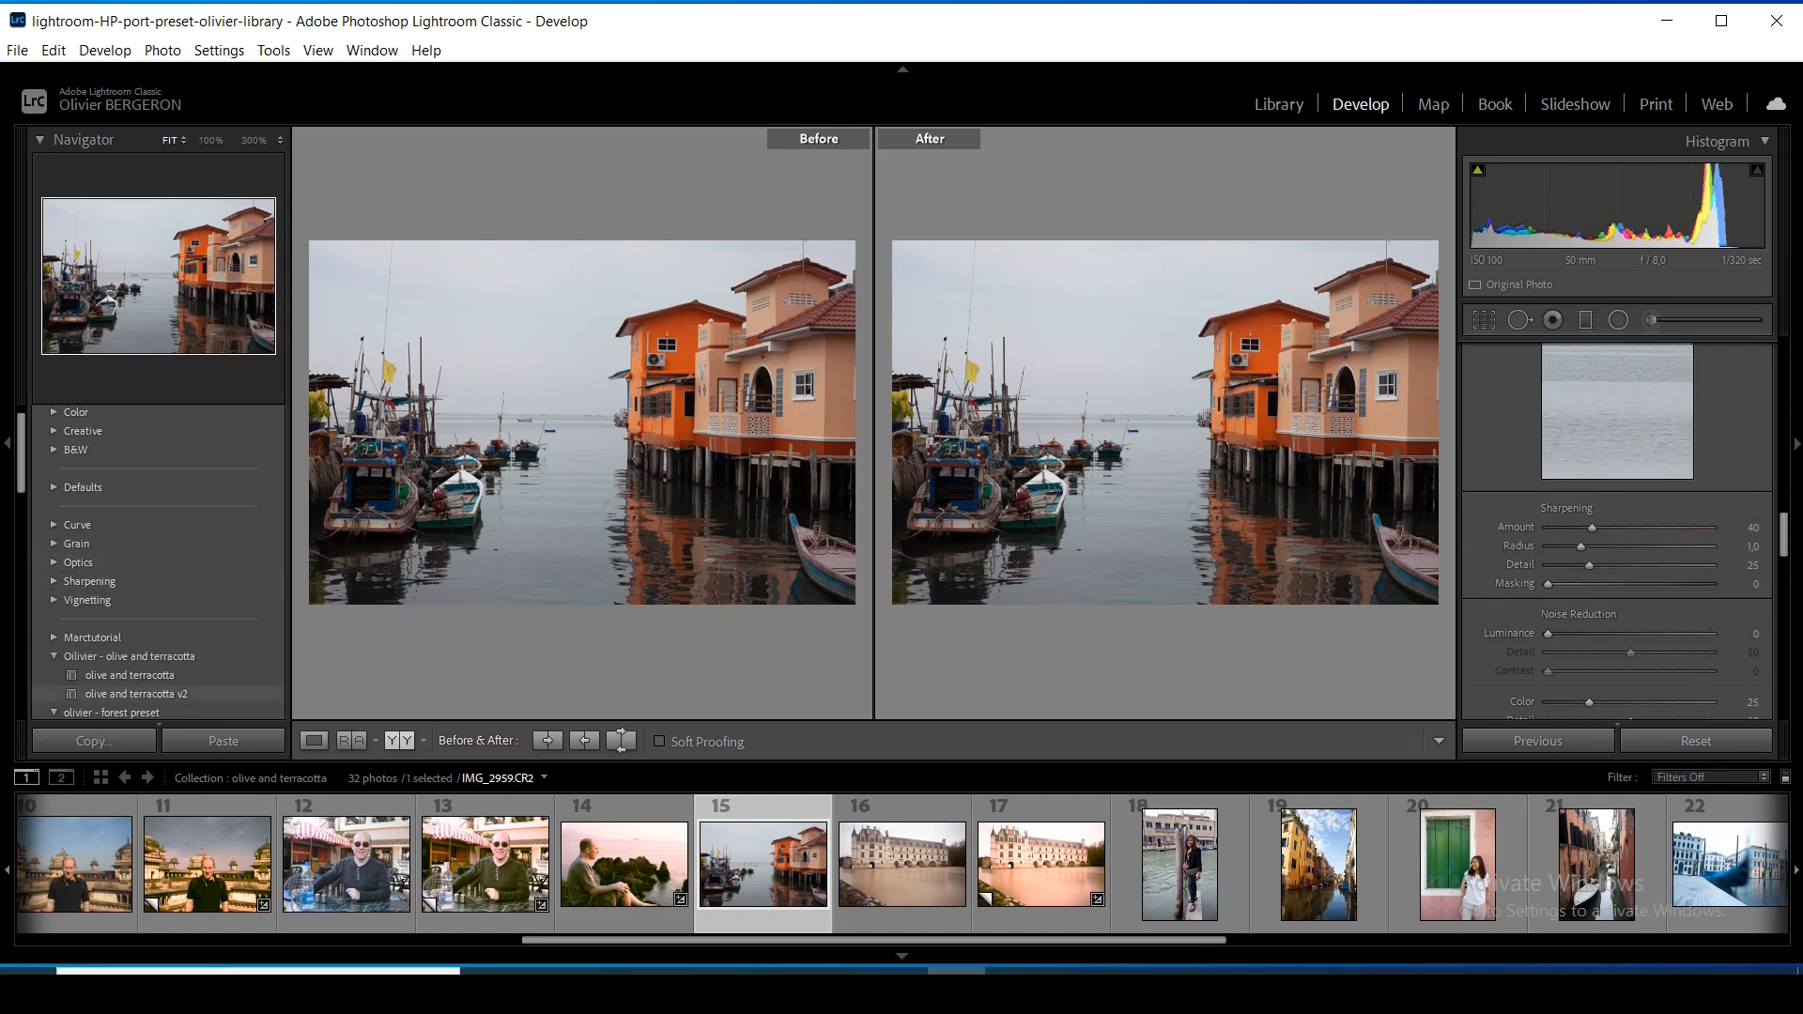
left_click(137, 694)
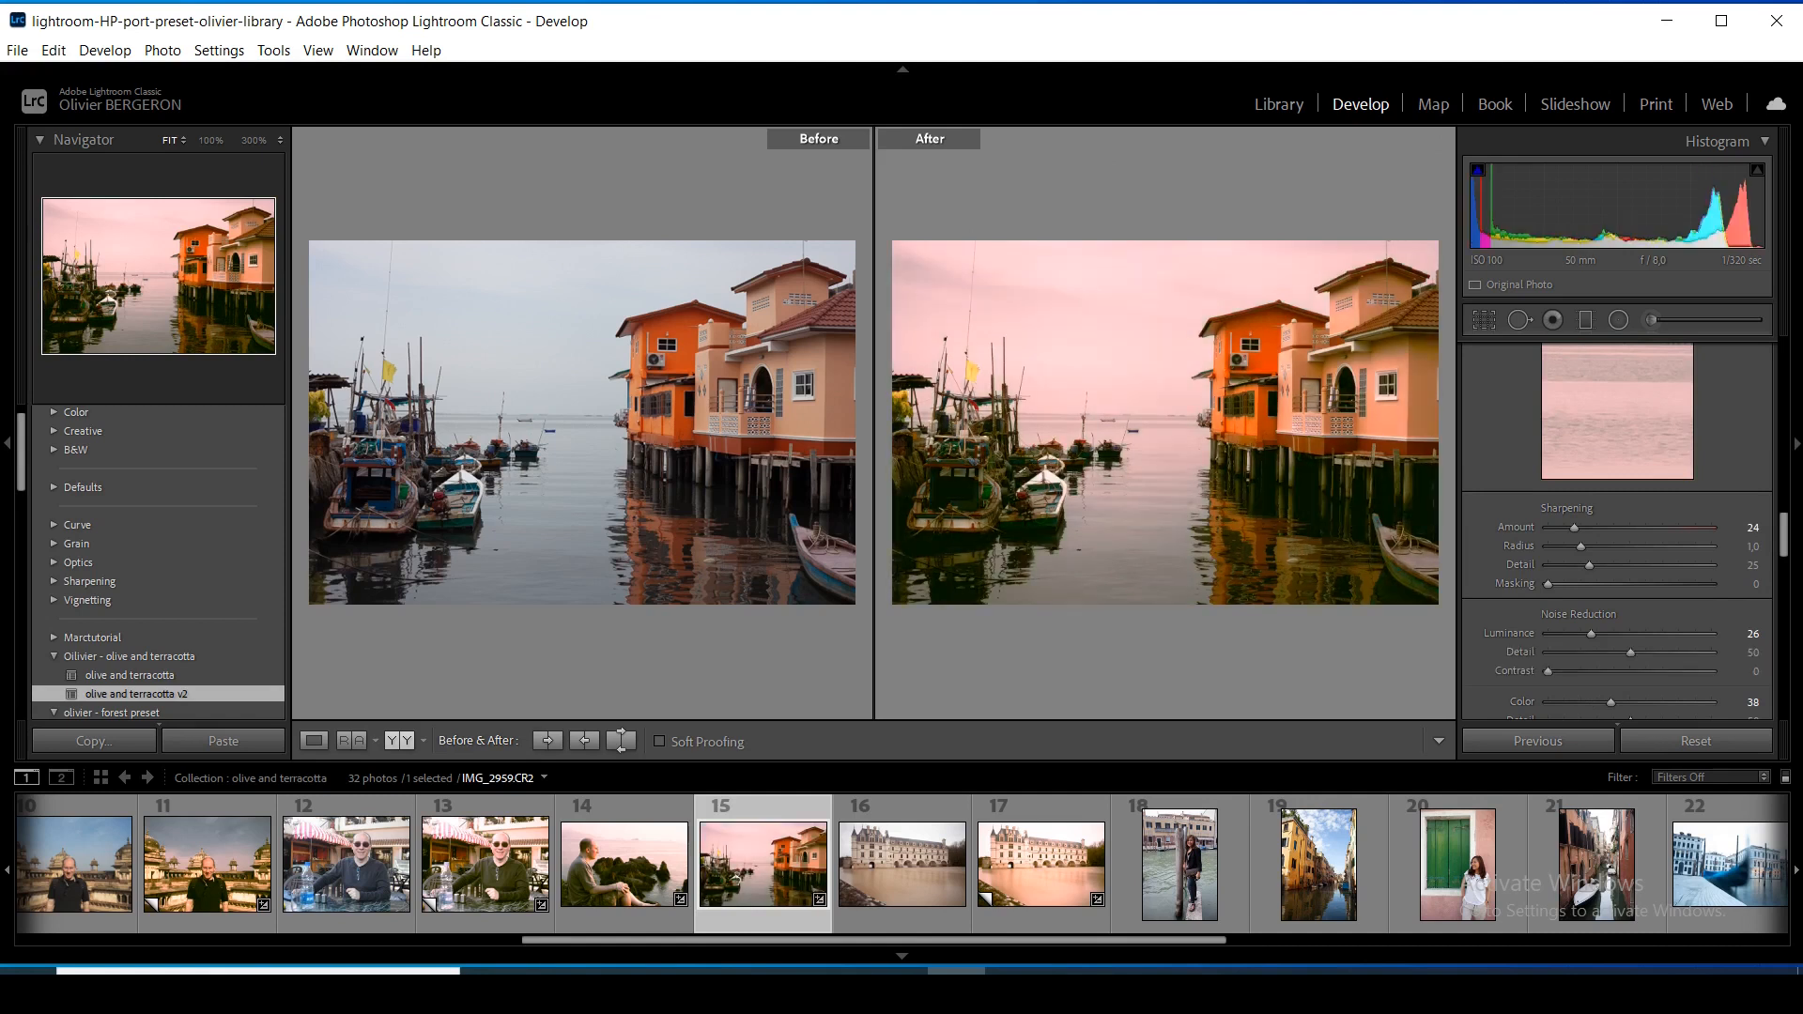
Make another virtual copy of the riverside castle photo IMG_6402.CR2 and apply the olive and terracotta v2 preset to it
left_click(902, 863)
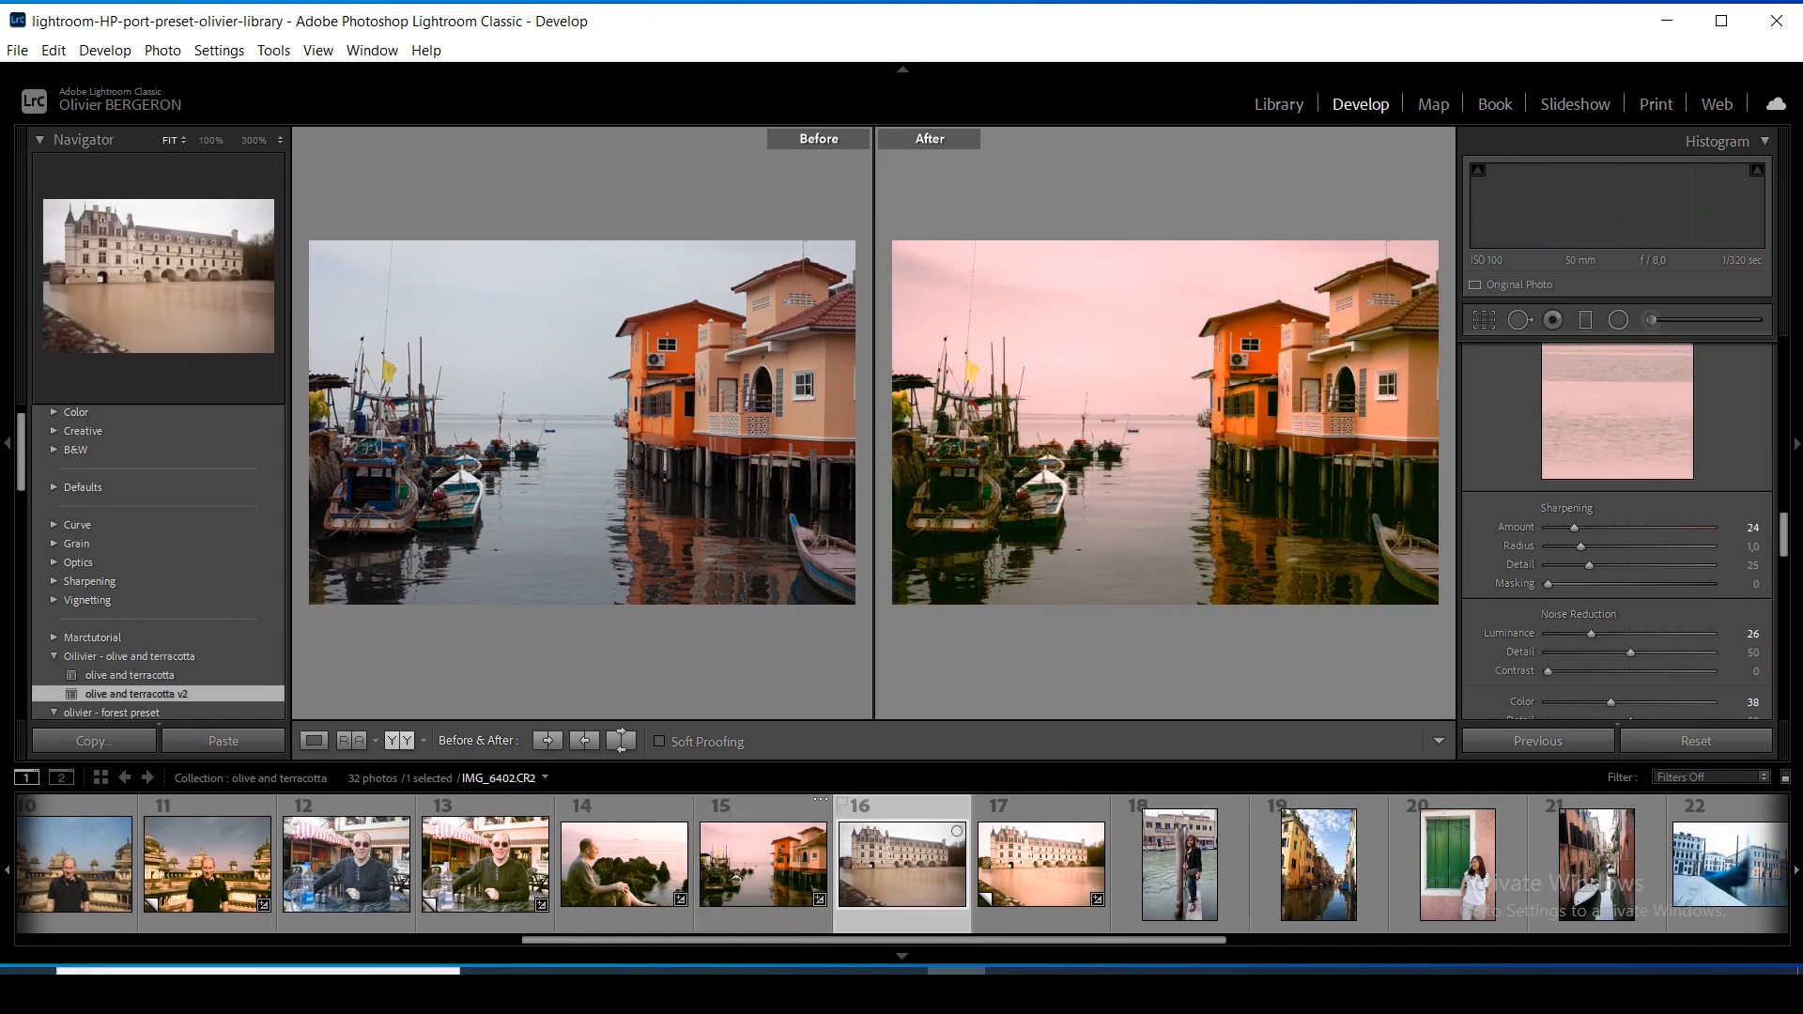
key("alt+p")
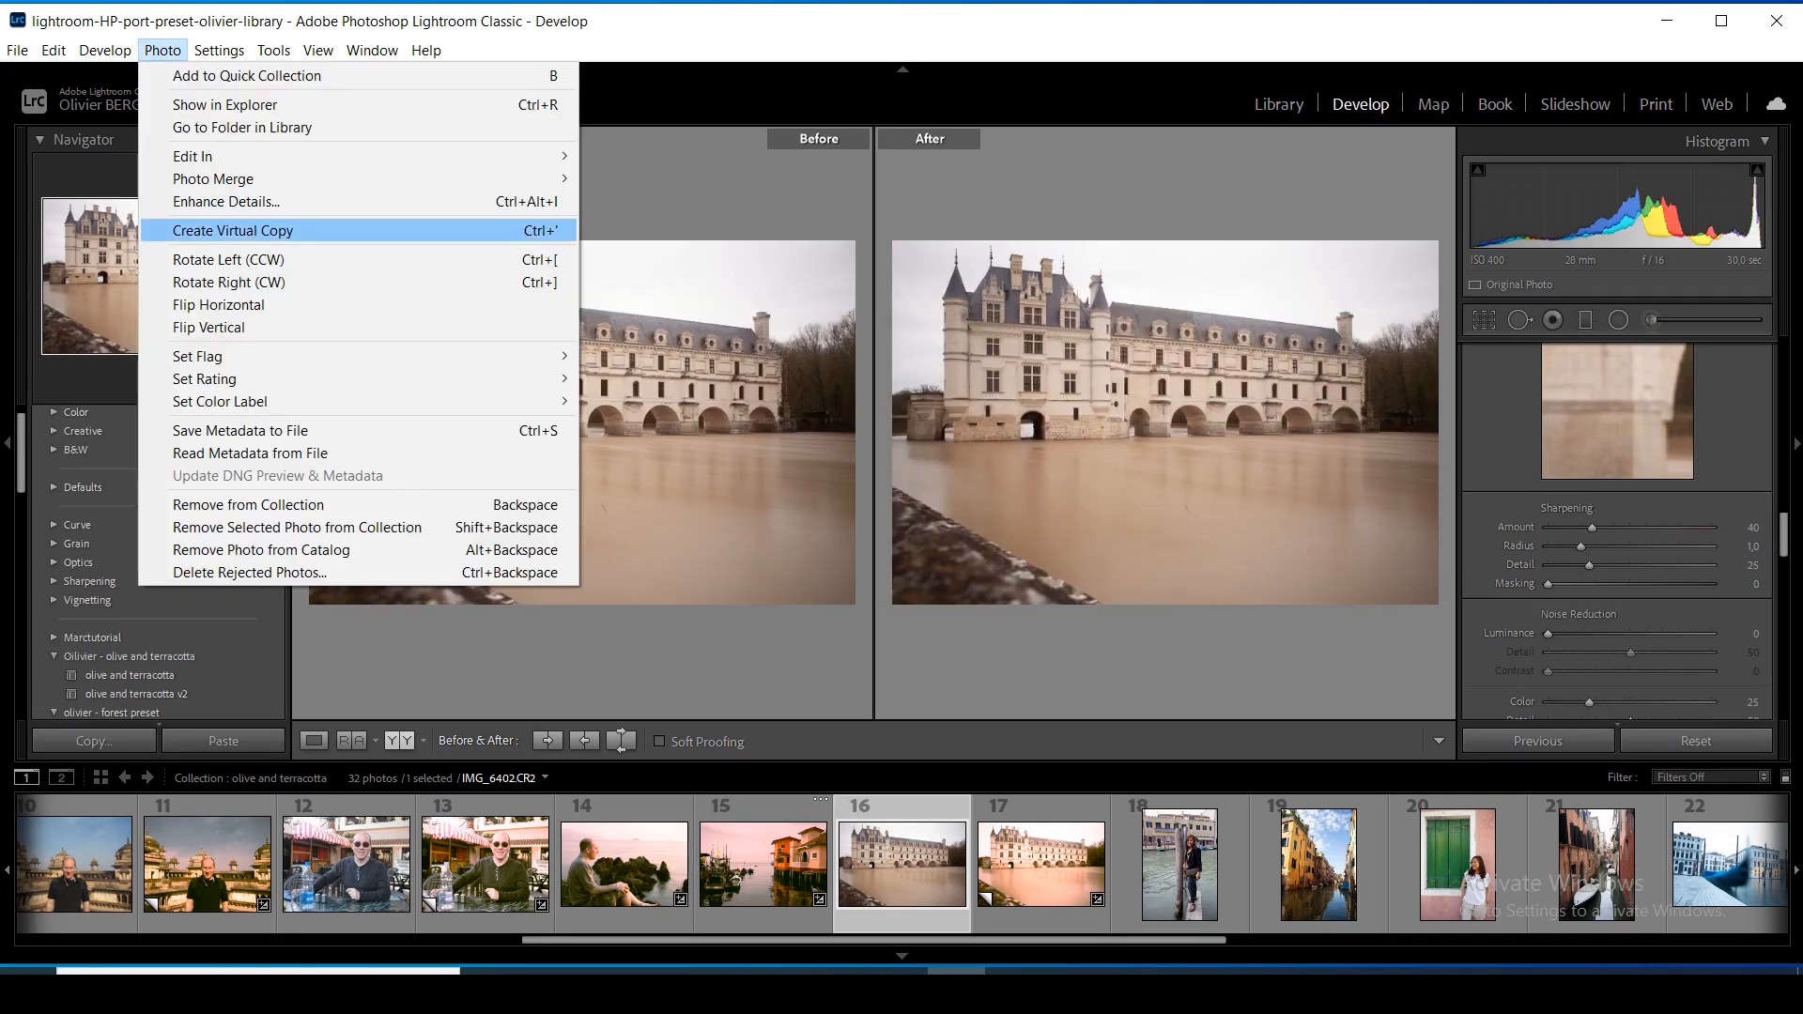
key("Return")
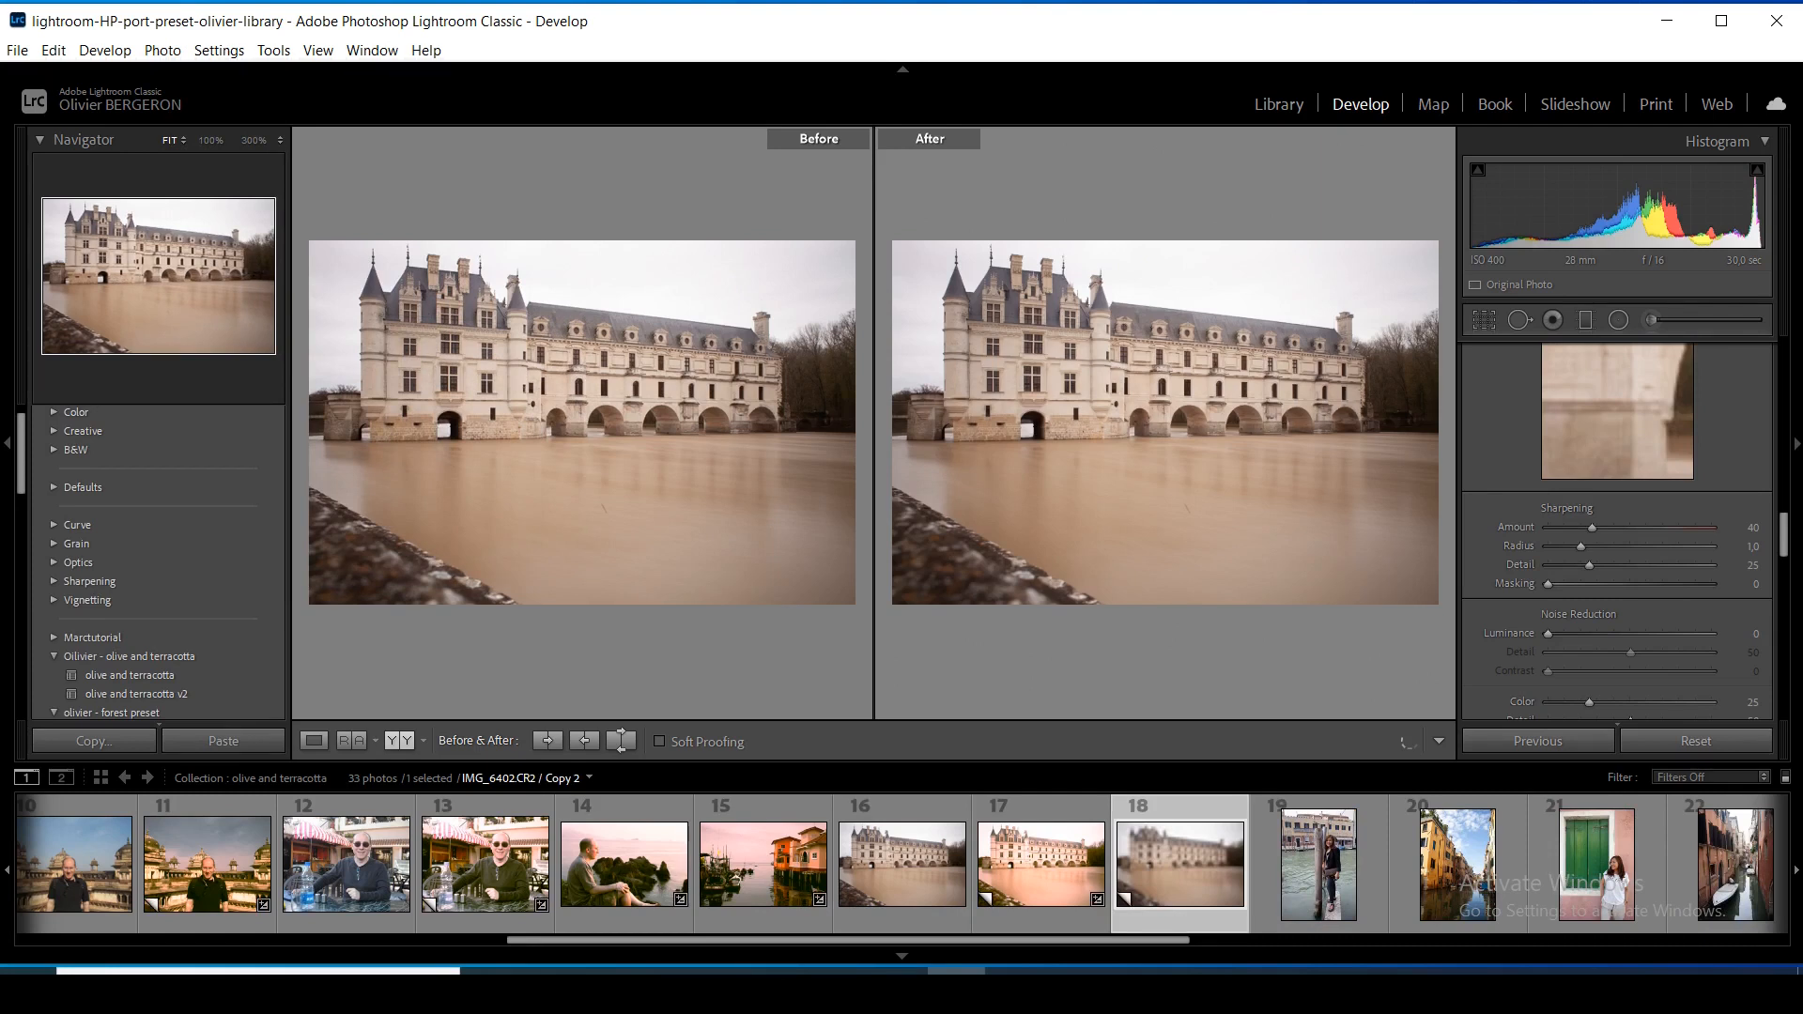
left_click(138, 693)
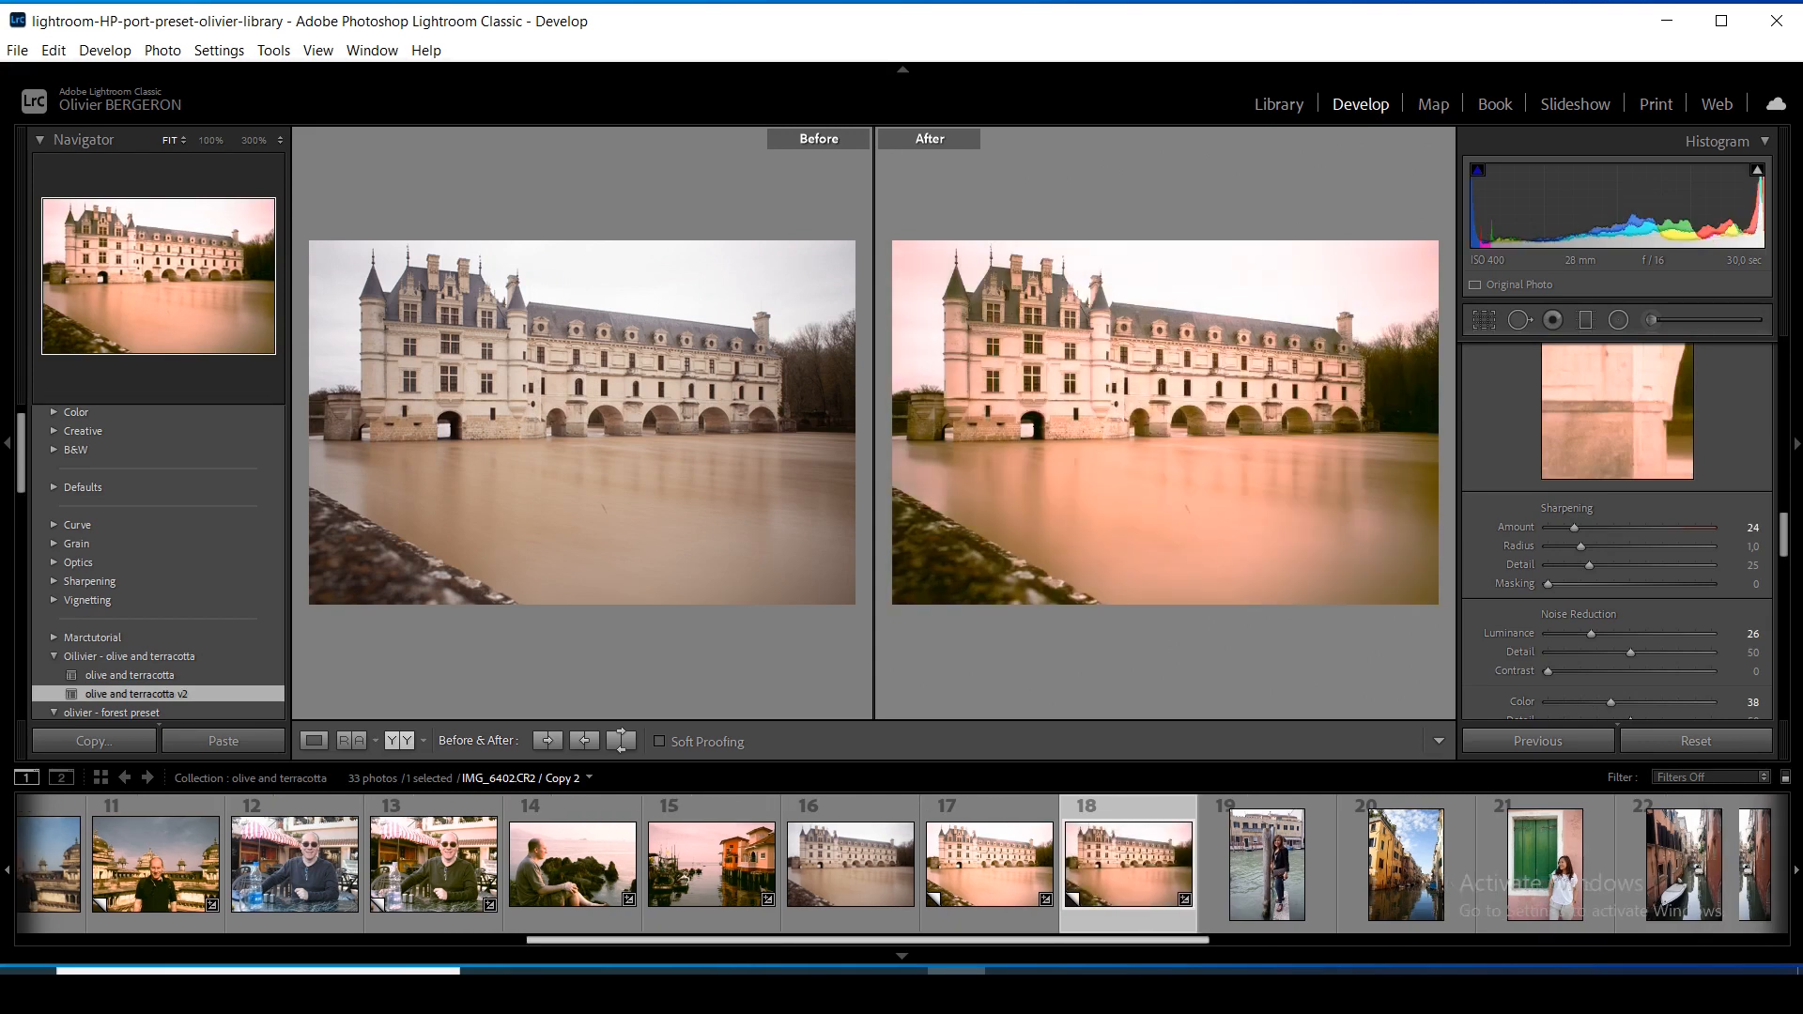
Make a virtual copy of the canal photo with yellow buildings, IMG_7144.CR2, and apply the olive and terracotta v2 preset to it
left_click(892, 818)
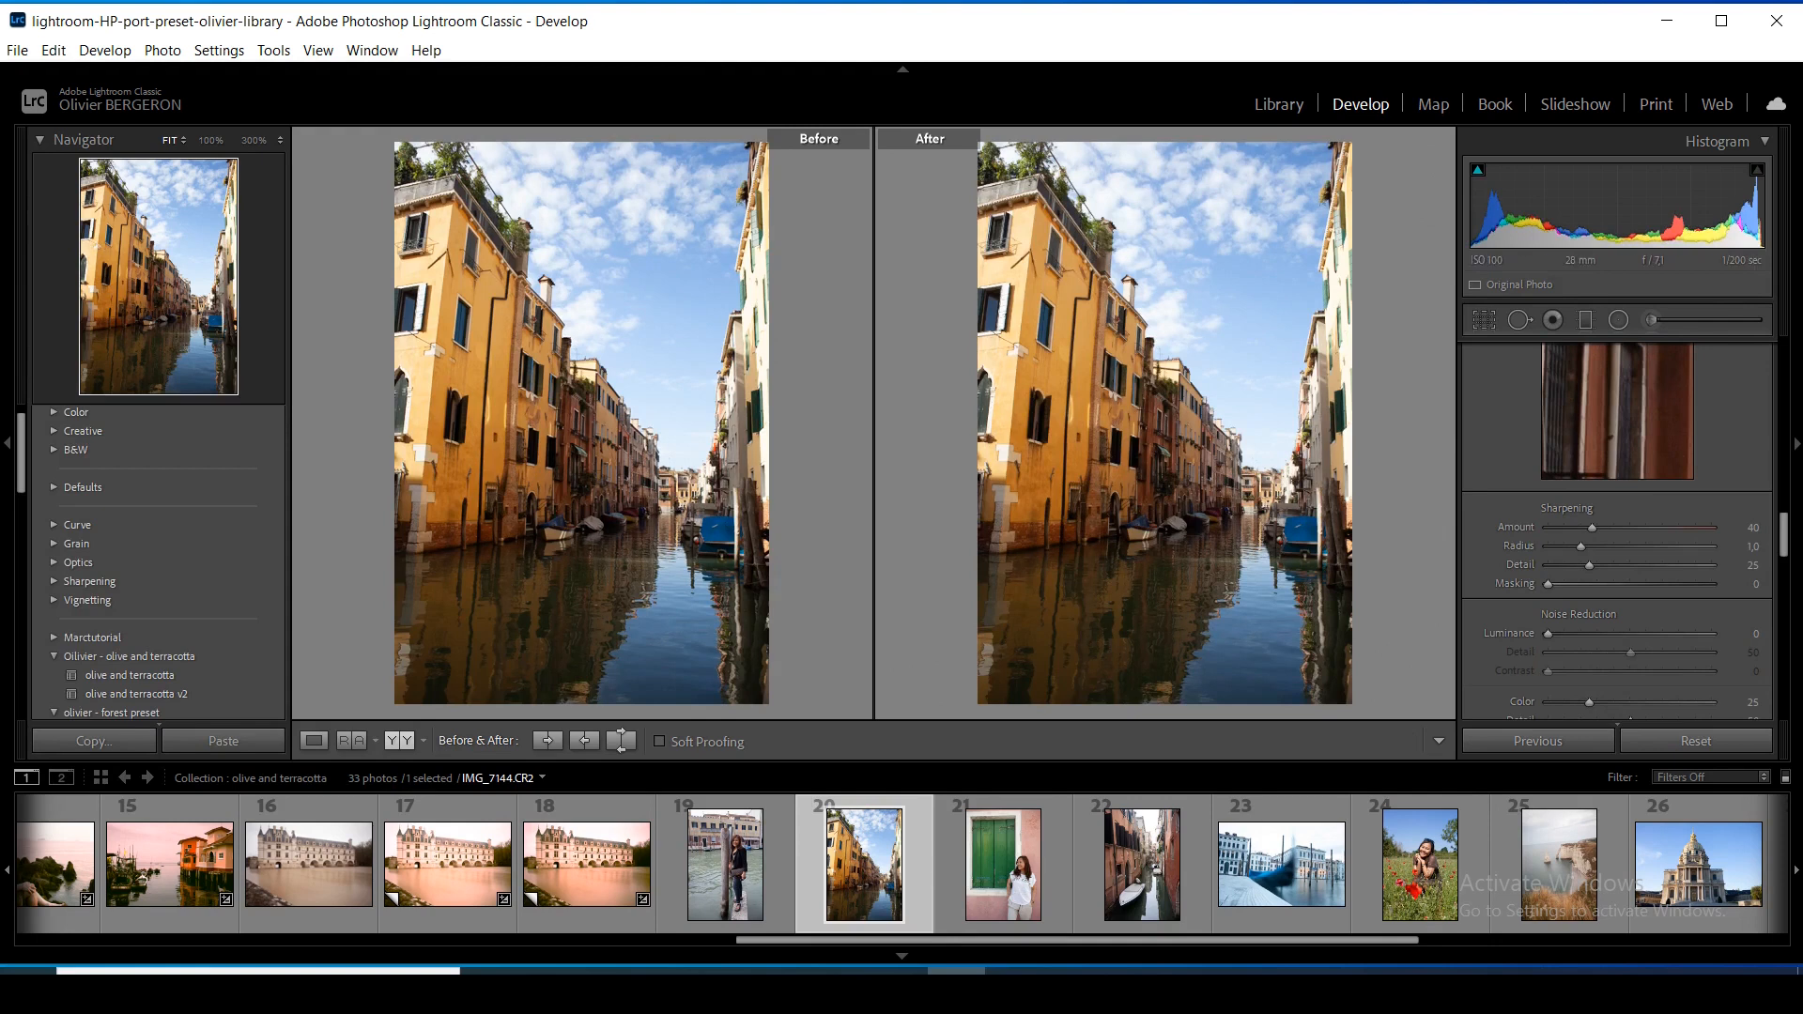
left_click(162, 50)
left_click(233, 230)
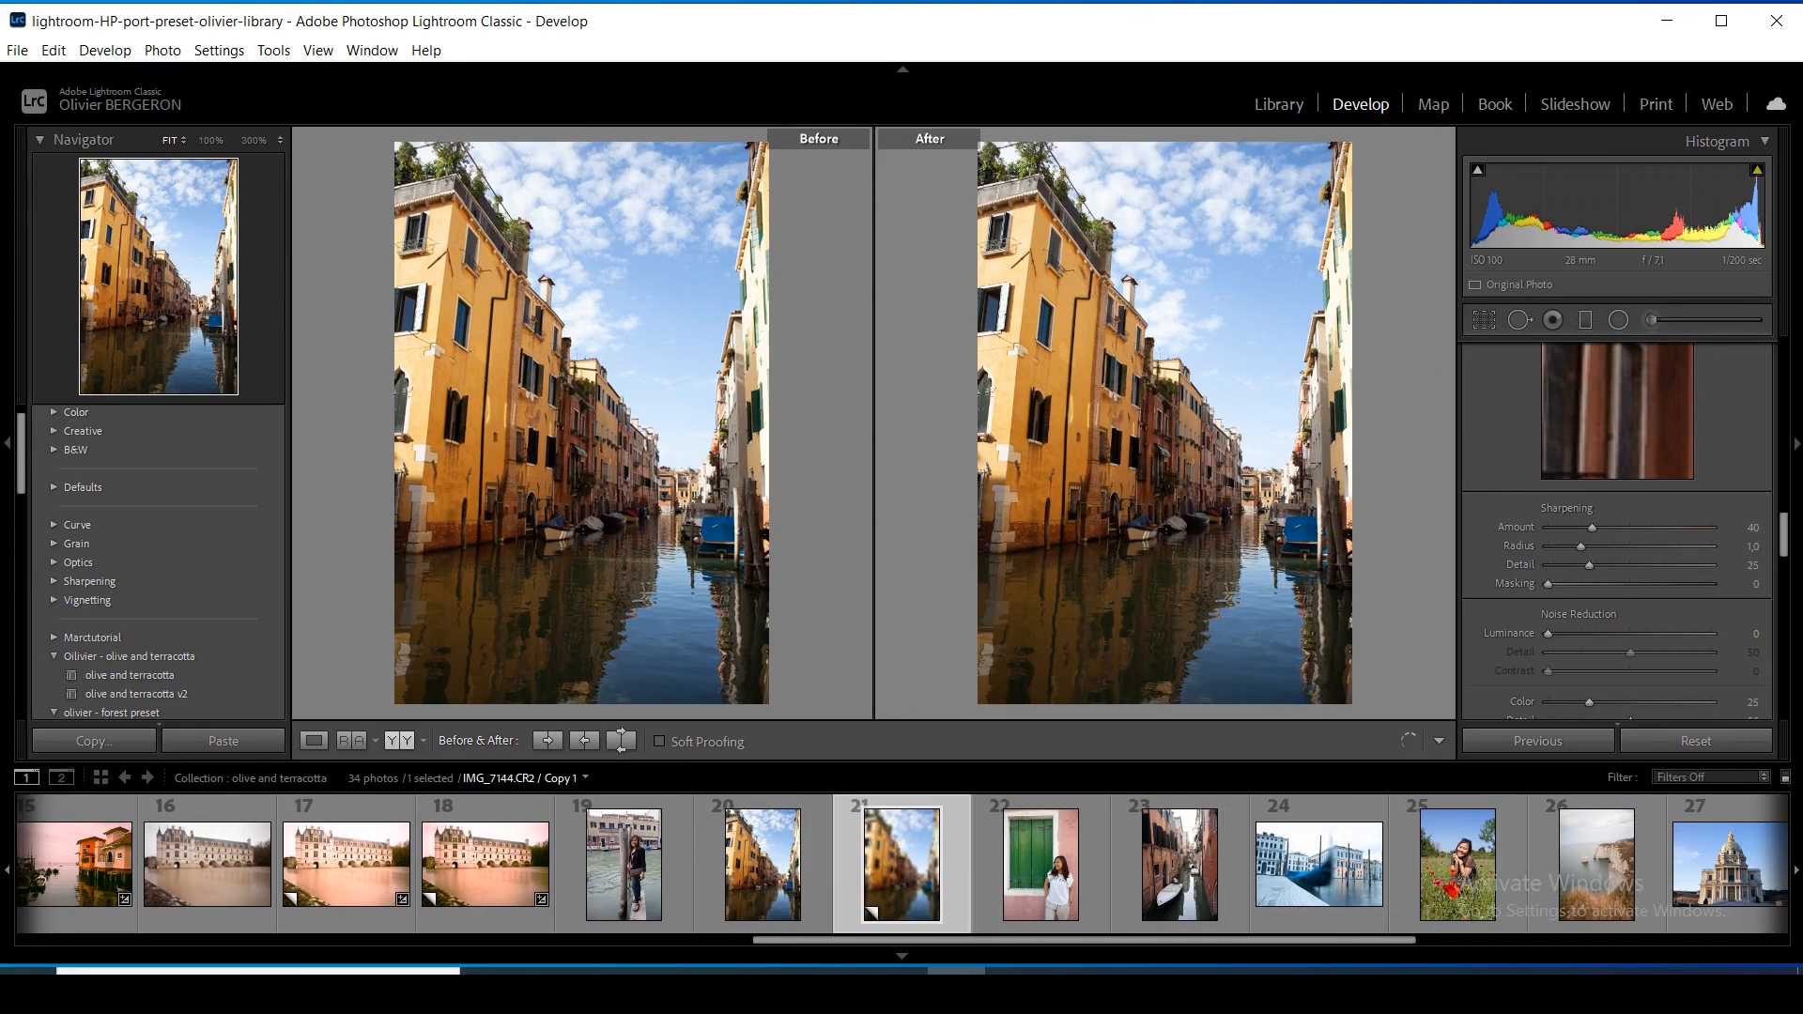
left_click(136, 694)
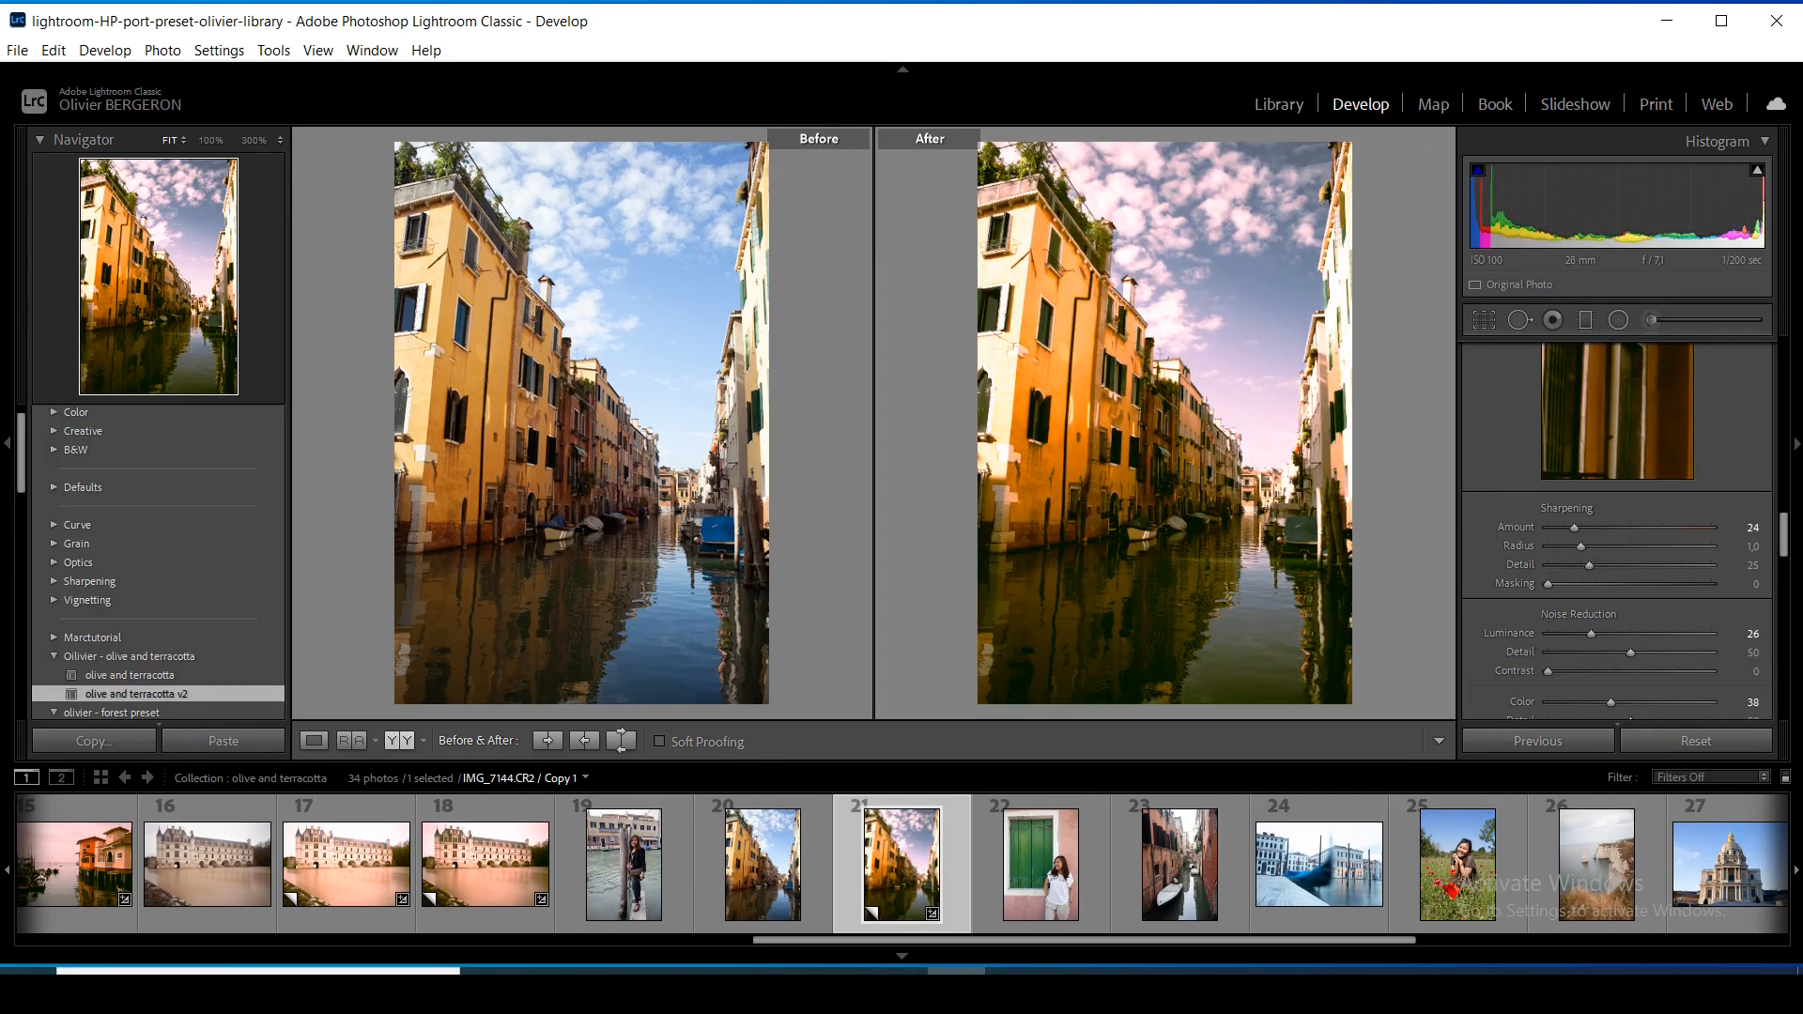
Make a virtual copy of IMG_7488.CR2, the woman beside green shutters, and apply the olive and terracotta v2 preset to it
left_click(1040, 864)
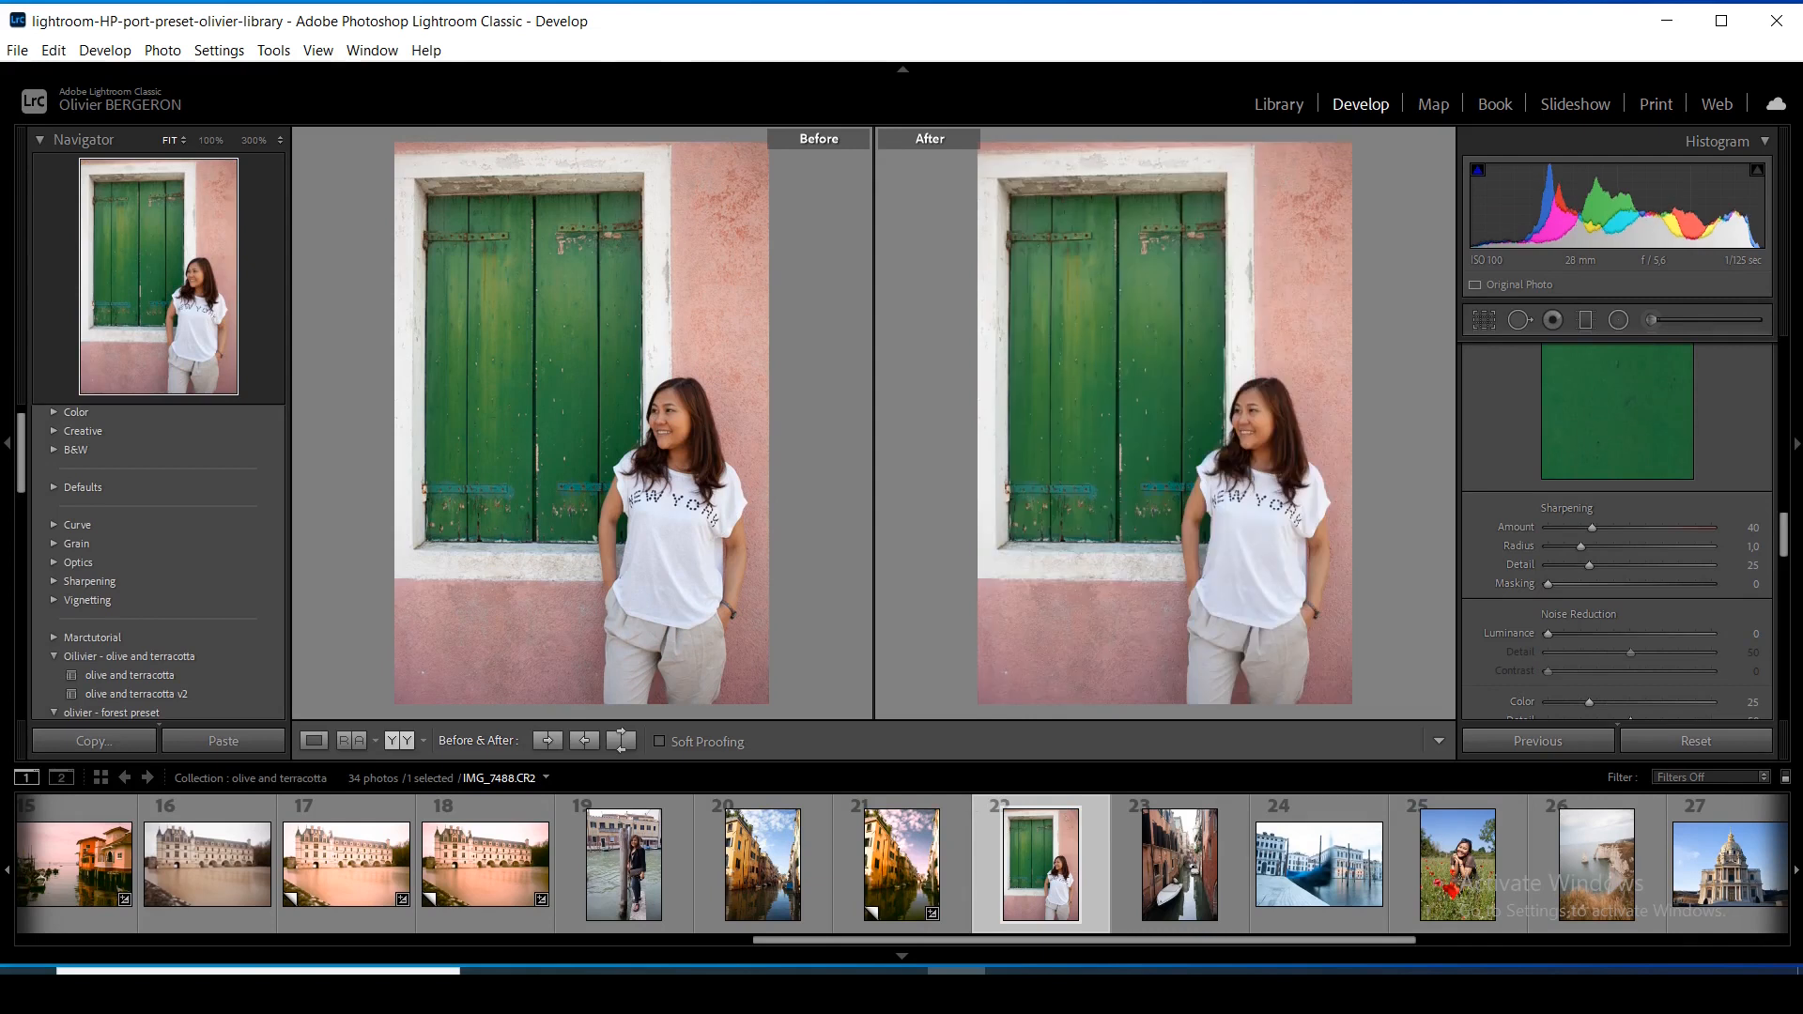
left_click(163, 50)
left_click(235, 229)
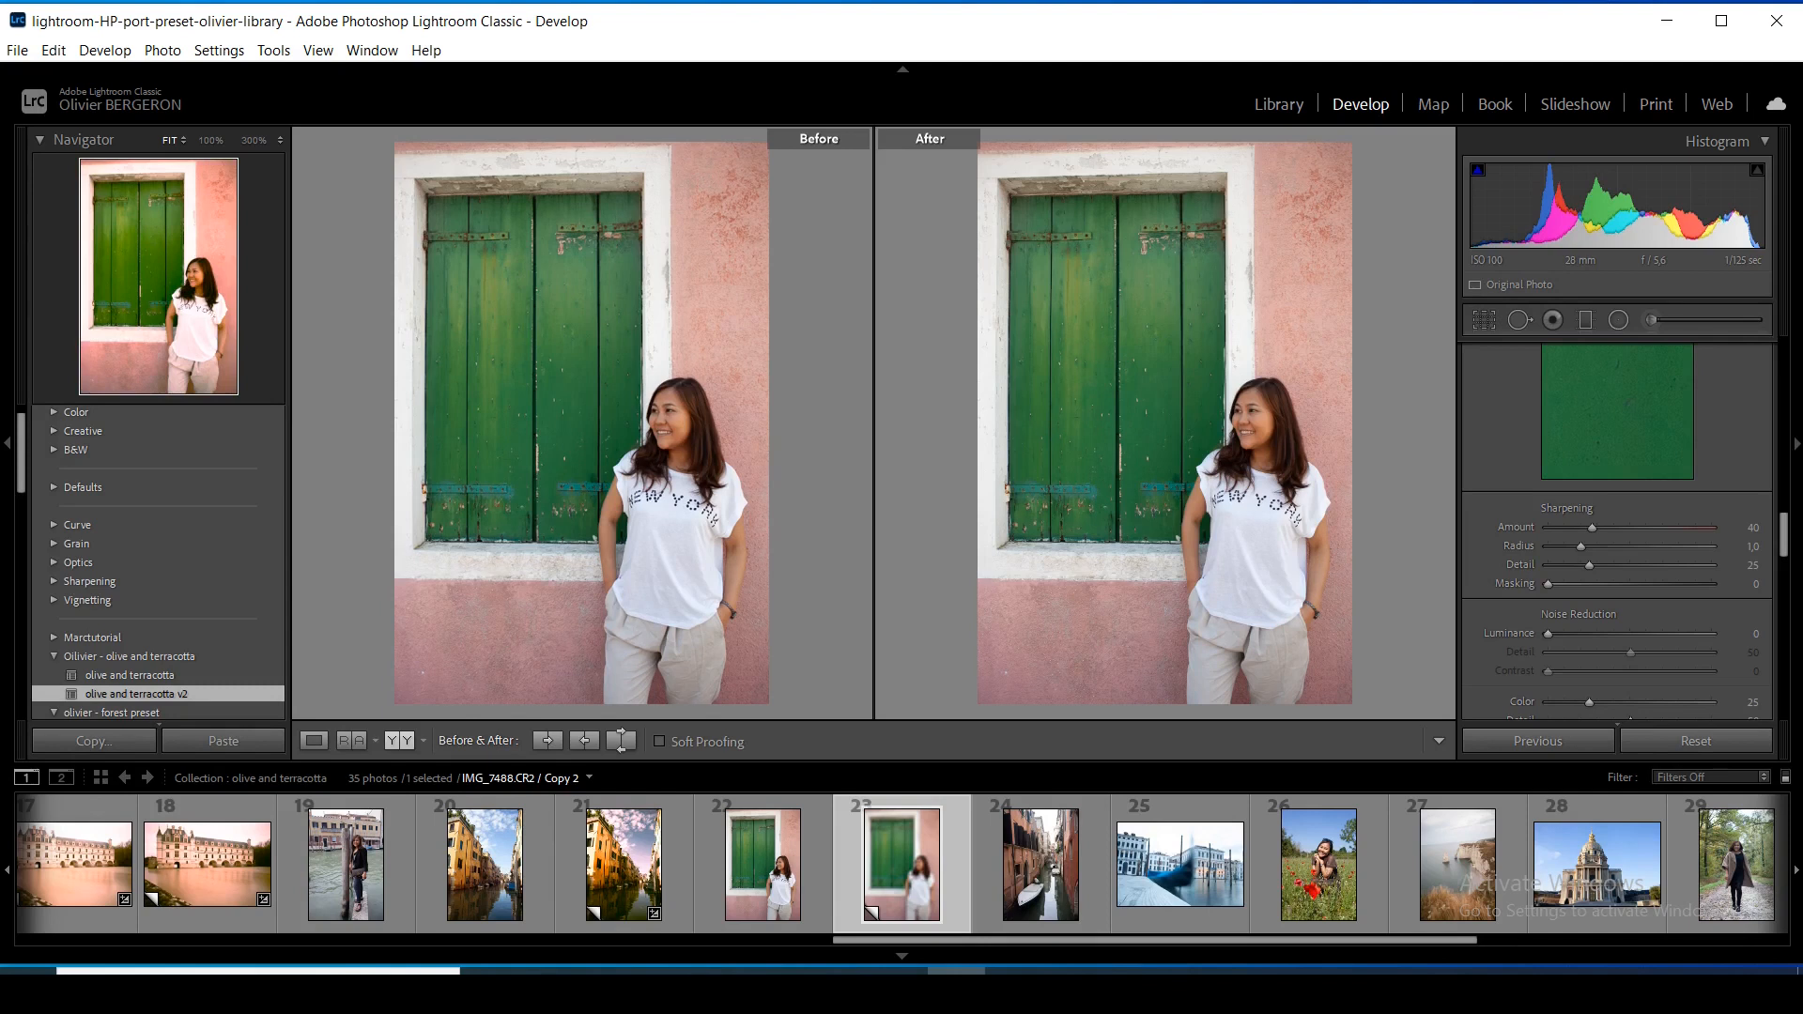
left_click(136, 693)
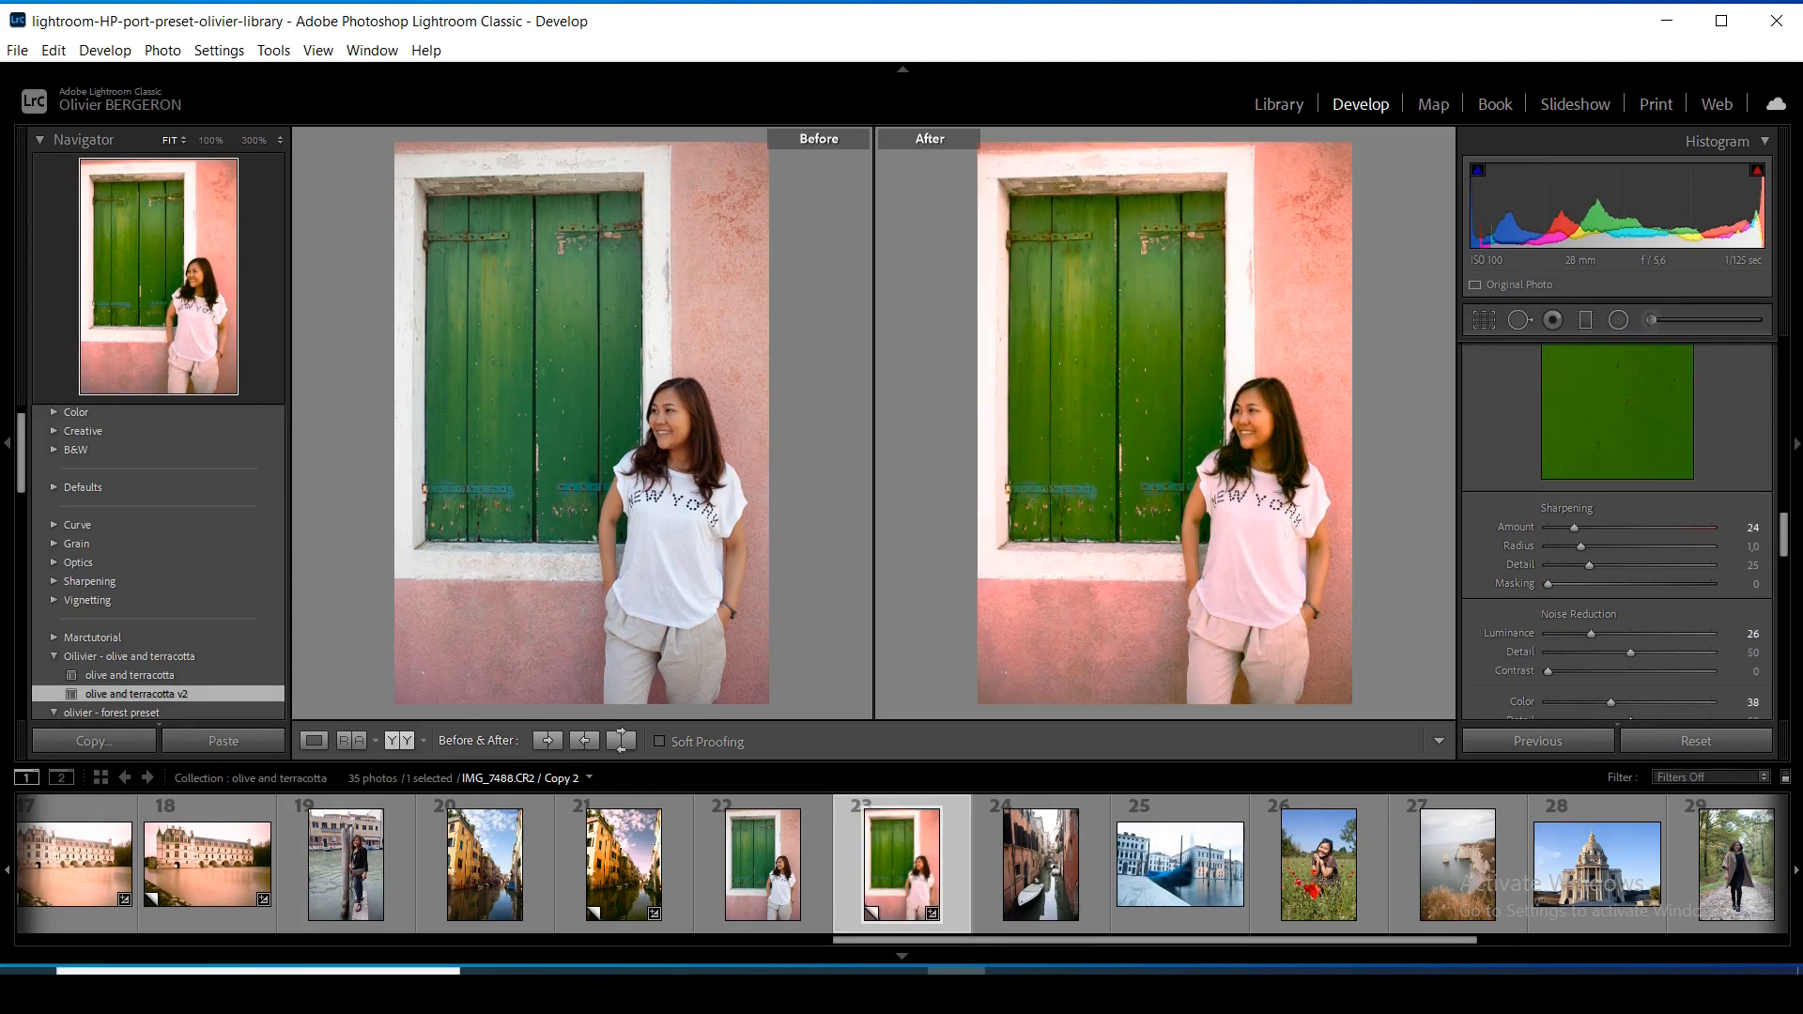
Make a virtual copy of the blurred blue gondola photo IMG_7655.CR2 and apply the olive and terracotta v2 preset to it
left_click_drag(888, 940, 994, 940)
left_click(885, 865)
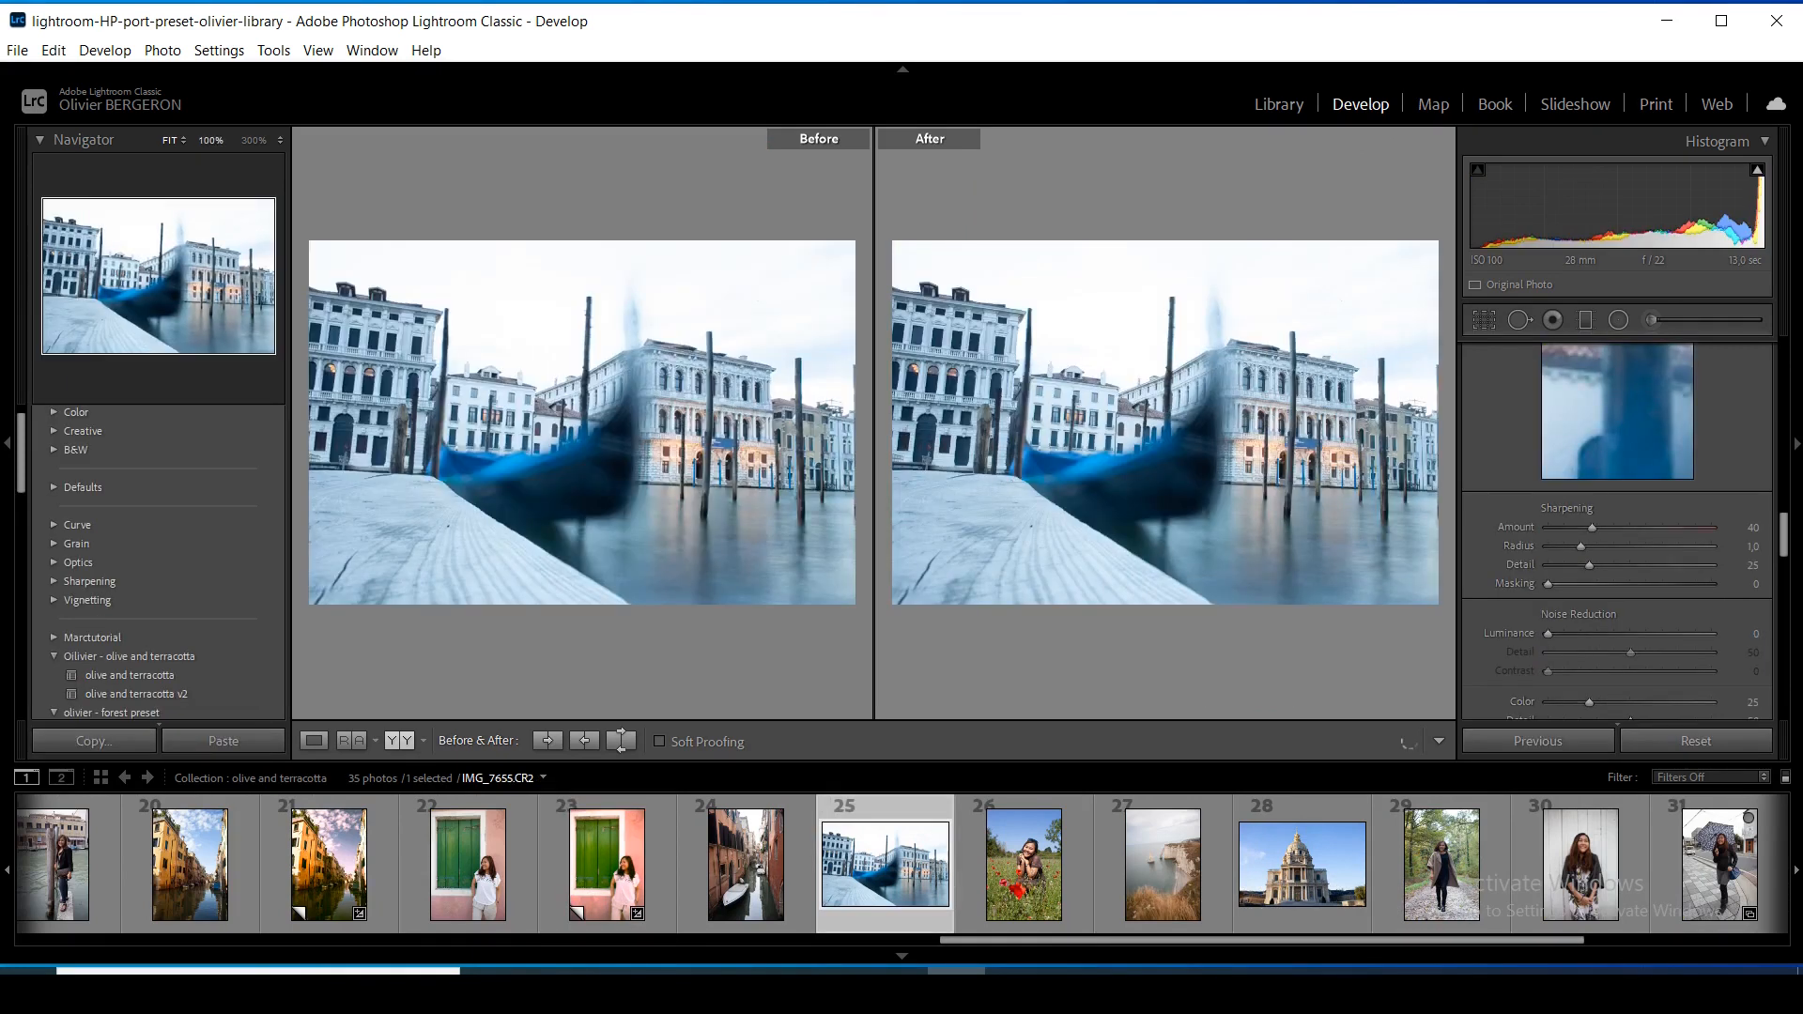
key("alt+p")
key("Down")
key("Down")
key("Down")
key("Down")
key("Down")
key("Down")
key("Down")
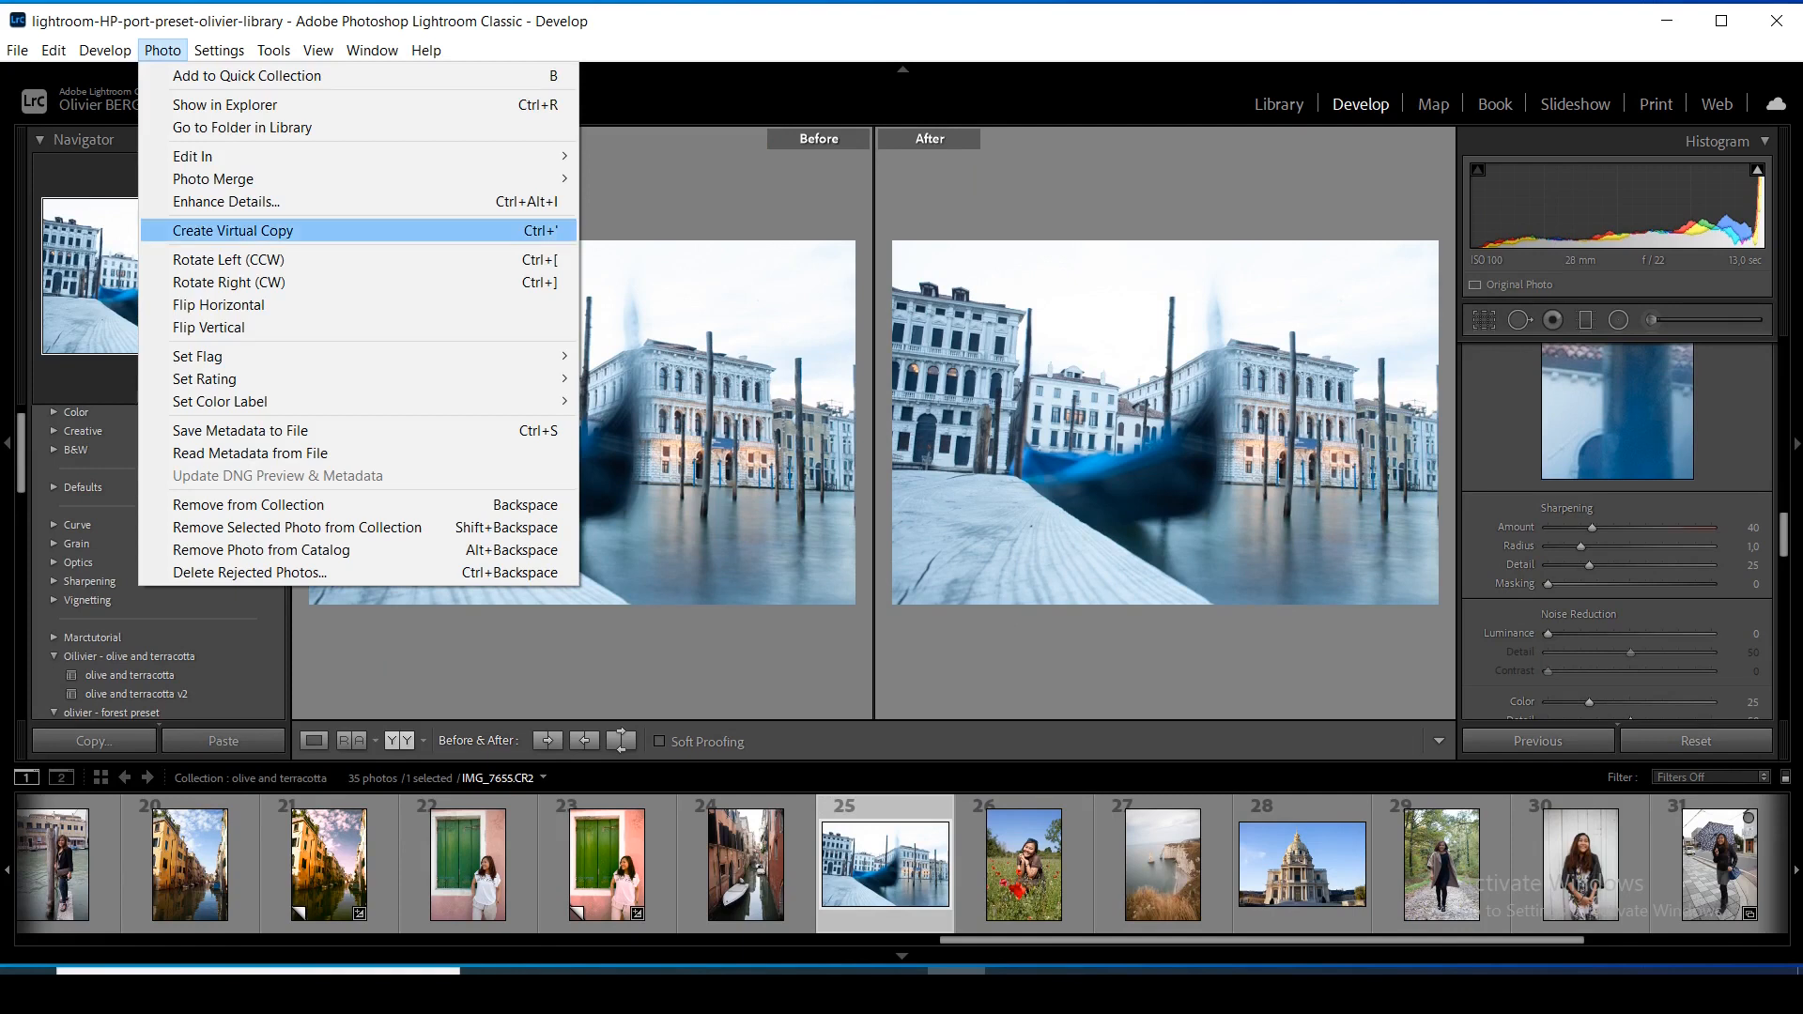
key("Return")
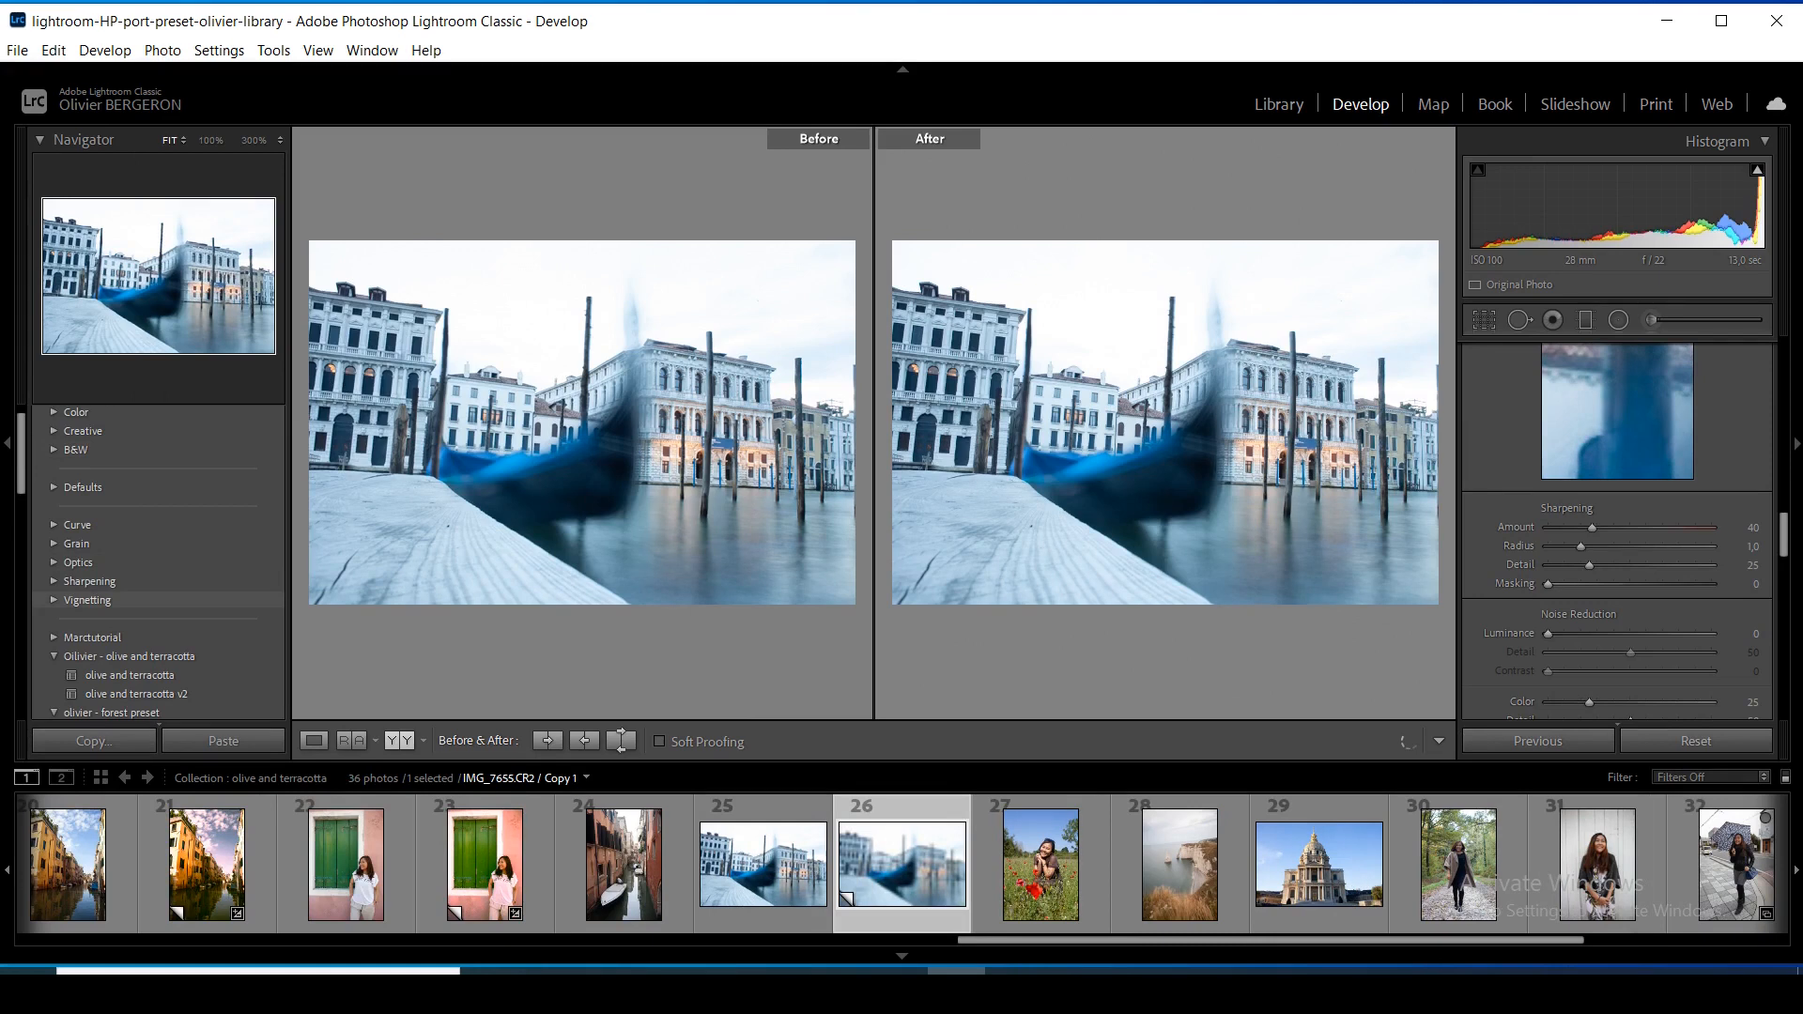
left_click(136, 693)
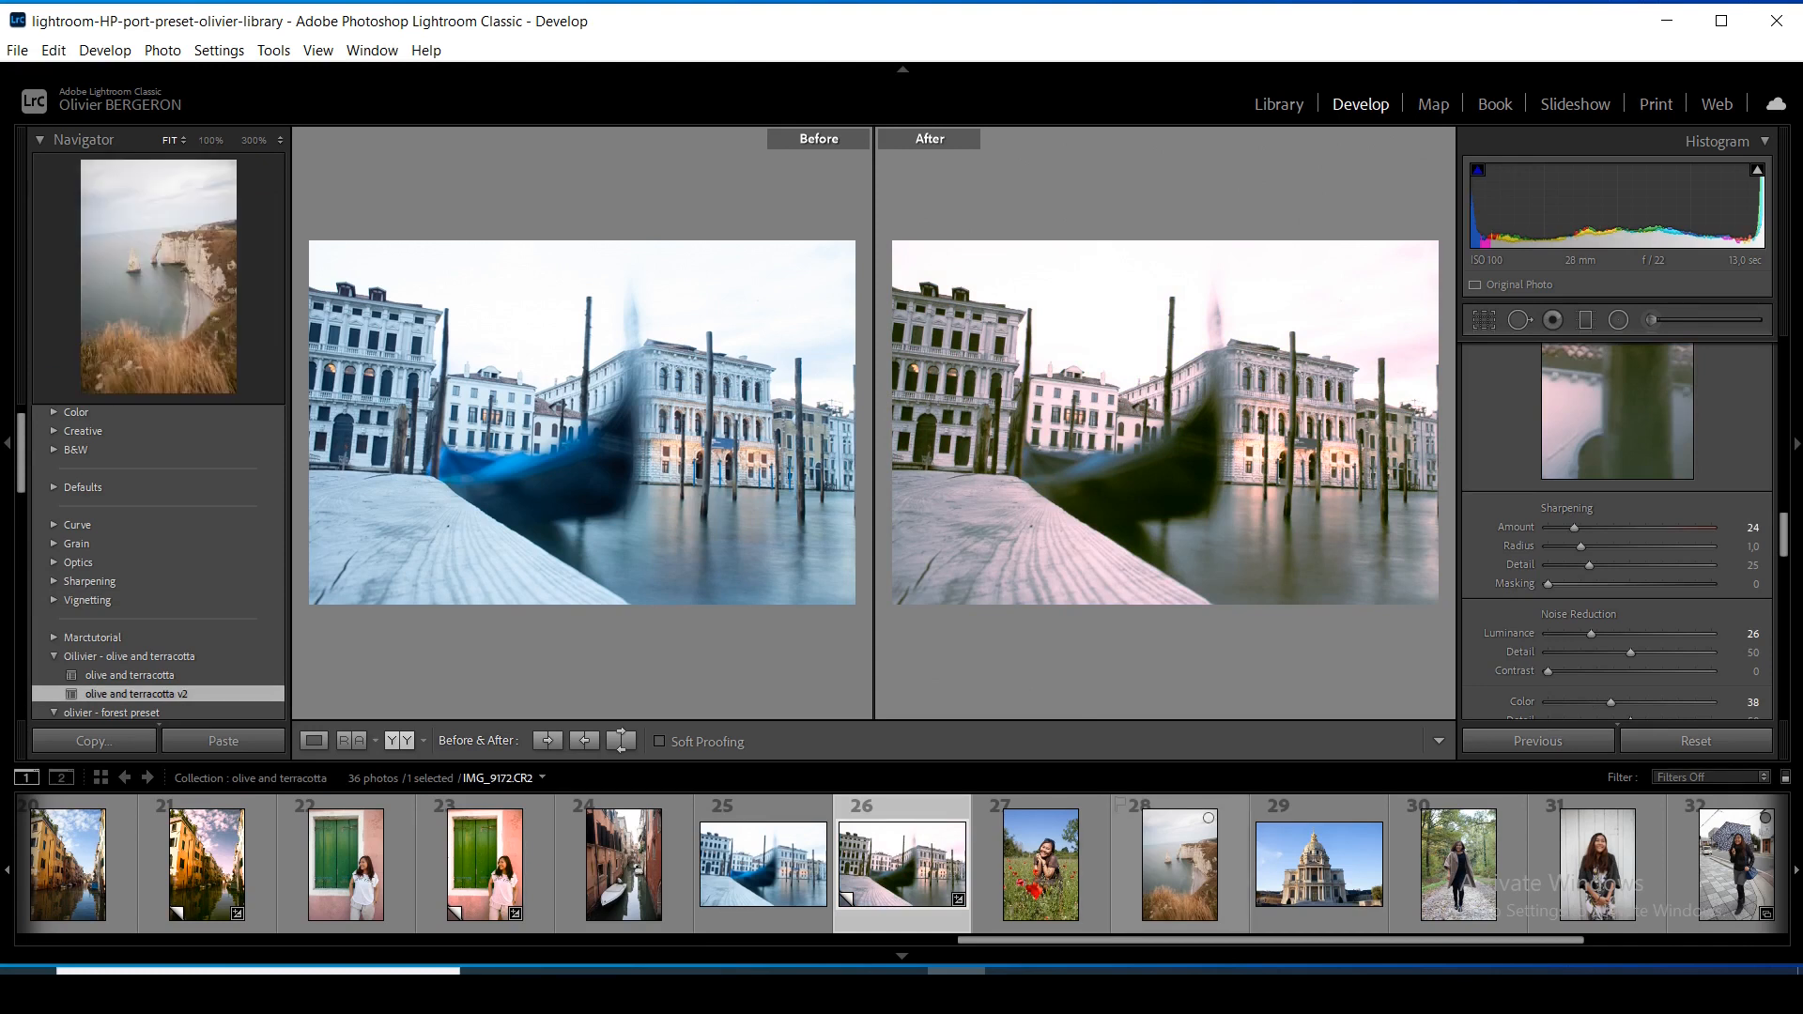
Make a virtual copy of the coastal cliff photo IMG_9172.CR2 and apply the olive and terracotta v2 preset to it
left_click(1180, 863)
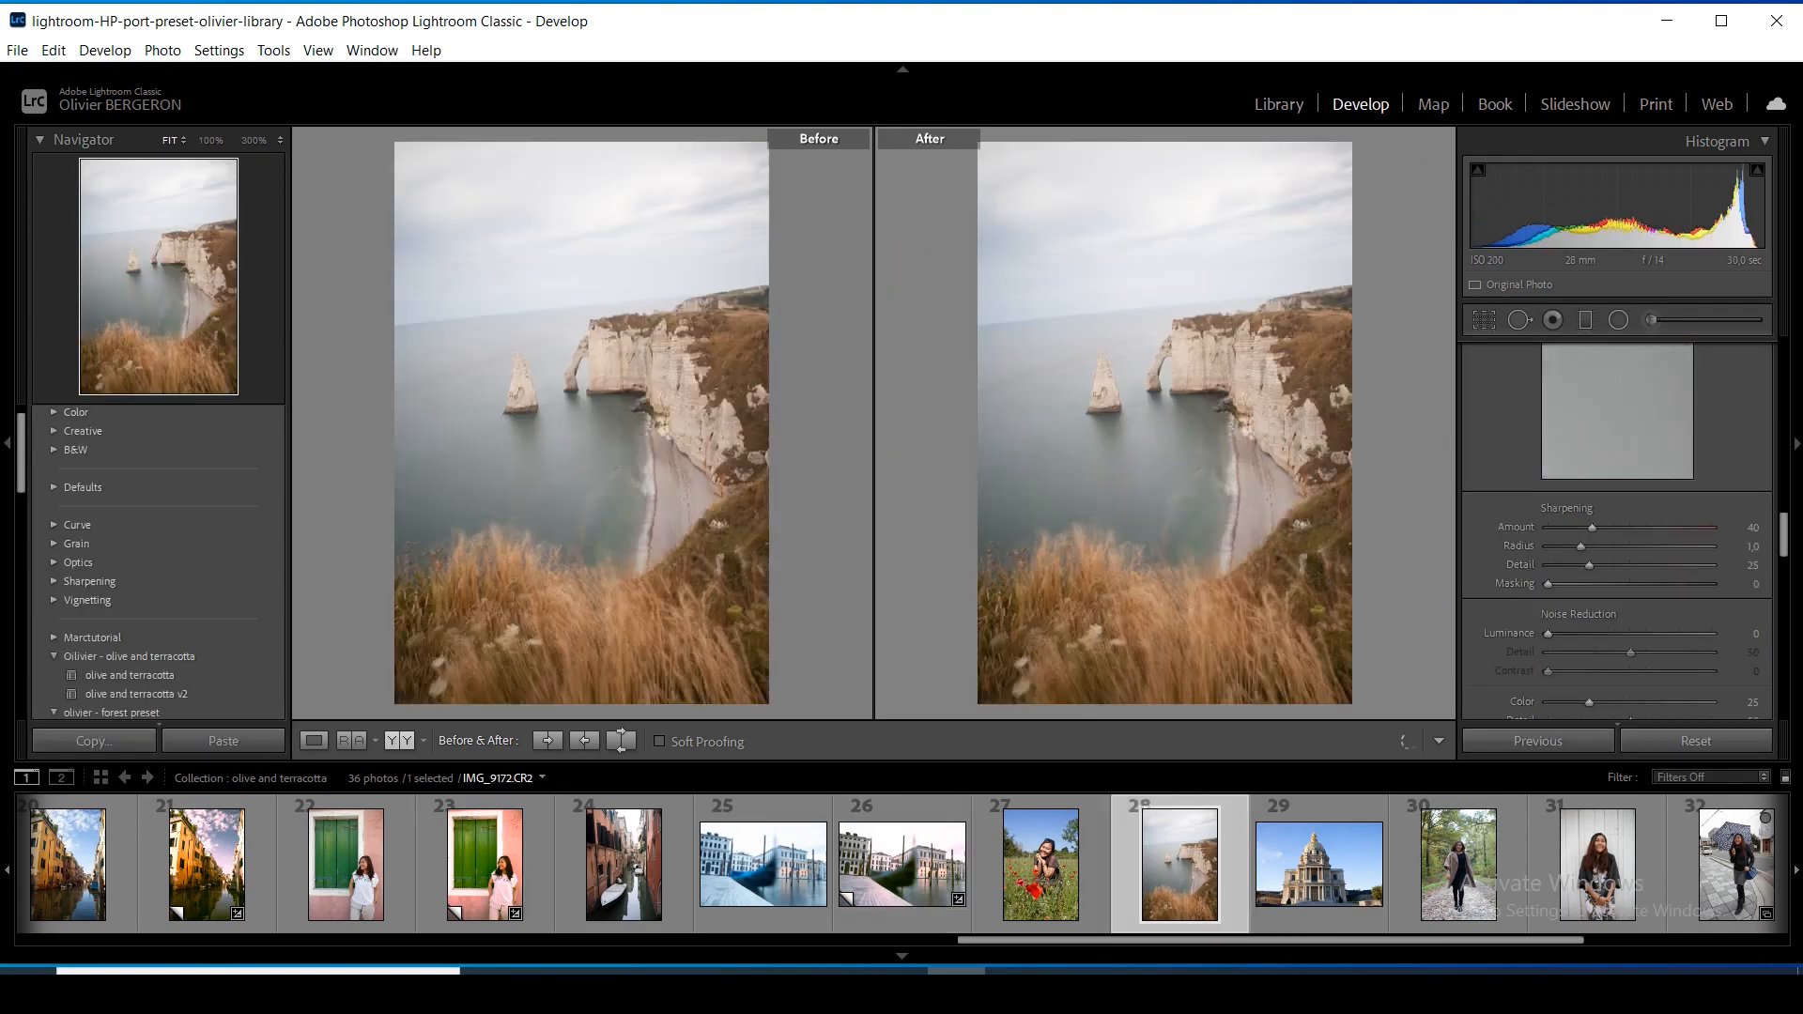
left_click(162, 50)
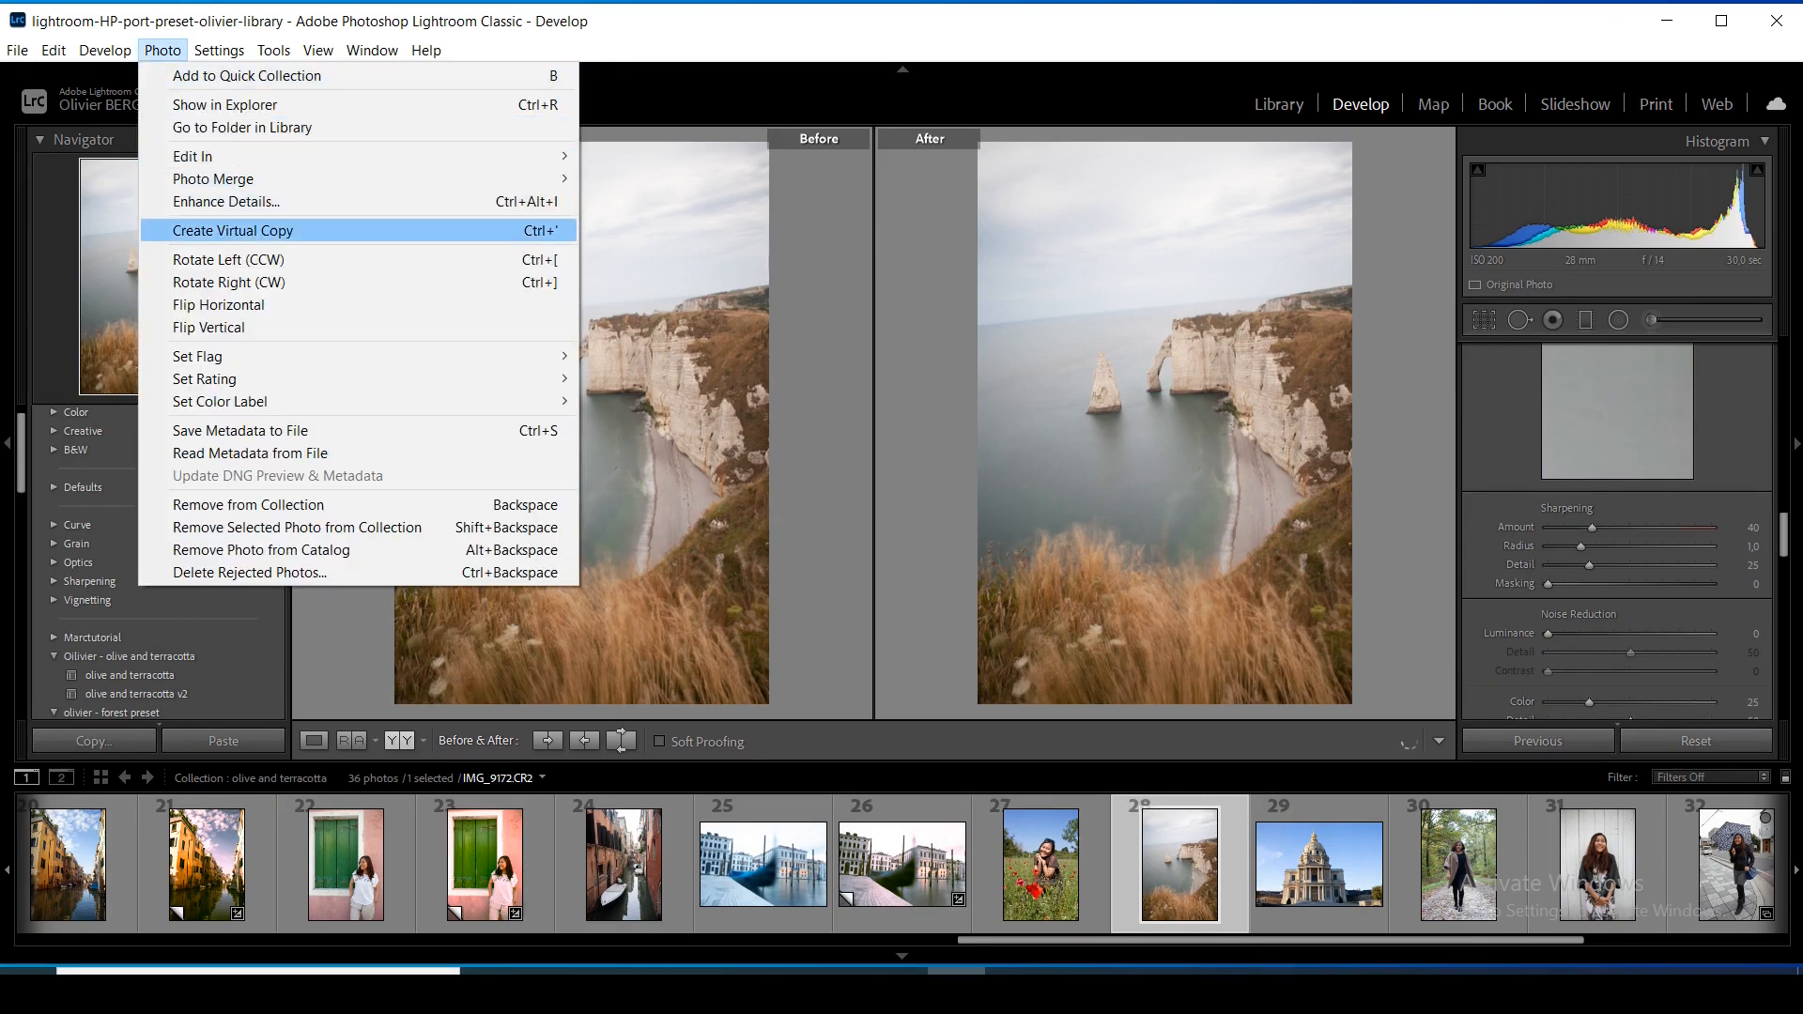
left_click(234, 230)
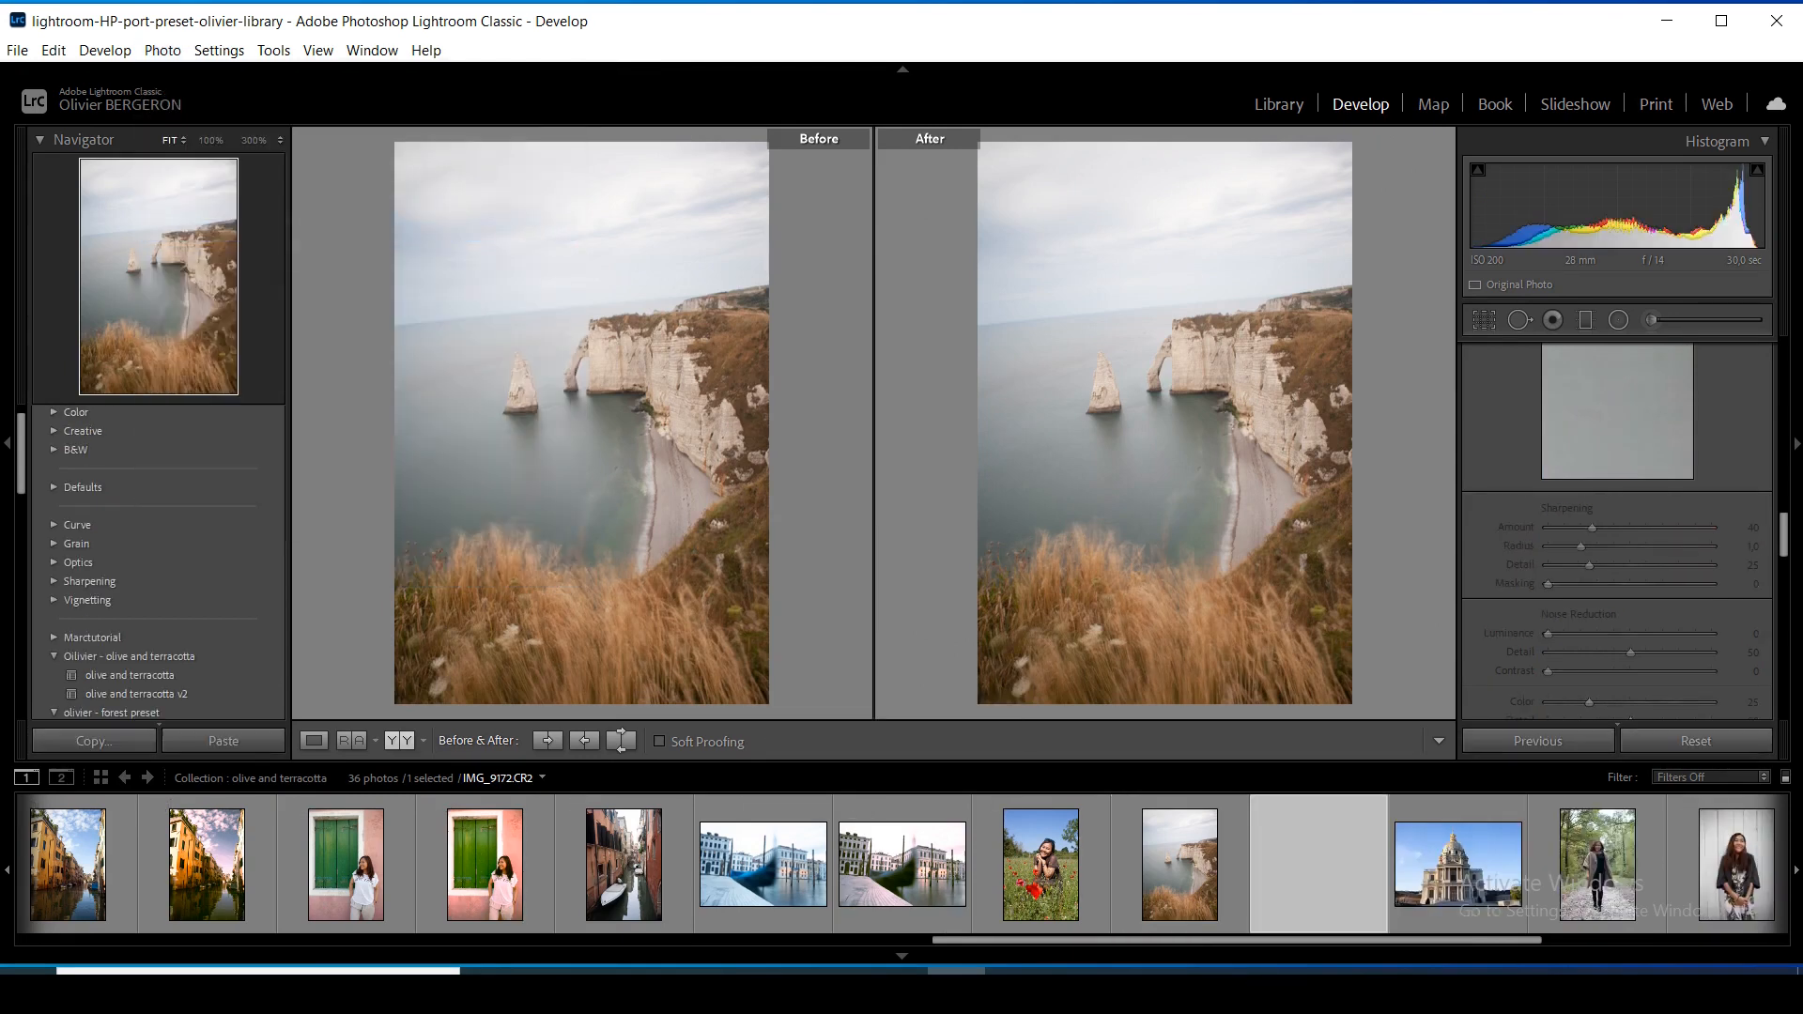
left_click(137, 693)
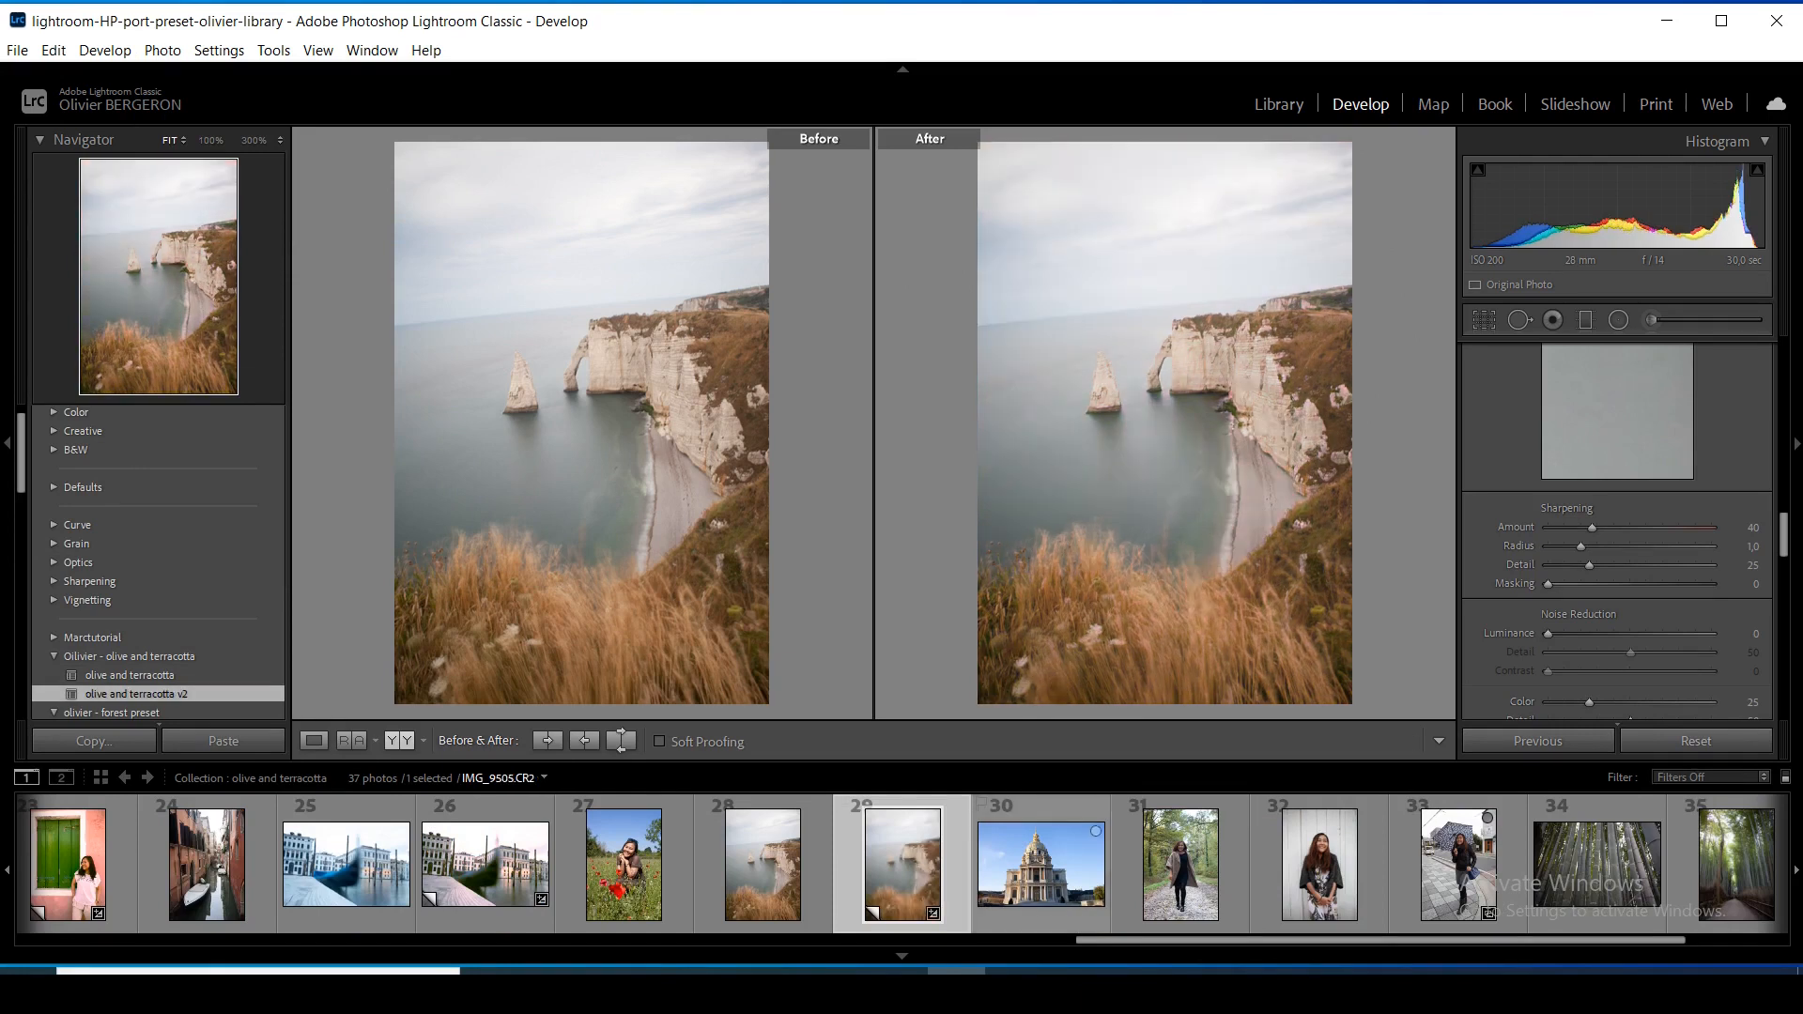
Make a virtual copy of the golden-domed building photo IMG_9505.CR2 and apply the olive and terracotta v2 preset to it
left_click(1041, 863)
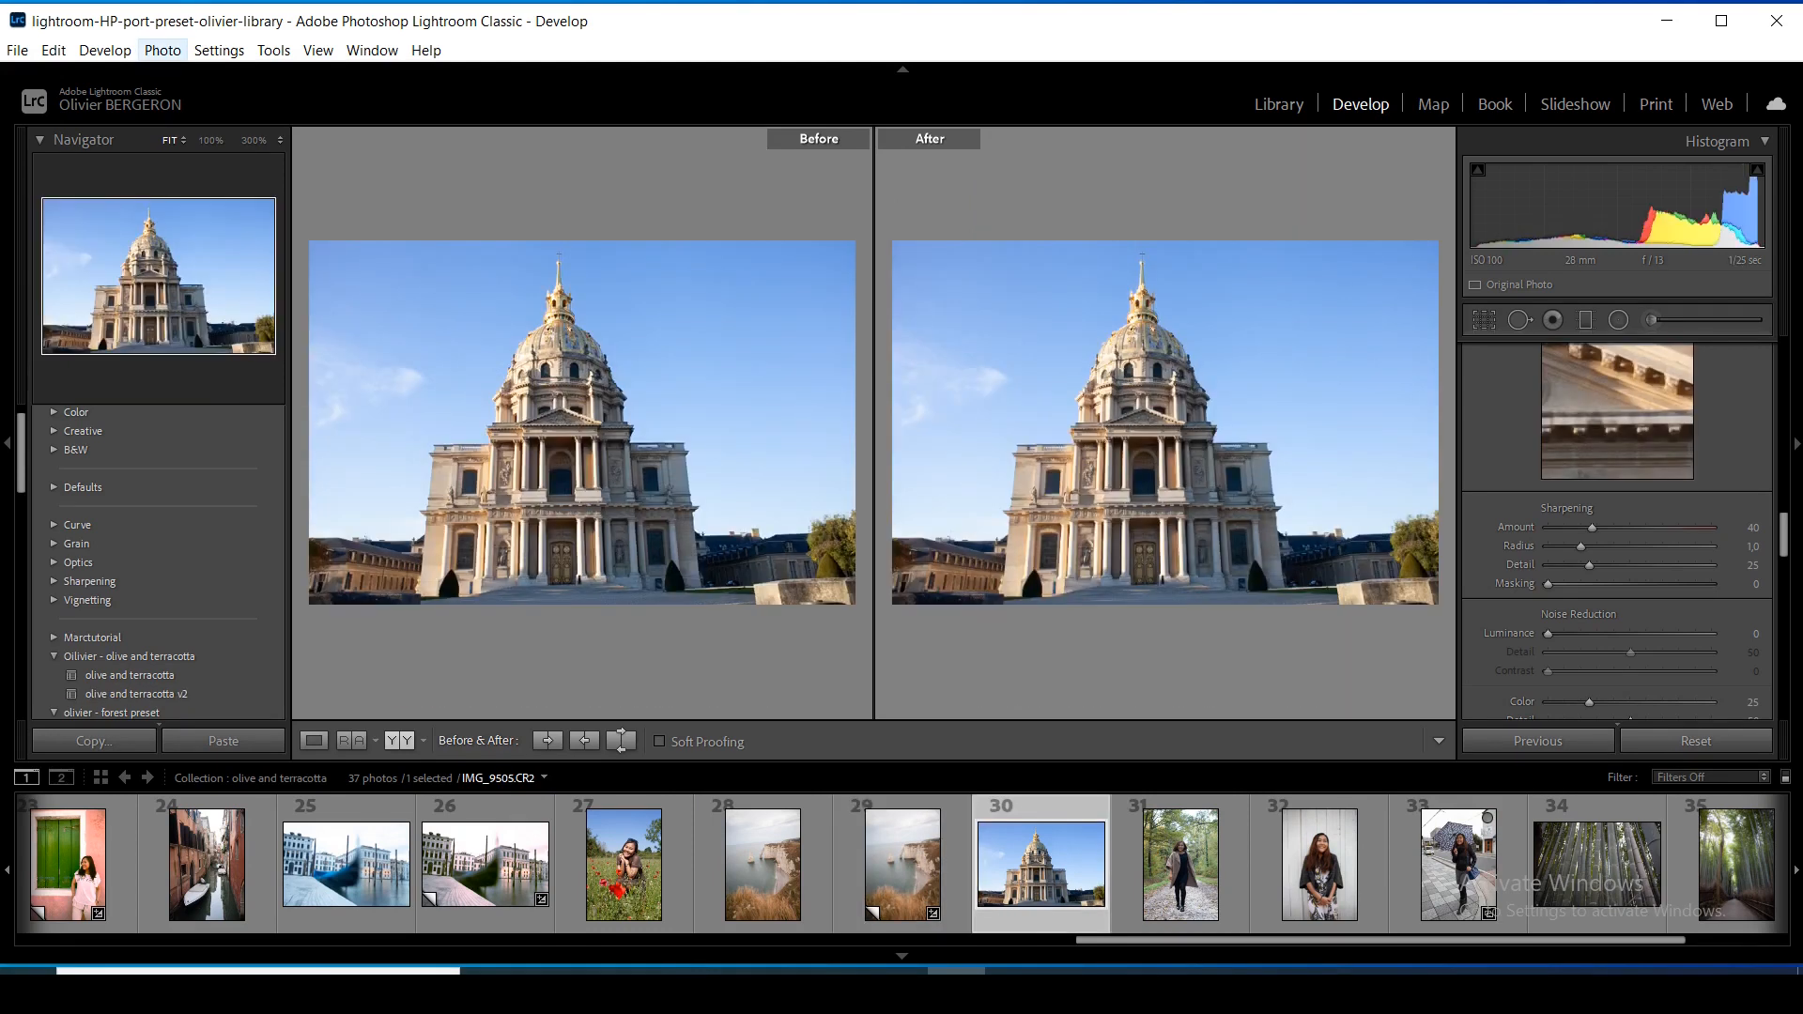
left_click(163, 50)
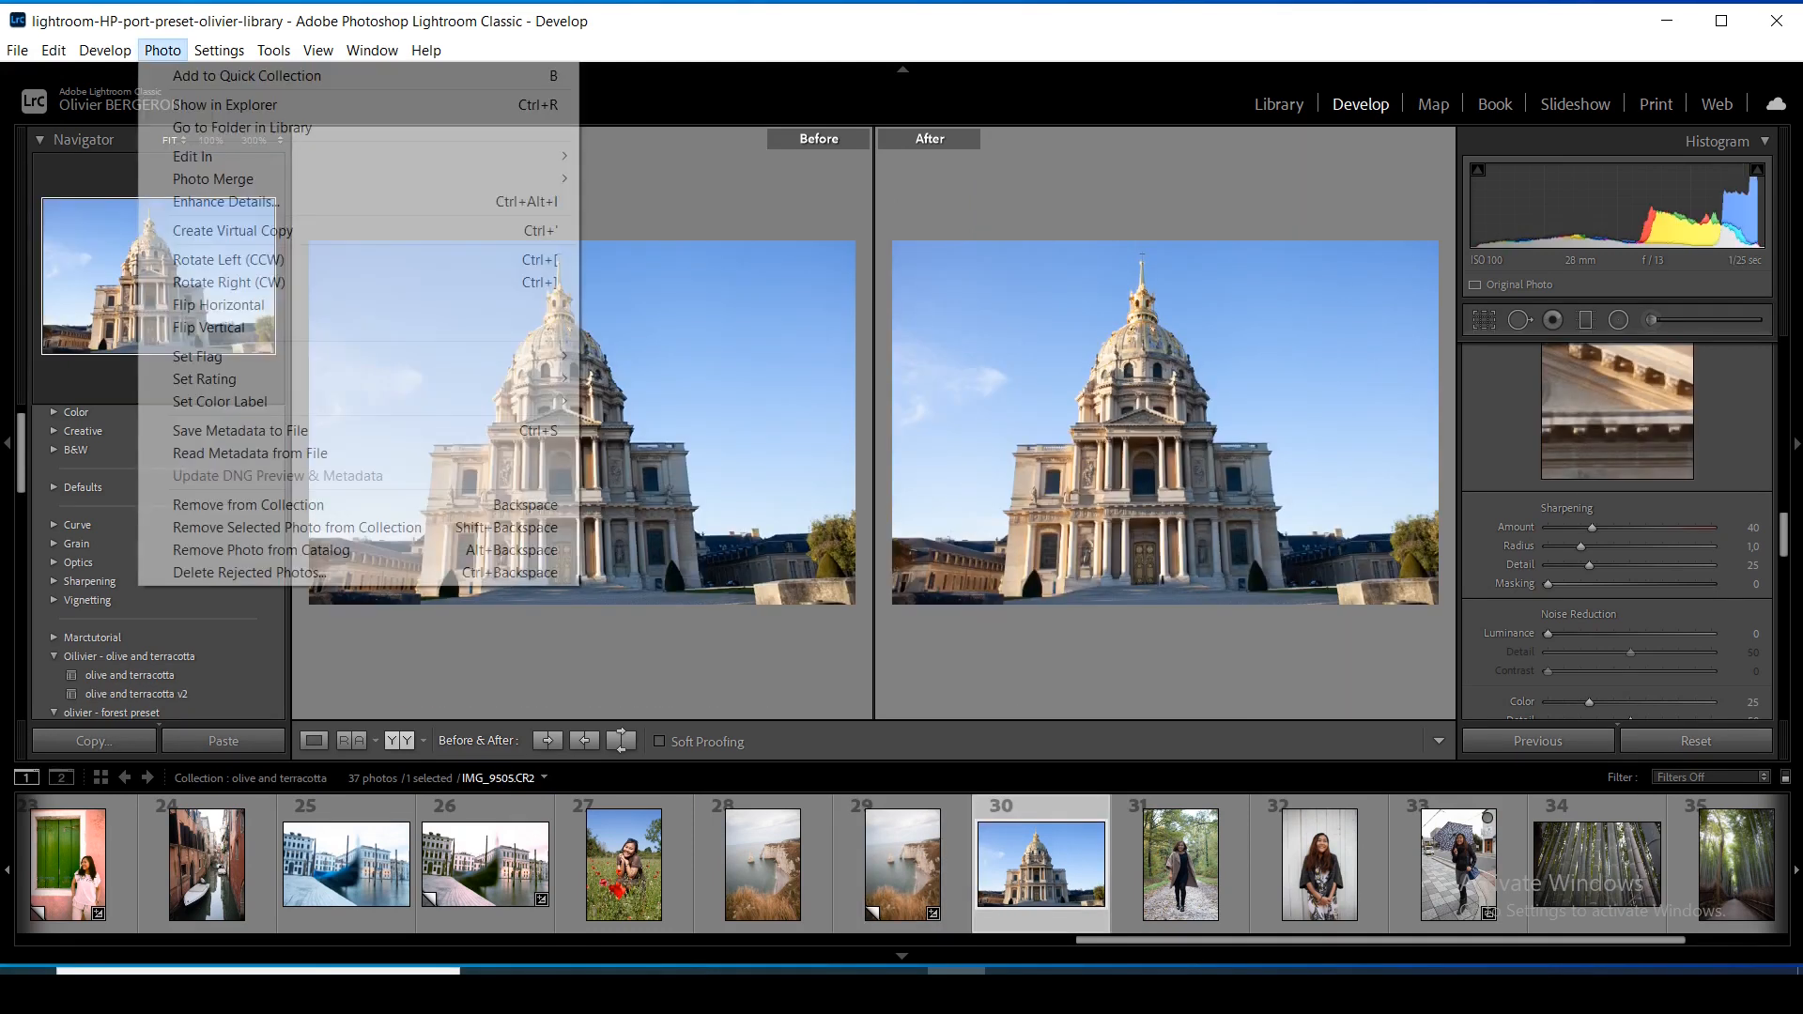
key("ctrl+apostrophe")
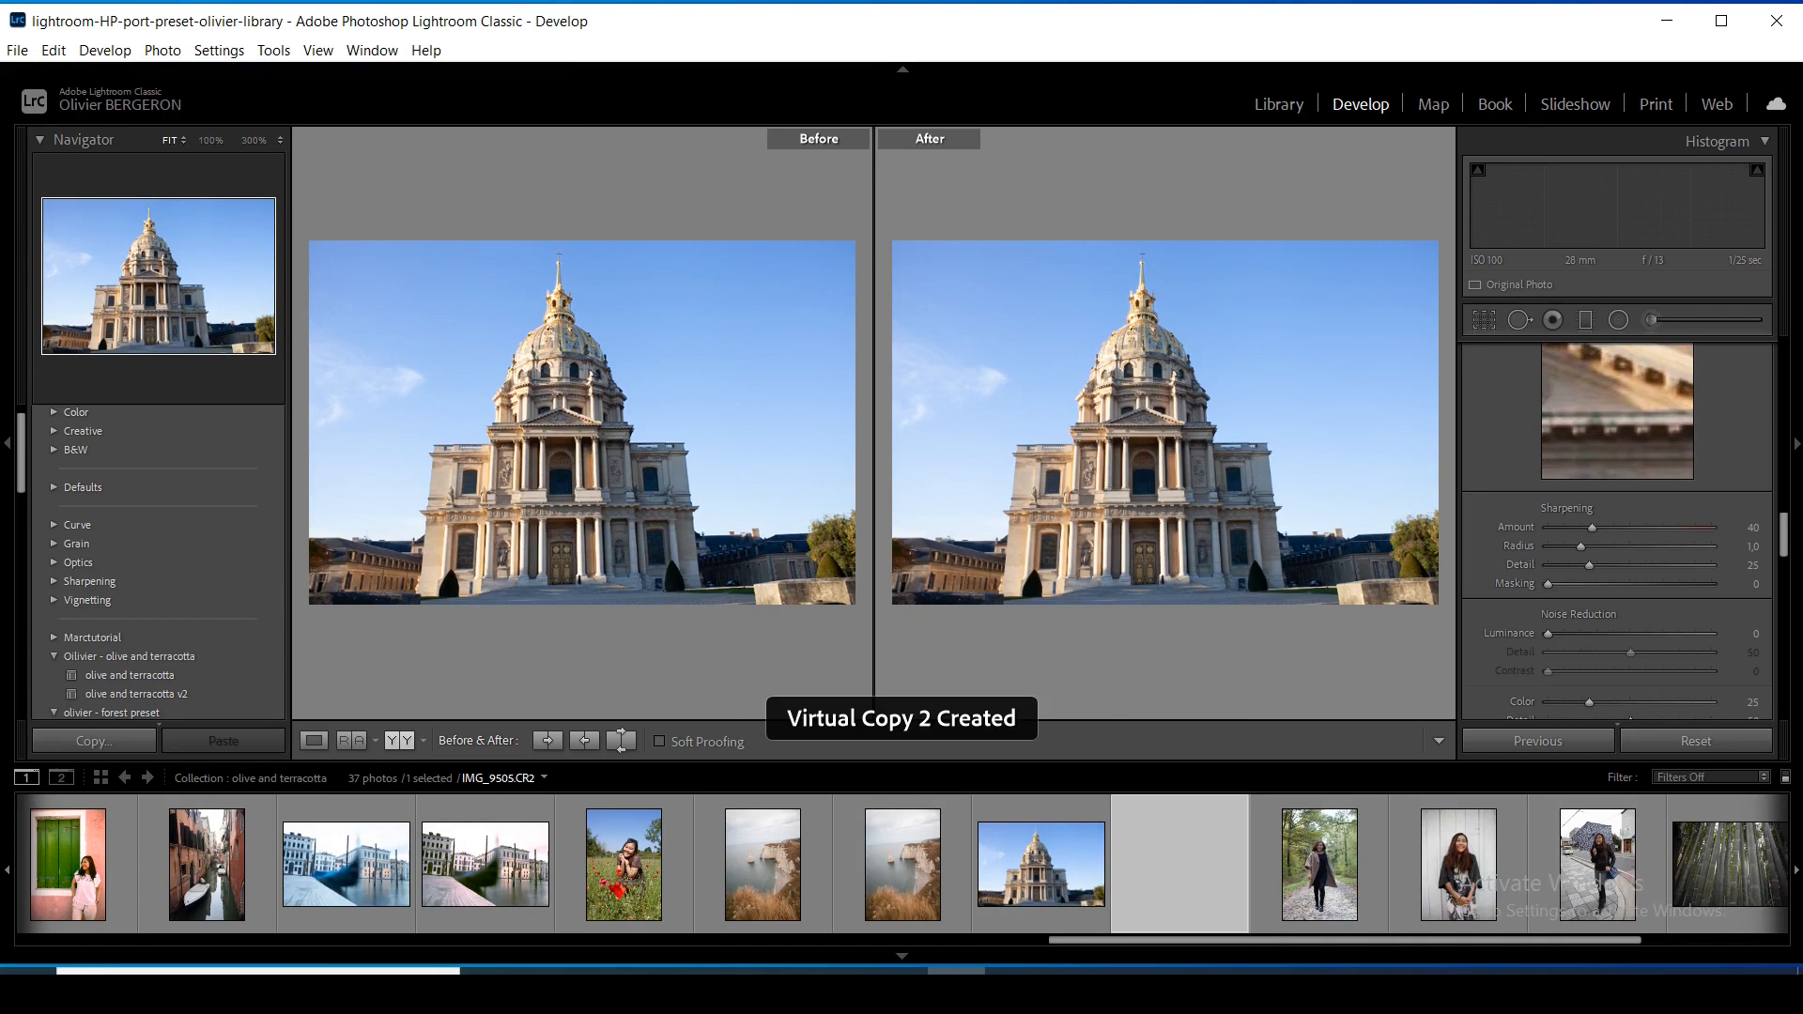
left_click(136, 694)
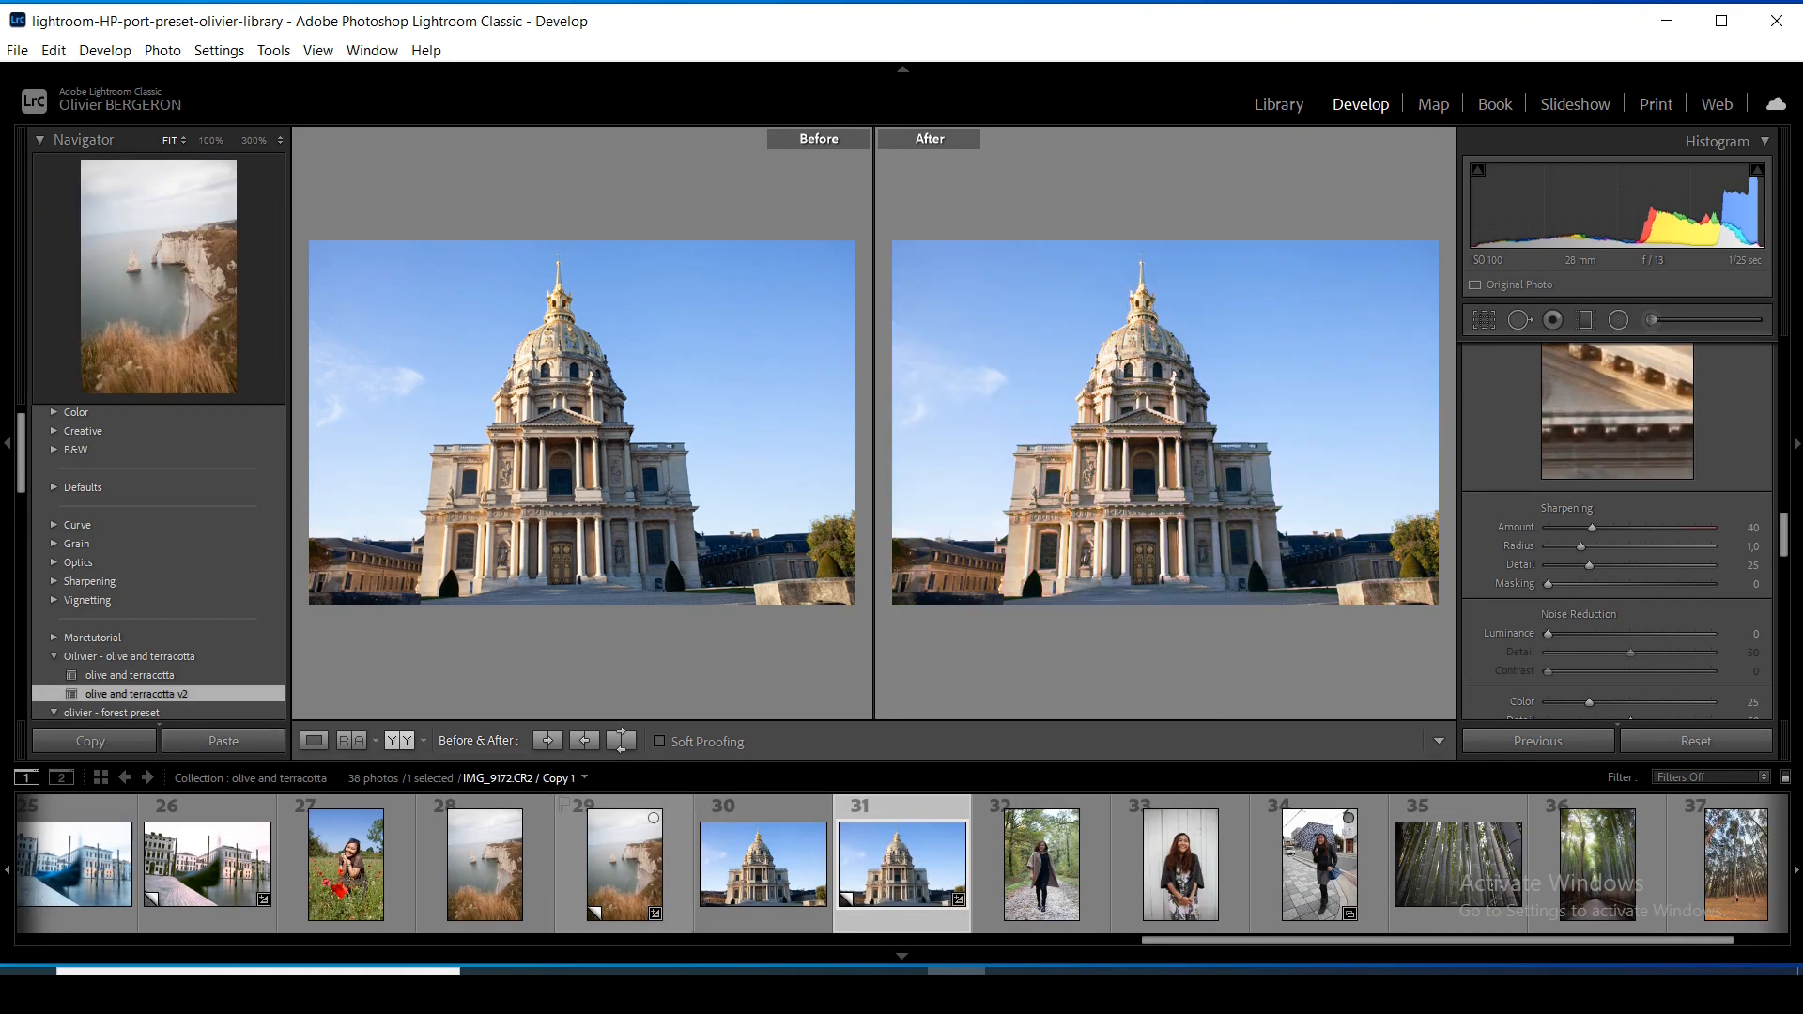
Make a virtual copy of IMG_2196.CR2, the woman before white planks, and apply the olive and terracotta v2 preset to it
left_click(1180, 864)
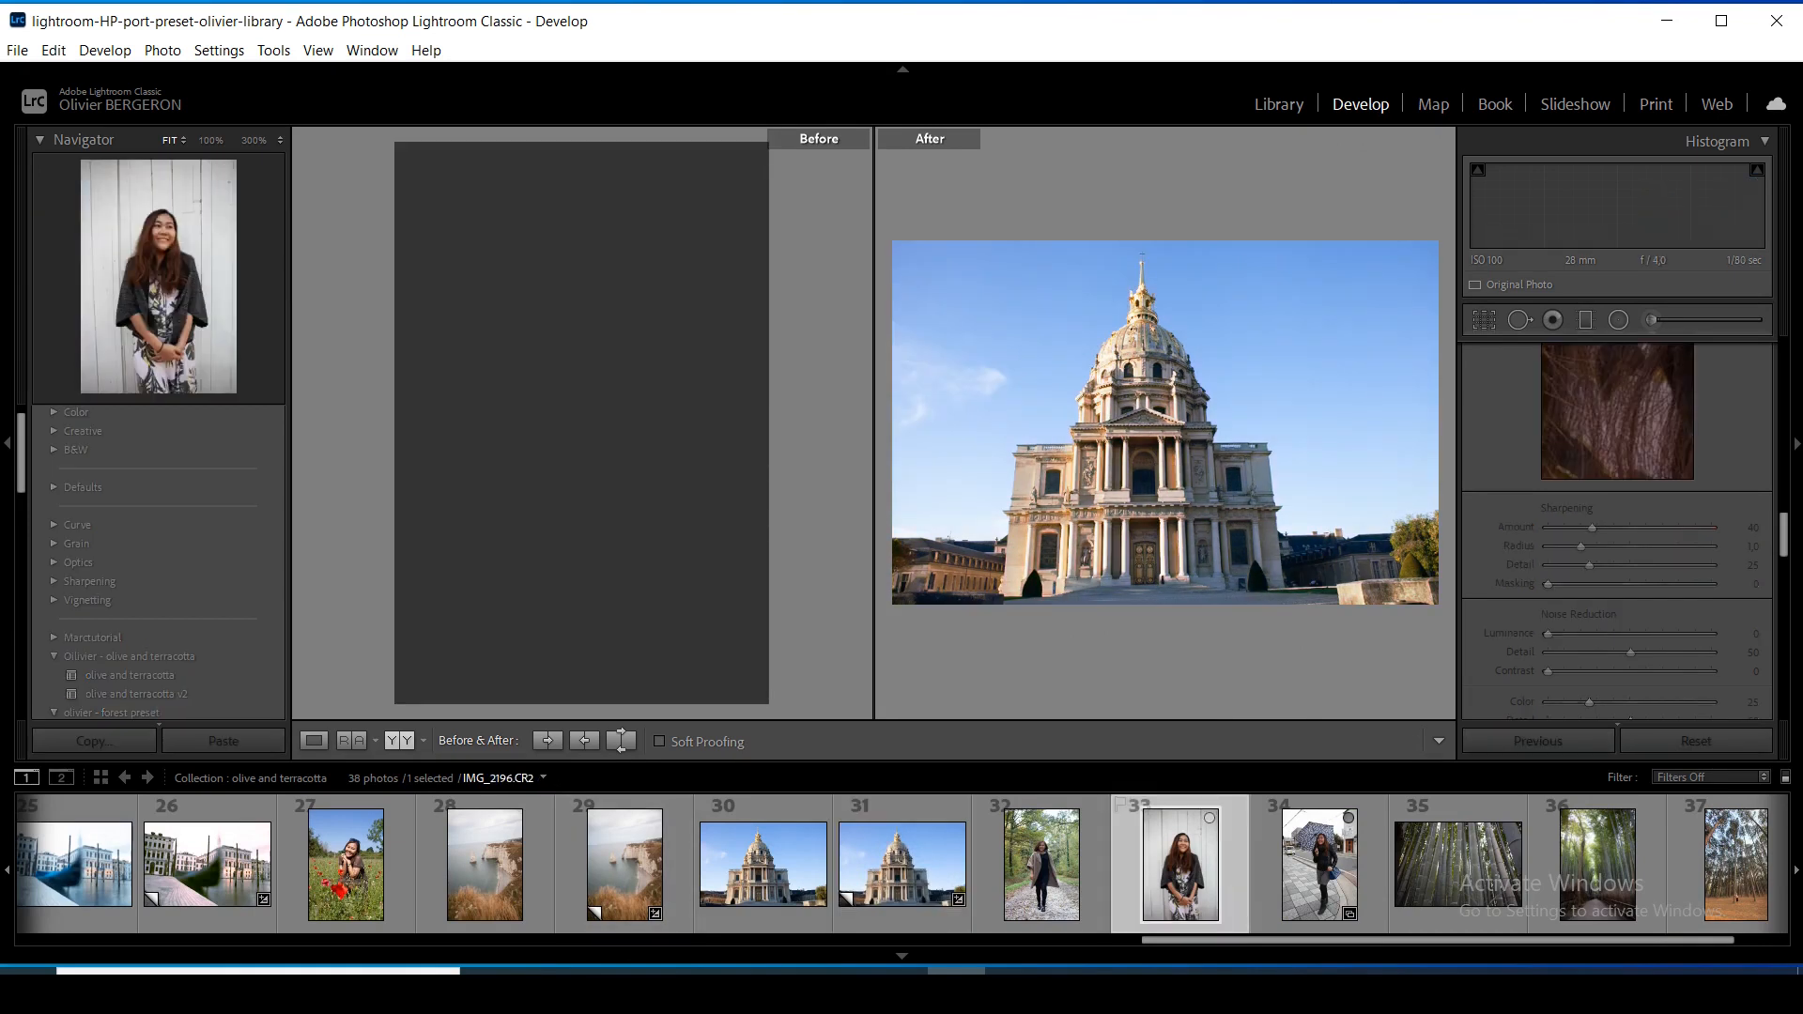
left_click(163, 50)
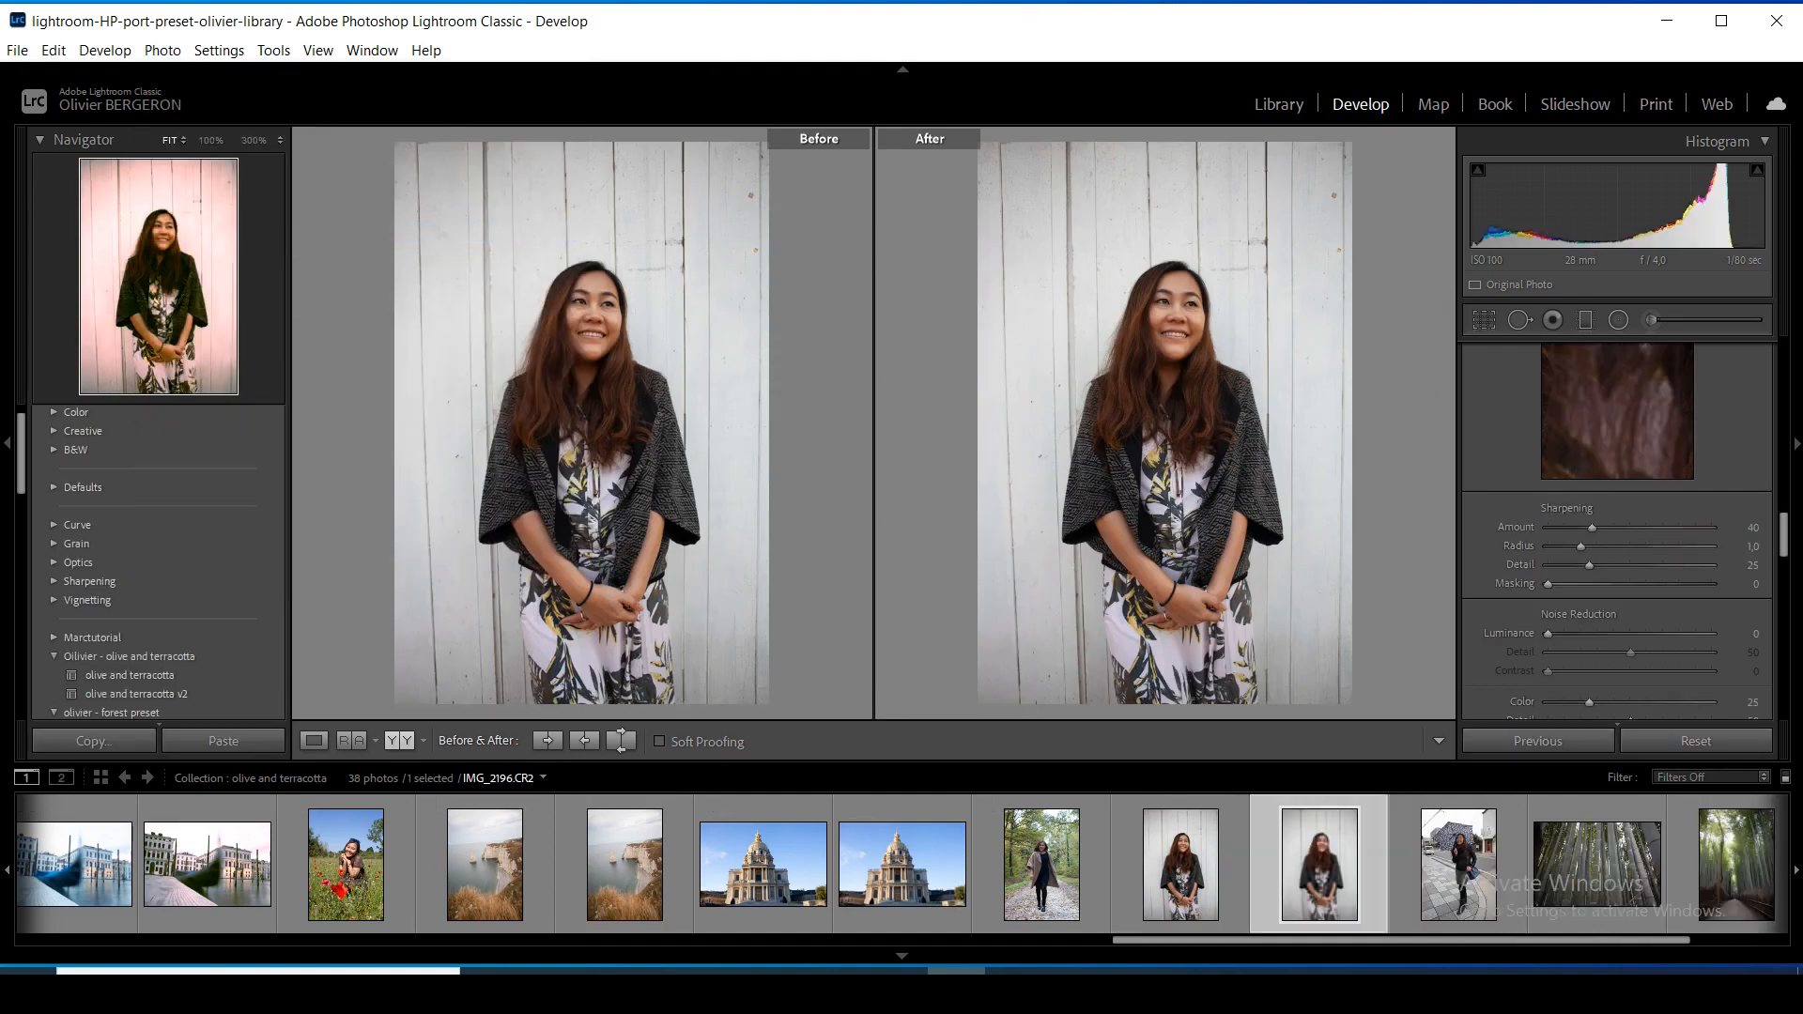
left_click(136, 694)
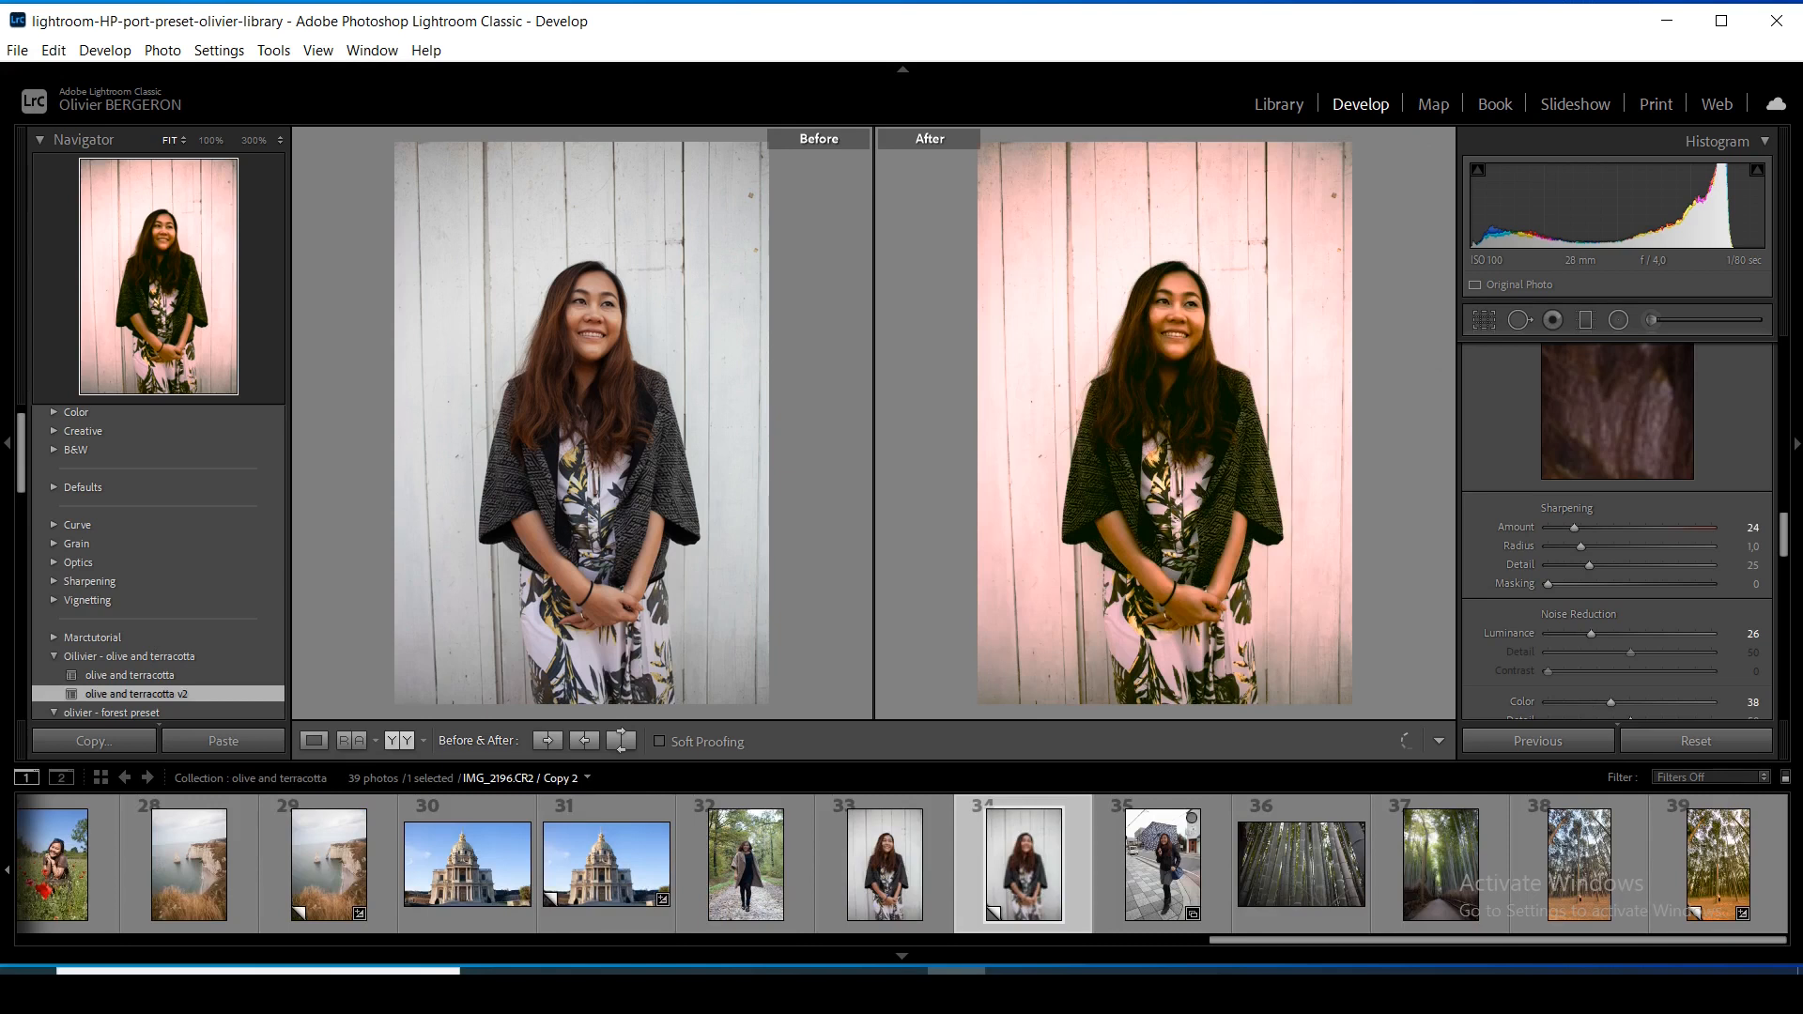
Make a virtual copy of IMG_3331.CR2, the woman with the umbrella, and apply the olive and terracotta v2 preset to it
left_click(1162, 863)
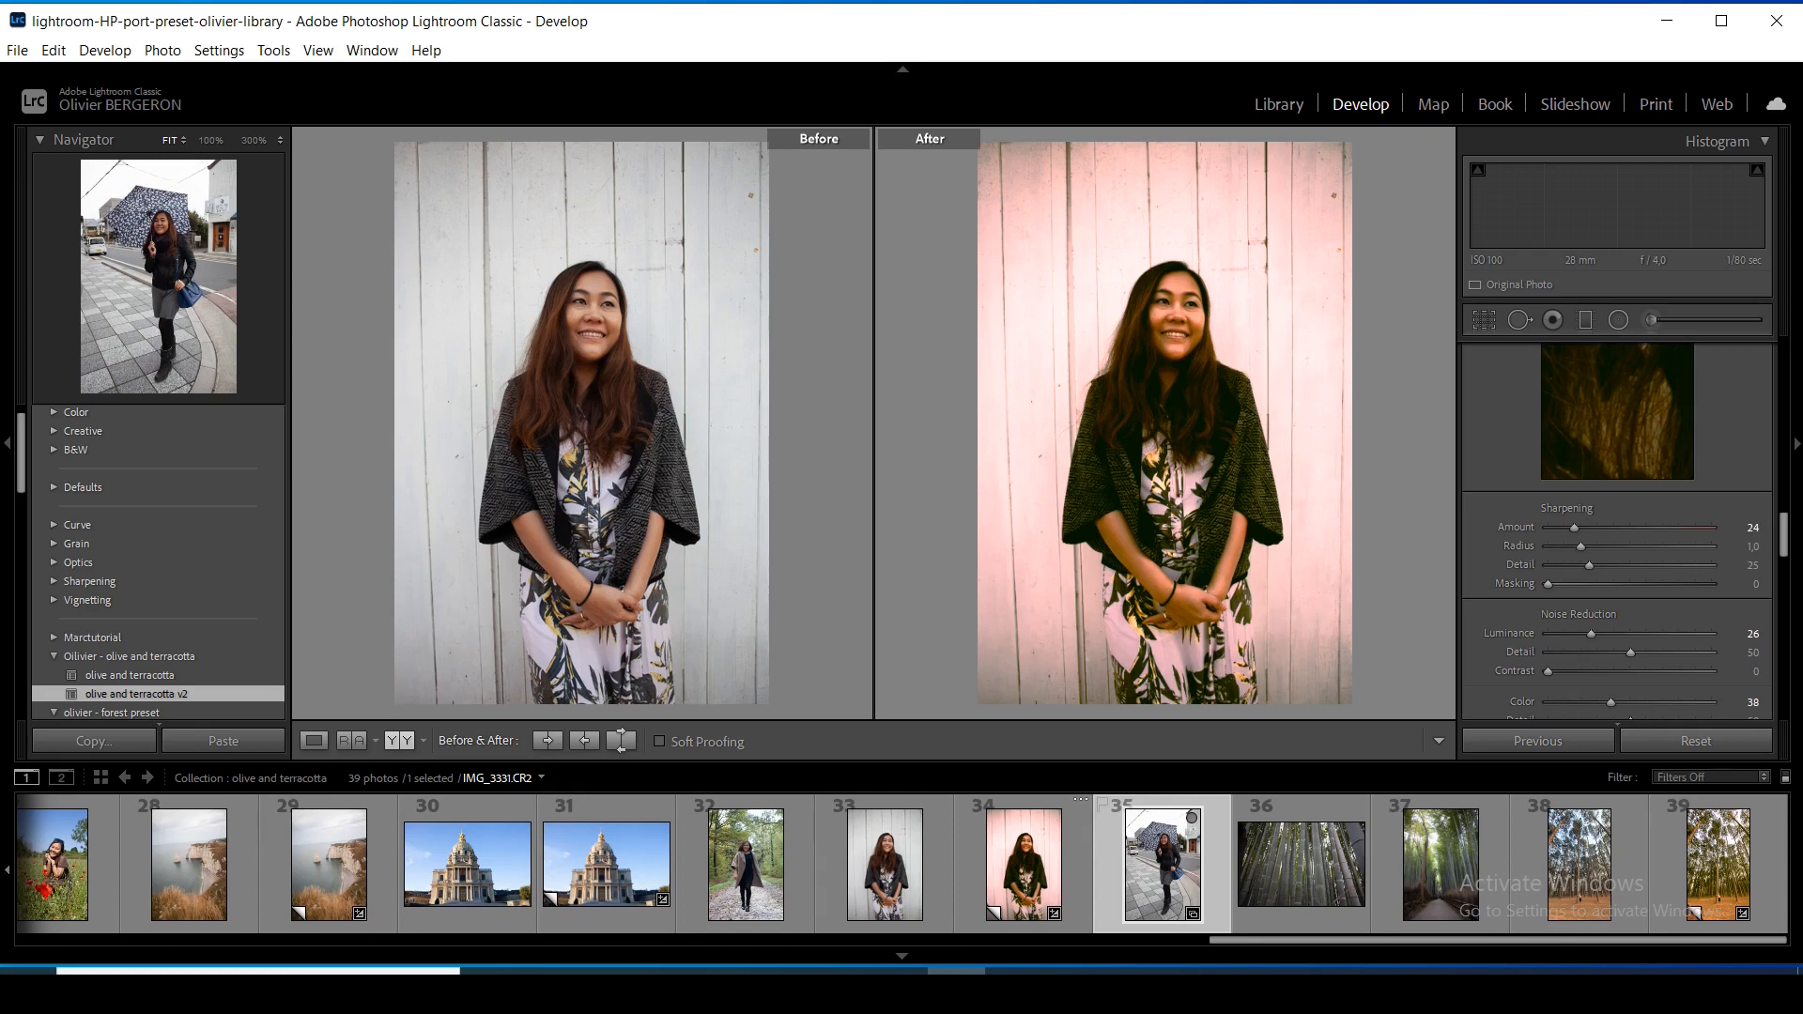
left_click(163, 50)
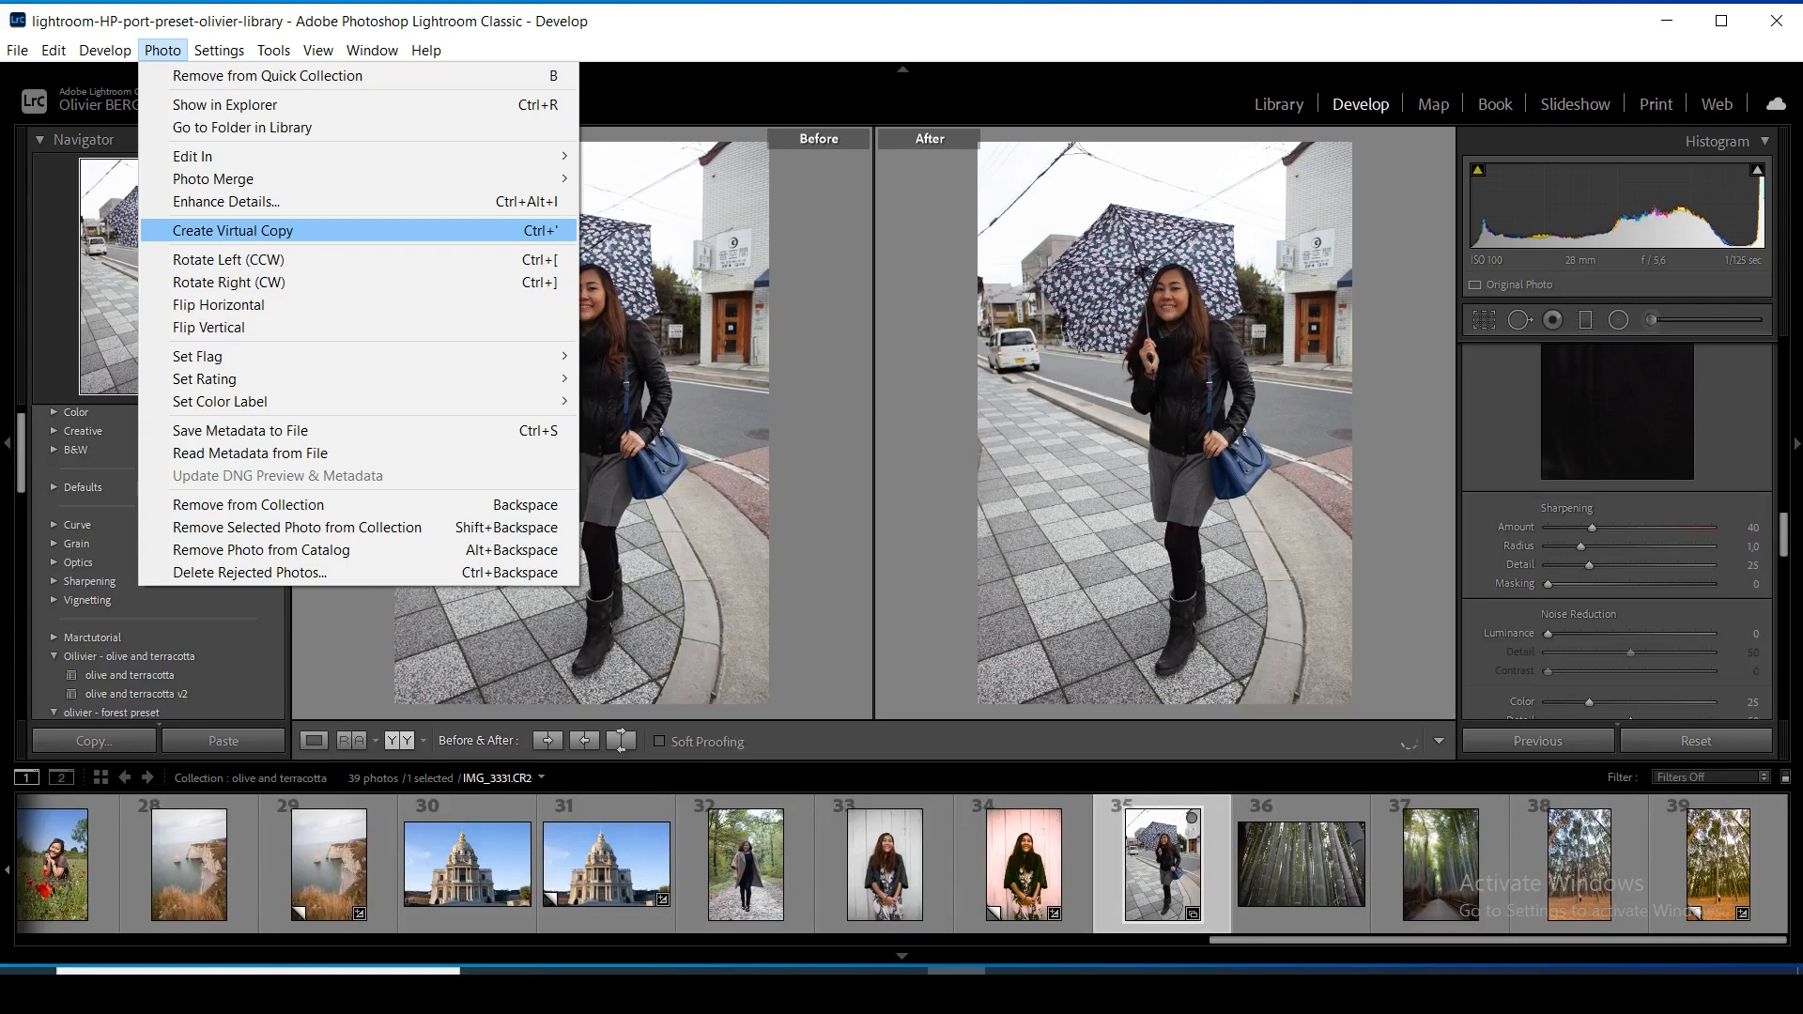
left_click(233, 230)
left_click(136, 693)
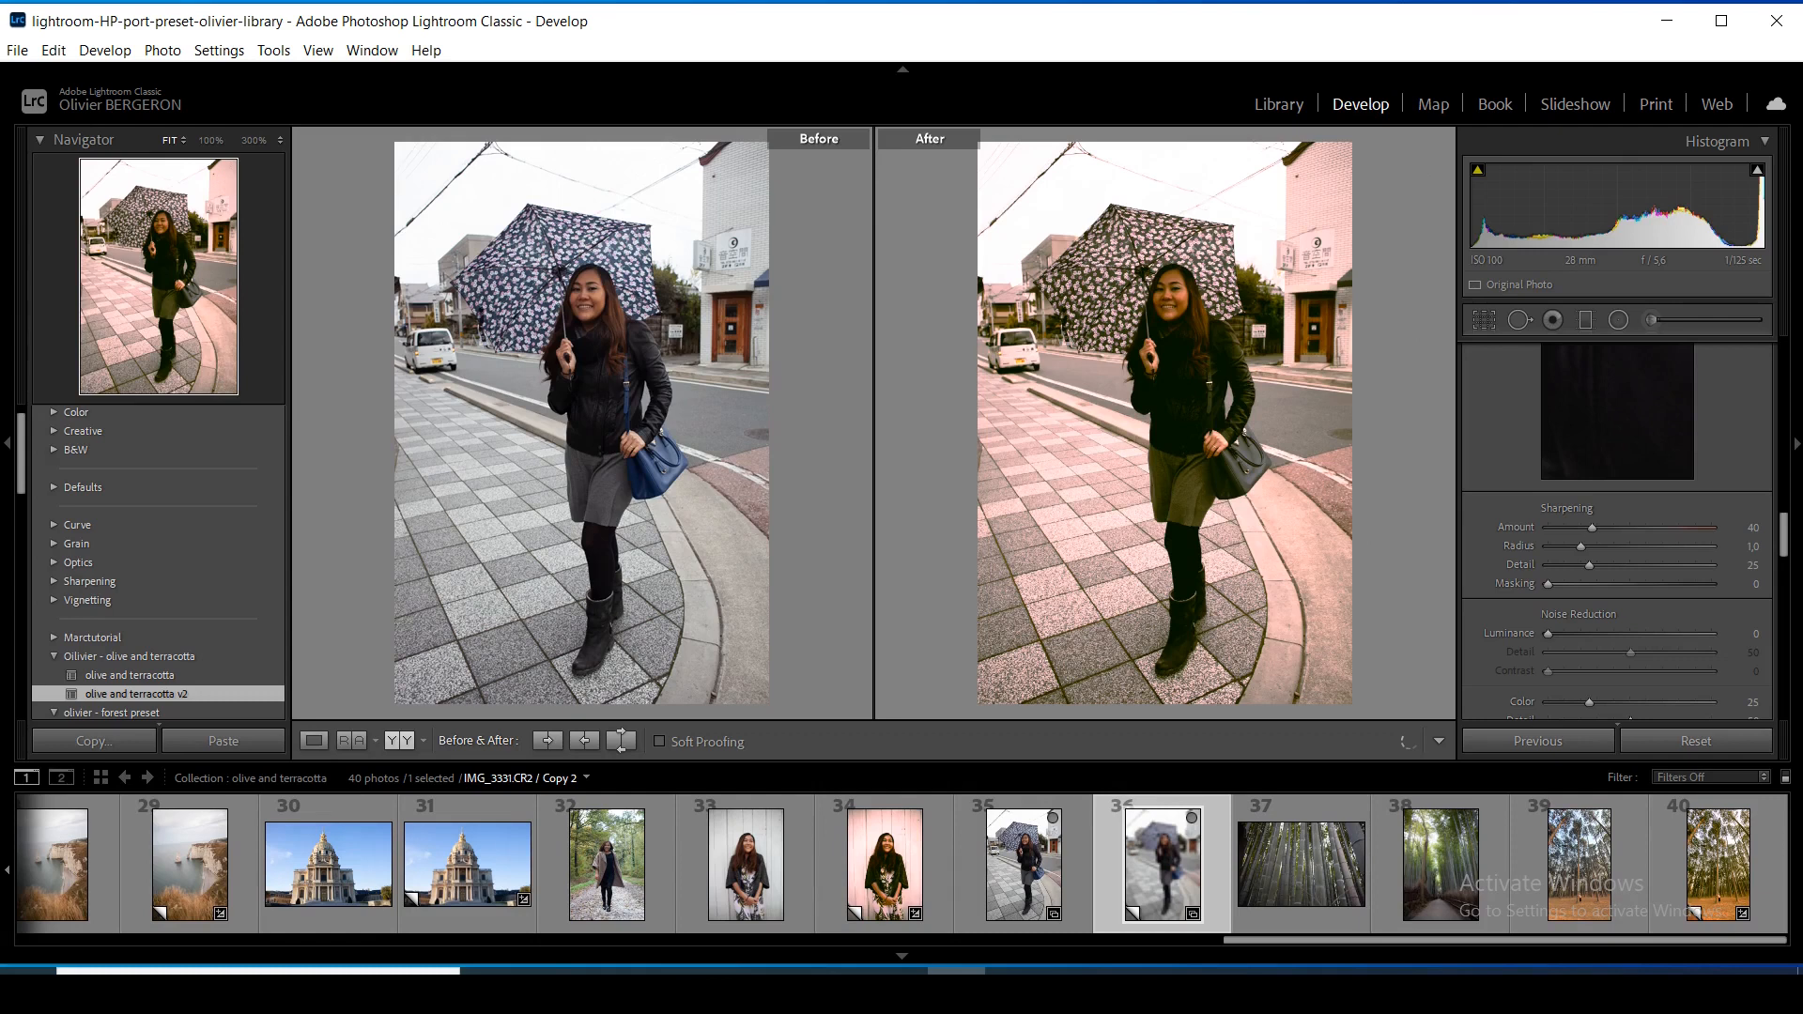
Brighten the dark areas of the umbrella photo's virtual copy by setting Shadows to about +13
scroll(1615, 516, "up", 5)
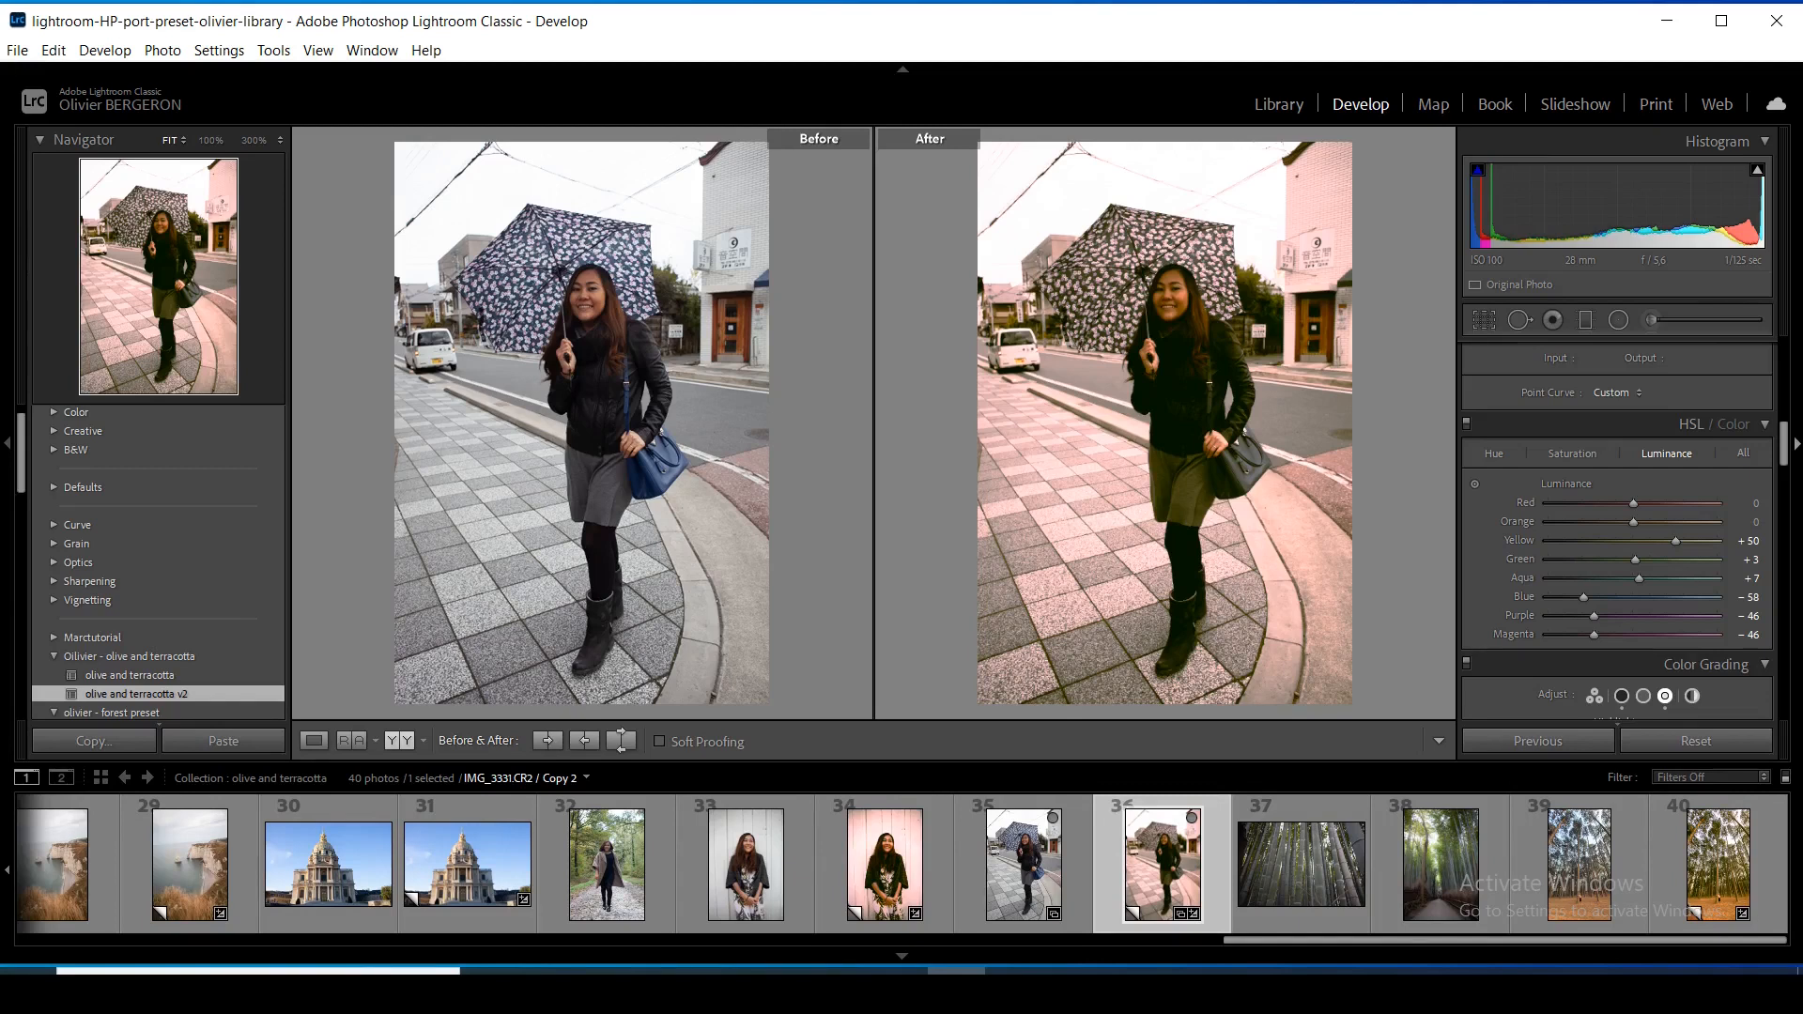
scroll(1615, 536, "up", 5)
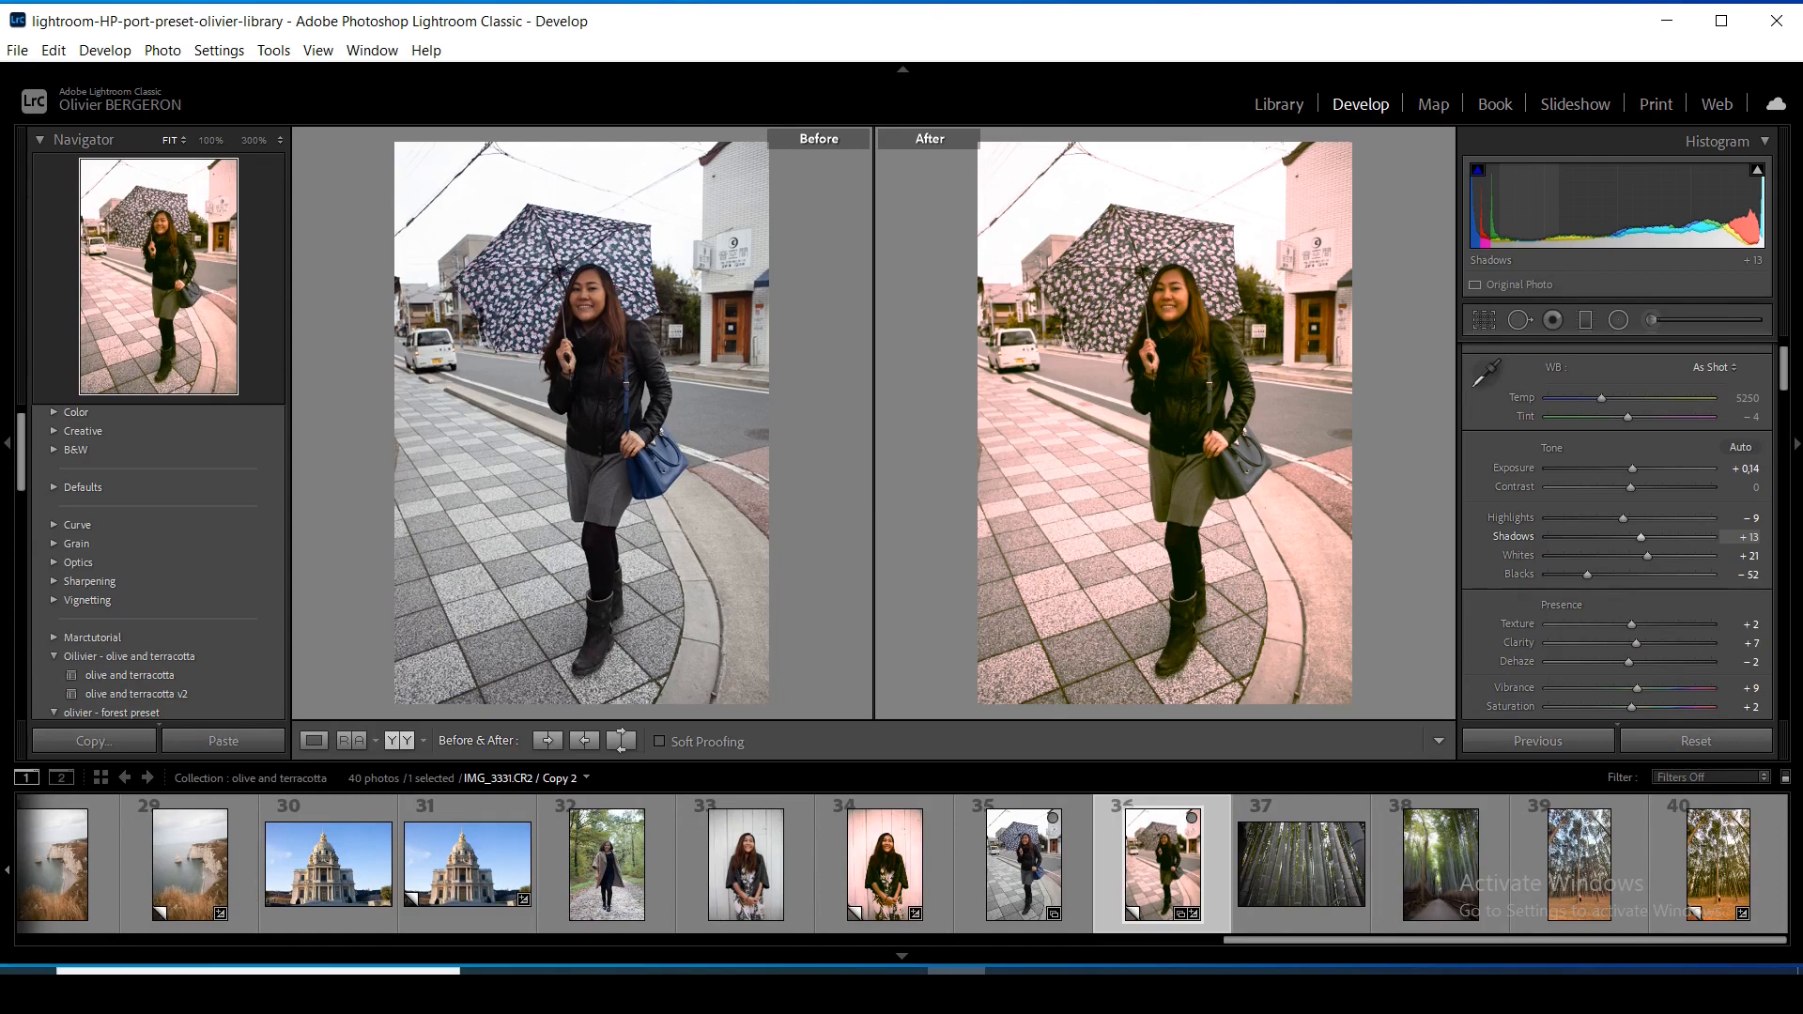
Make a virtual copy of the bamboo grove photo IMG_3426.CR2 and apply the olive and terracotta v2 preset to it
left_click(1300, 864)
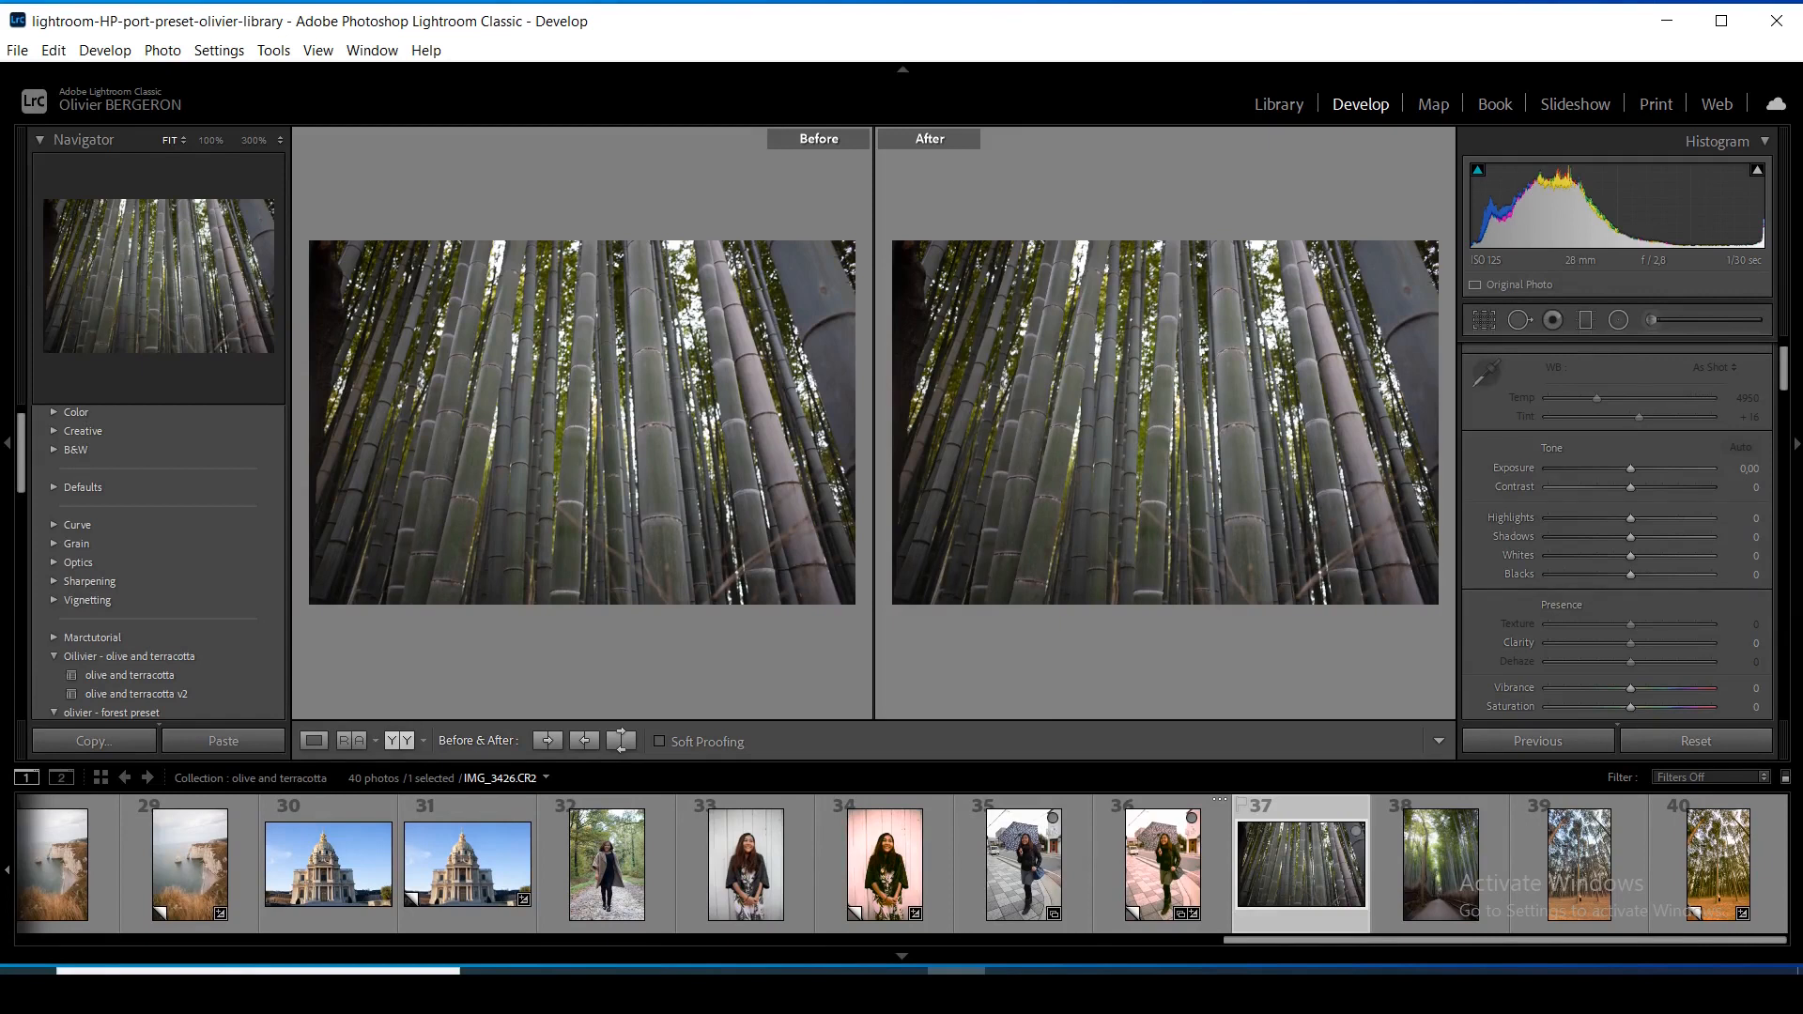
key("ctrl+apostrophe")
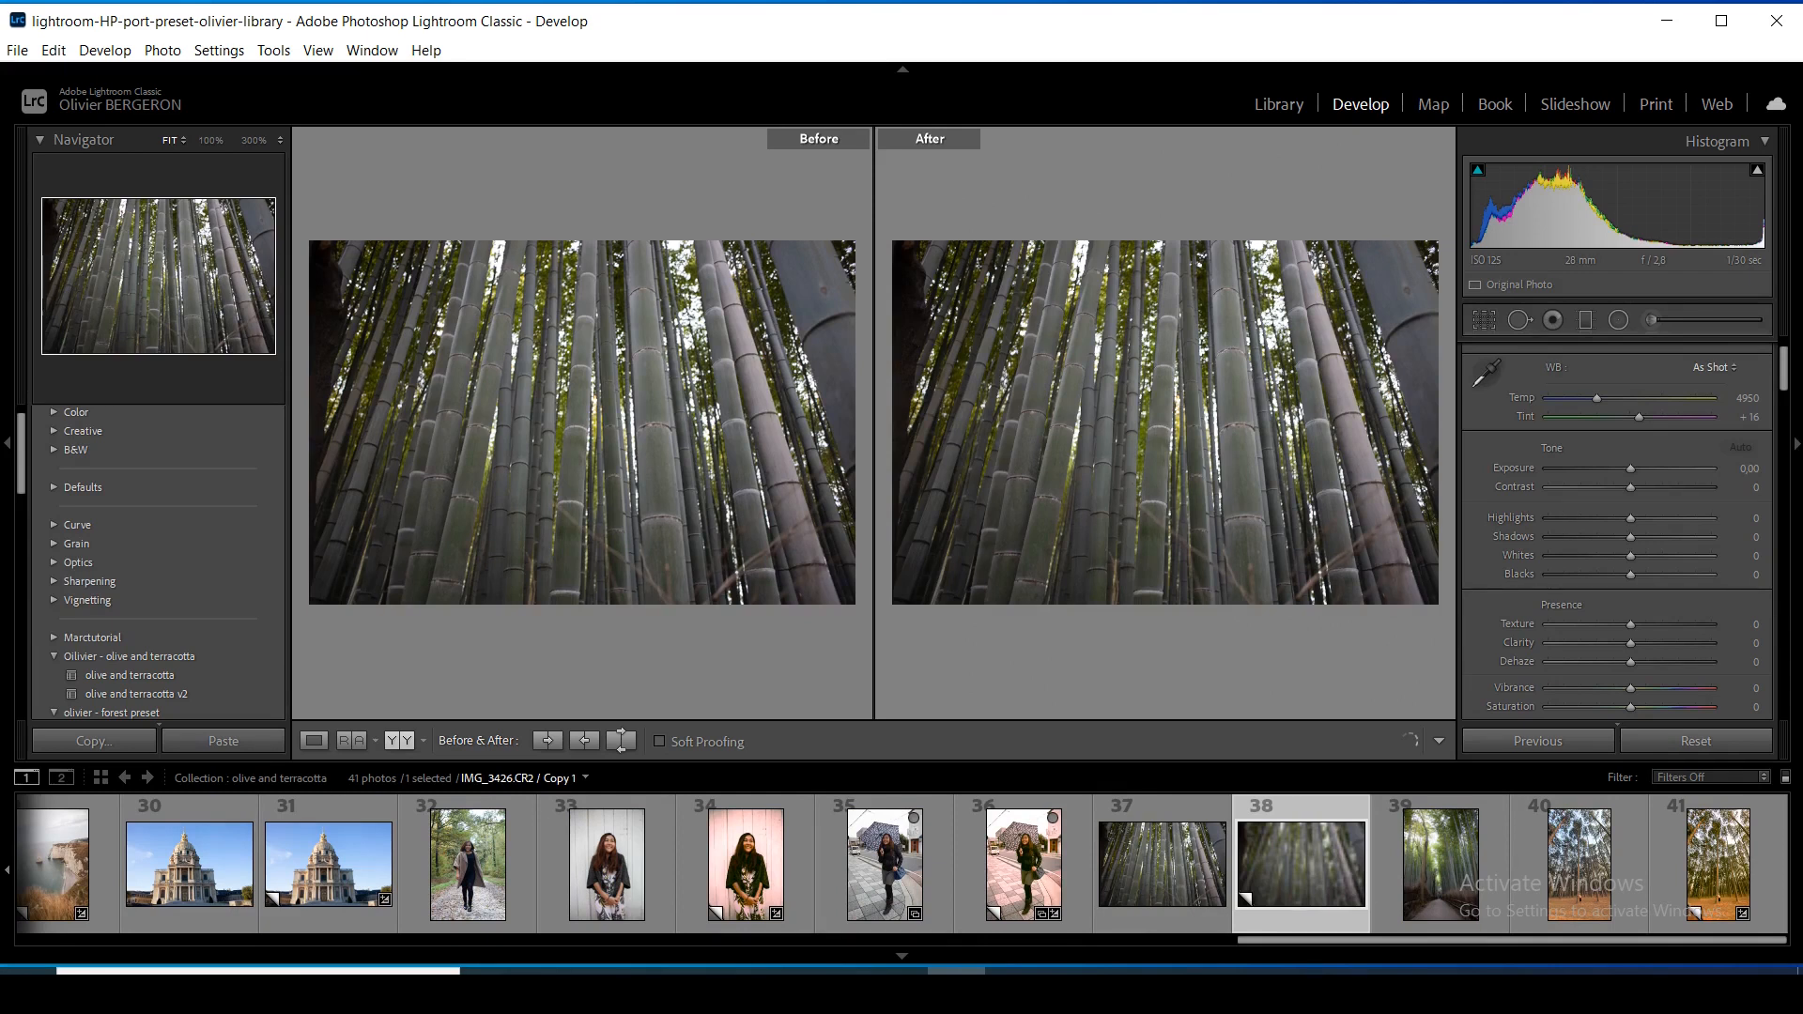
left_click(136, 693)
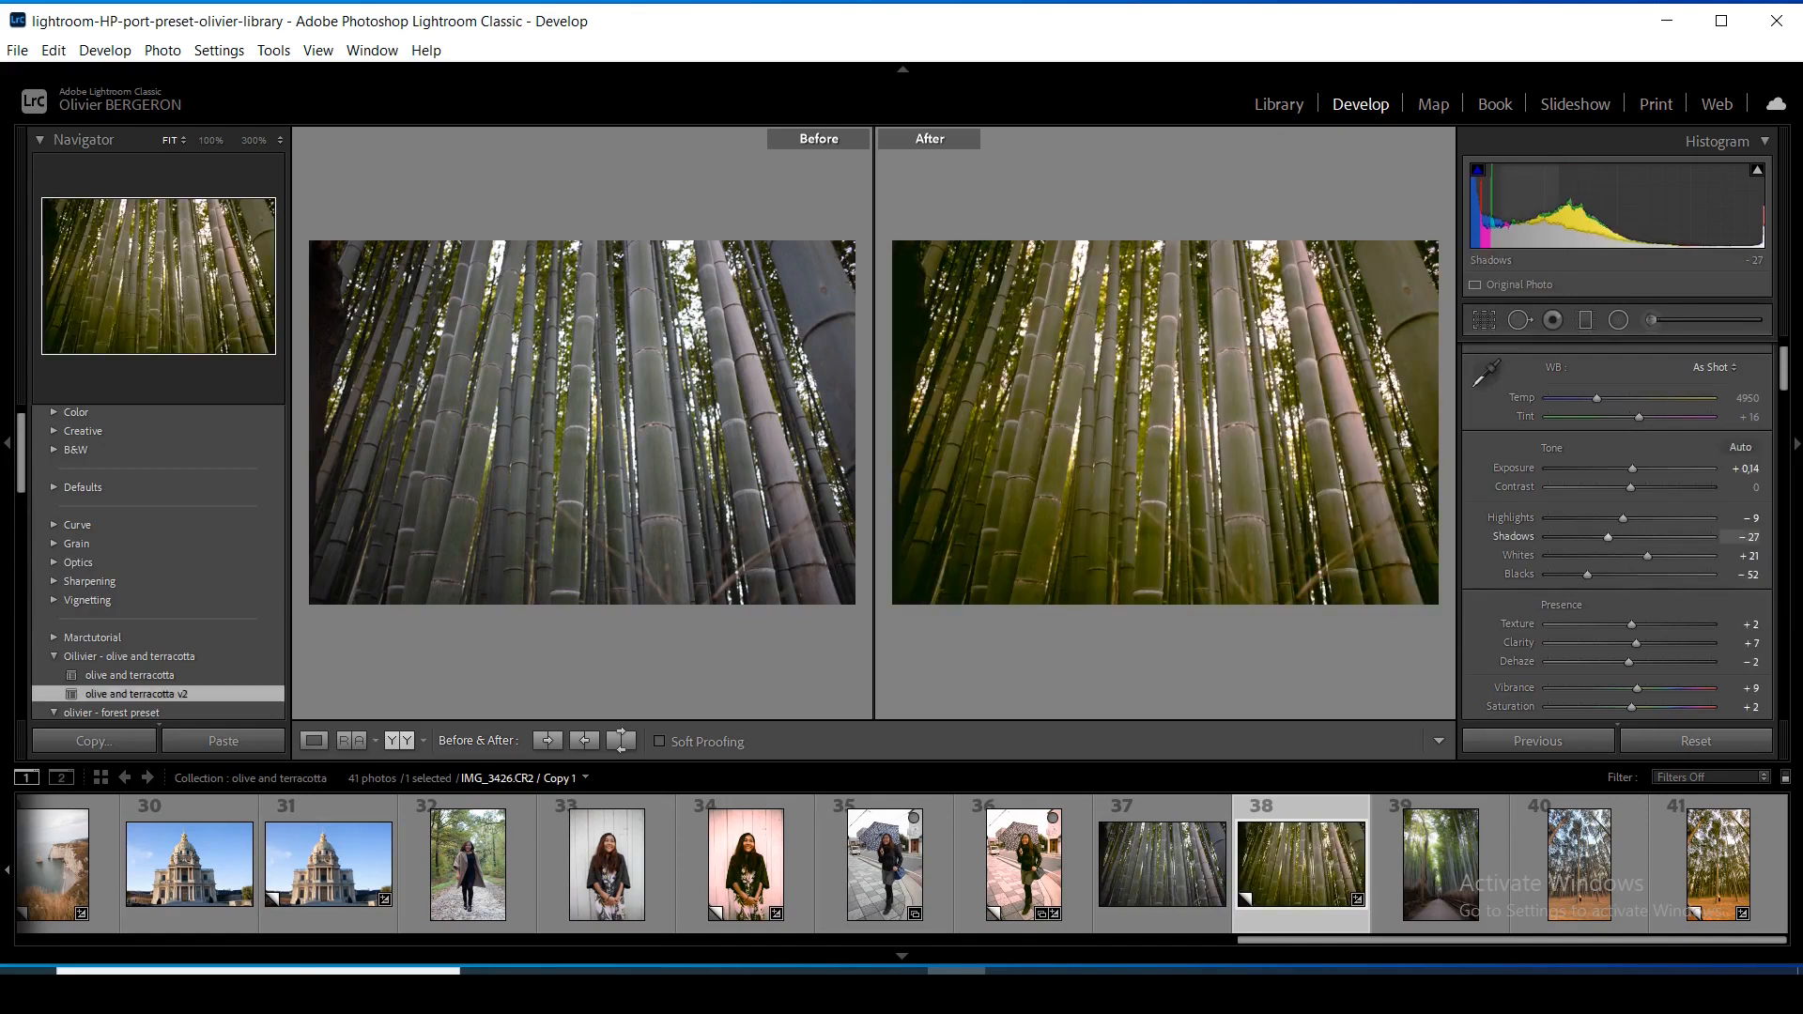